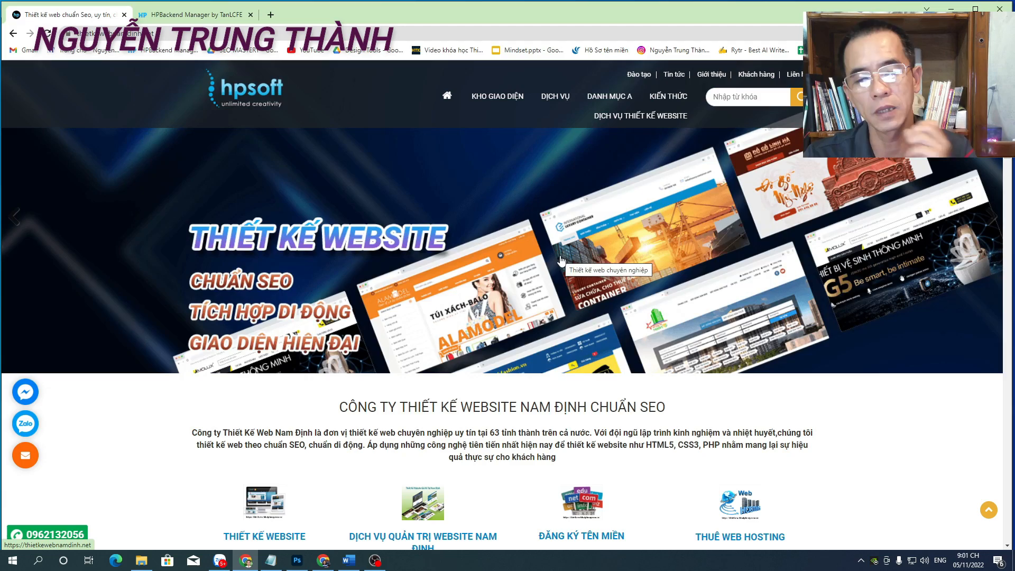
Look through the website's homepage, from the banner slider and service overview to the pricing packages, website templates, services and footer
scroll(561, 260, down, 6)
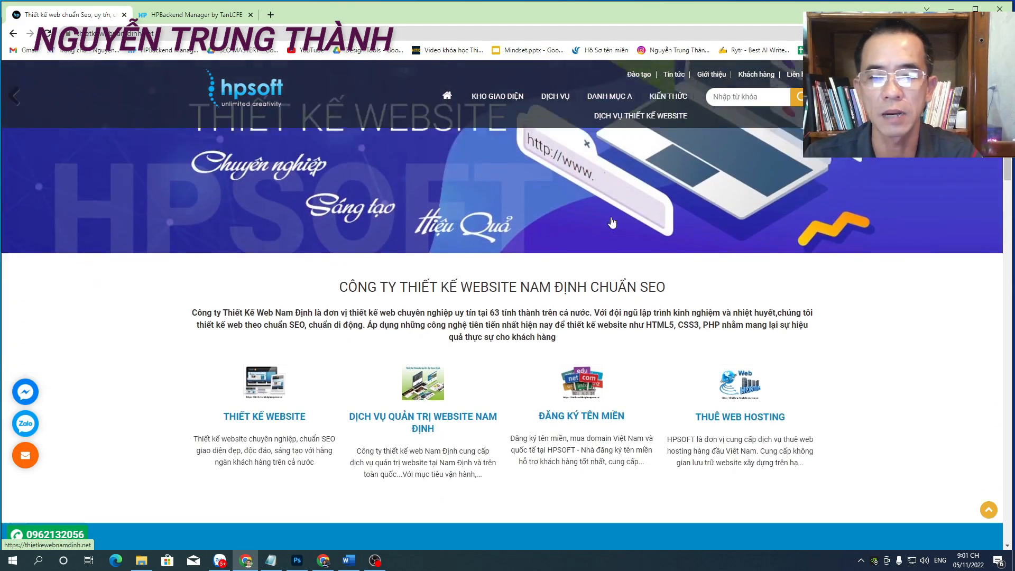
scroll(613, 217, down, 16)
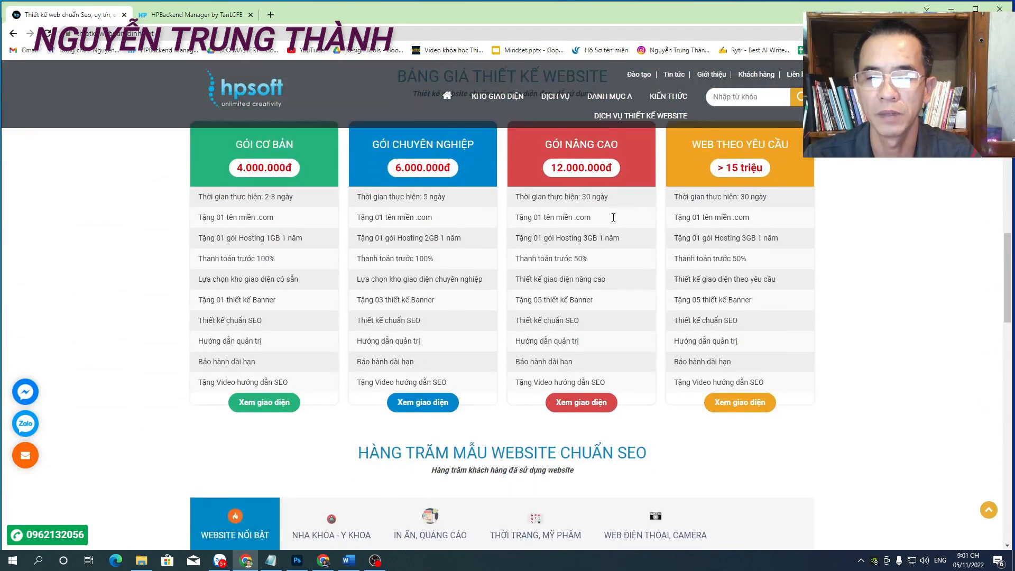
scroll(613, 217, down, 15)
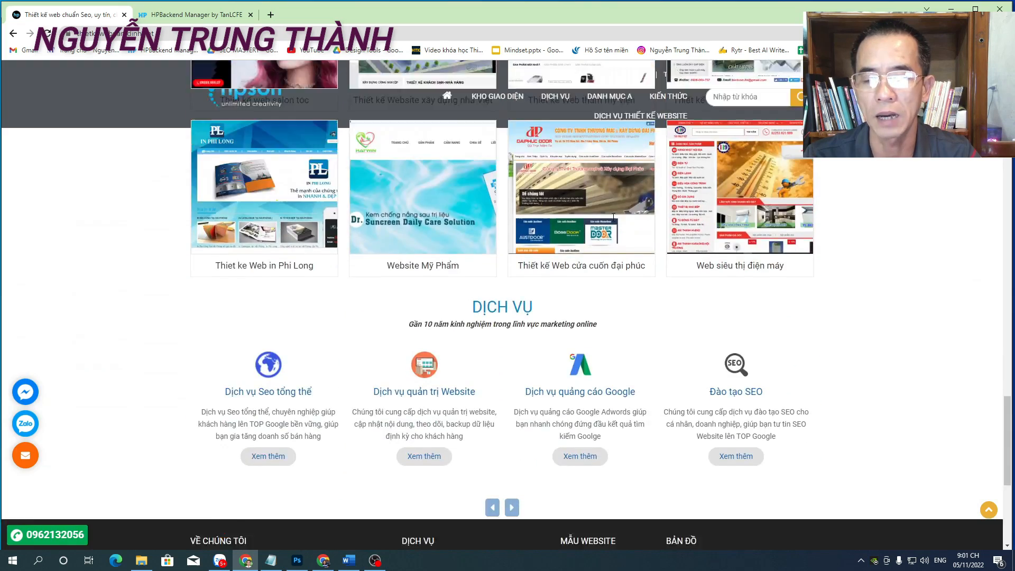
scroll(612, 217, down, 2)
scroll(602, 254, up, 6)
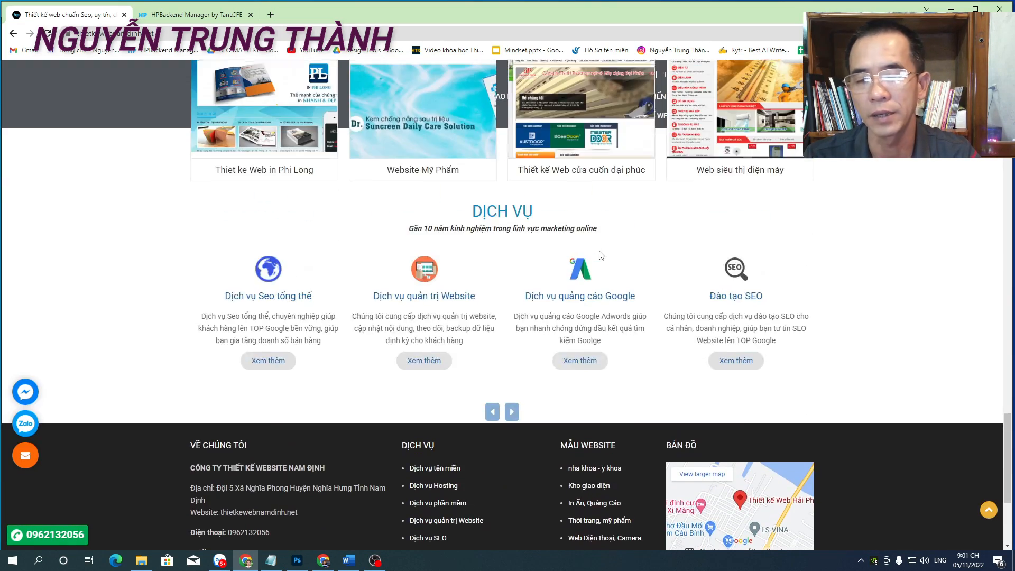
scroll(601, 256, up, 10)
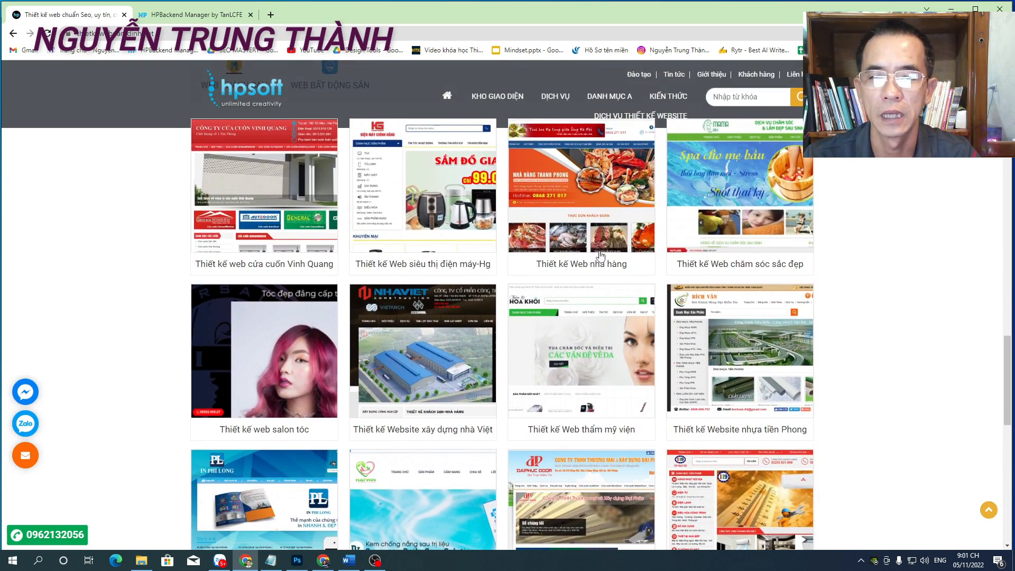
scroll(602, 256, up, 15)
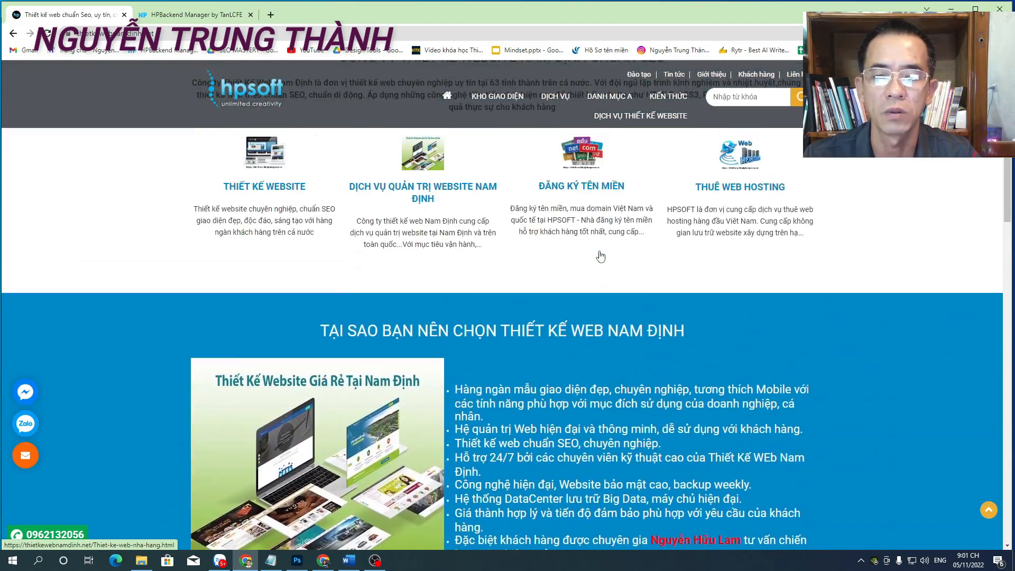
scroll(601, 256, up, 2)
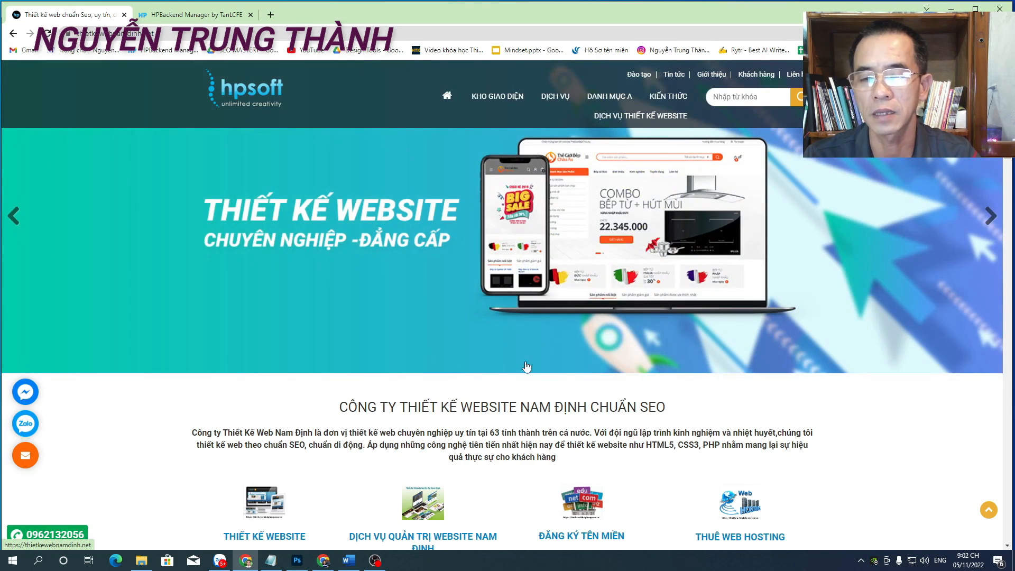
scroll(527, 367, down, 7)
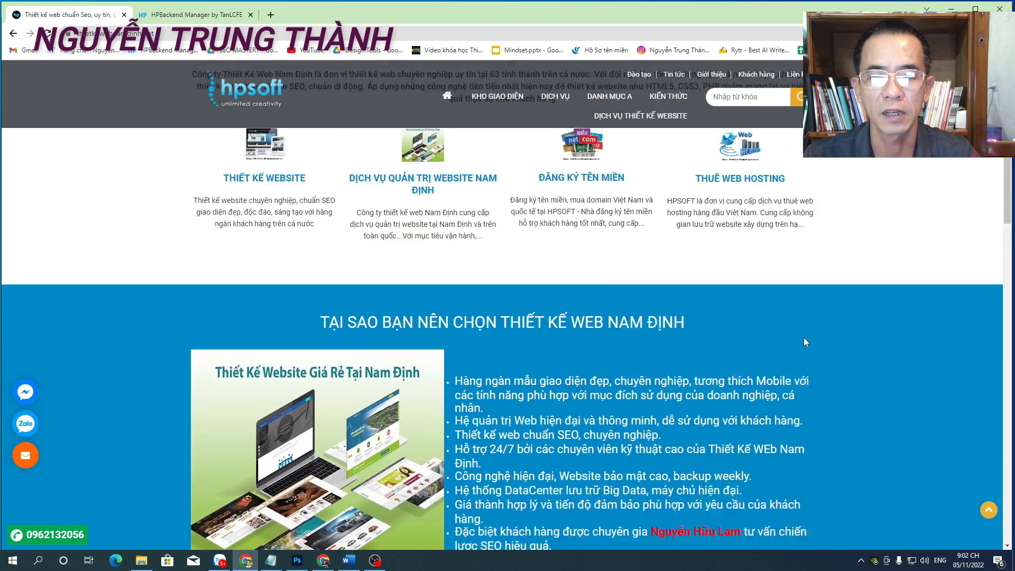
scroll(804, 338, down, 15)
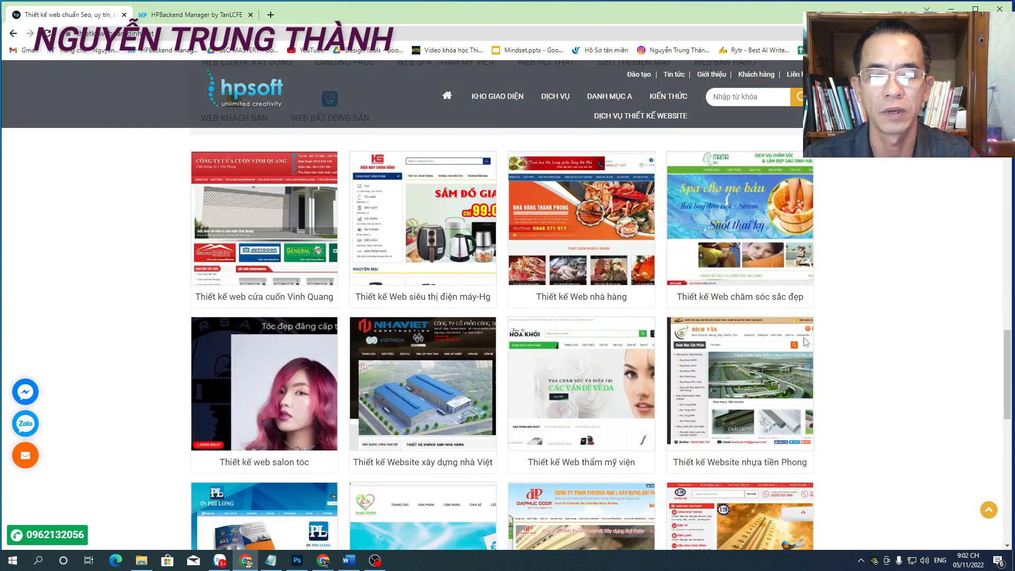
scroll(806, 343, down, 10)
scroll(806, 342, up, 11)
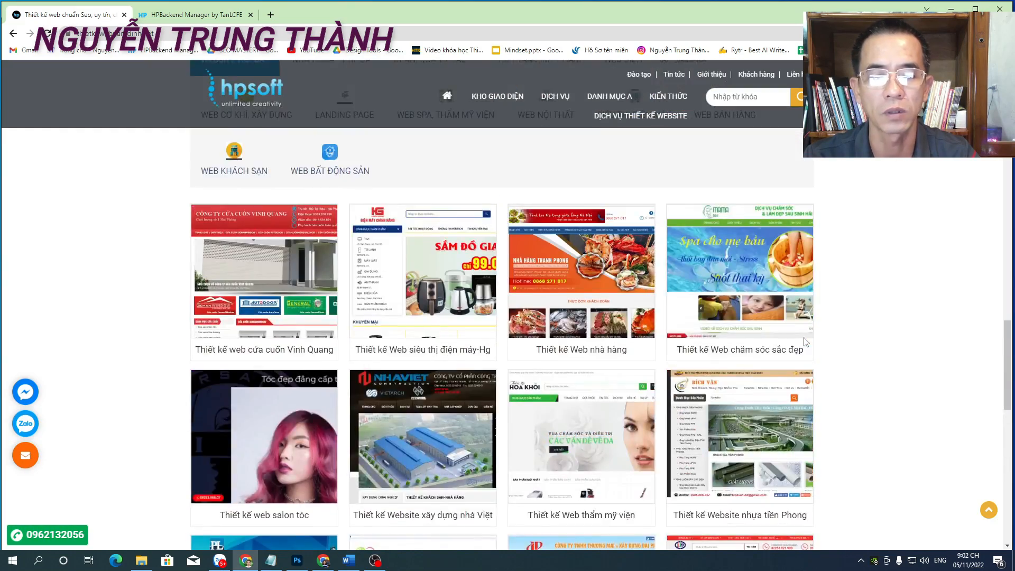
scroll(806, 342, up, 15)
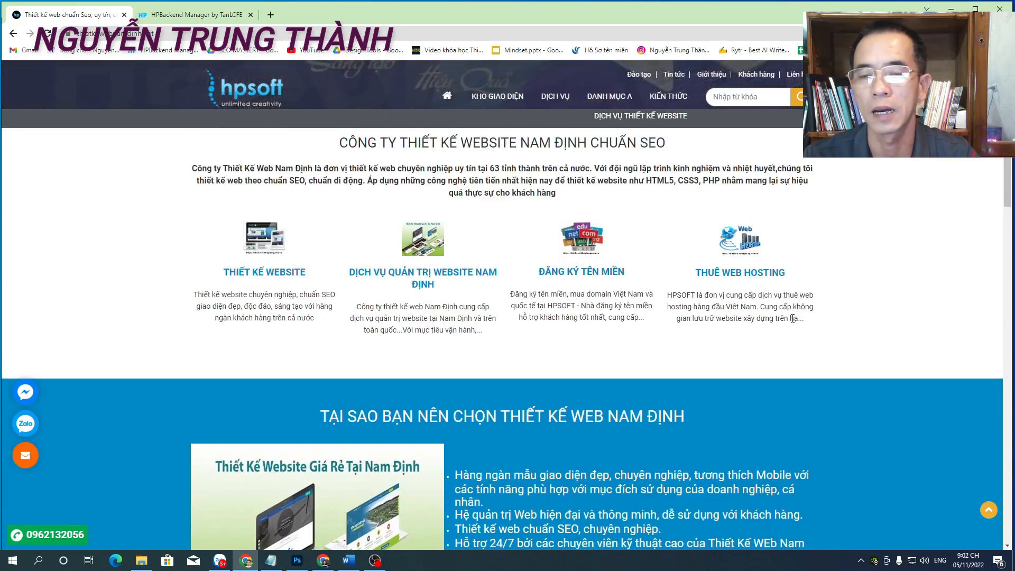
scroll(793, 318, up, 5)
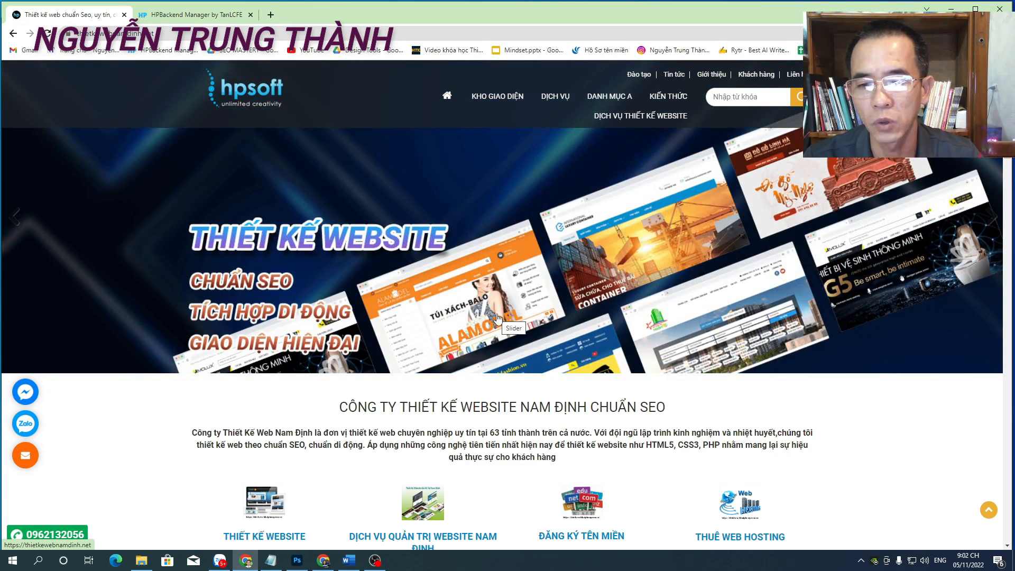
scroll(498, 318, down, 3)
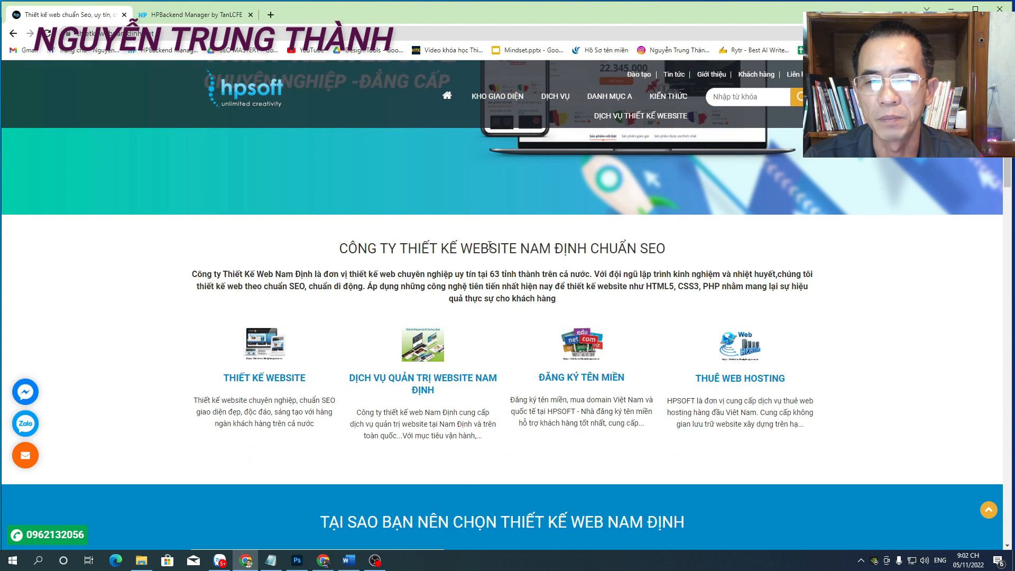
scroll(621, 318, down, 6)
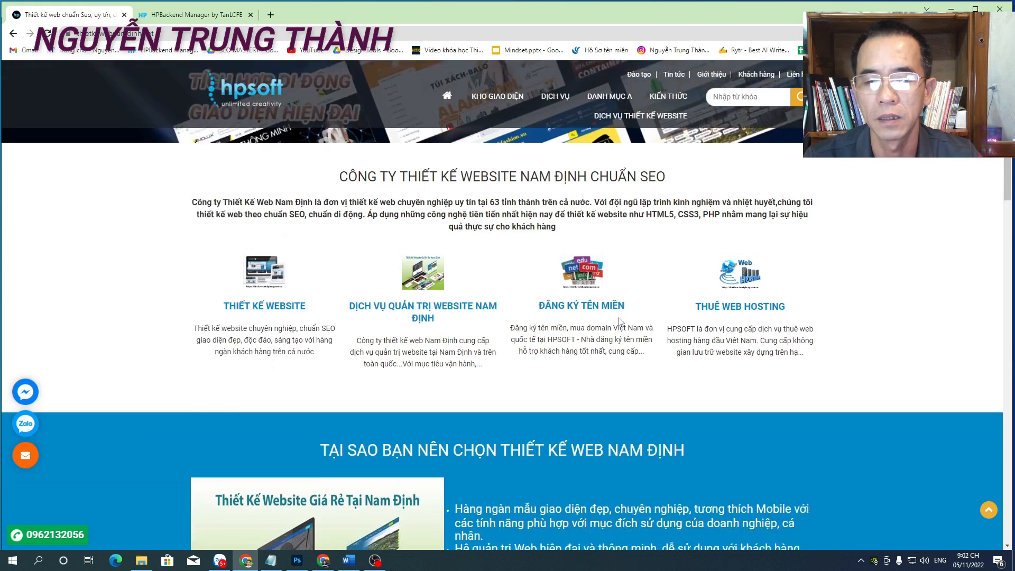
scroll(620, 318, down, 11)
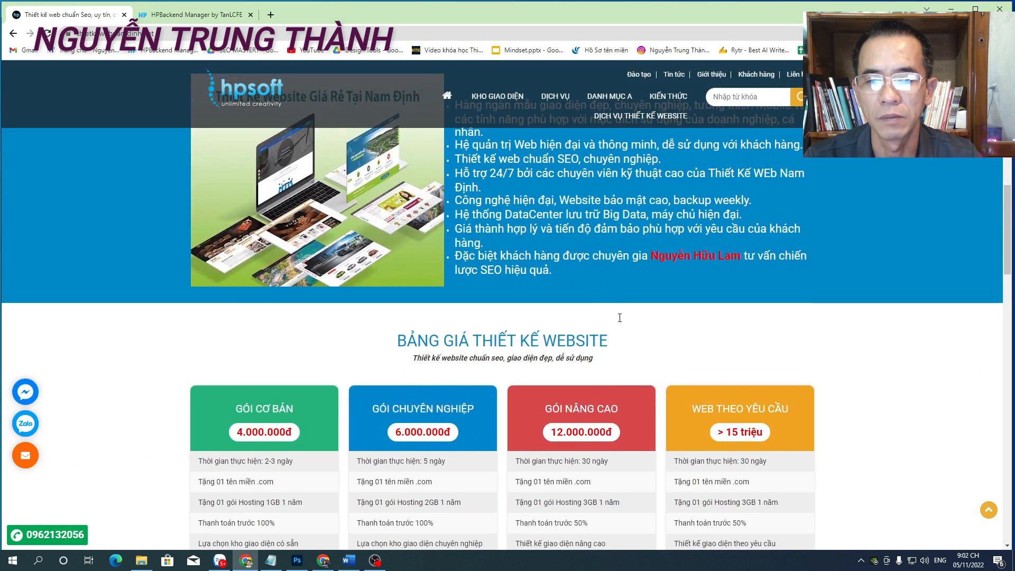
scroll(621, 322, down, 2)
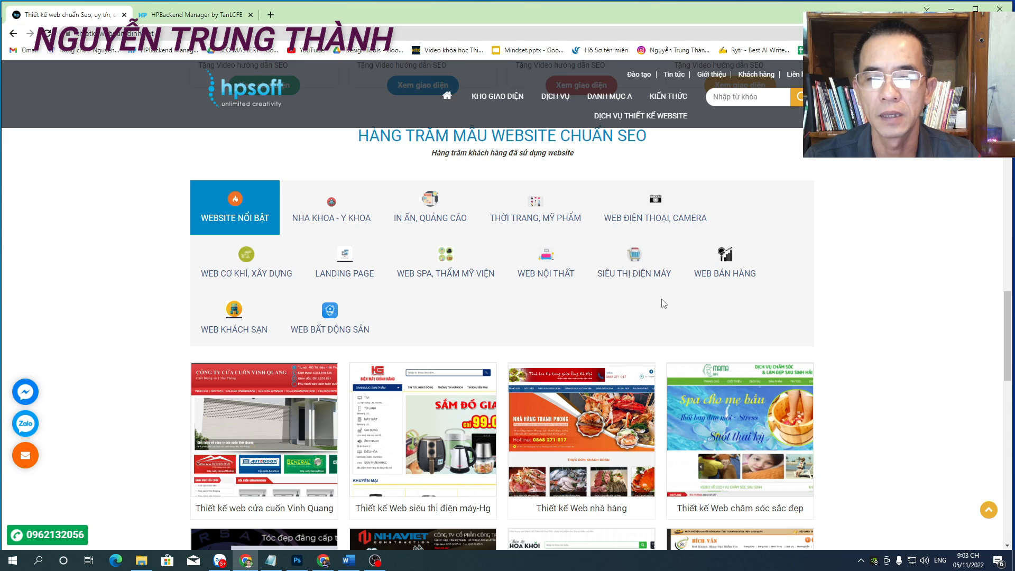
scroll(664, 304, down, 14)
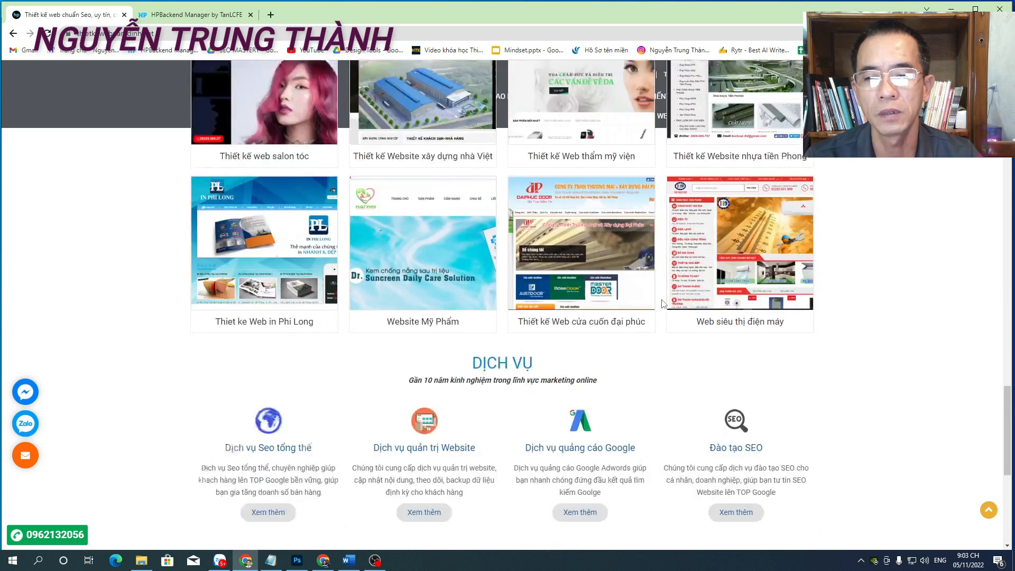
scroll(665, 304, up, 8)
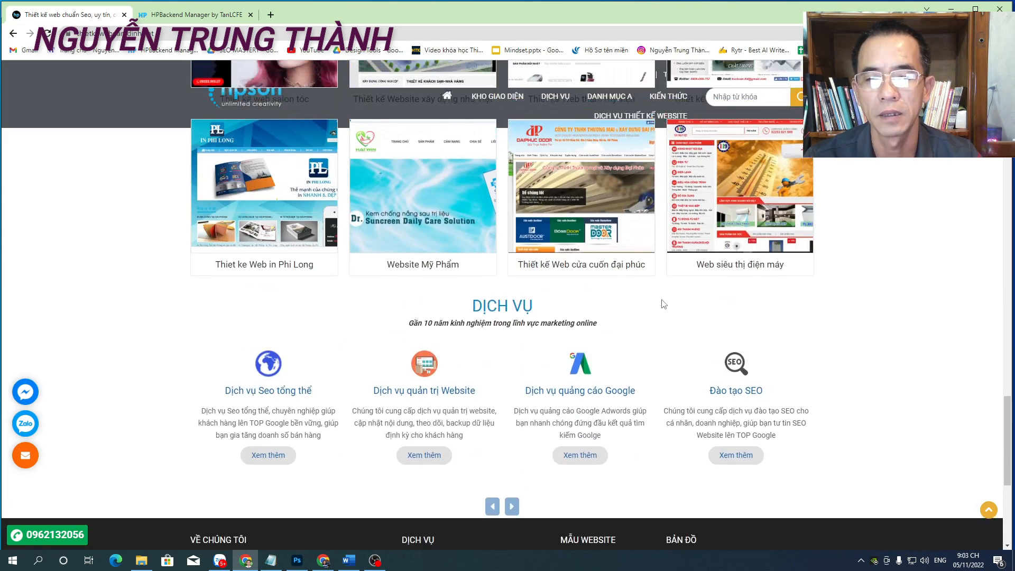
scroll(665, 304, up, 4)
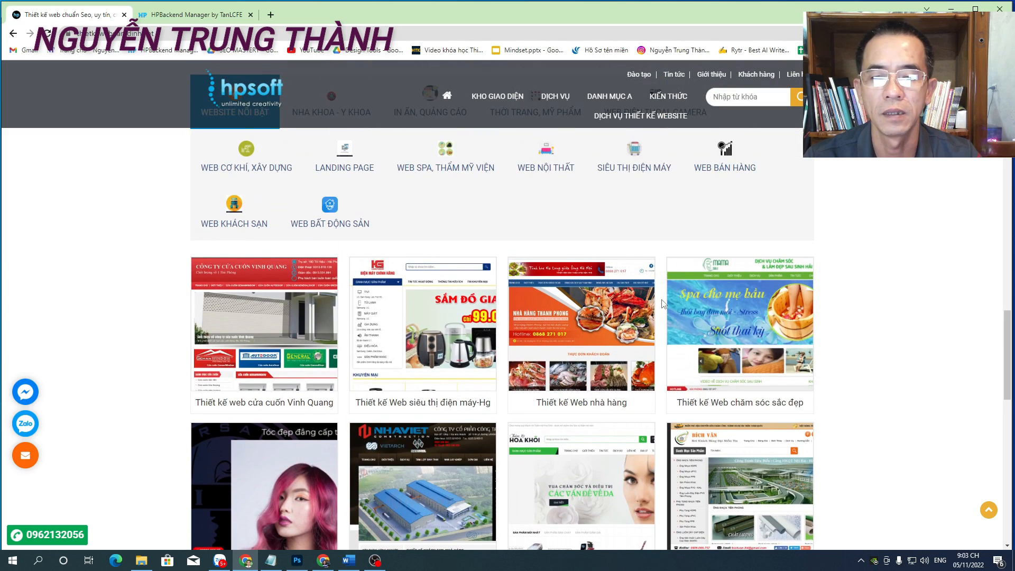
scroll(662, 303, up, 15)
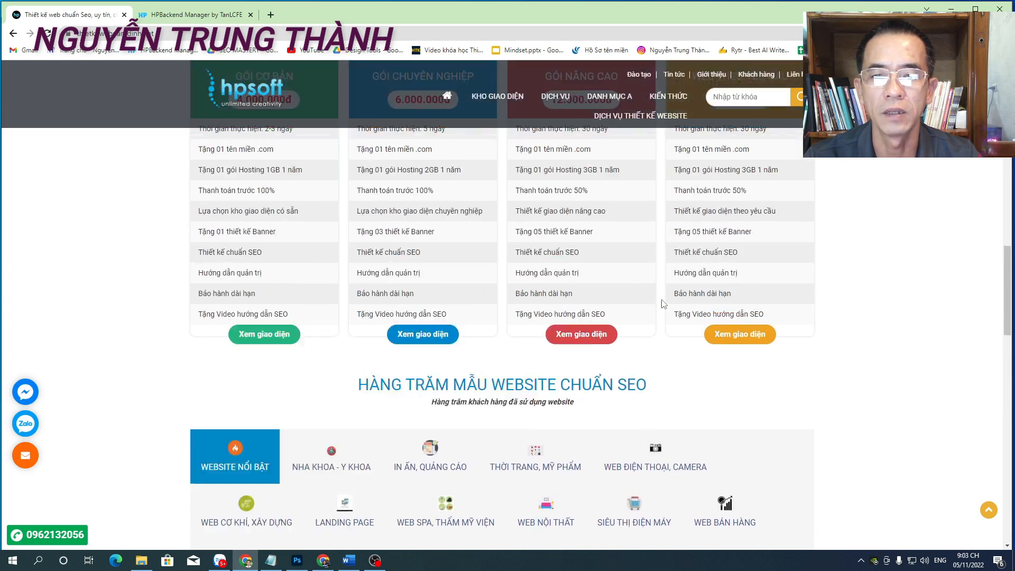
scroll(662, 299, up, 6)
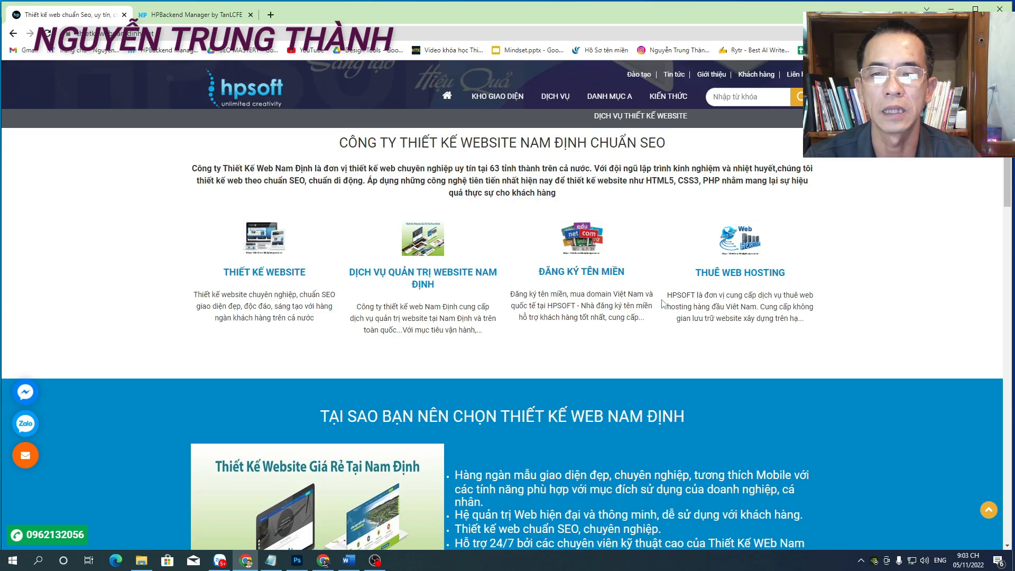
scroll(662, 301, up, 5)
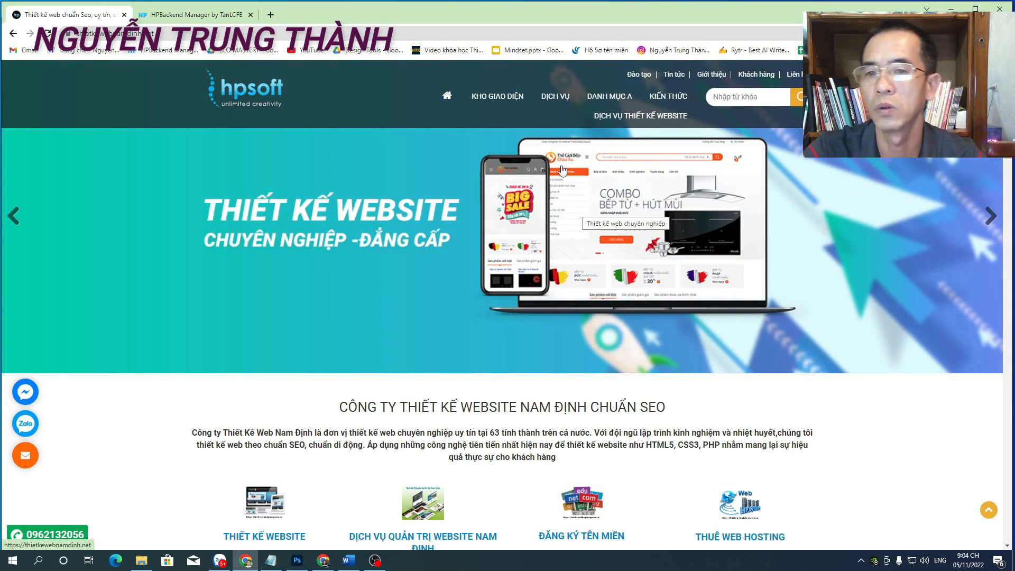
scroll(576, 243, down, 8)
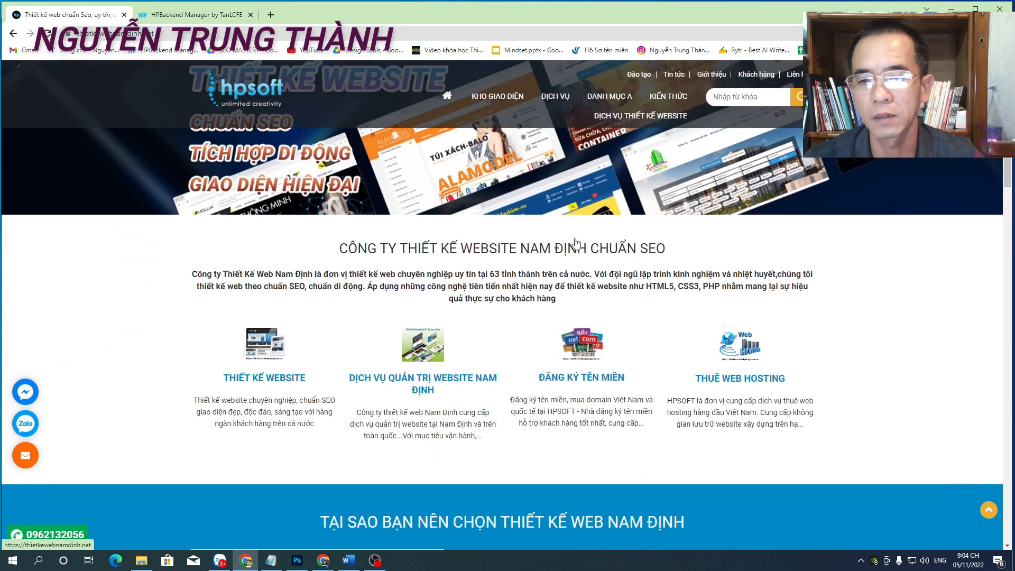
scroll(577, 243, up, 3)
scroll(577, 243, down, 5)
scroll(577, 244, down, 15)
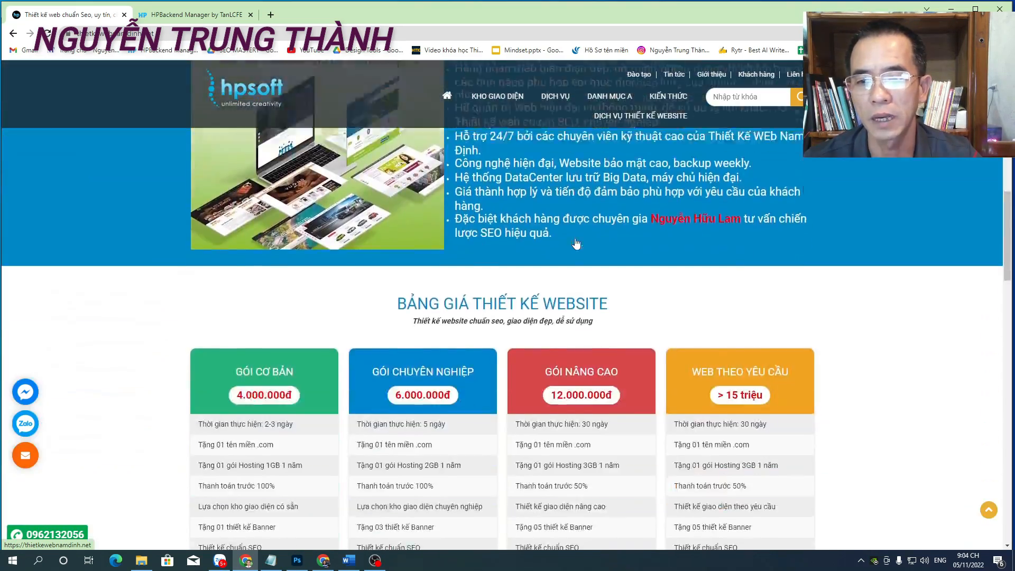
scroll(576, 244, down, 10)
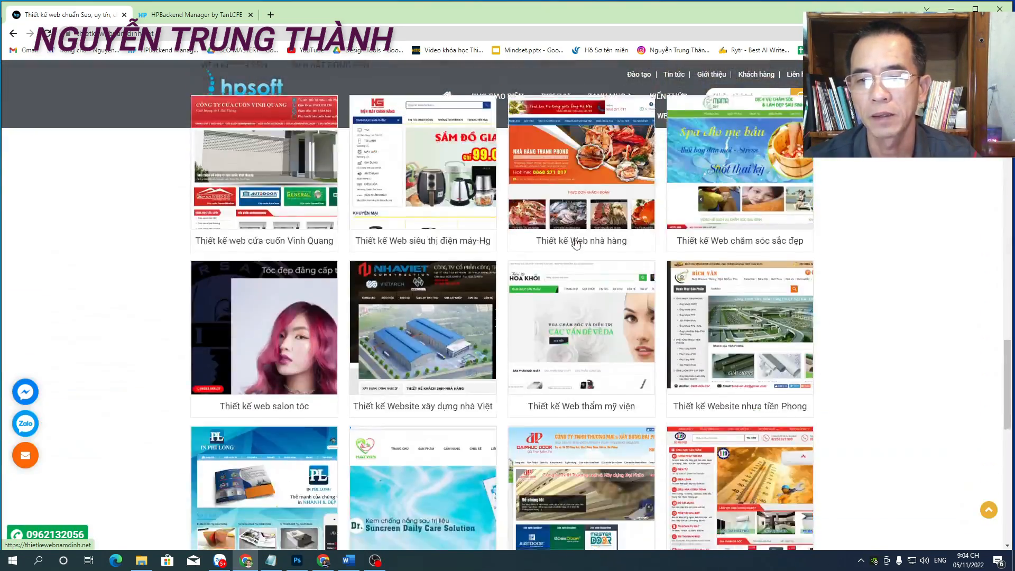
scroll(576, 243, up, 4)
scroll(577, 244, up, 10)
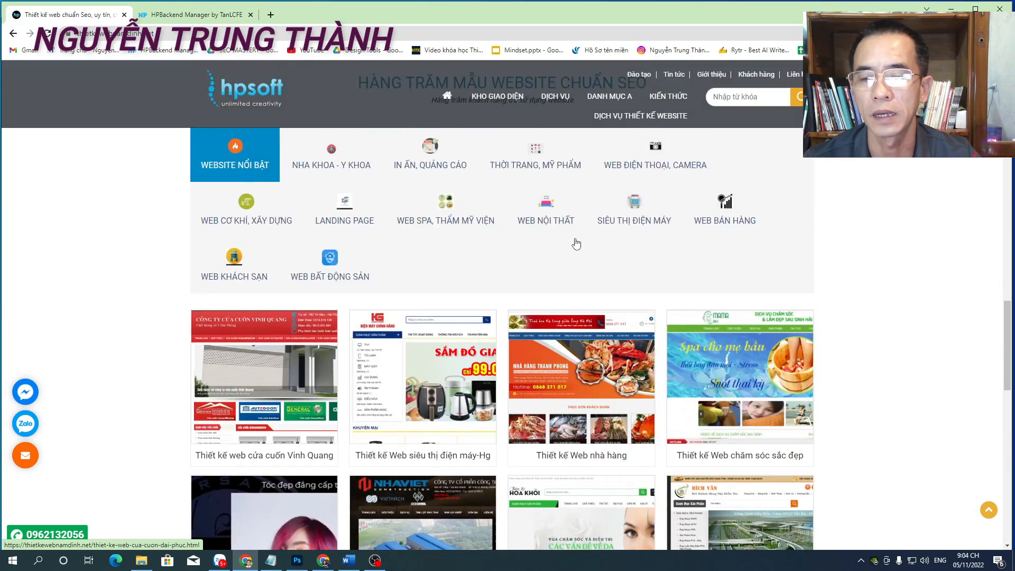
scroll(576, 243, up, 5)
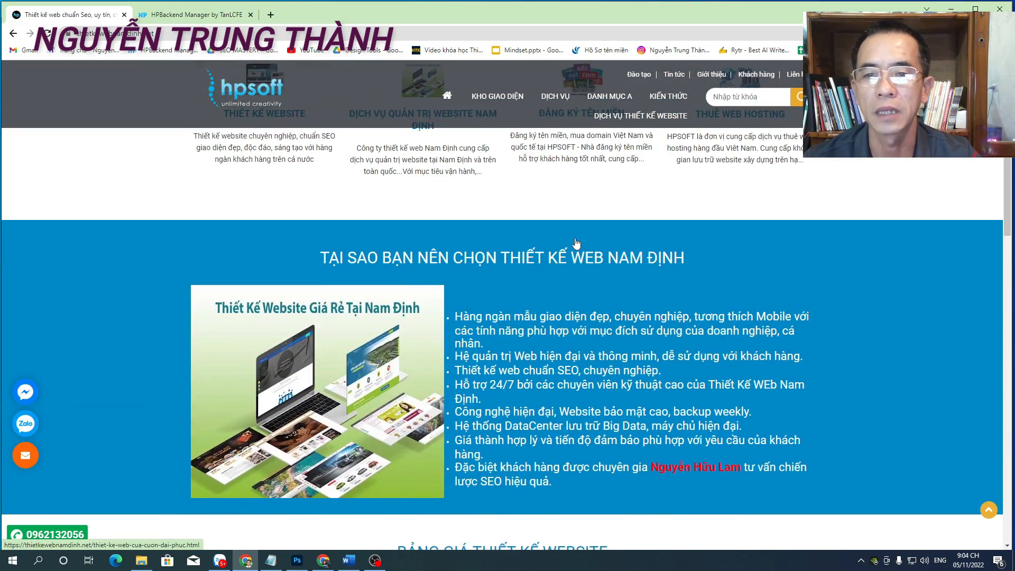
scroll(576, 243, up, 10)
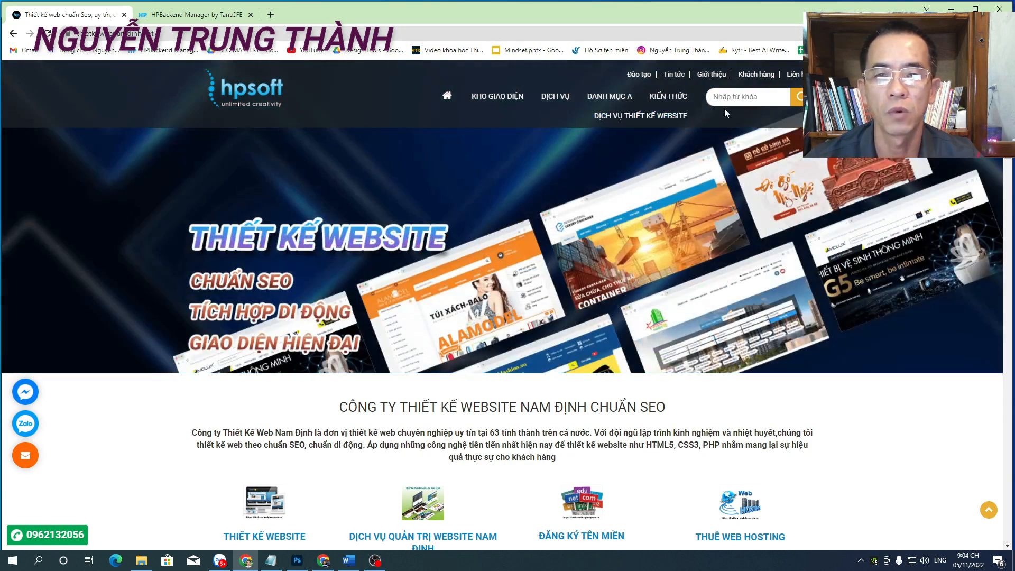
mouse_move(647, 101)
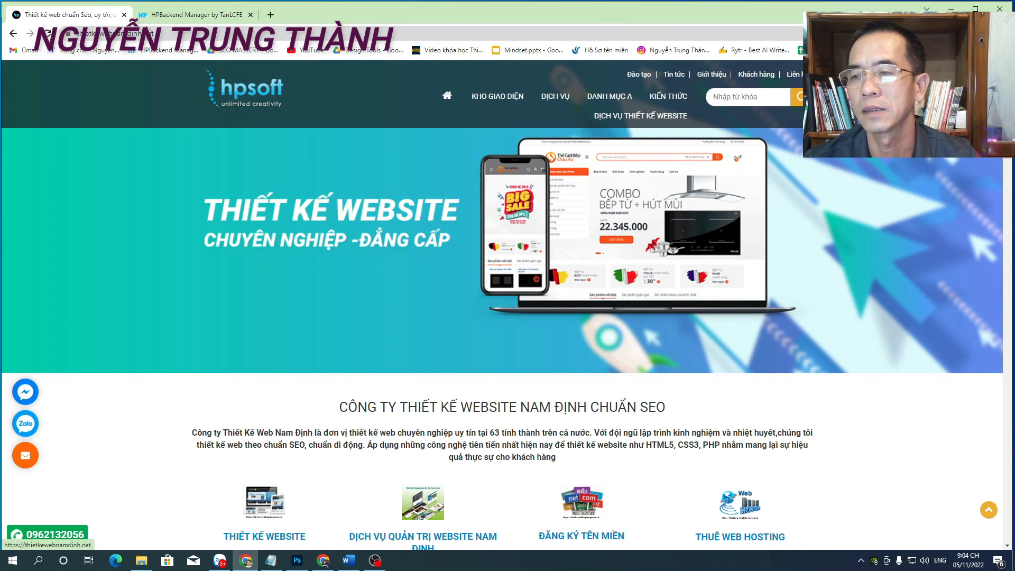
Switch to the website's backend manager, collapse the DANH MỤC BÀI VIẾT group and try to add a new article category
click(178, 17)
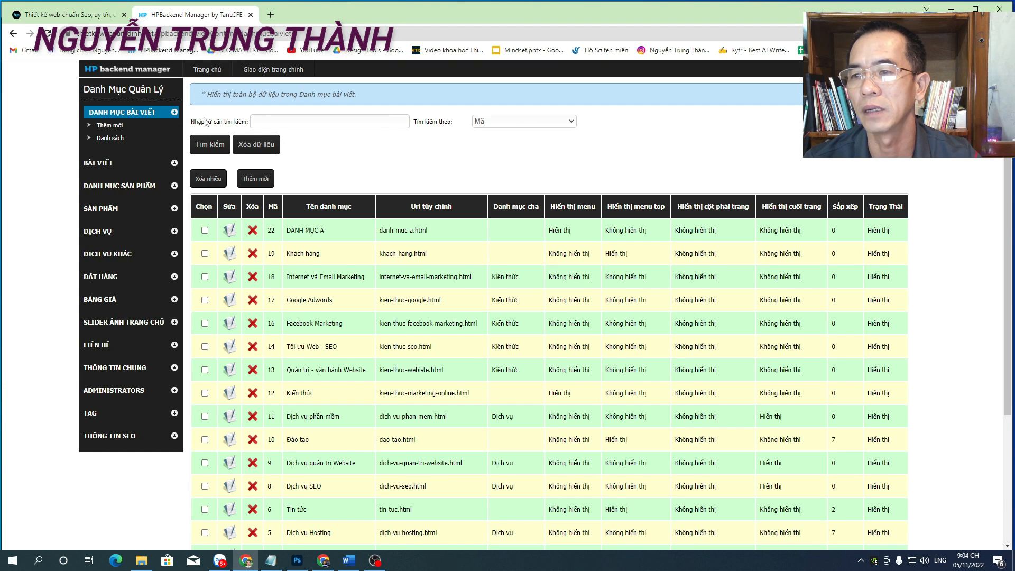
click(175, 114)
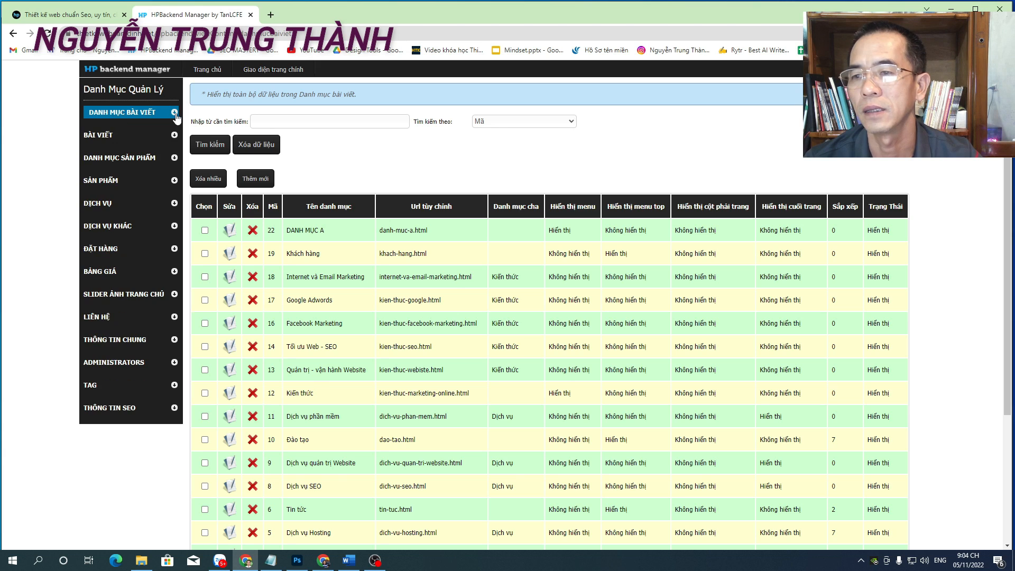
click(259, 182)
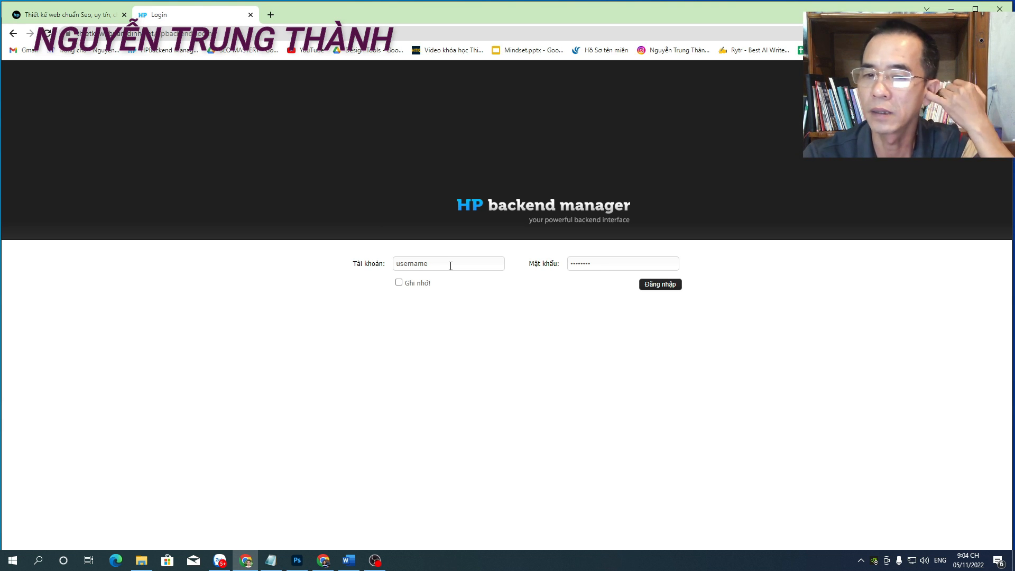
Fill in the account and password fields with the saved admin login and log in to the backend manager
click(452, 262)
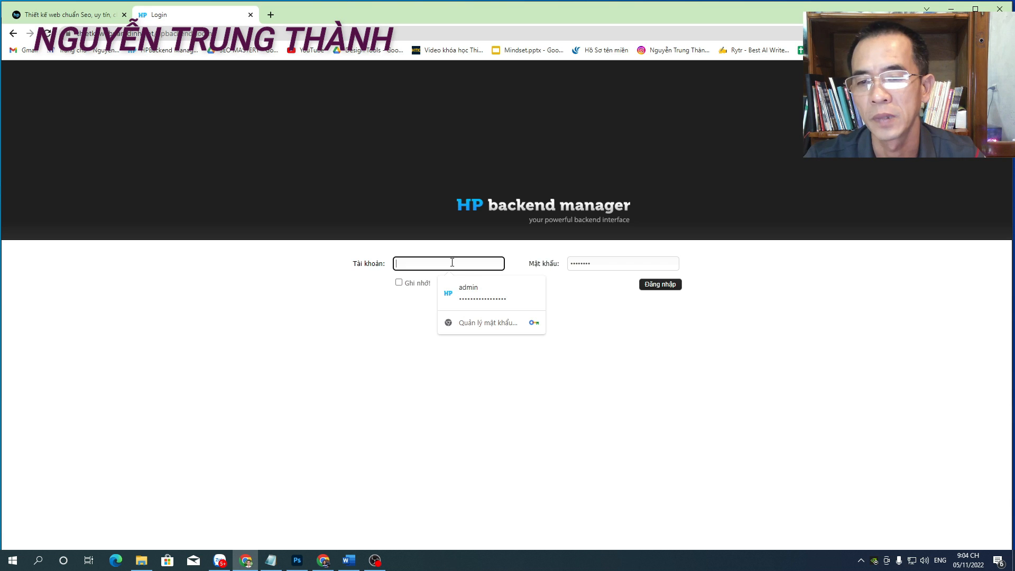
click(467, 290)
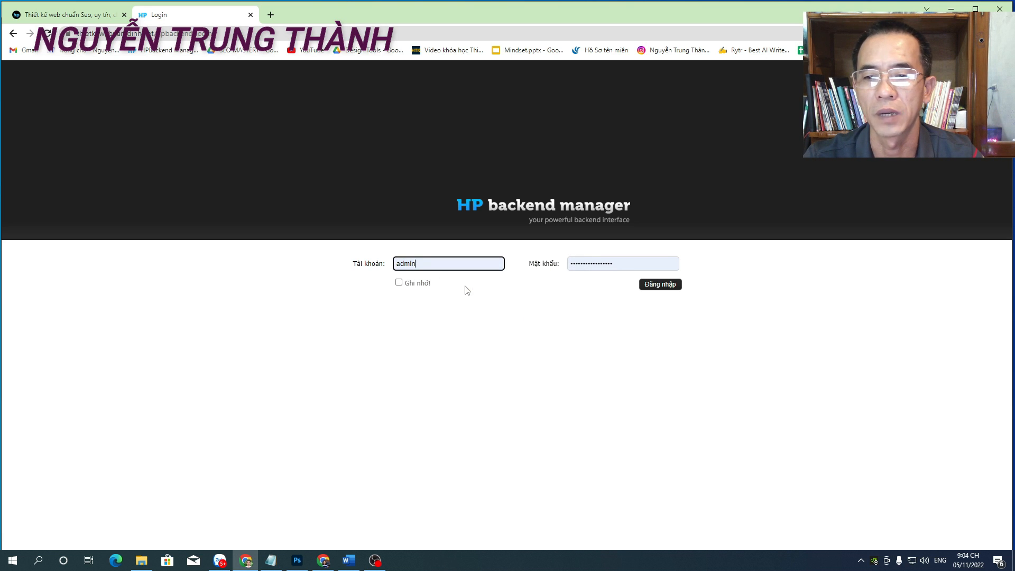
click(647, 285)
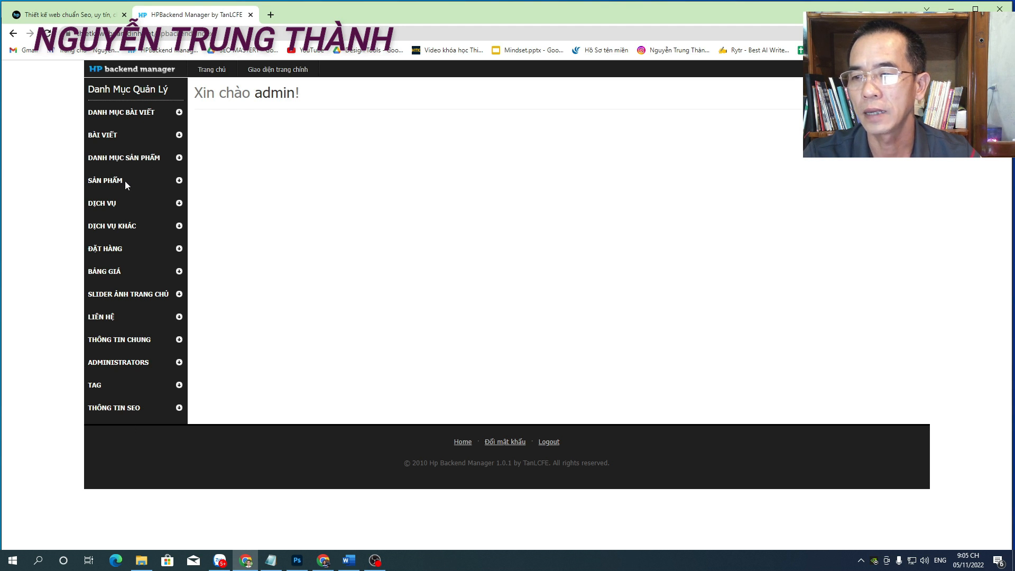
Open the list of article categories, look through it and delete the DANH MỤC A category
drag(107, 396, 114, 382)
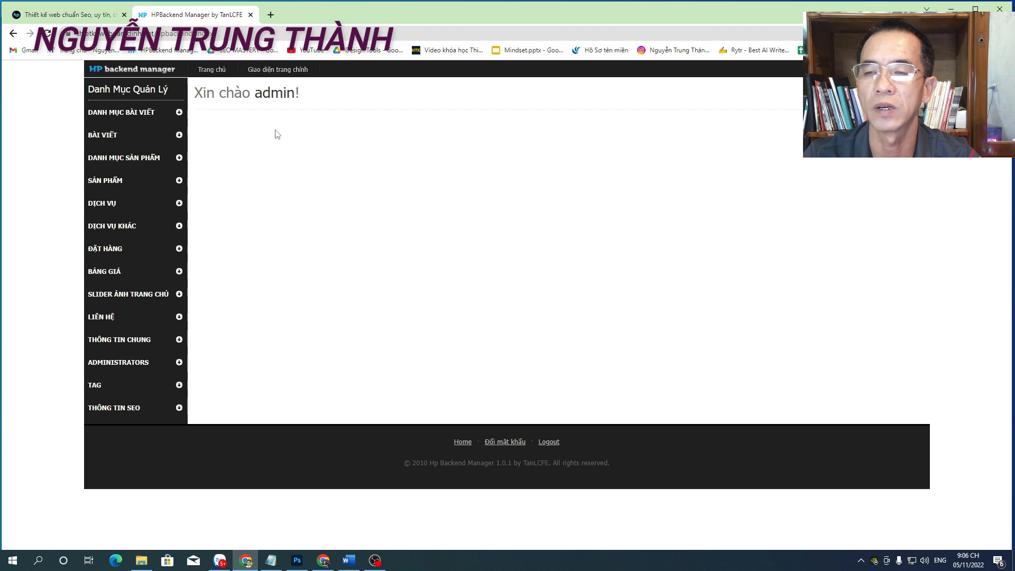
click(179, 113)
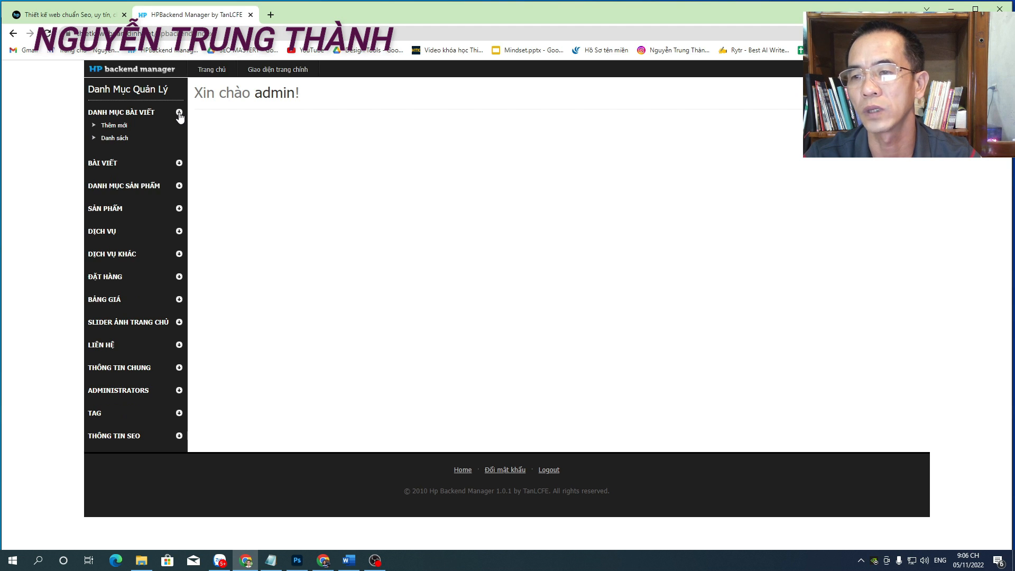
click(110, 140)
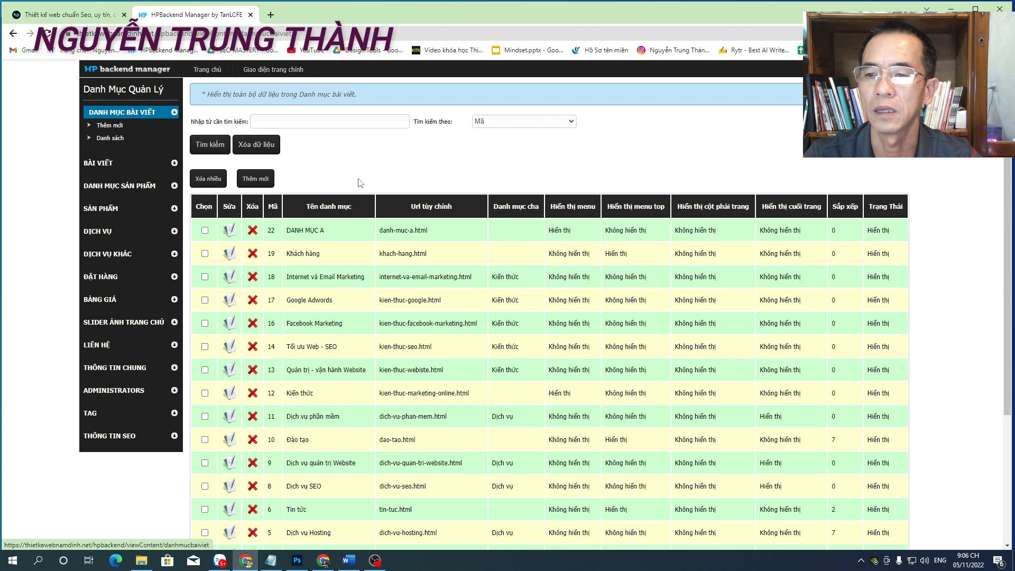
scroll(405, 228, down, 2)
scroll(406, 228, down, 2)
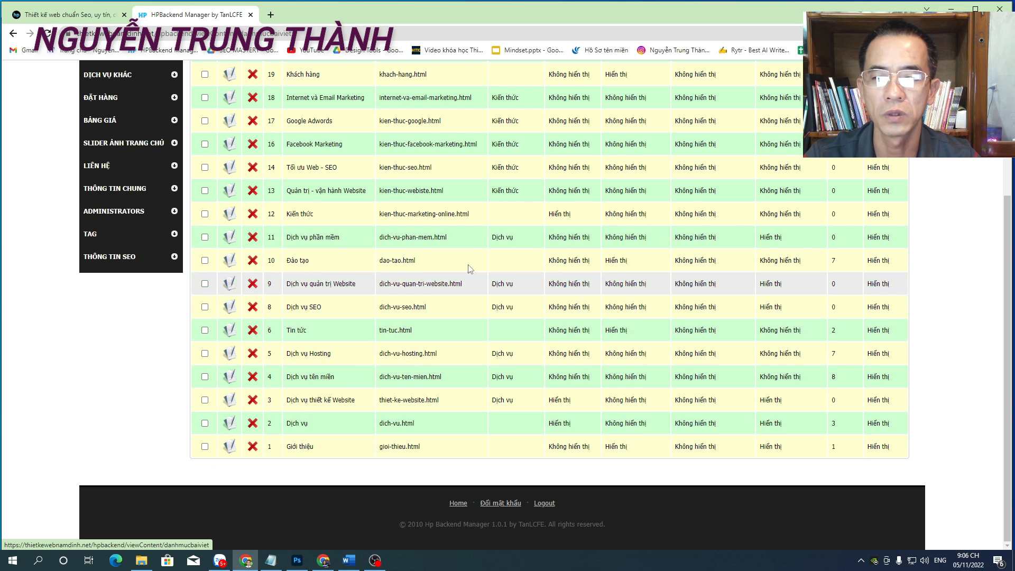
scroll(339, 116, up, 3)
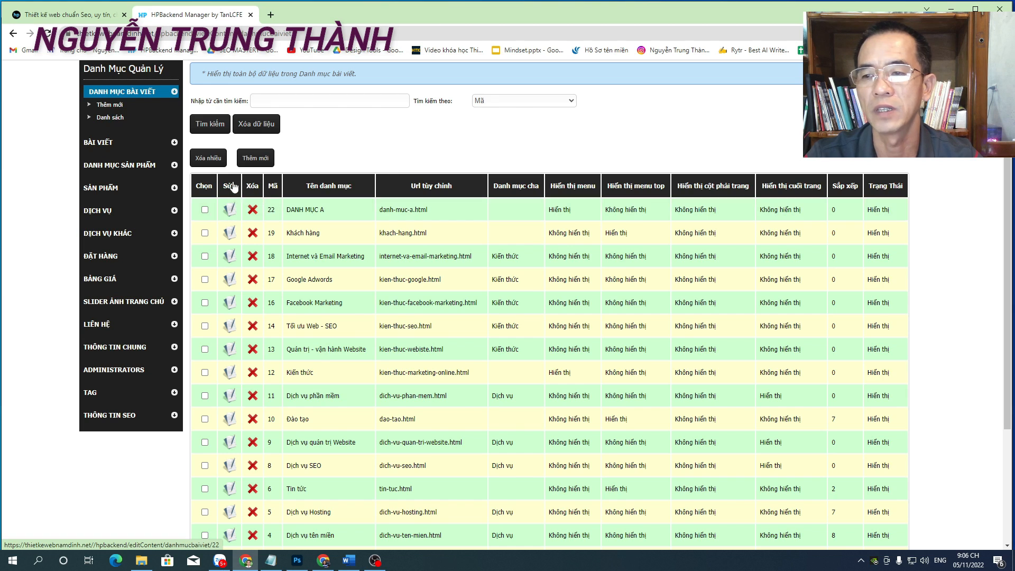
click(252, 211)
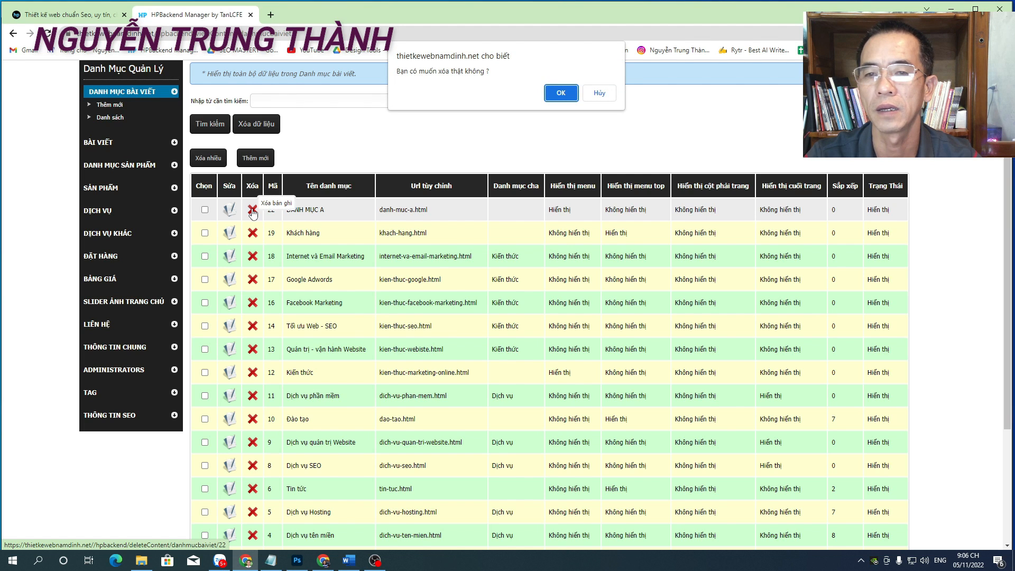
click(560, 94)
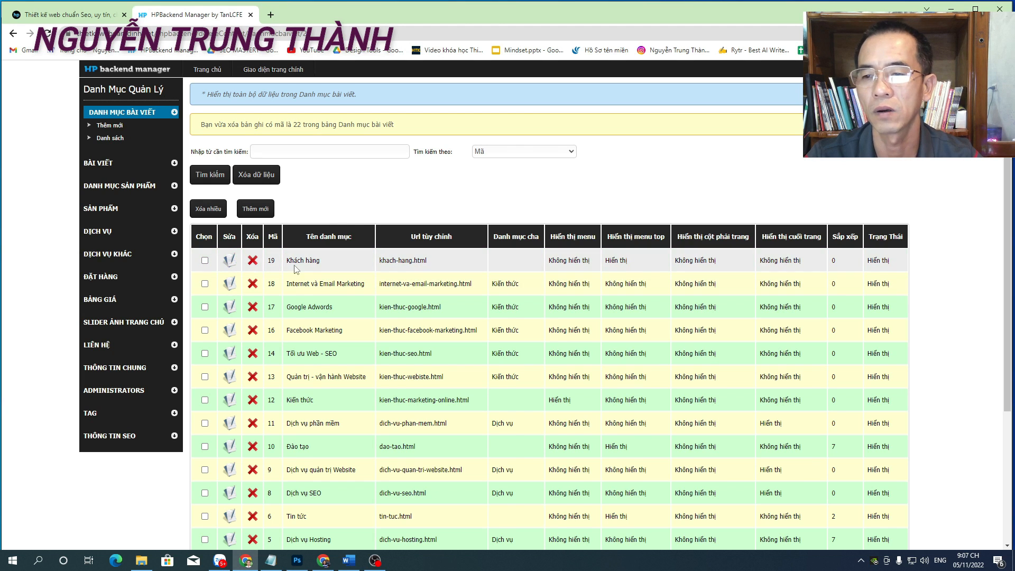
Review the edit form of the Khách hàng category and look through the article category list again
click(231, 261)
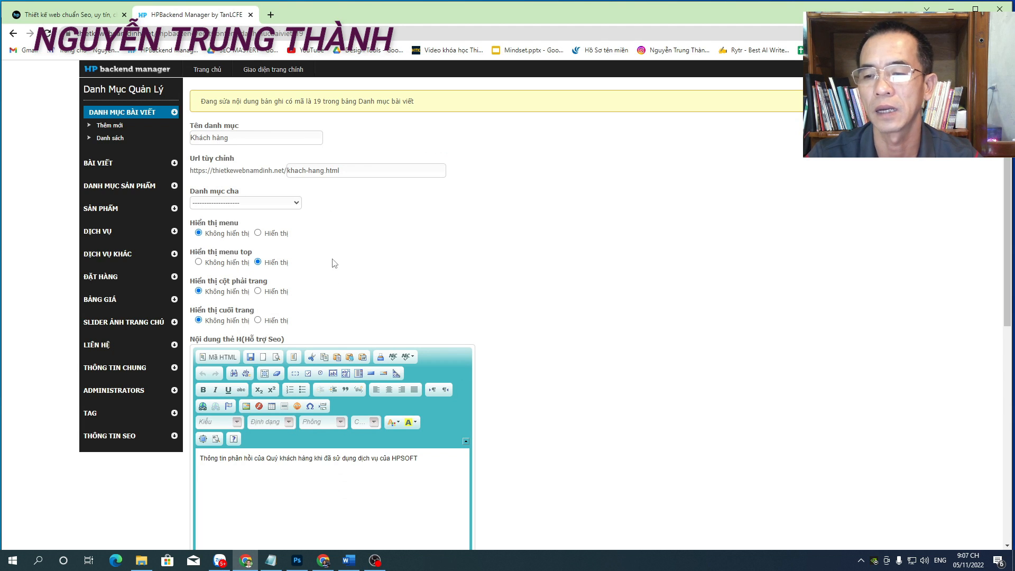
scroll(334, 309, down, 7)
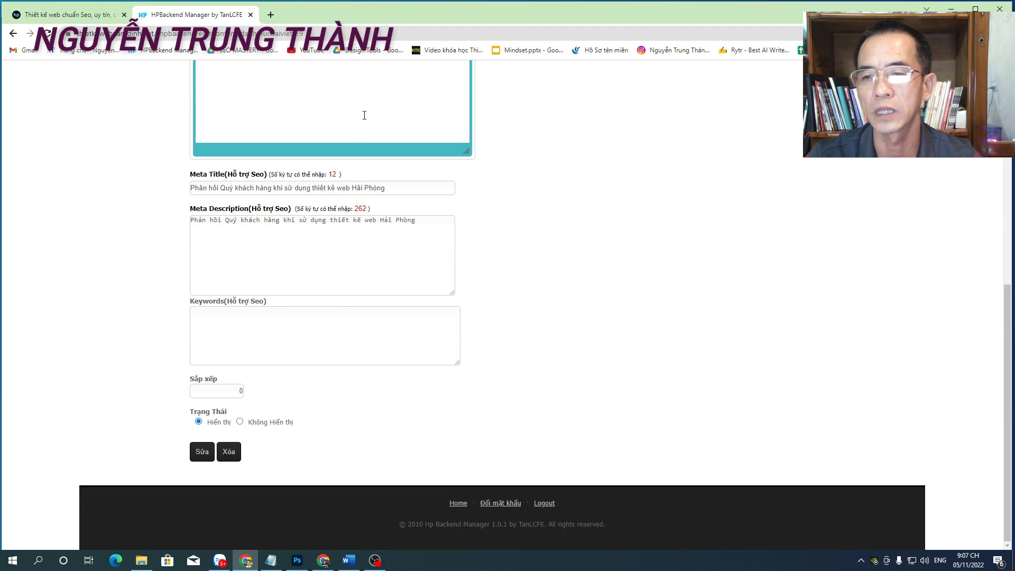
scroll(364, 116, up, 10)
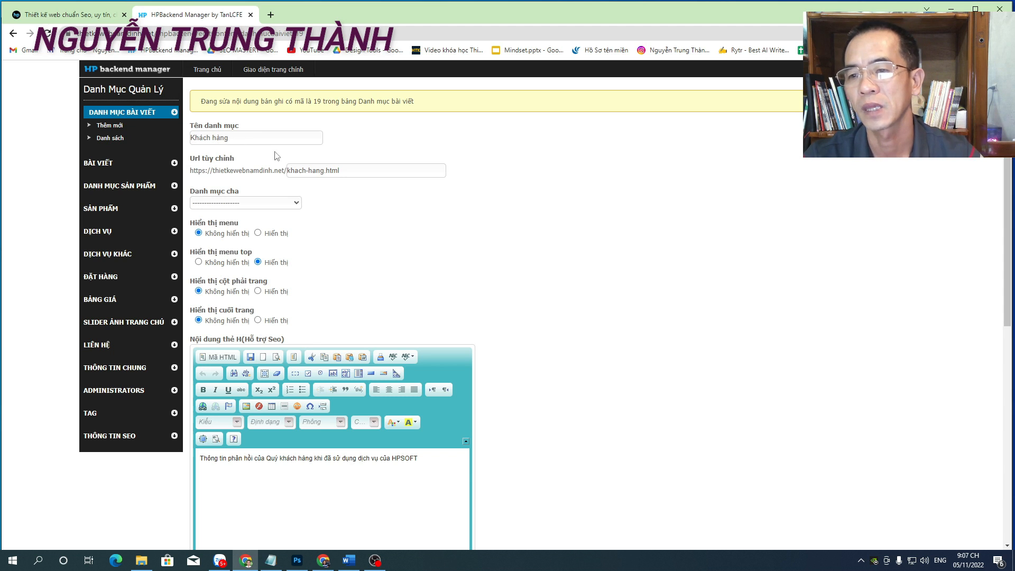
click(123, 140)
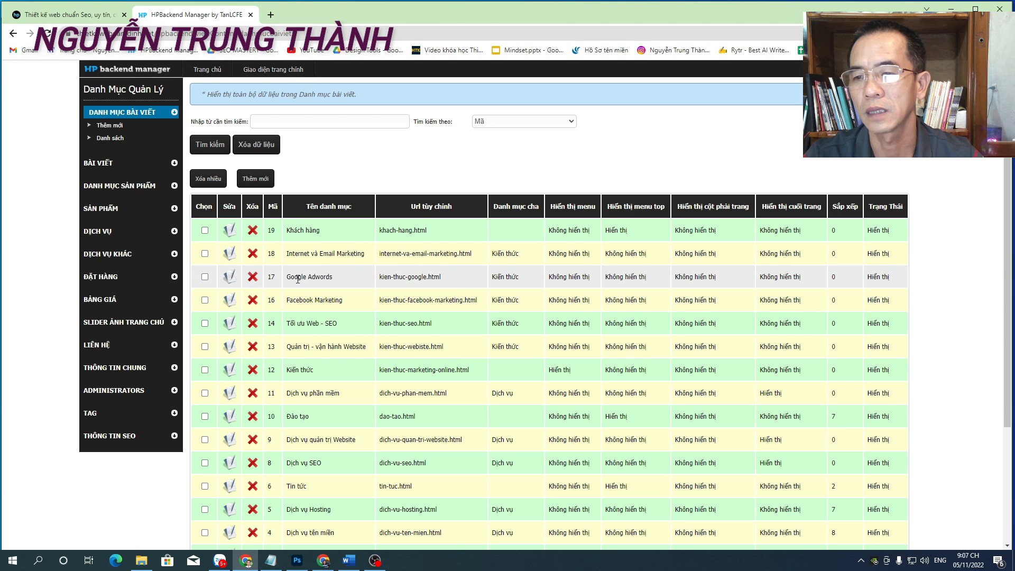
scroll(303, 430, down, 2)
scroll(303, 430, down, 2)
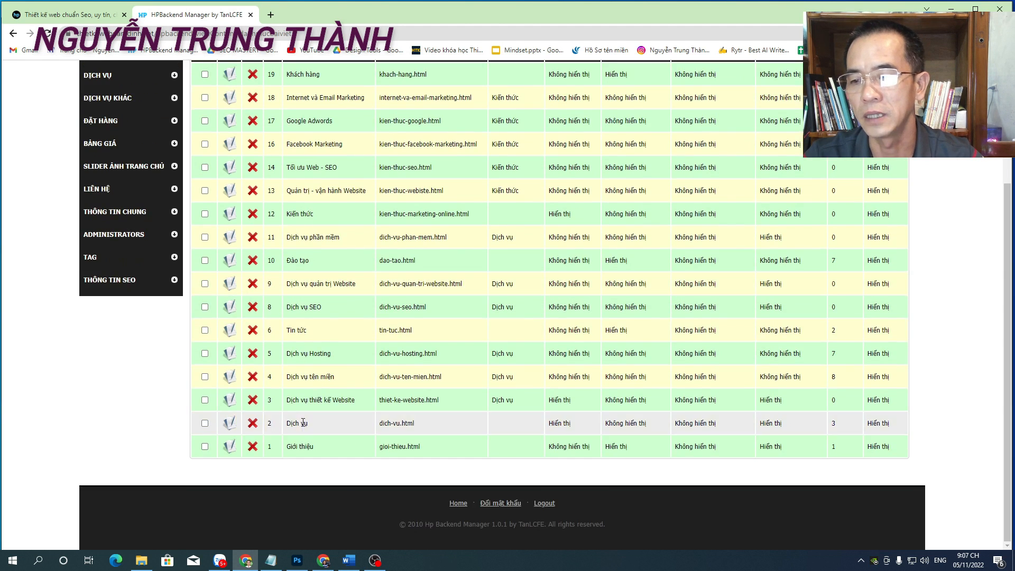
scroll(280, 265, up, 4)
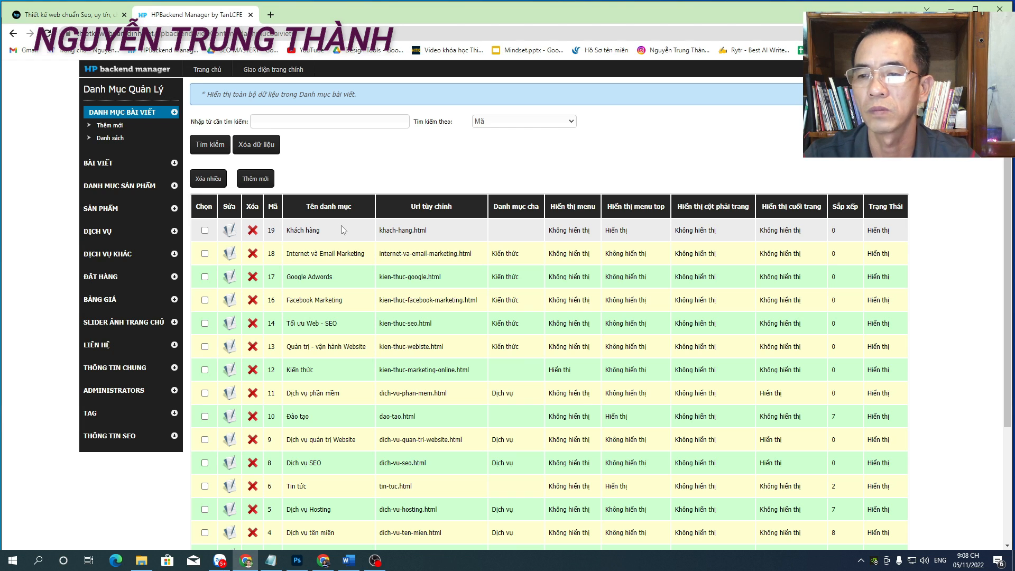
Start a new article category and name it DANH MỤC A, keeping its generated custom URL
click(256, 180)
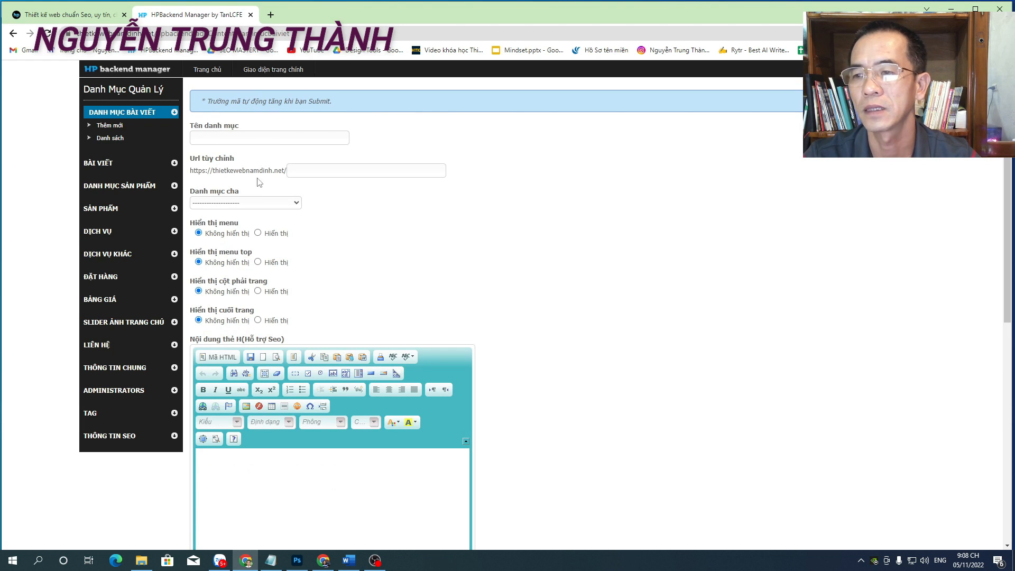
click(271, 139)
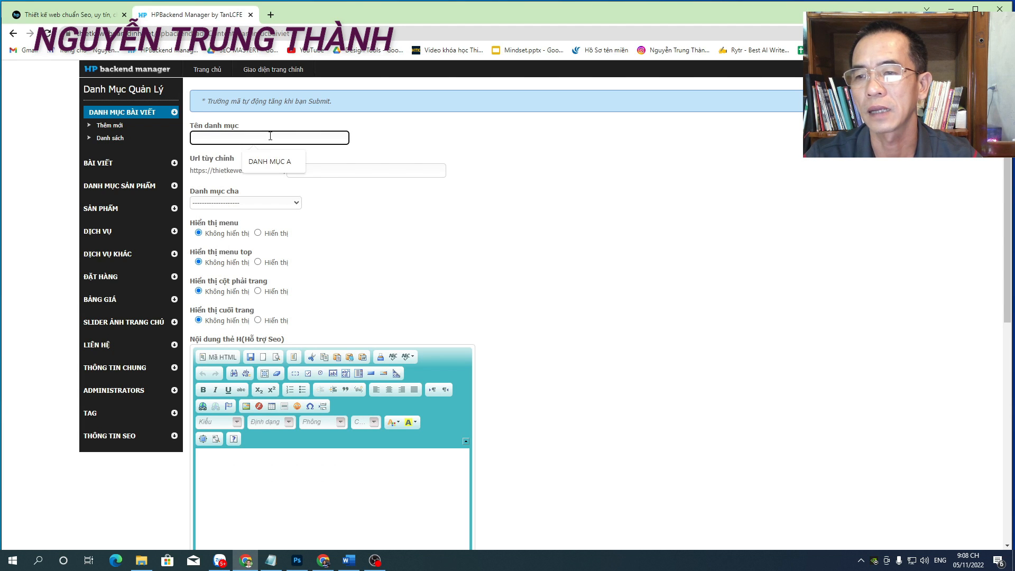
click(275, 164)
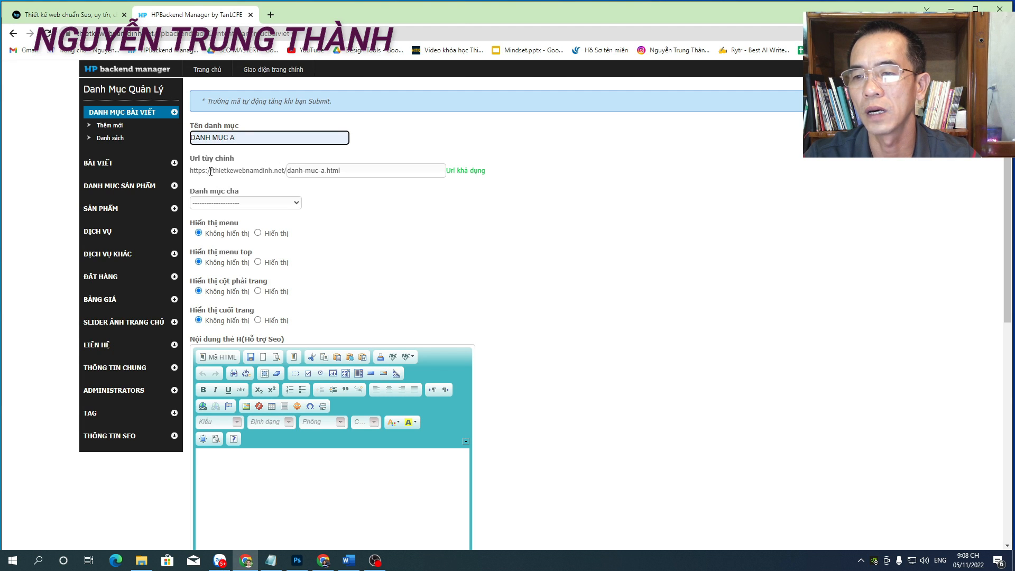
drag(325, 170, 285, 169)
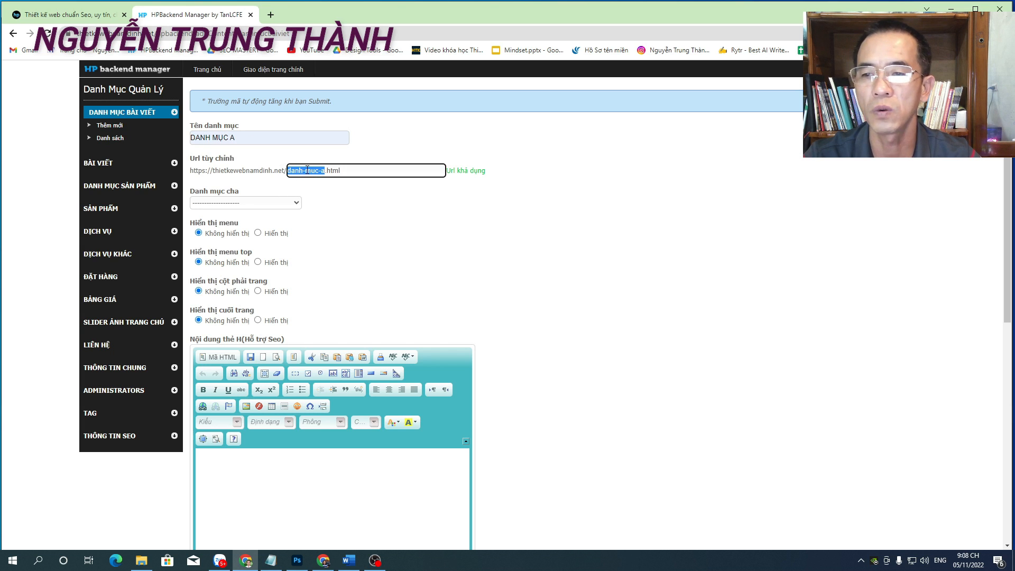
click(328, 196)
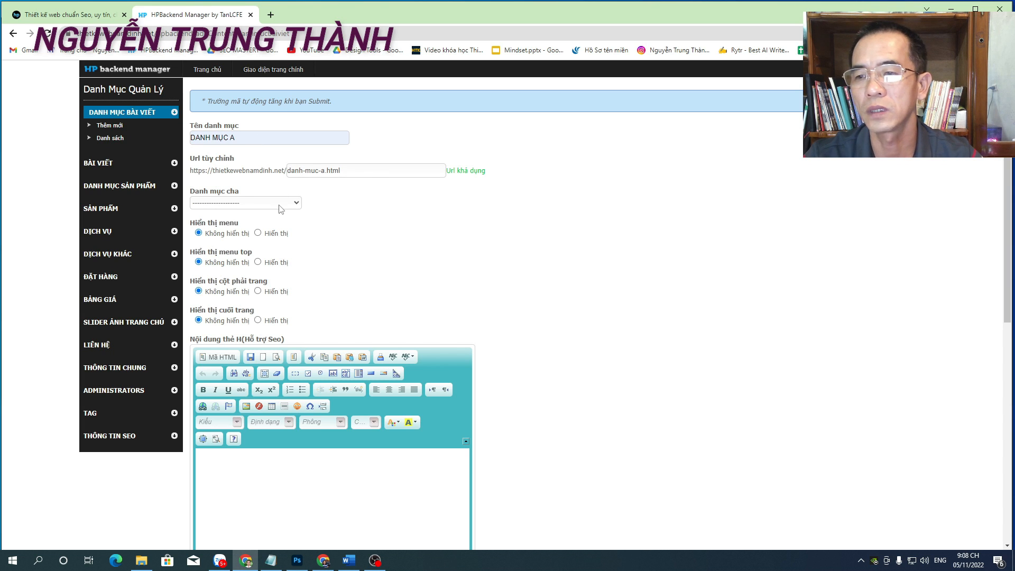
Leave the parent category blank, set Hiển thị menu to Hiển thị and submit the new category
click(298, 205)
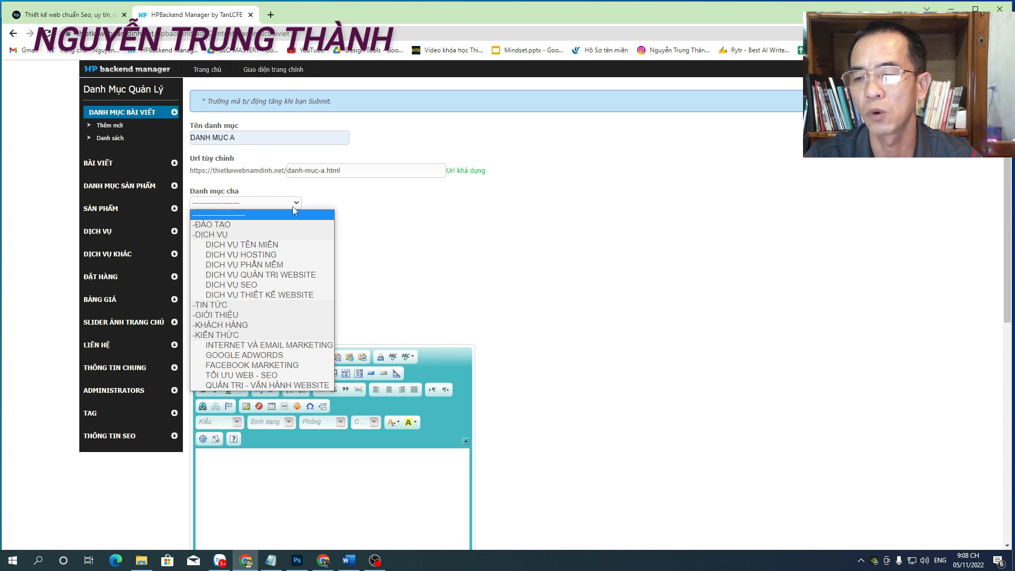
click(252, 220)
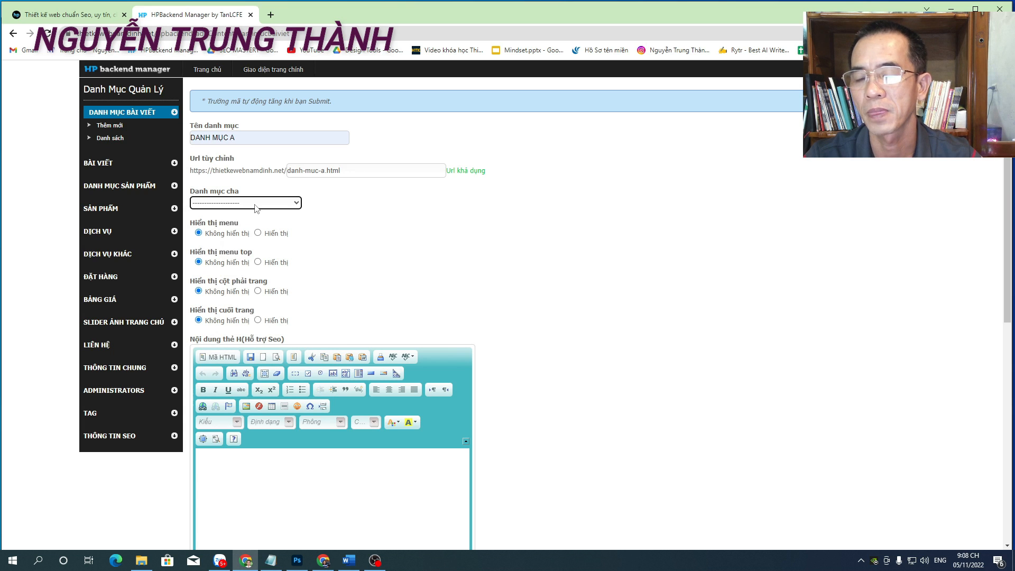
drag(236, 138, 189, 136)
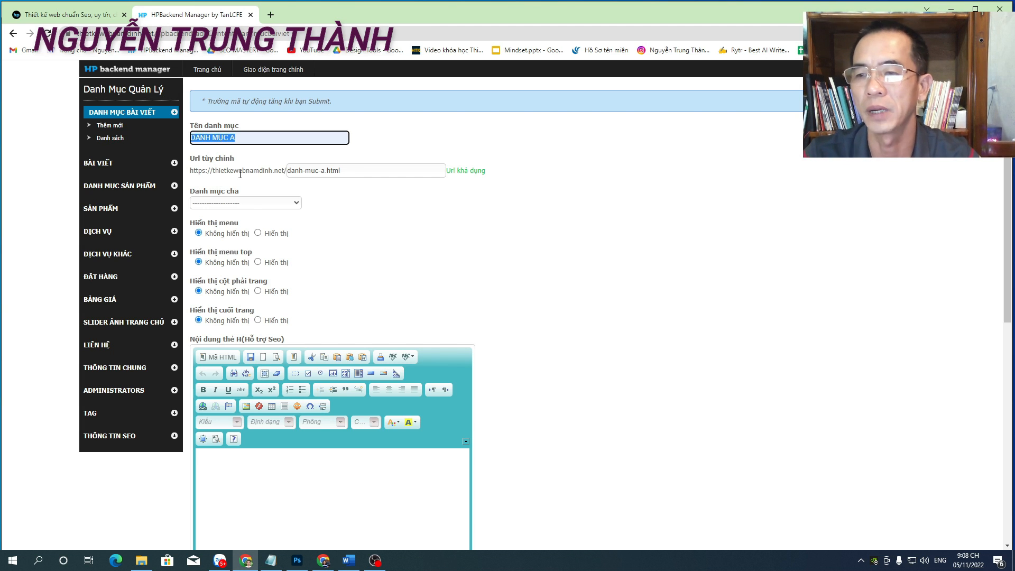
click(357, 207)
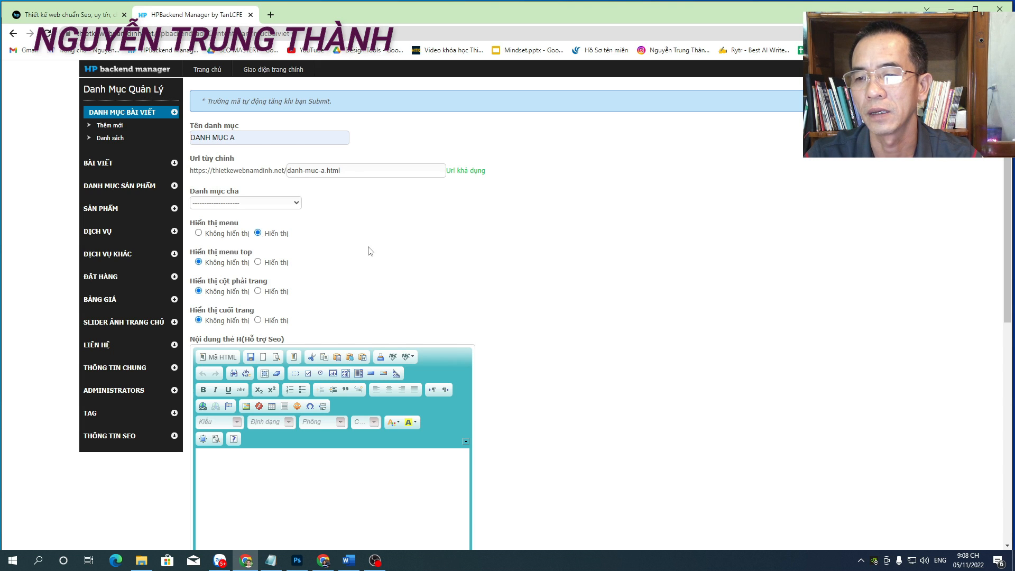
scroll(370, 252, down, 7)
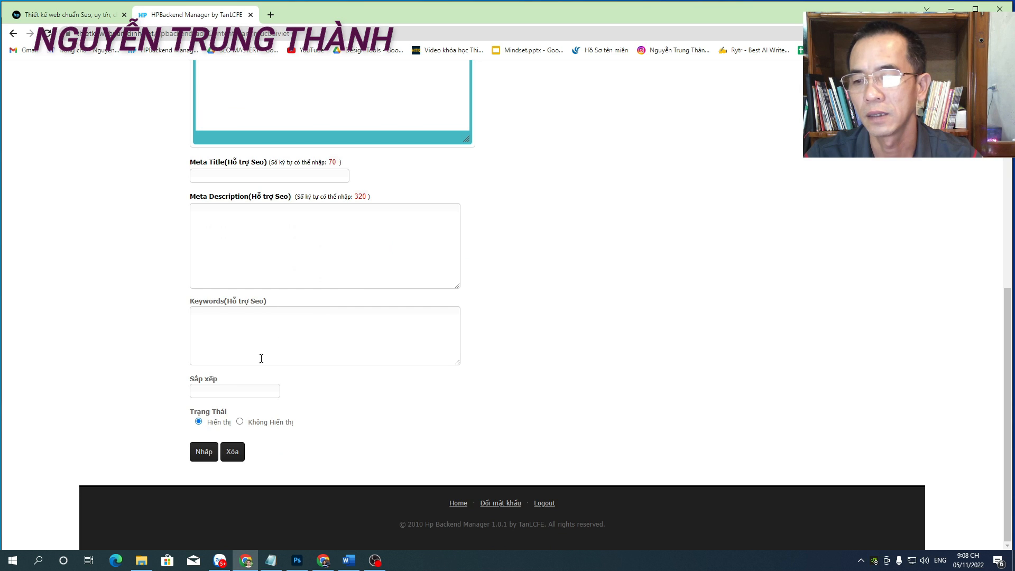
click(204, 454)
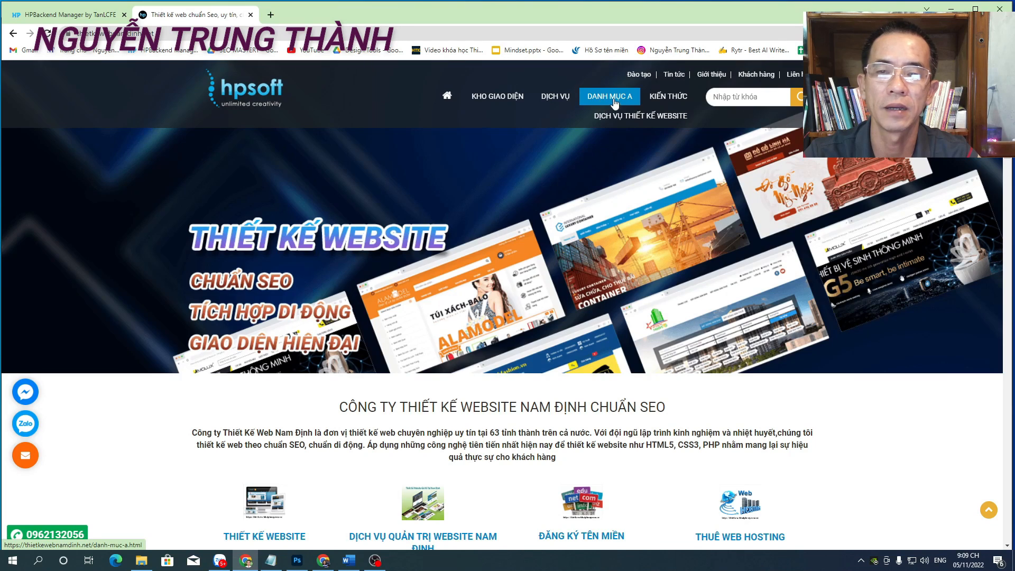
On the public website, check the DANH MỤC A page from the main menu and compare the main and top menu entries
click(613, 100)
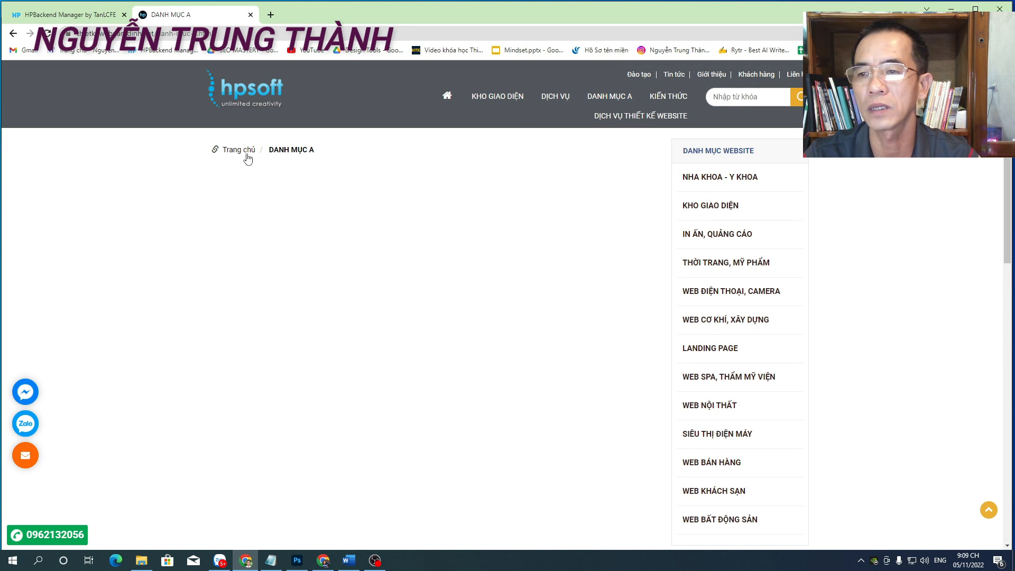
click(237, 152)
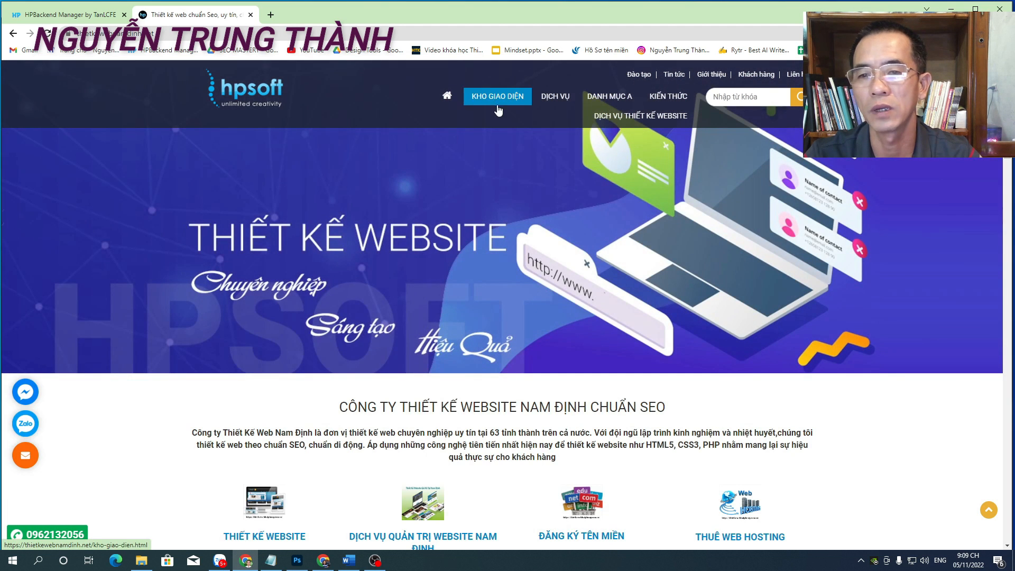
click(611, 97)
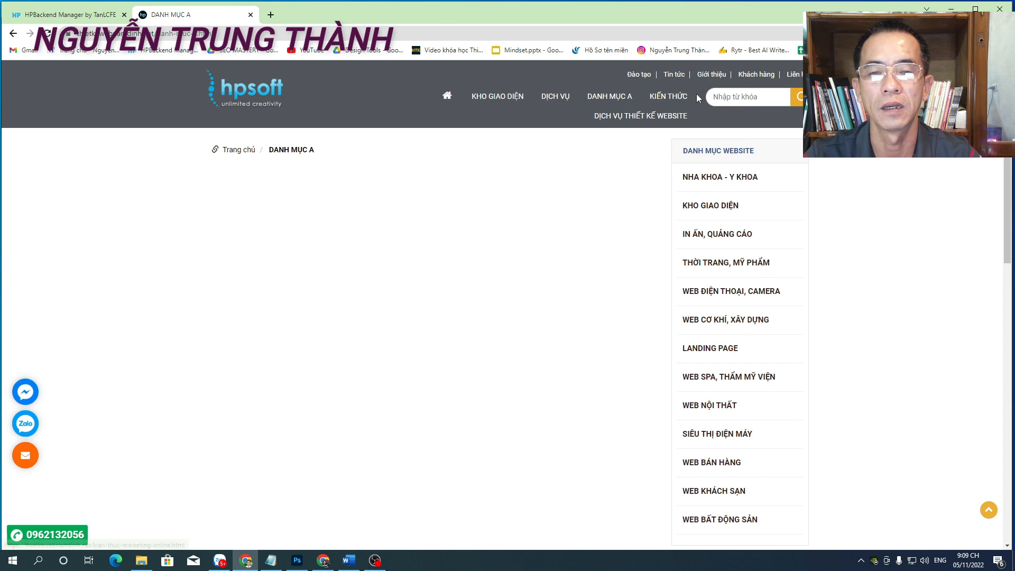
drag(697, 93, 658, 87)
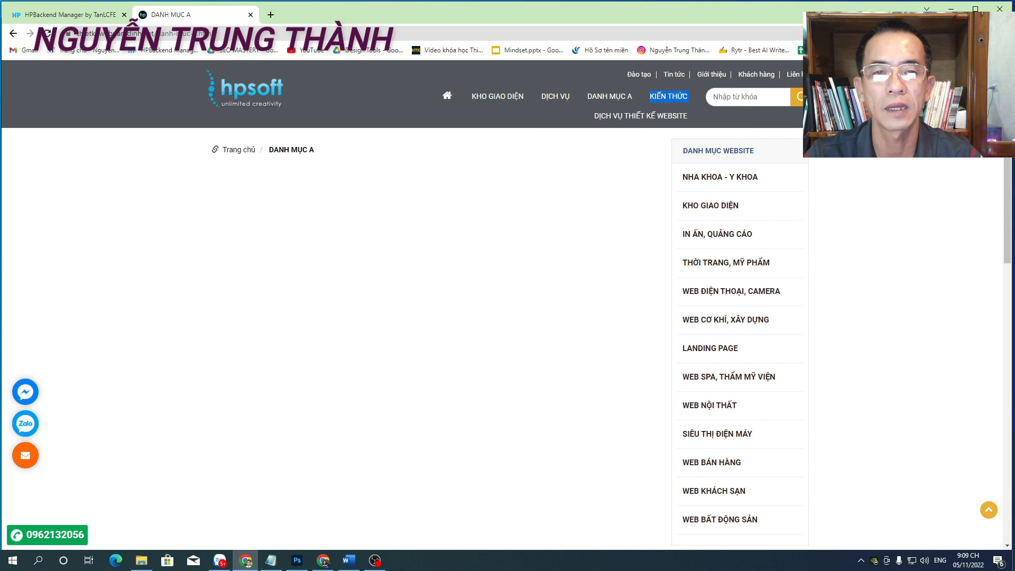
drag(825, 75, 614, 74)
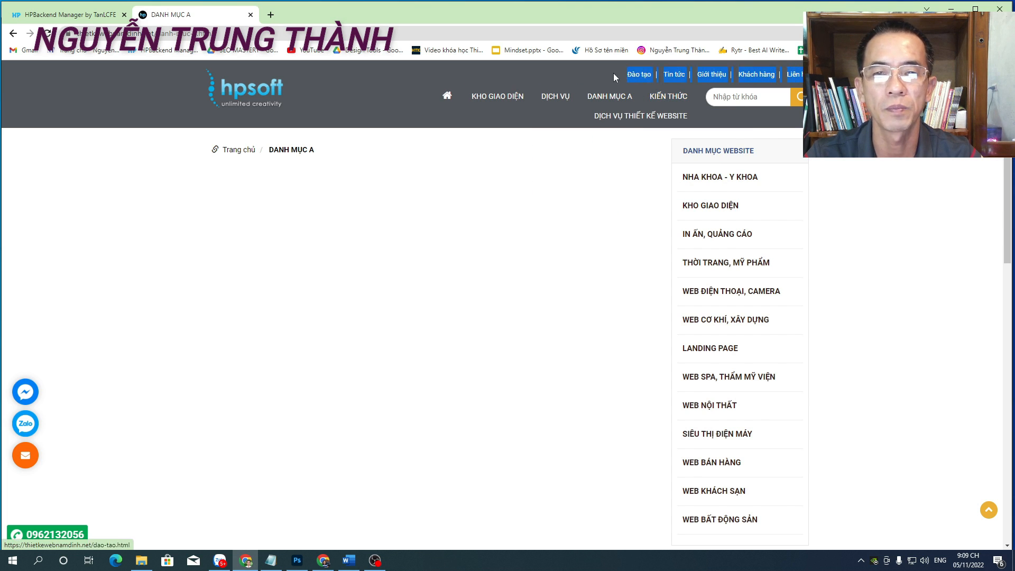
mouse_move(669, 96)
mouse_down()
mouse_move(629, 92)
mouse_move(677, 97)
mouse_up()
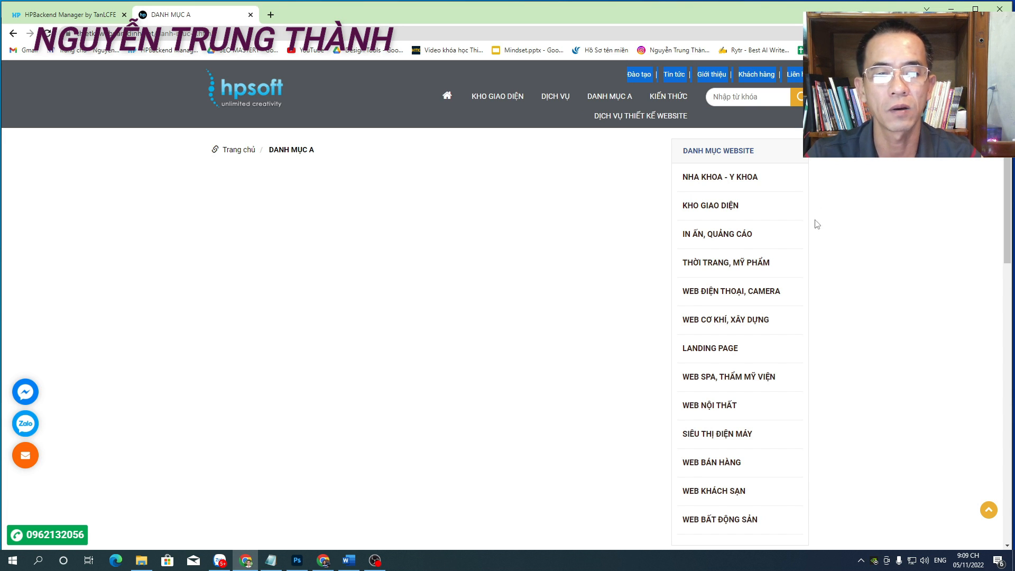
Look through the DANH MỤC A page's sidebar, its latest articles and the footer, and return to the header menus
scroll(809, 438, down, 9)
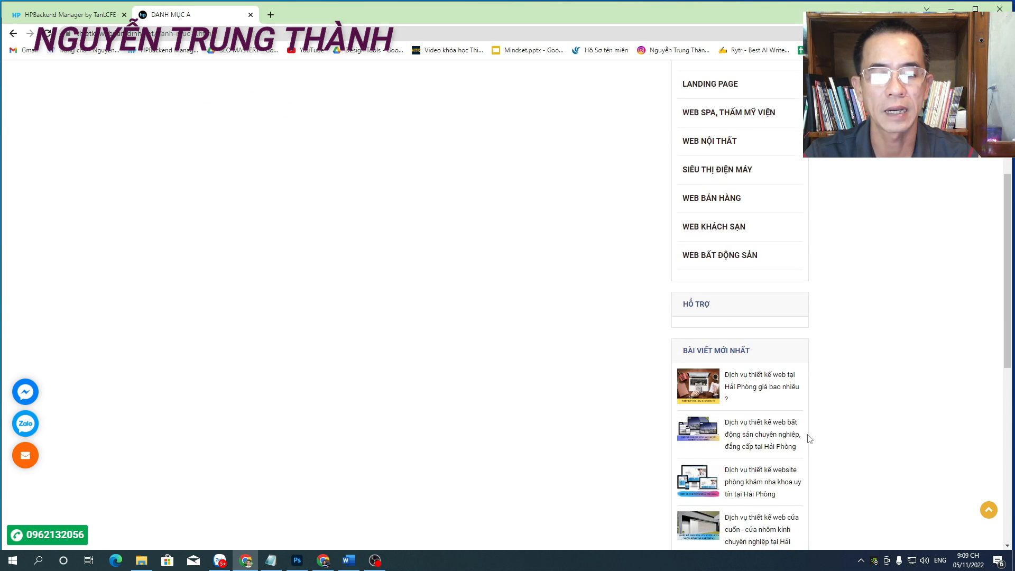
scroll(784, 409, up, 9)
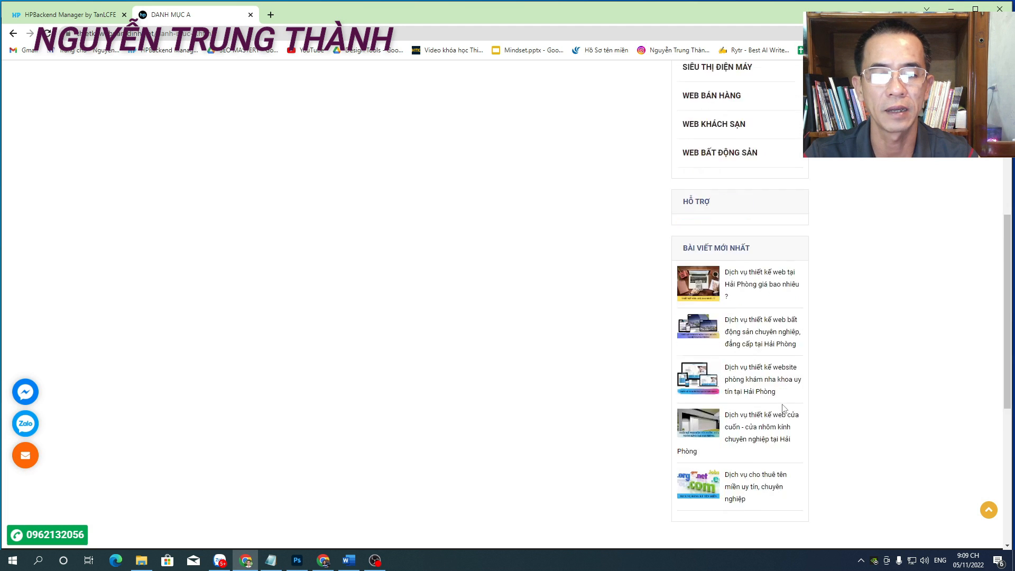
scroll(785, 258, down, 6)
scroll(785, 258, down, 6)
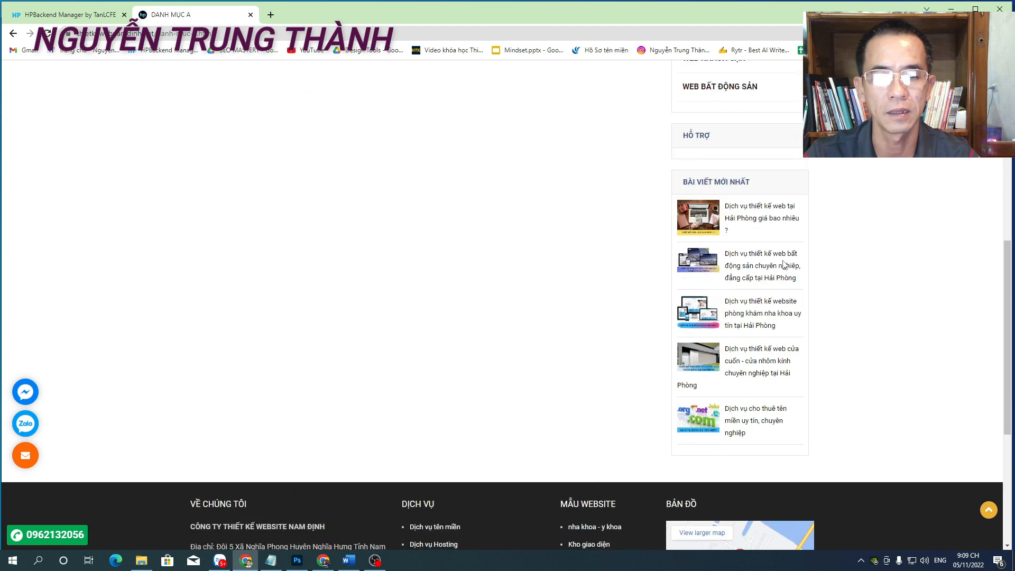
scroll(784, 262, up, 9)
scroll(785, 267, up, 3)
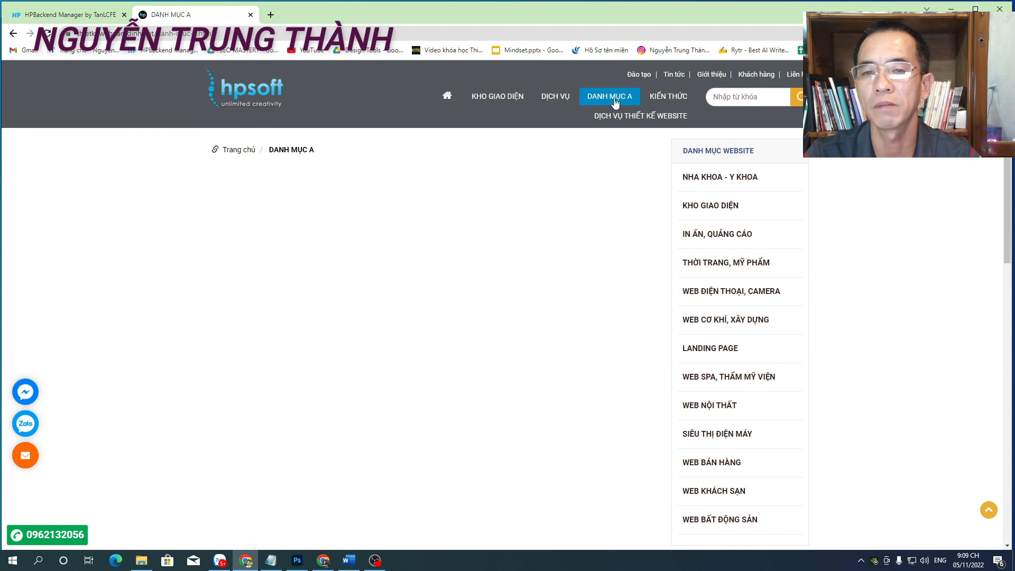
mouse_move(665, 100)
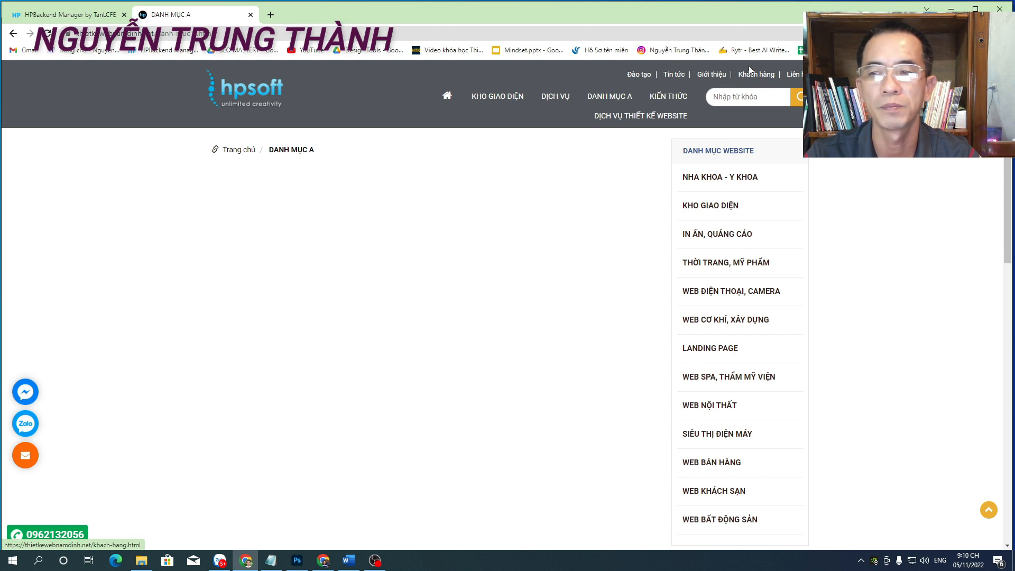
In the backend's DANH MỤC A form, set Hiển thị menu top to Hiển thị and save the category
click(78, 12)
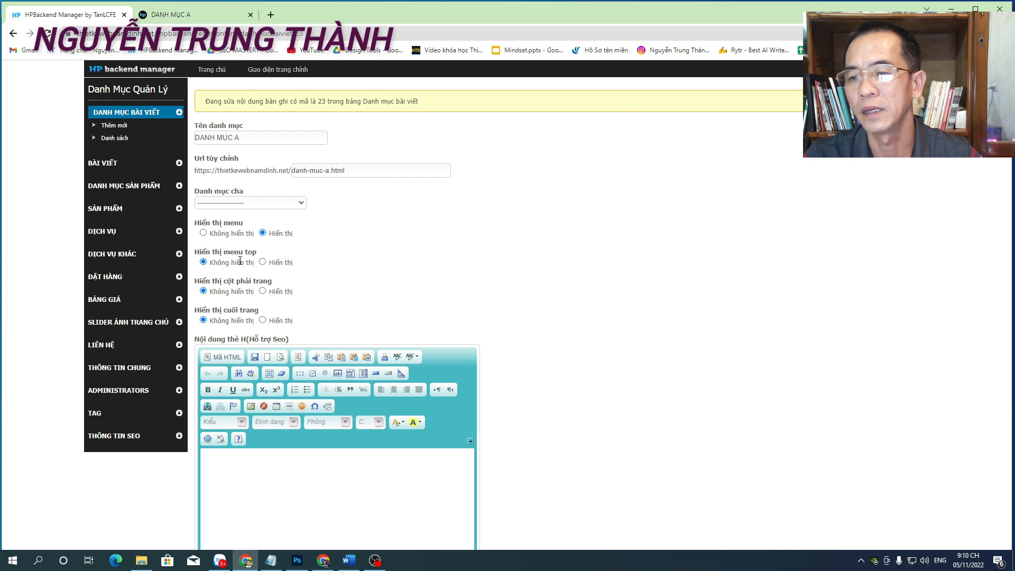
click(263, 263)
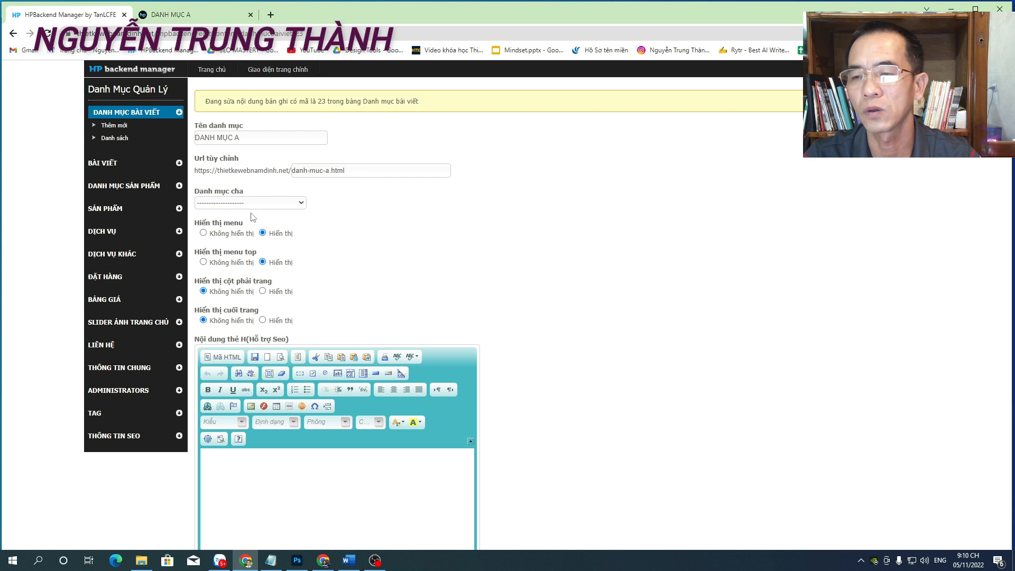
scroll(296, 322, down, 8)
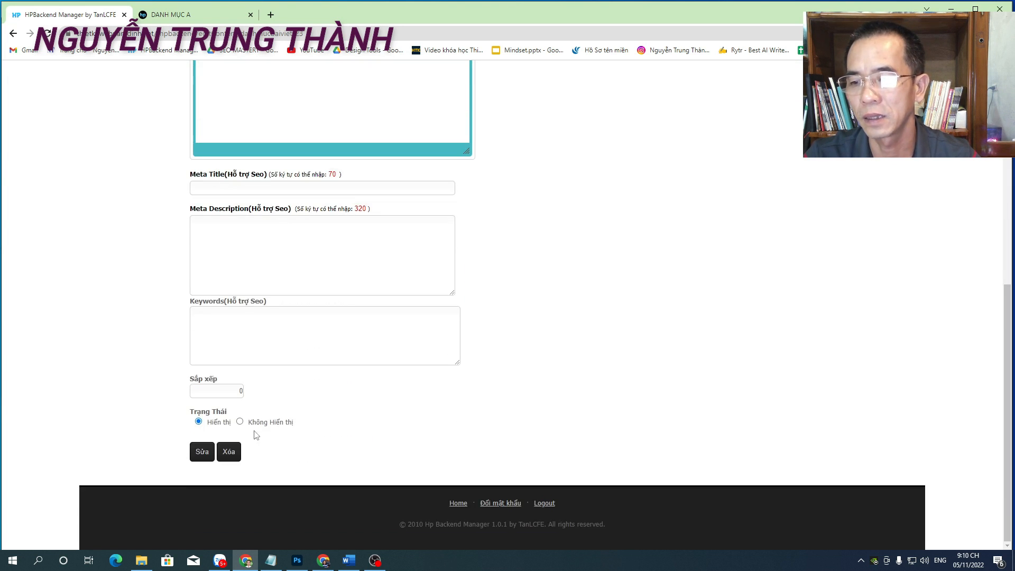
click(203, 452)
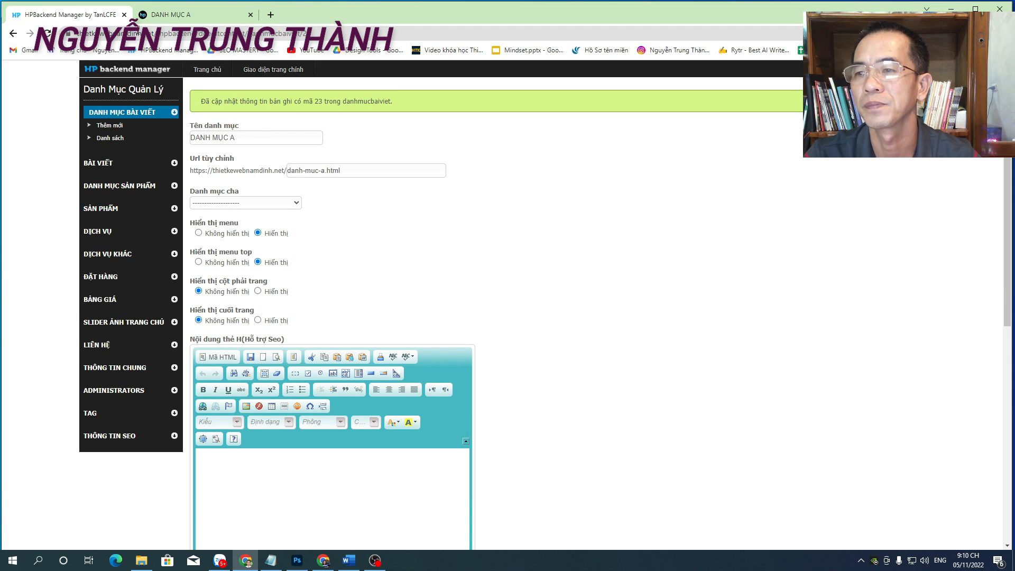
Reload the public DANH MỤC A page and examine the top menu, the main menu, the sidebar blocks and the footer
click(190, 17)
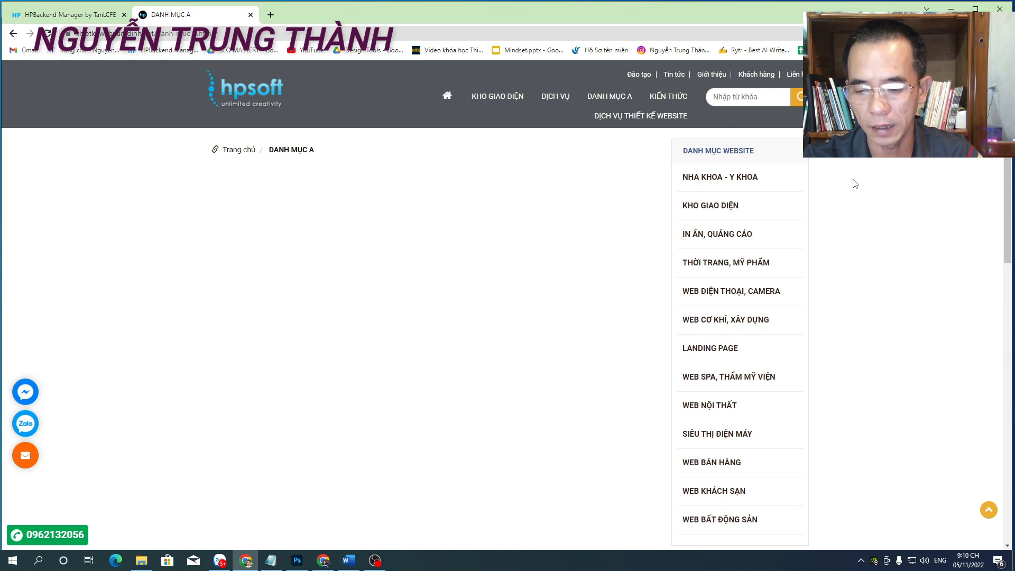
key(F5)
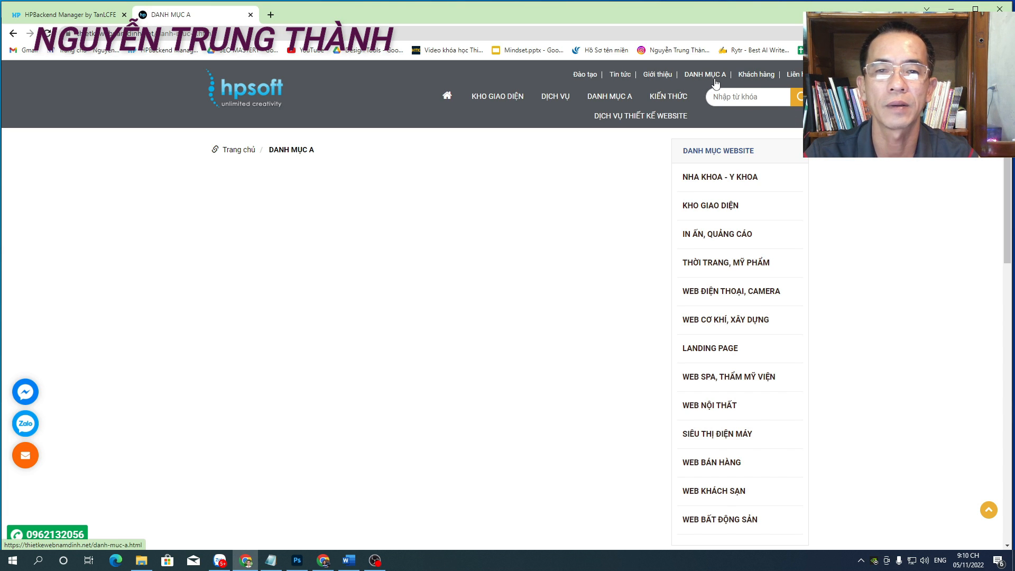
scroll(802, 195, down, 10)
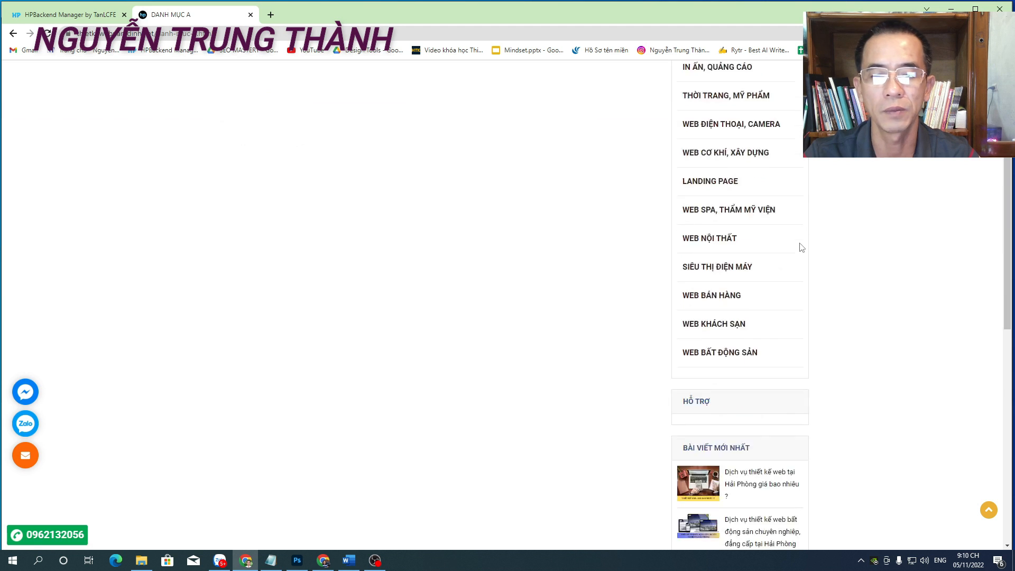
scroll(783, 246, down, 3)
scroll(764, 247, up, 4)
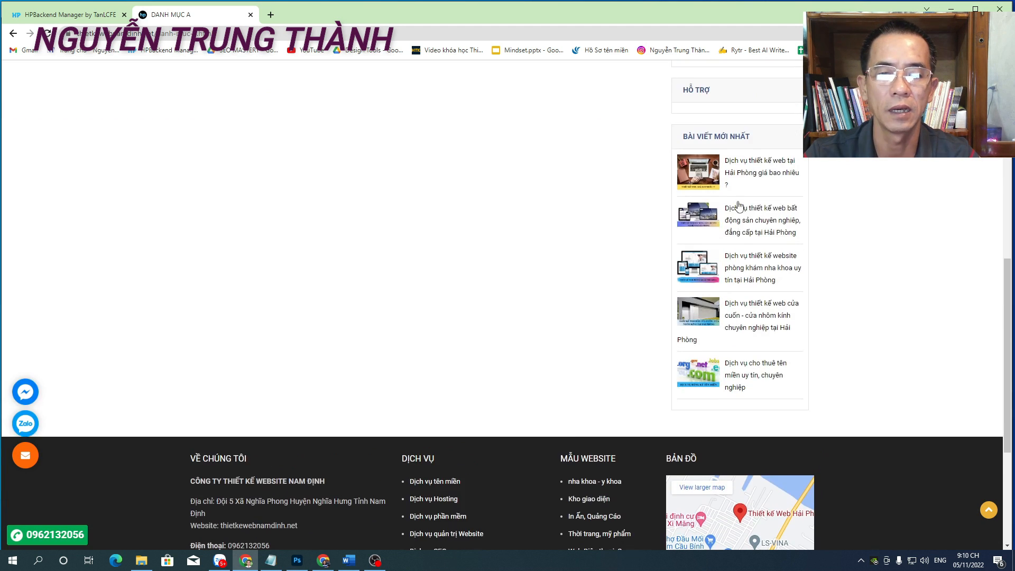
scroll(747, 145, down, 4)
scroll(748, 145, up, 9)
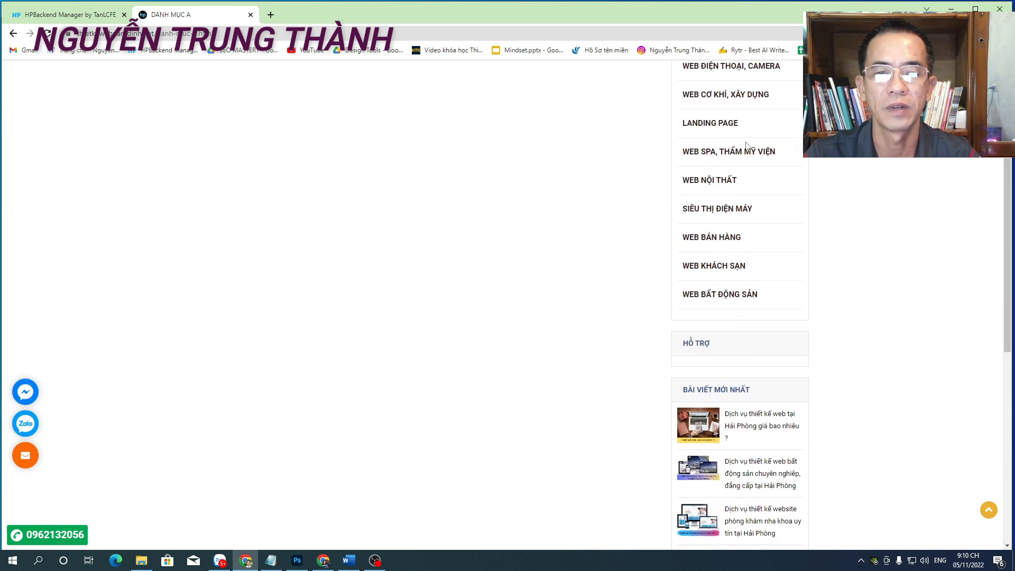
scroll(748, 145, up, 4)
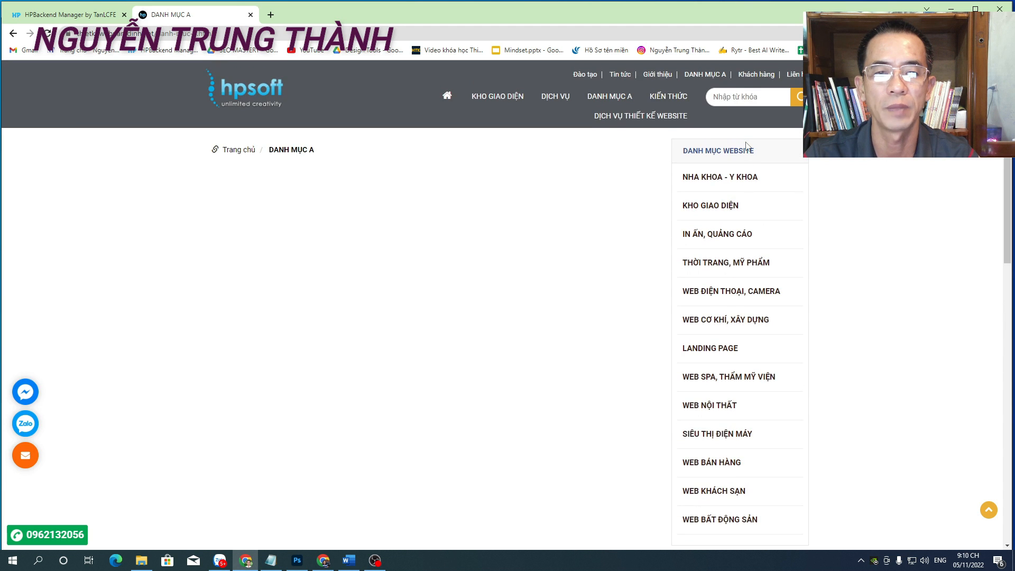
scroll(748, 151, down, 6)
scroll(747, 154, down, 7)
scroll(747, 153, up, 12)
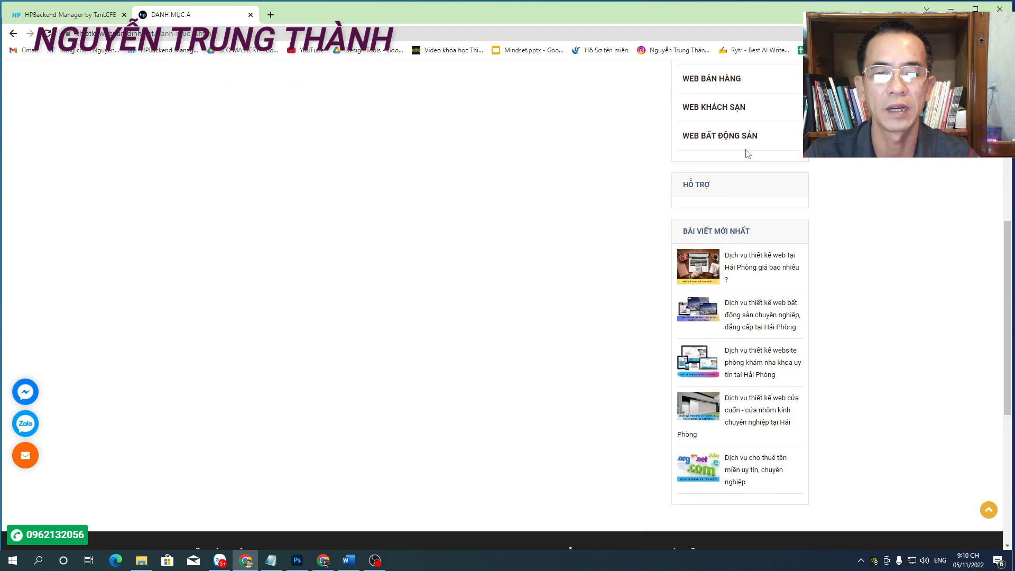
scroll(747, 153, up, 2)
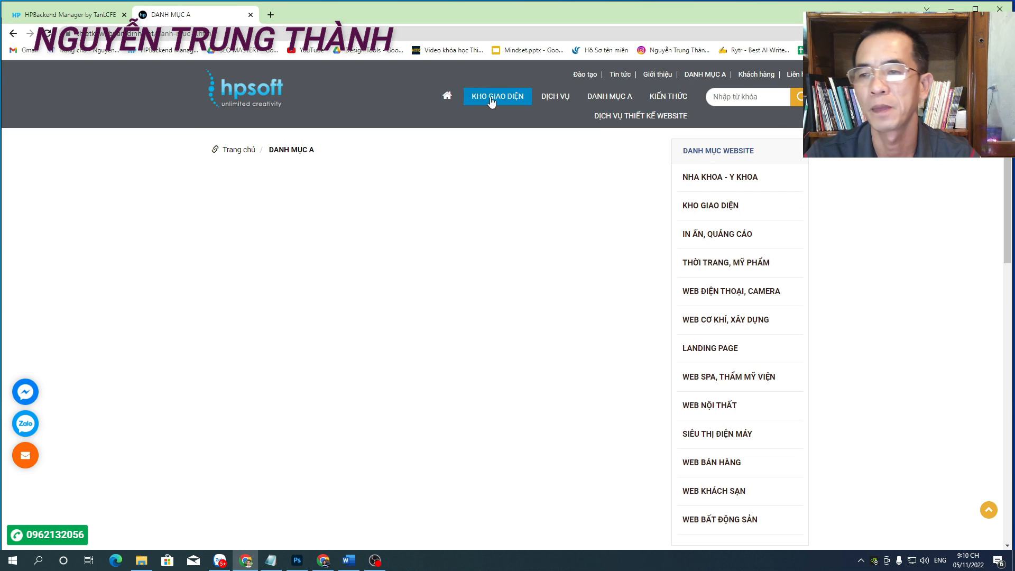
Back in the backend, set Hiển thị cột phải trang to Hiển thị for DANH MỤC A and save the change
click(93, 17)
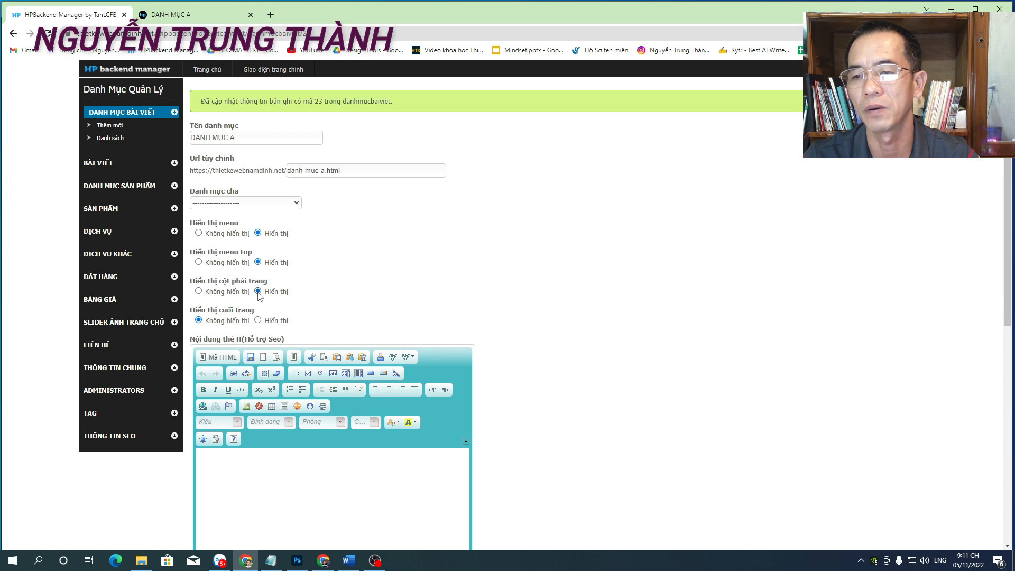
scroll(364, 315, down, 10)
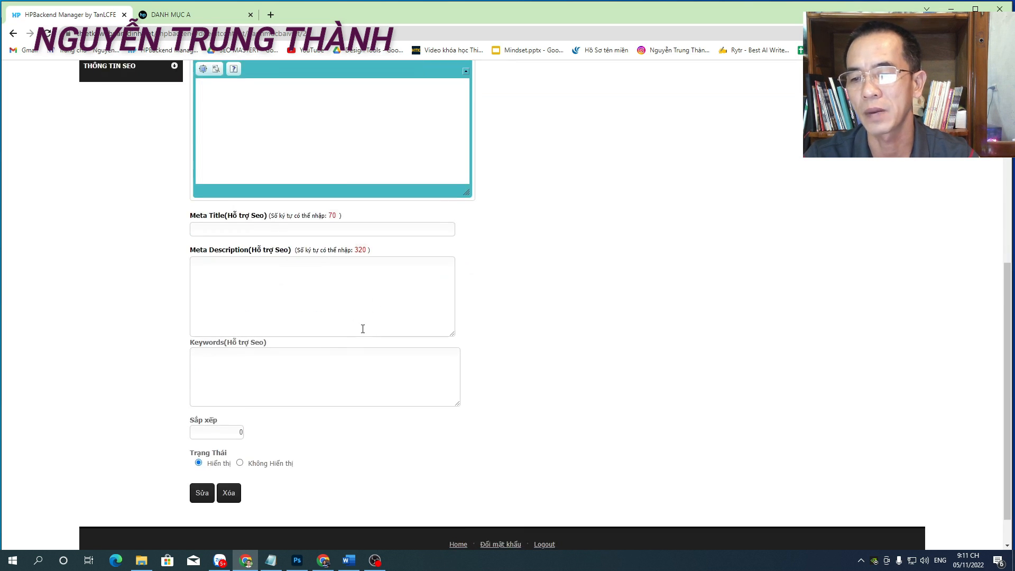
click(202, 453)
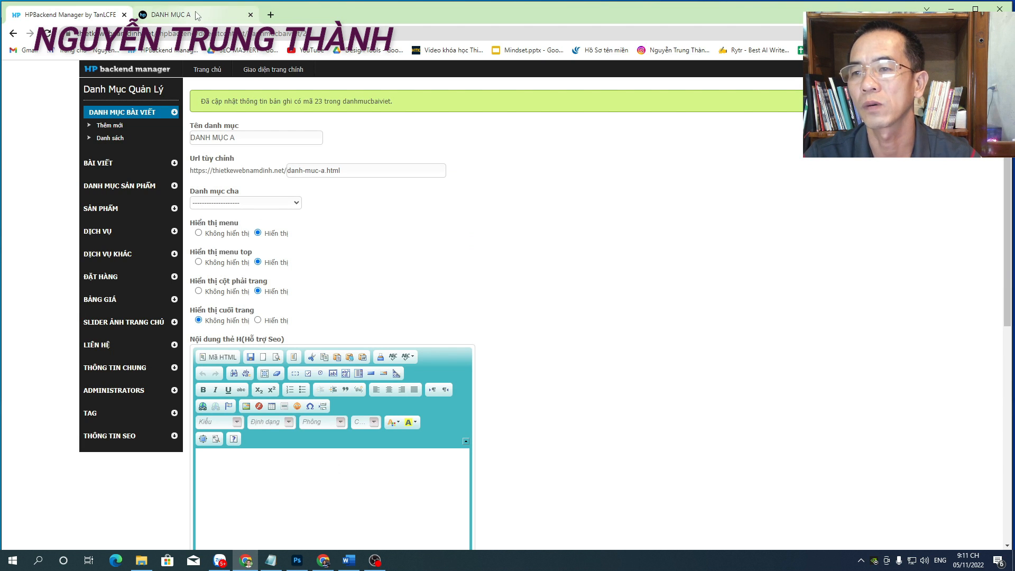
On the public website, check the right column below the latest articles for DANH MỤC A and compare it with the header menus
click(136, 12)
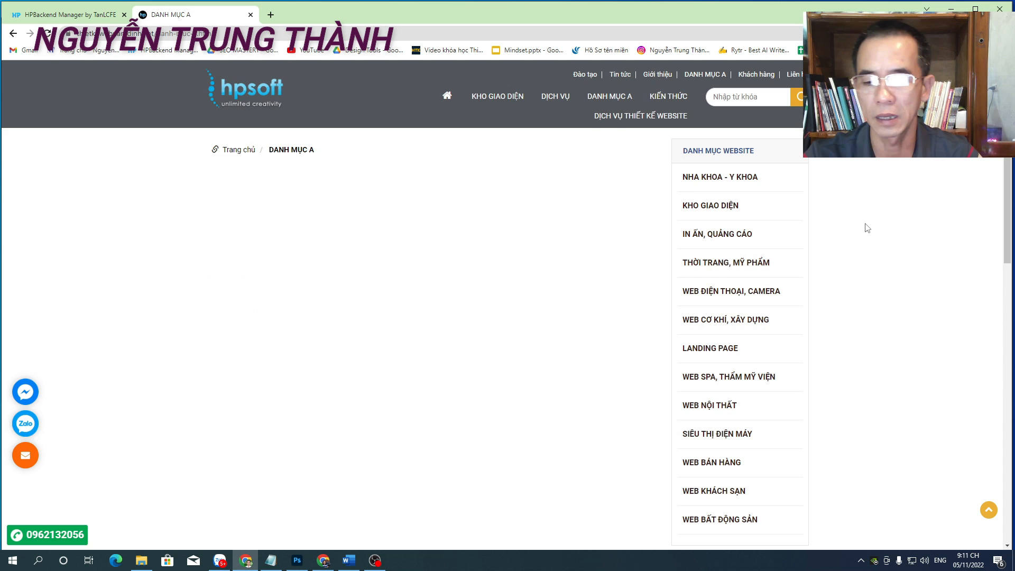
scroll(861, 233, down, 10)
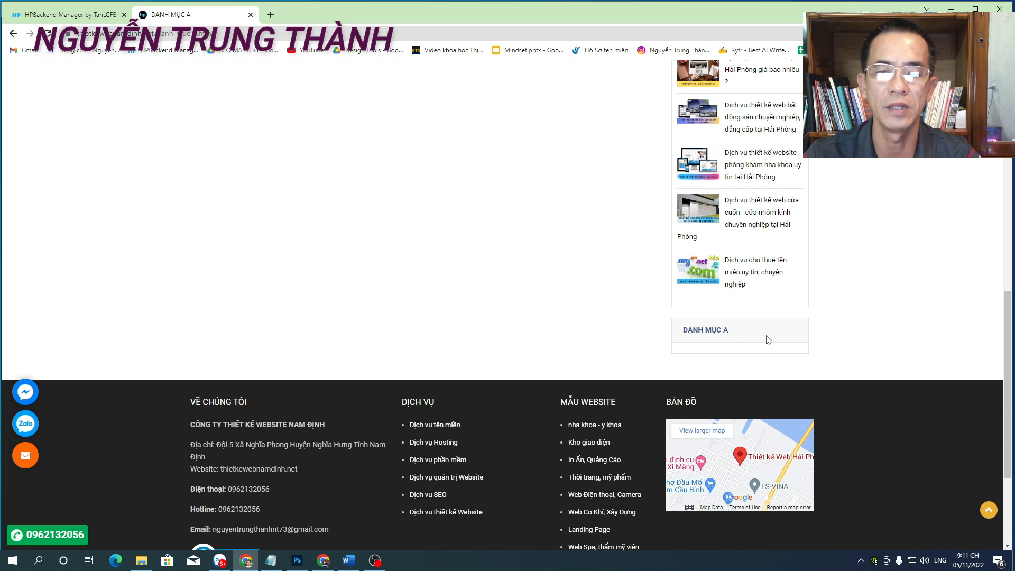
scroll(768, 340, up, 10)
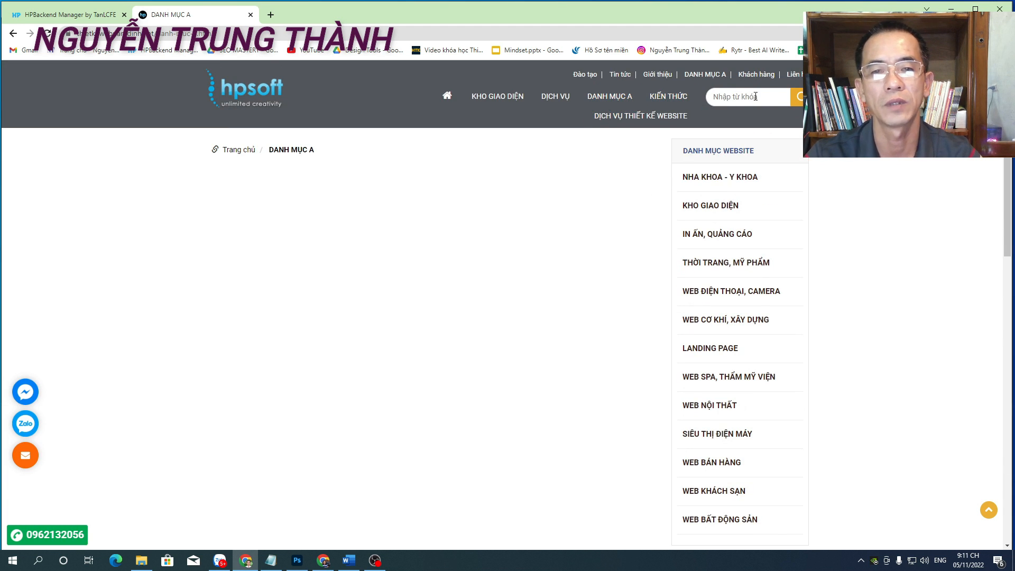
scroll(809, 254, down, 10)
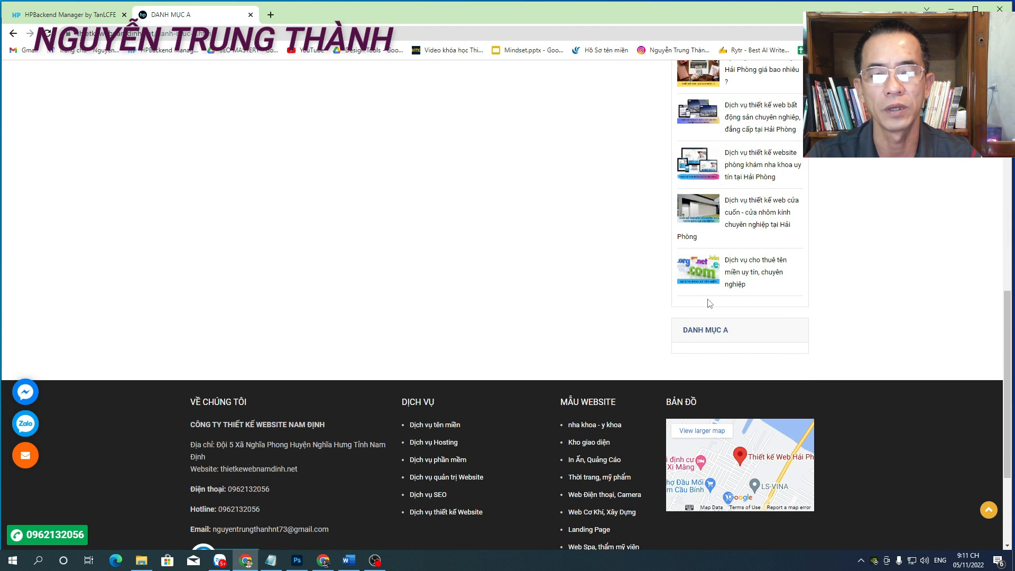
scroll(704, 275, up, 10)
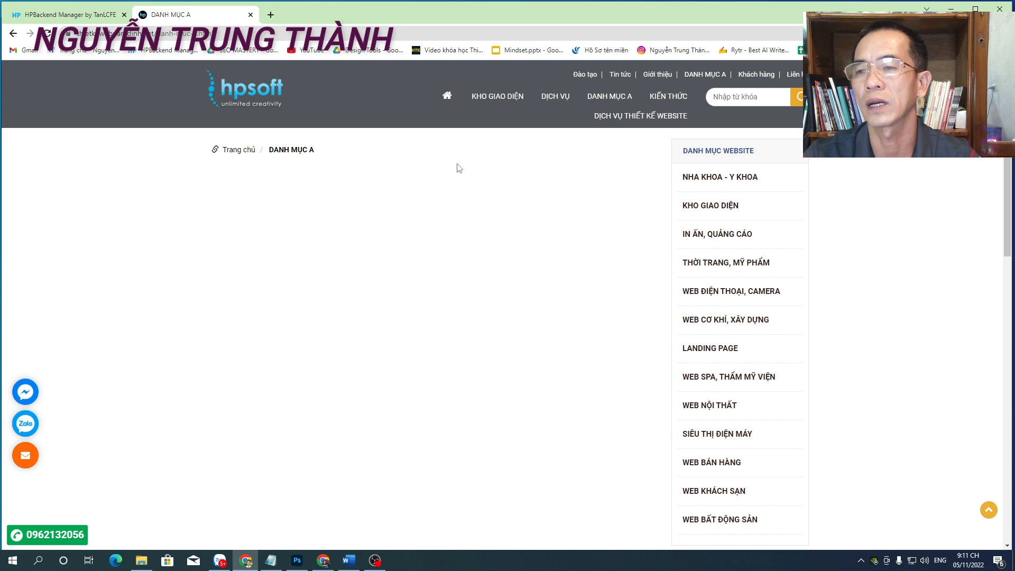
In the backend, set both Hiển thị menu and Hiển thị menu top to Không hiển thị for DANH MỤC A and save
click(85, 15)
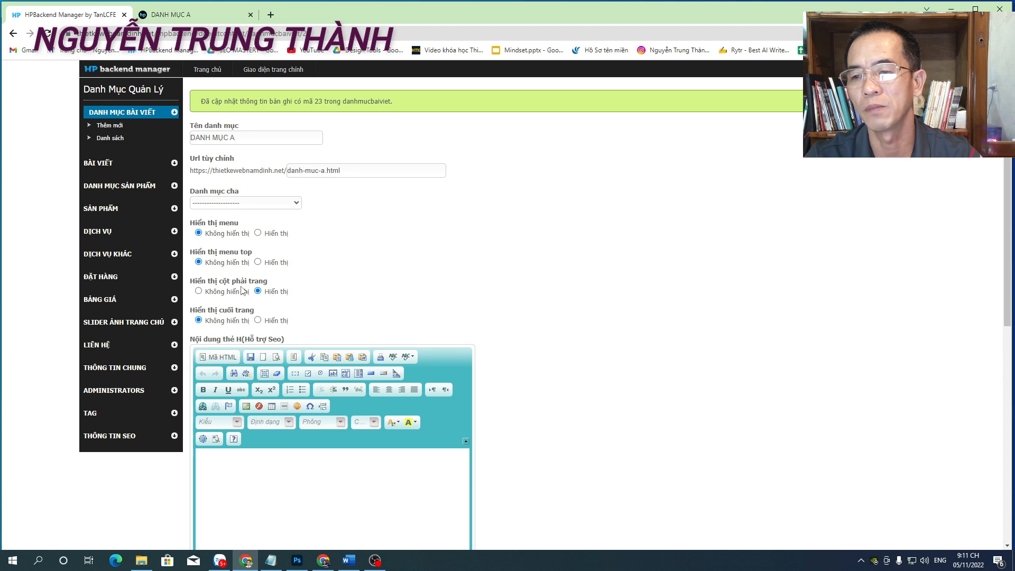
scroll(343, 301, down, 10)
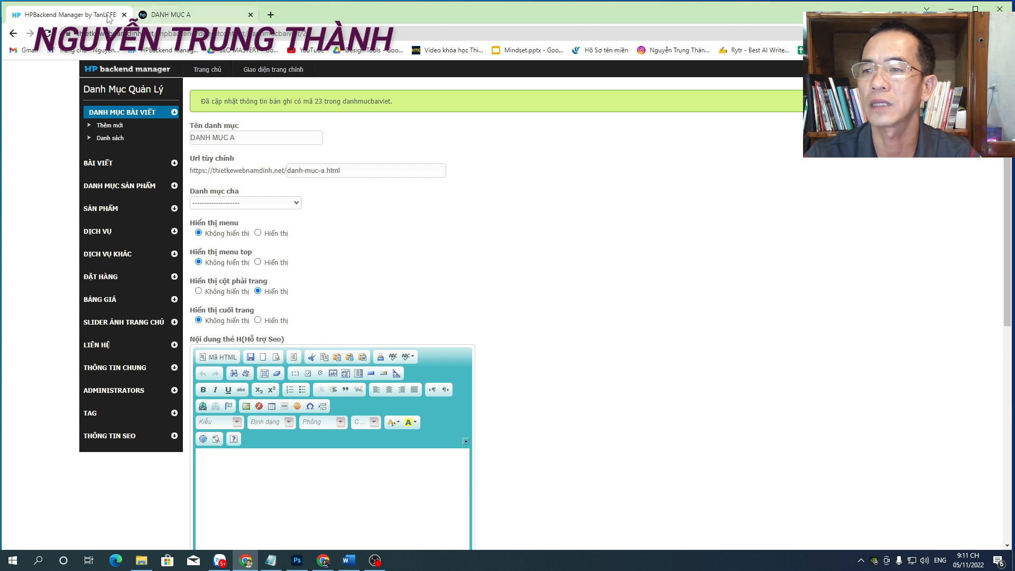
Reload the public DANH MỤC A page and check both header menus and the right column for the category
click(174, 15)
right_click(482, 195)
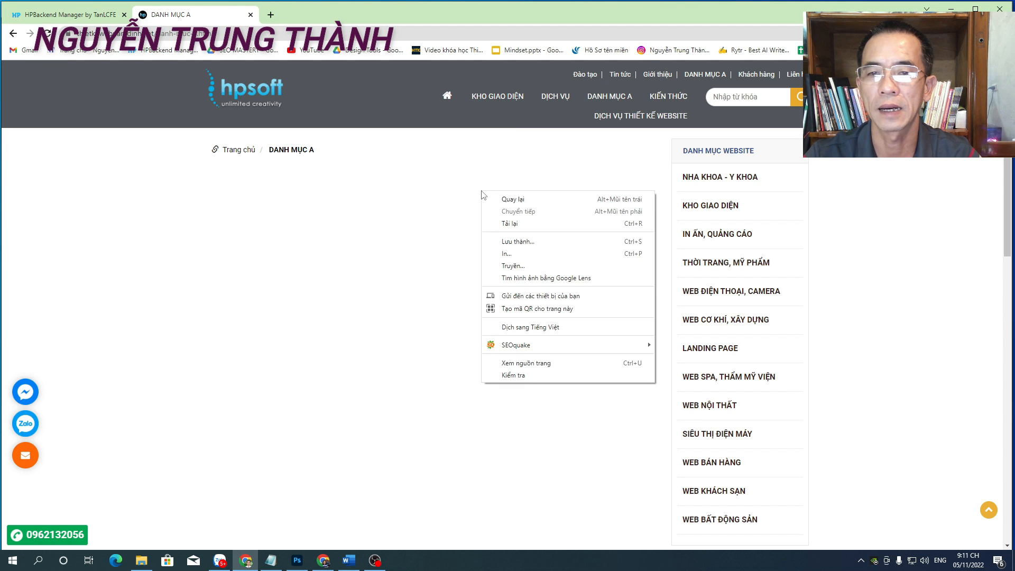
click(503, 222)
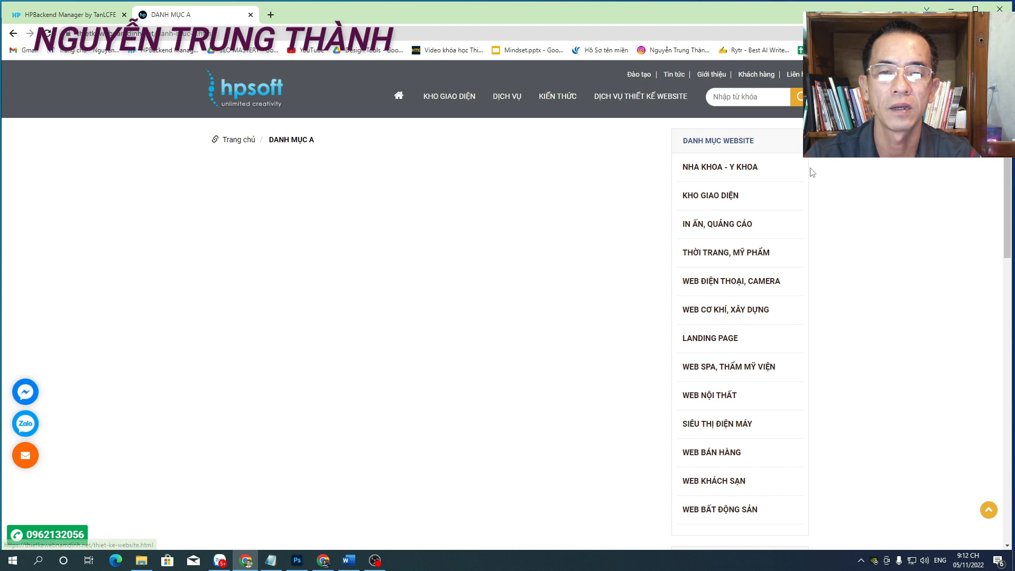
scroll(811, 172, down, 10)
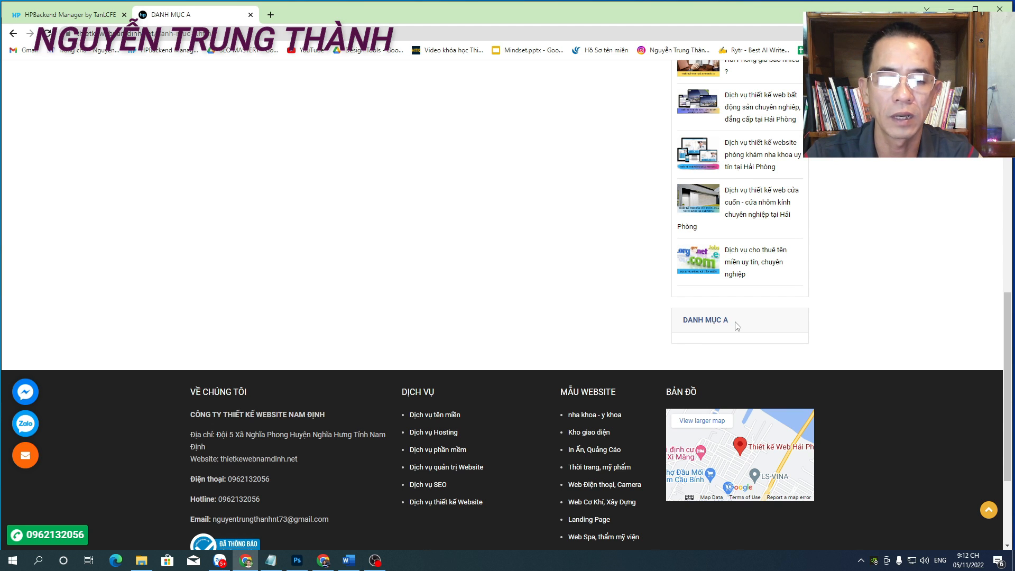
scroll(718, 317, up, 9)
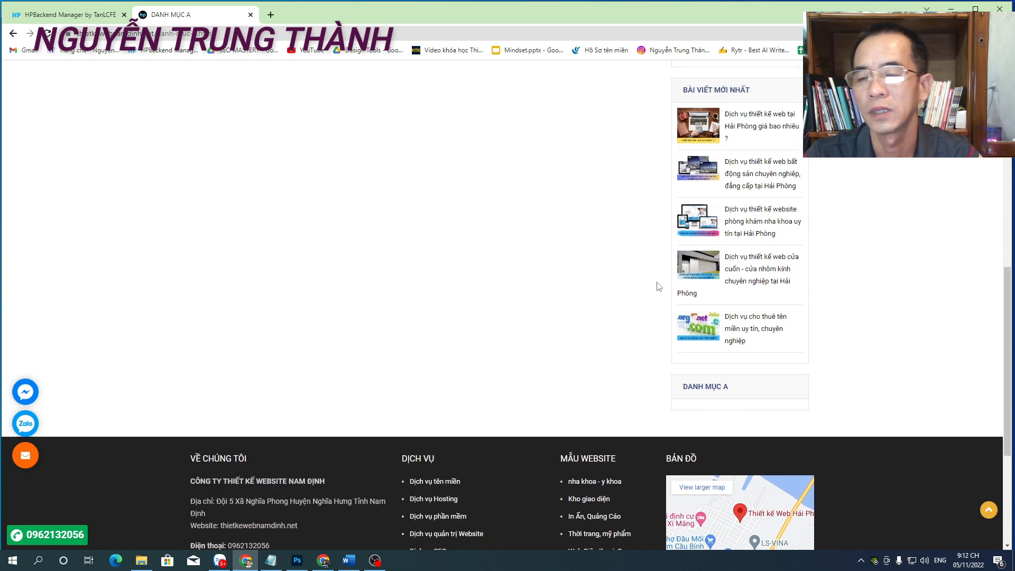
In the backend's DANH MỤC A form, set Hiển thị cột phải trang to Không hiển thị
click(70, 14)
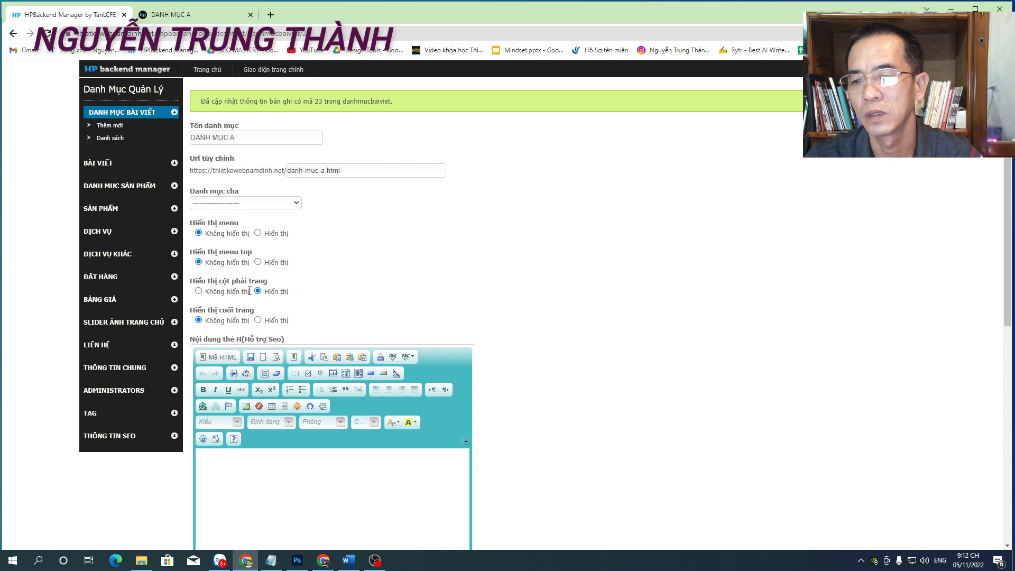
click(199, 291)
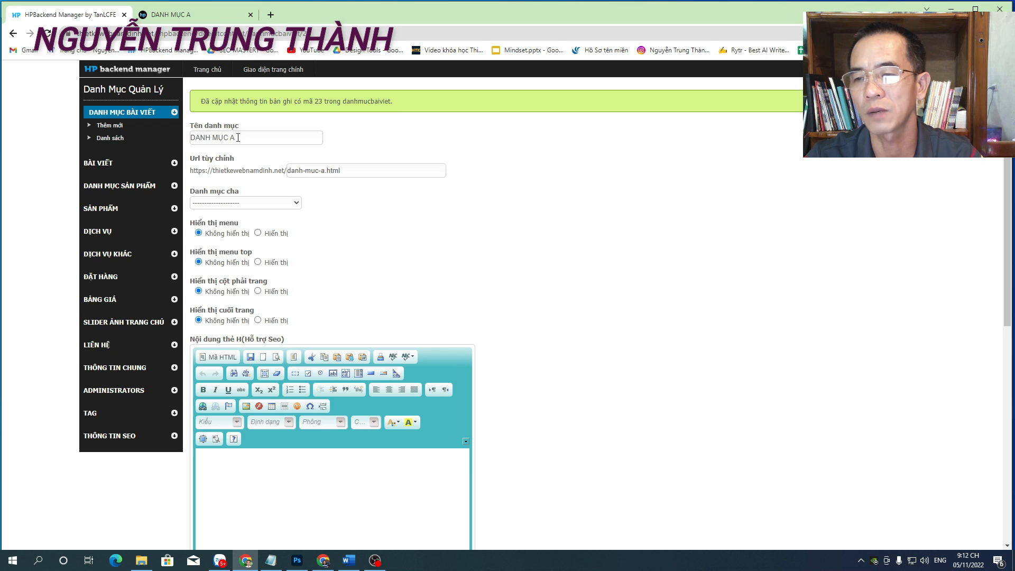
Assign Dịch vụ as the parent category (Danh mục cha) of DANH MỤC A and save the category
click(296, 204)
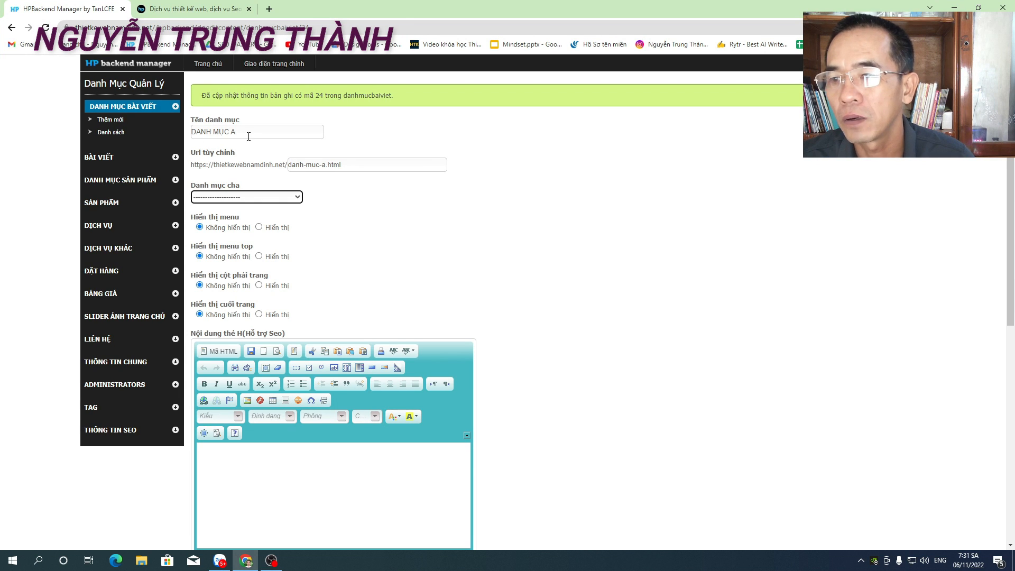
drag(245, 131, 192, 132)
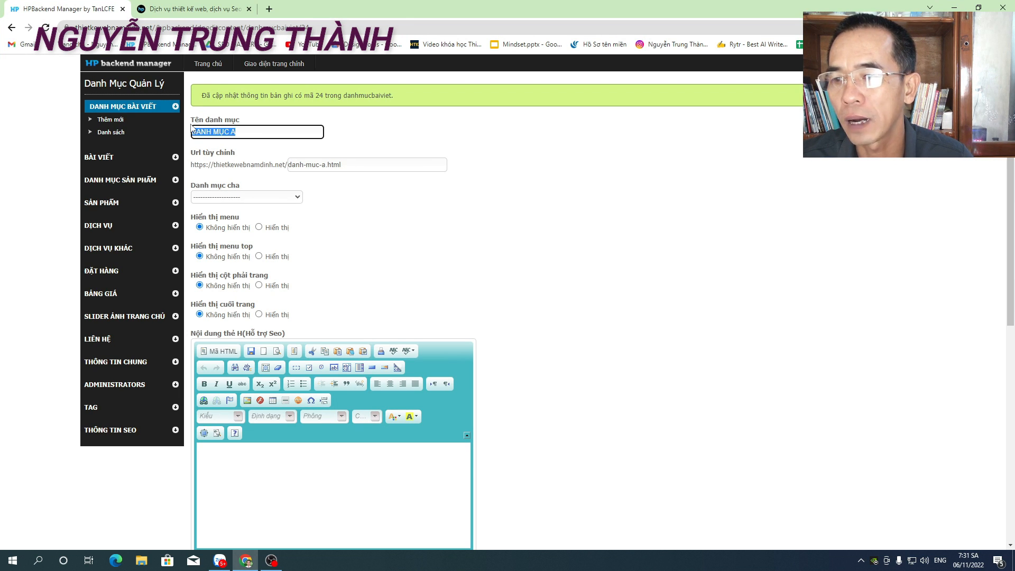
click(297, 199)
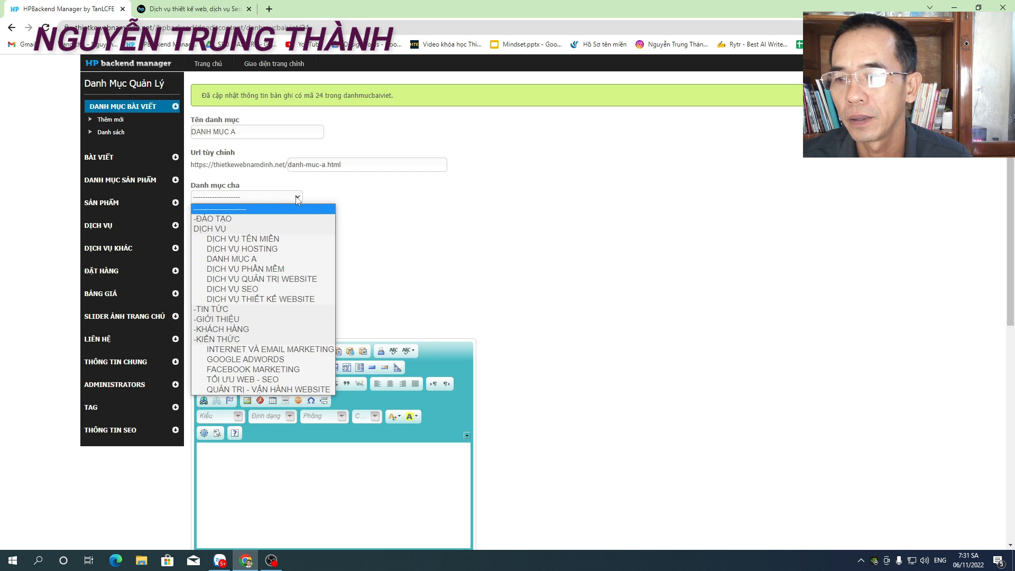
click(235, 231)
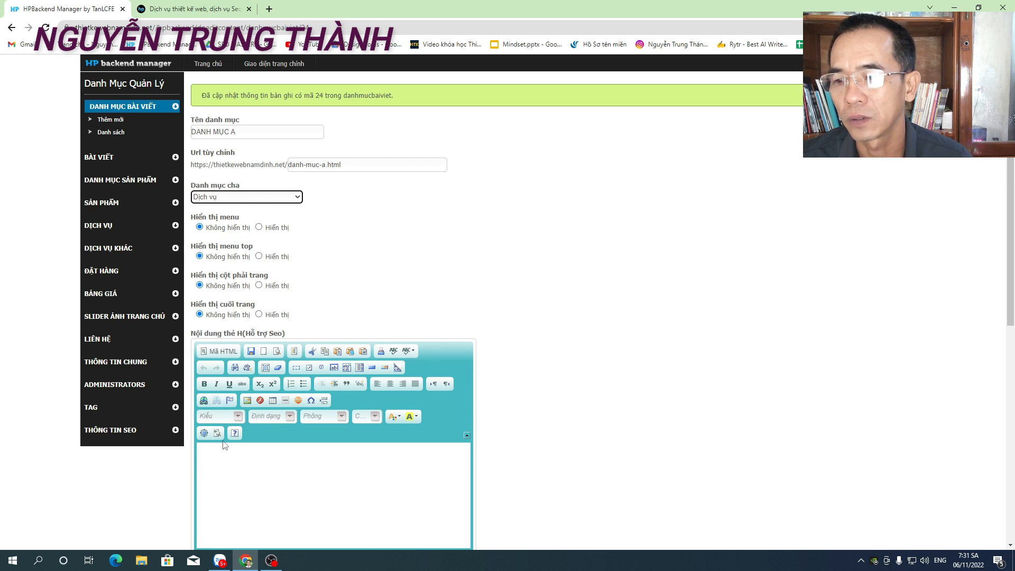
scroll(245, 532, down, 8)
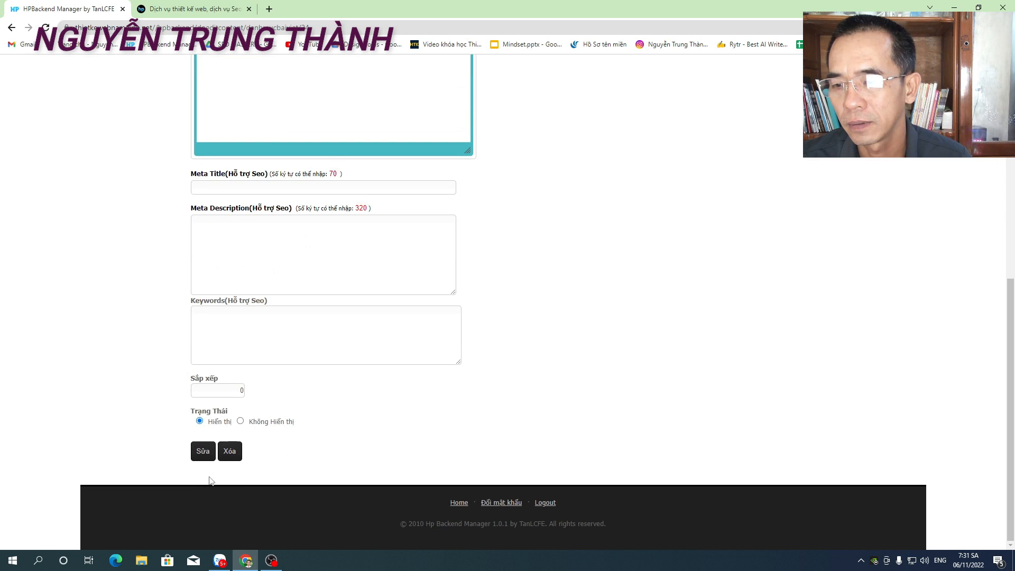
click(203, 454)
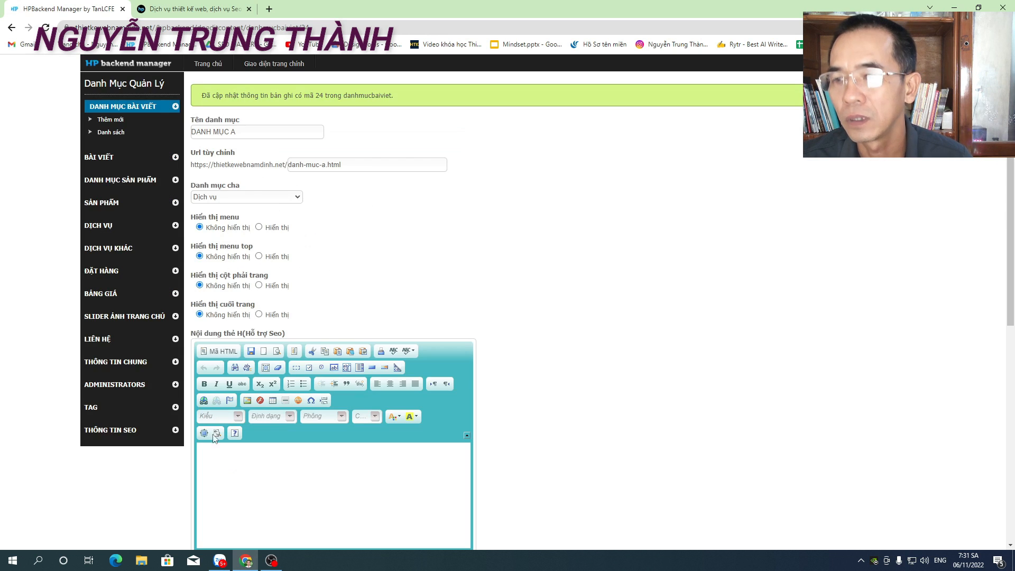
Check the main menu on the public Dịch vụ page for DANH MỤC A as a subcategory of Dịch vụ
click(189, 11)
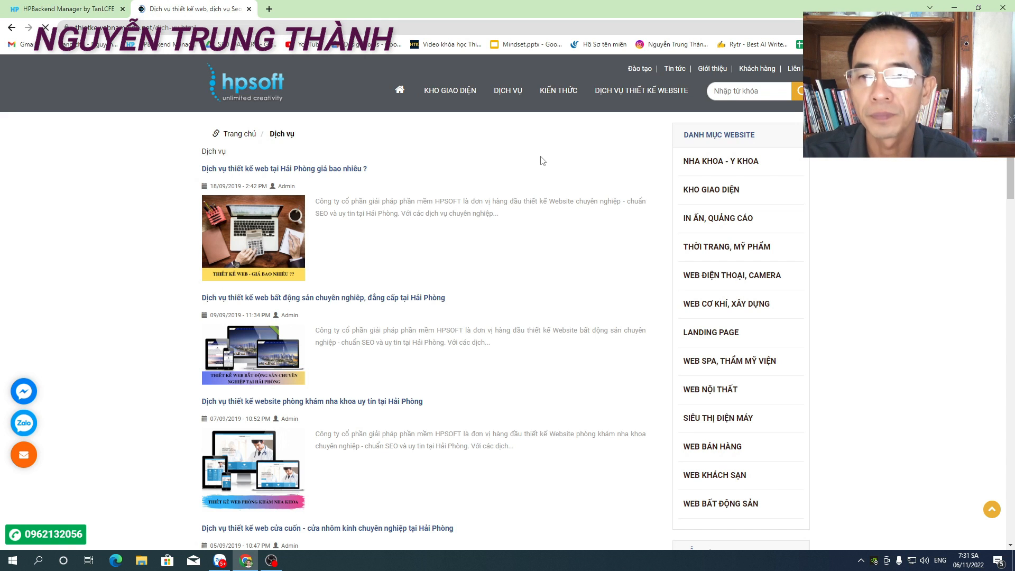
mouse_move(495, 97)
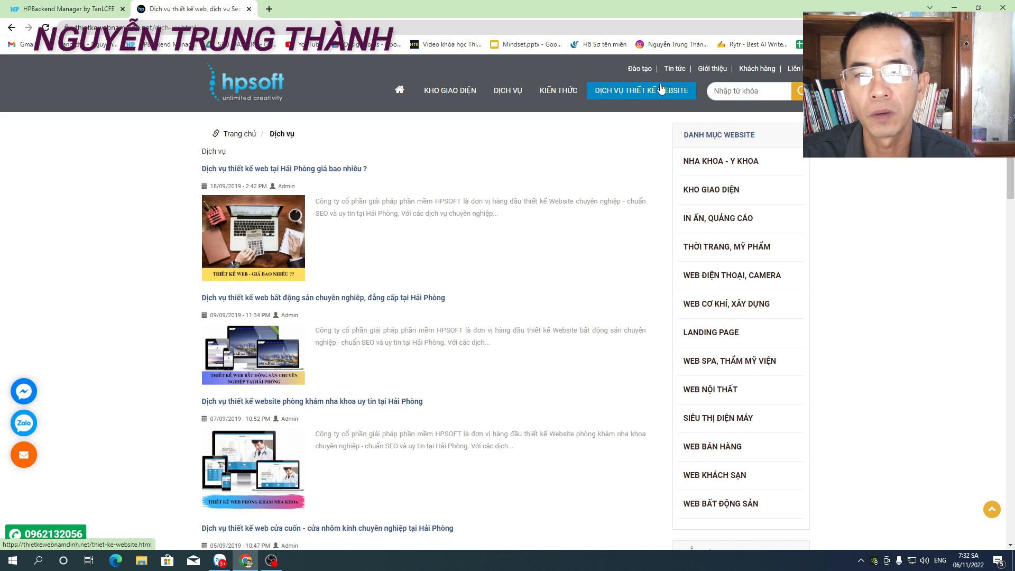
mouse_move(574, 90)
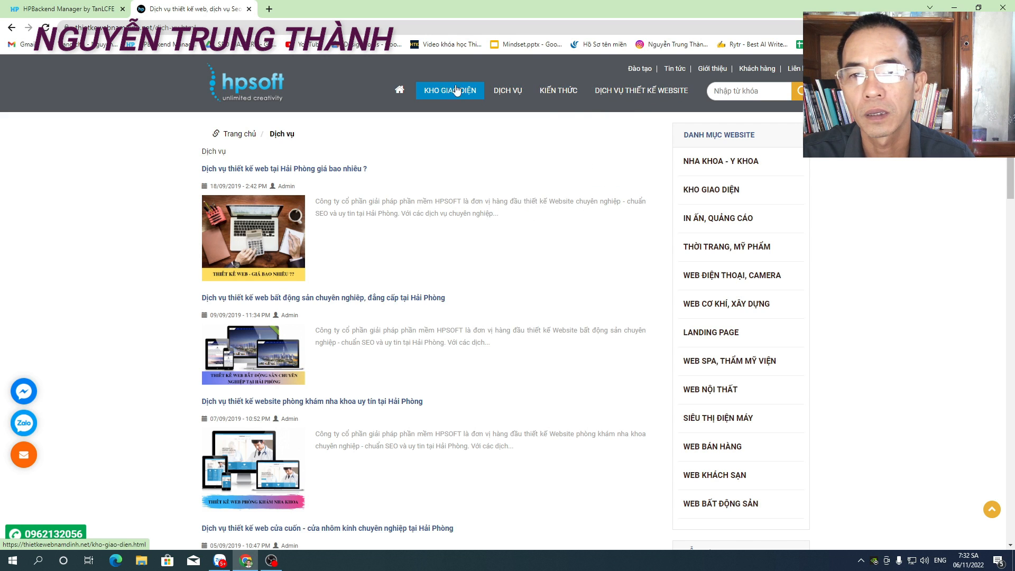
In the backend, set Hiển thị menu to Hiển thị for DANH MỤC A and save the category
click(78, 10)
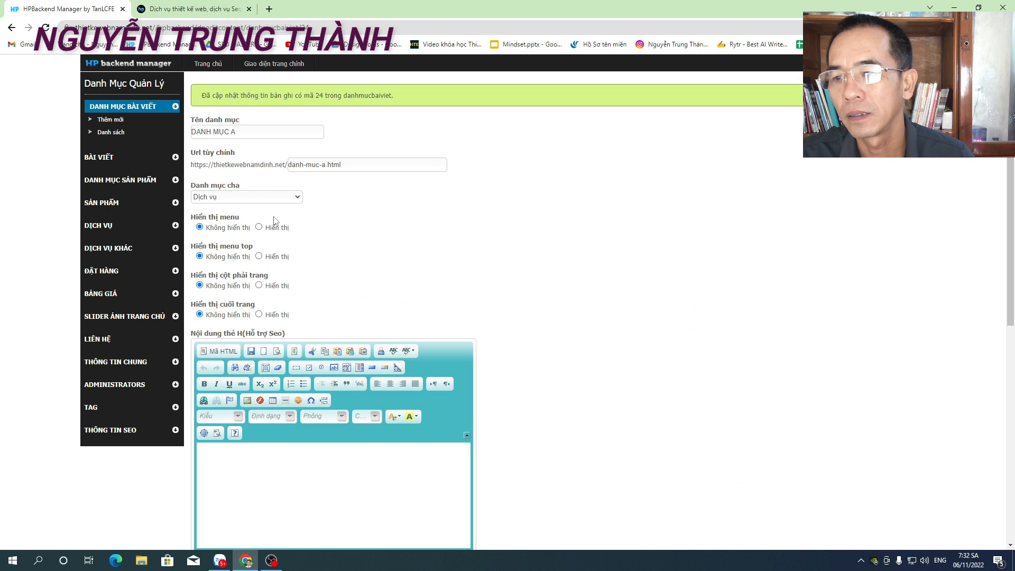
click(258, 227)
scroll(320, 363, down, 6)
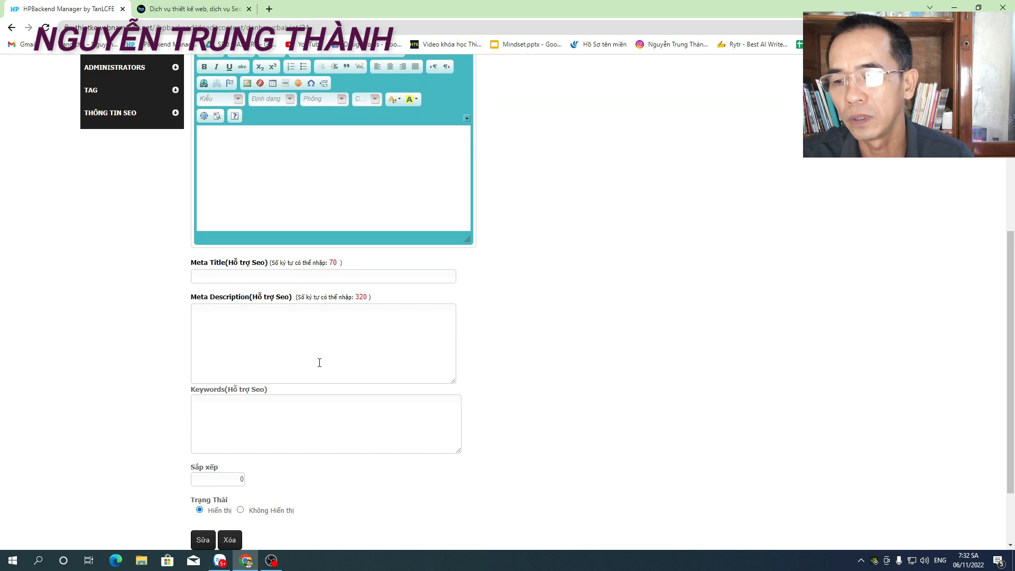
click(203, 540)
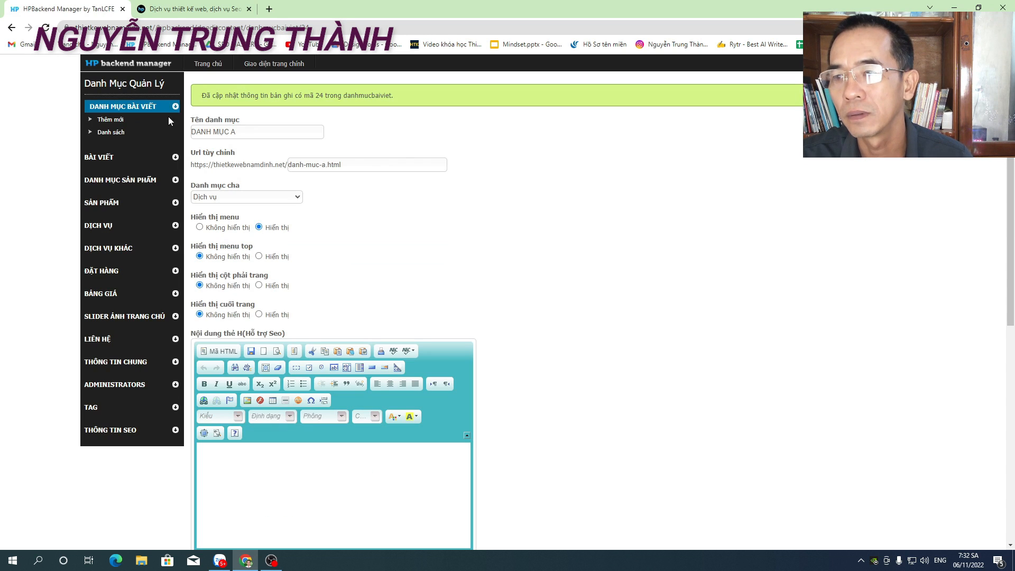
Reload the public Dịch vụ page and check the Dịch vụ entry in the main menu for DANH MỤC A
click(195, 10)
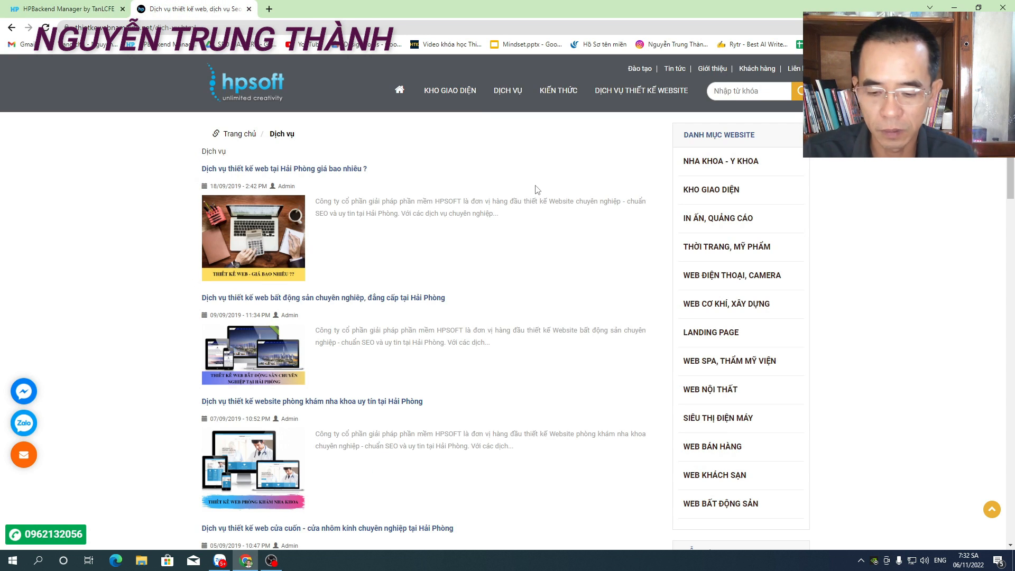
mouse_move(524, 90)
key(F5)
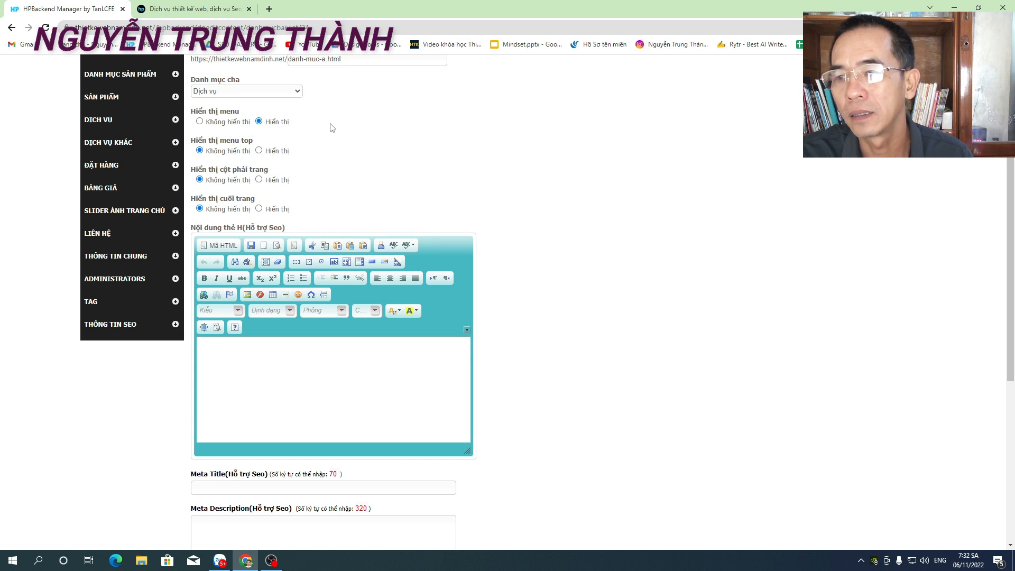
In the backend's DANH MỤC A form, enter "Thiết kế web Nam Định" as the Nội dung thẻ H content
scroll(318, 128, up, 2)
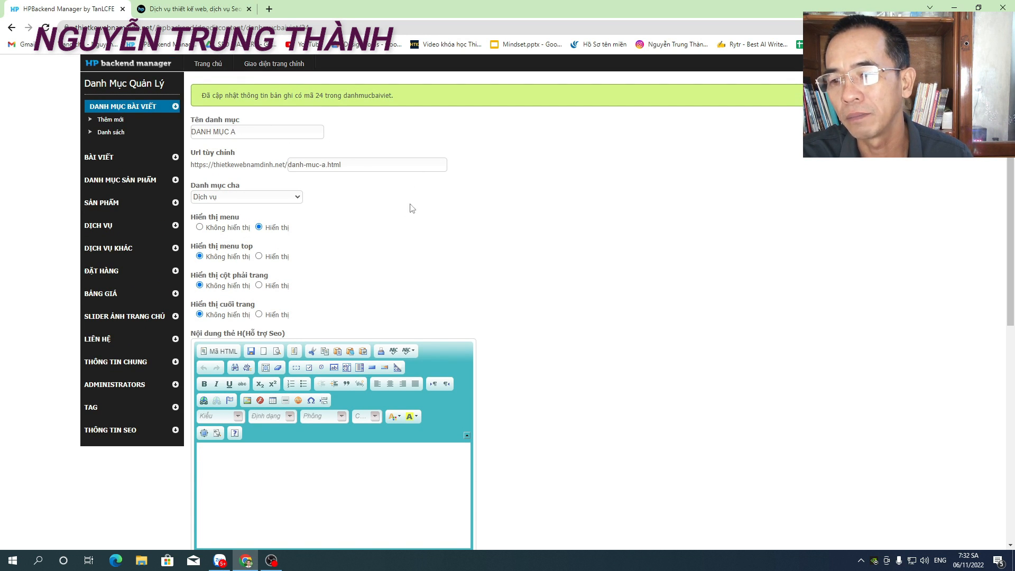
scroll(402, 222, down, 4)
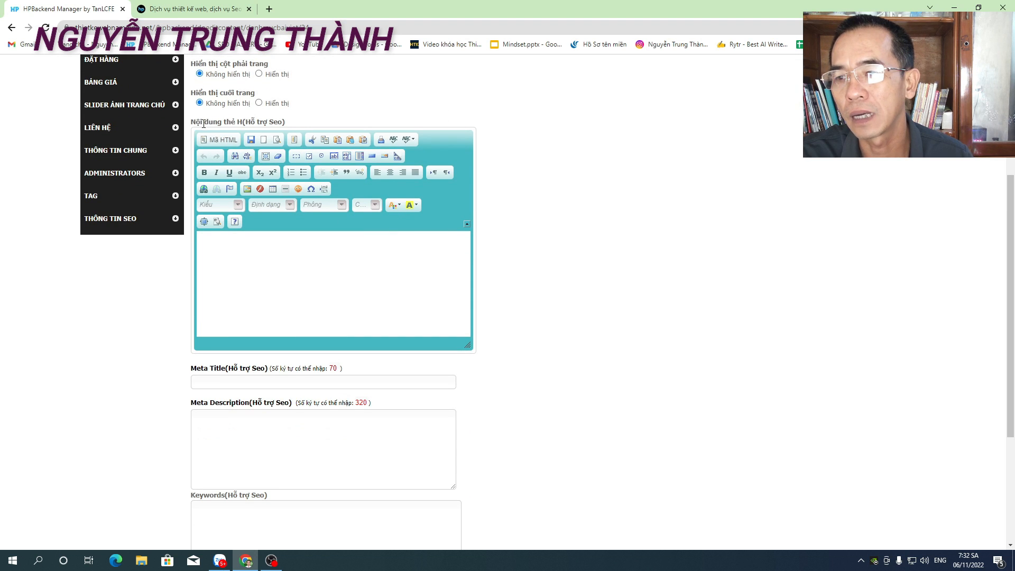
scroll(300, 126, up, 3)
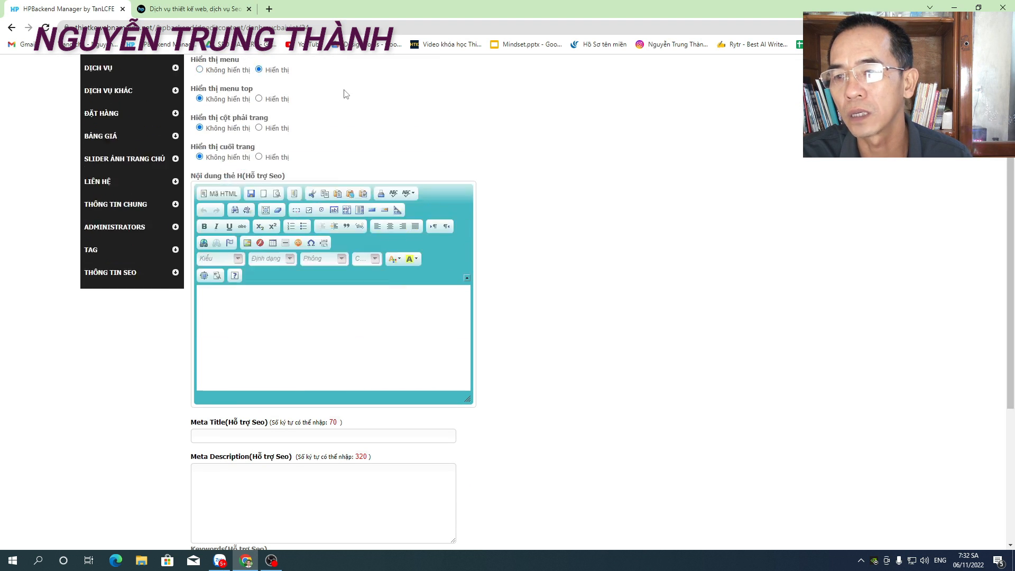
scroll(339, 236, down, 4)
click(229, 190)
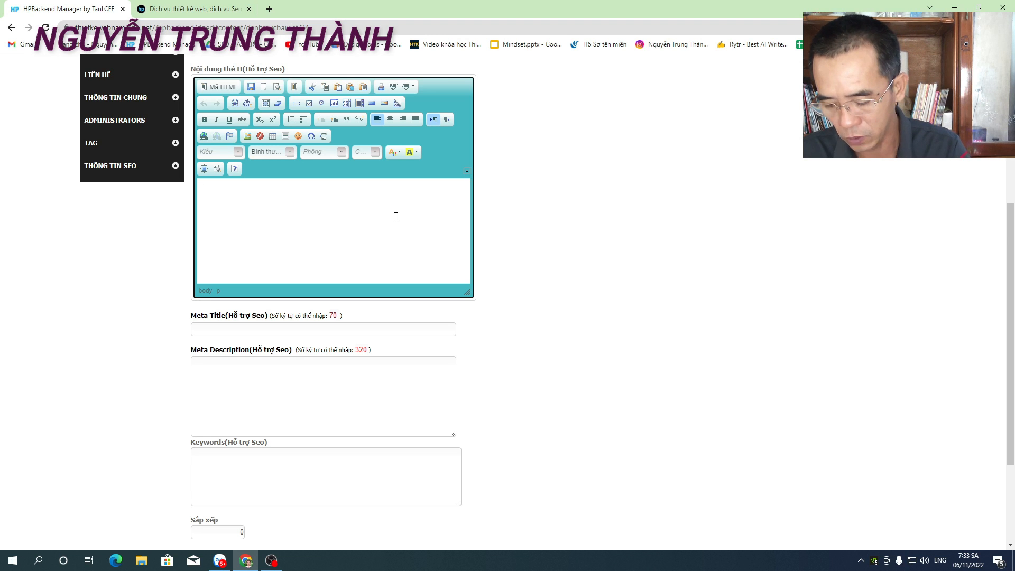
text(Thi)
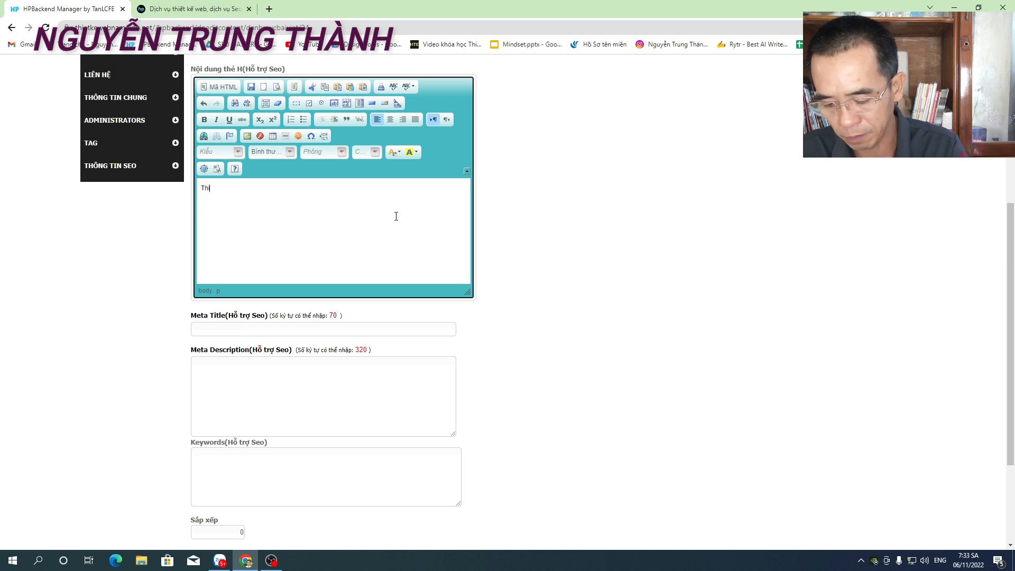
text(ết kế web Nam Định)
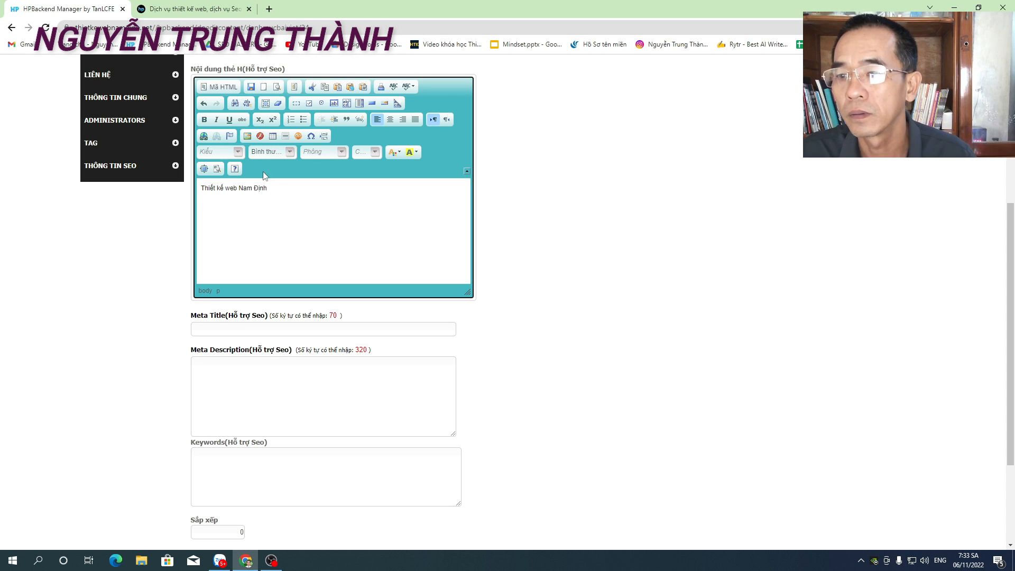
Format the line "Thiết kế web Nam Định" as Heading 1 with font size 16
drag(275, 189, 201, 188)
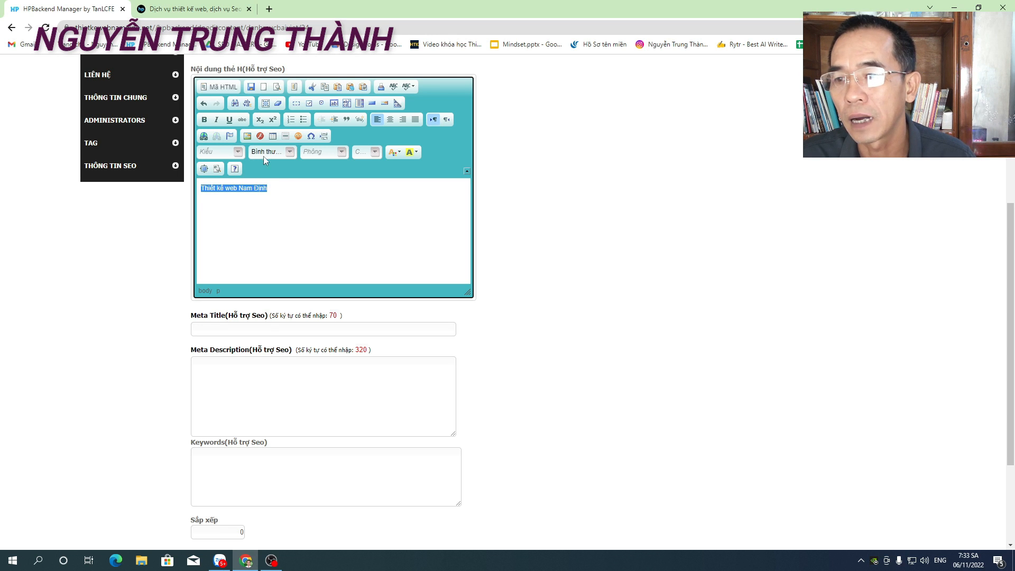
click(290, 151)
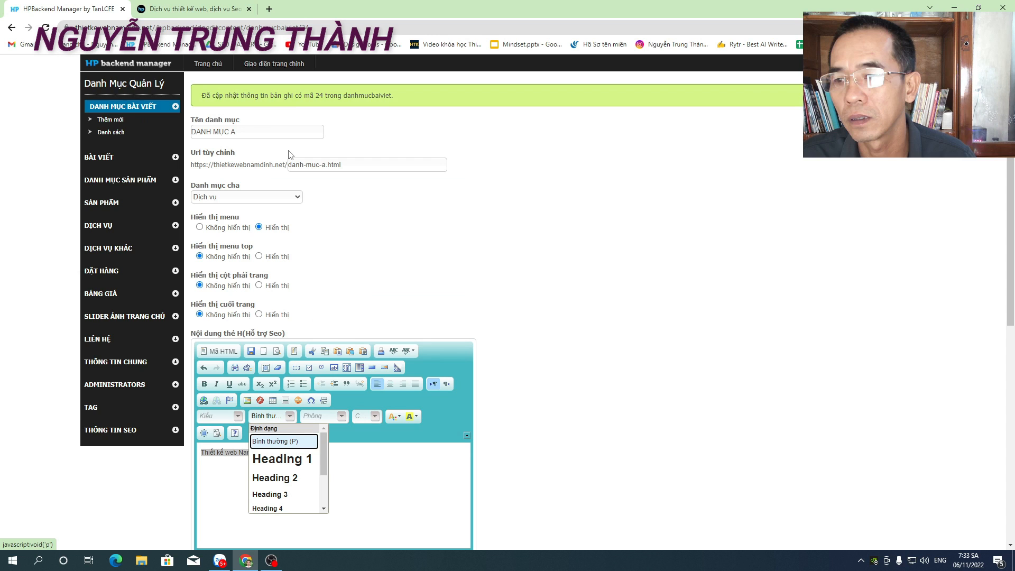
scroll(602, 426, down, 3)
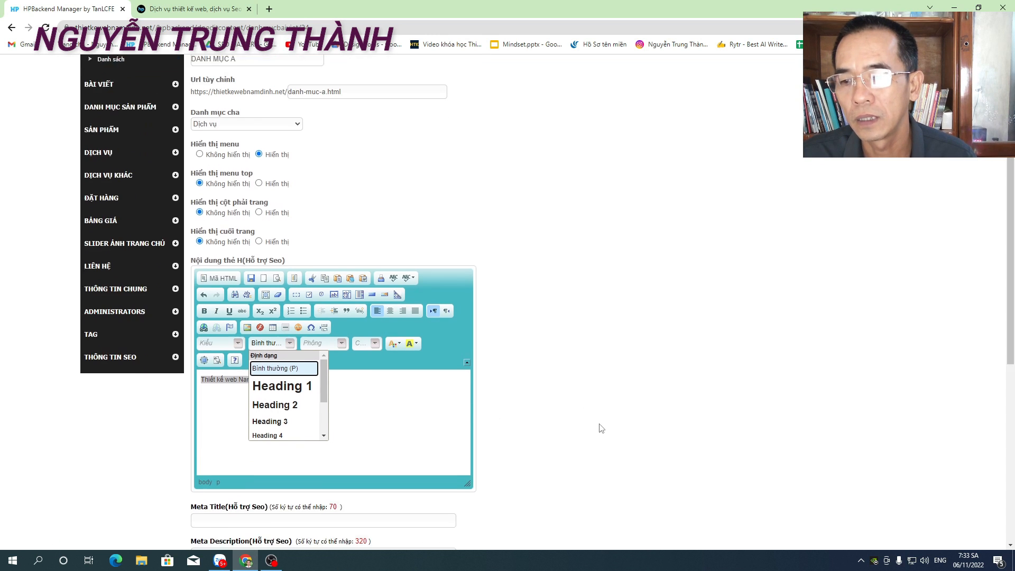
scroll(606, 422, down, 2)
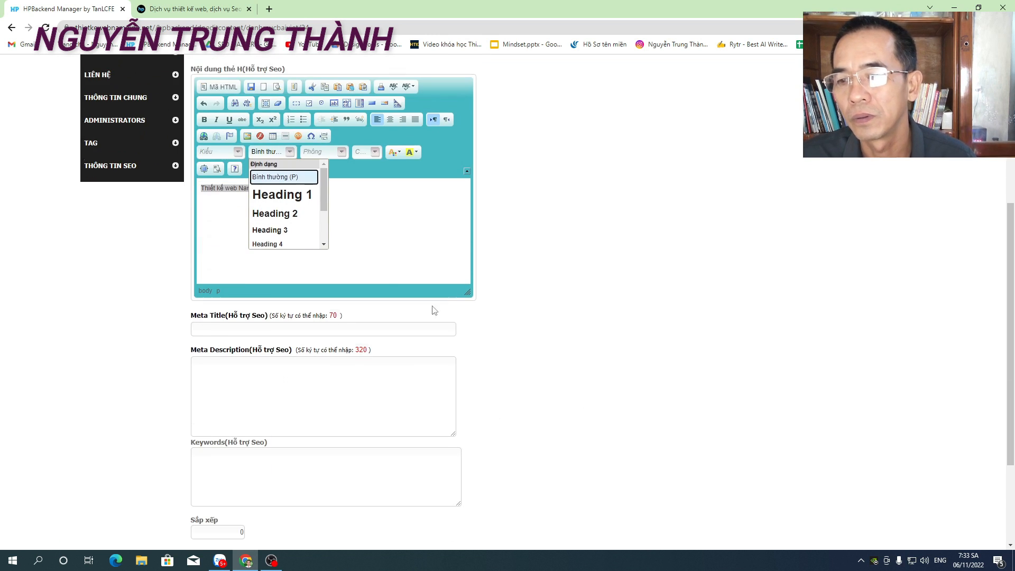
click(285, 194)
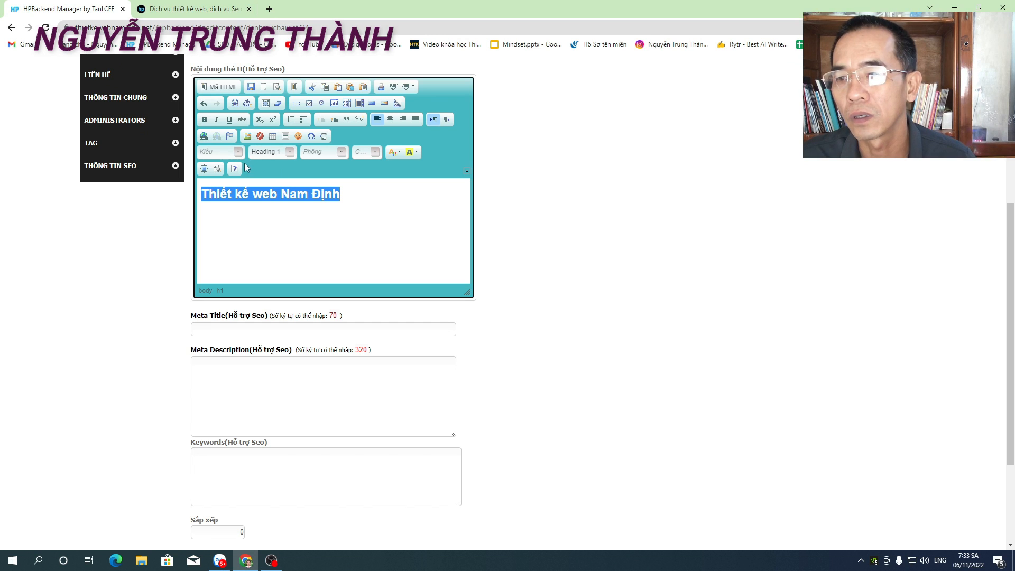
click(375, 152)
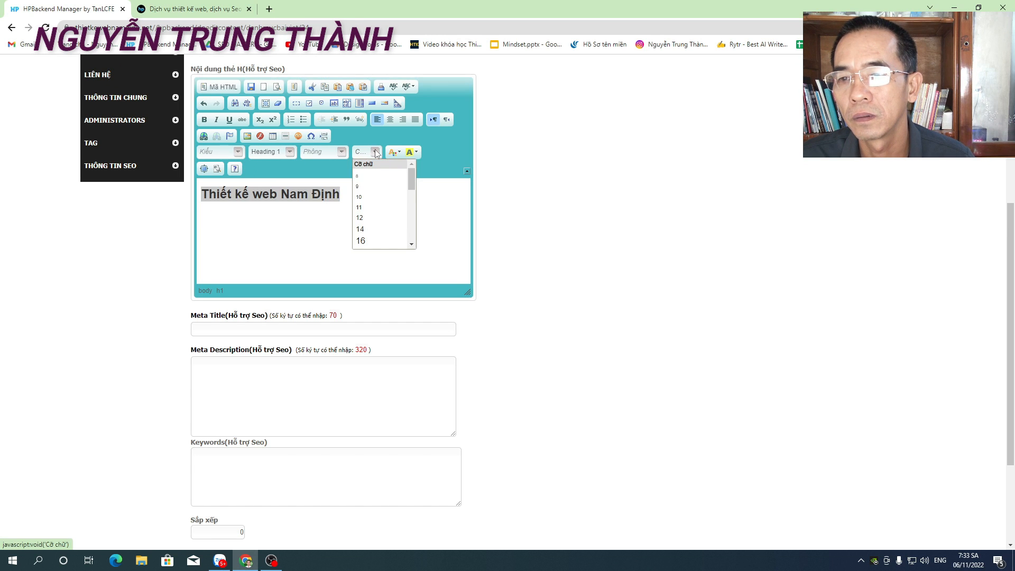
click(373, 241)
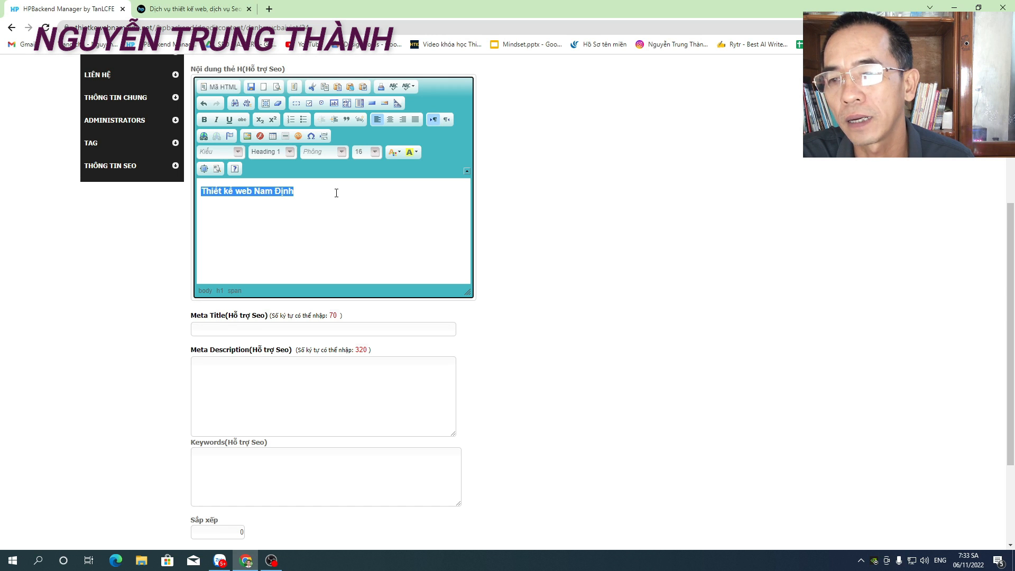
click(324, 193)
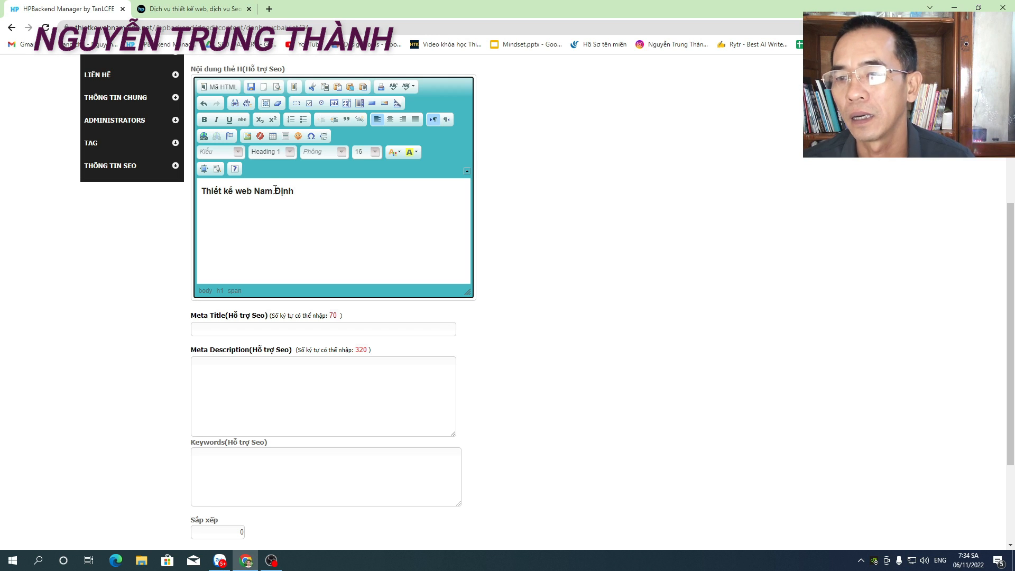
Make the "Thiết kế web Nam Định" heading bold without italics and centre it
drag(295, 192, 200, 192)
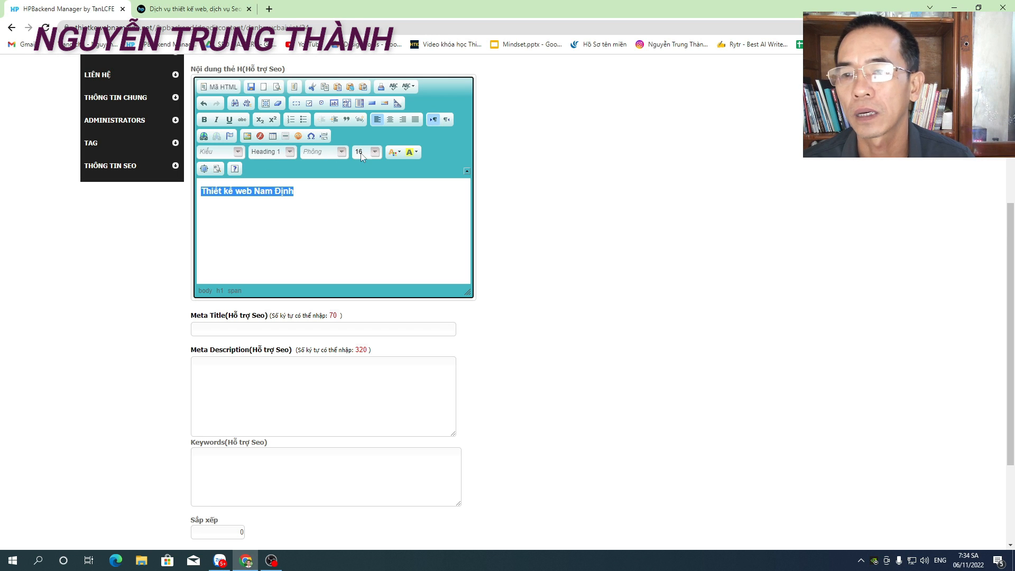
click(216, 120)
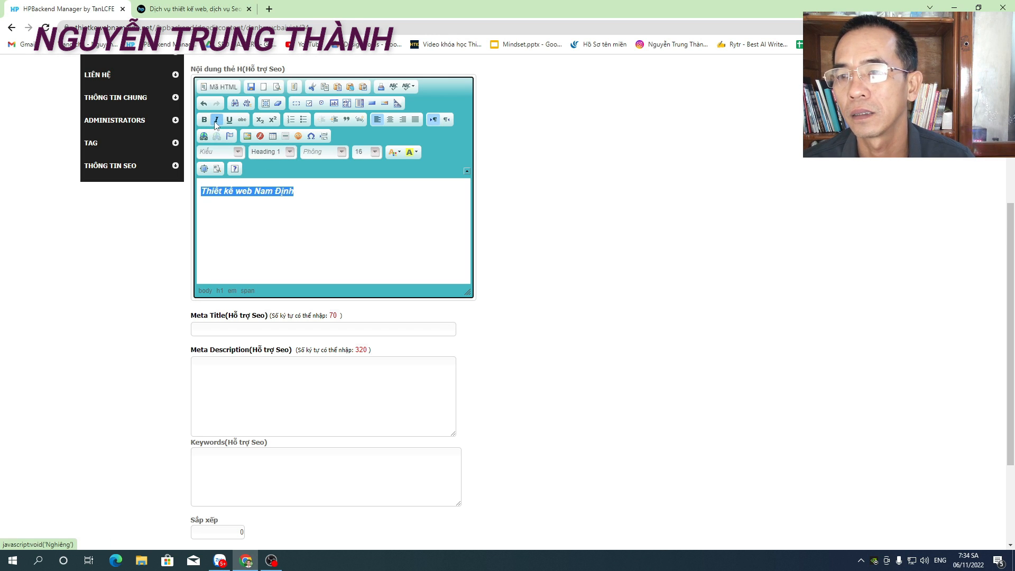
click(204, 119)
click(216, 120)
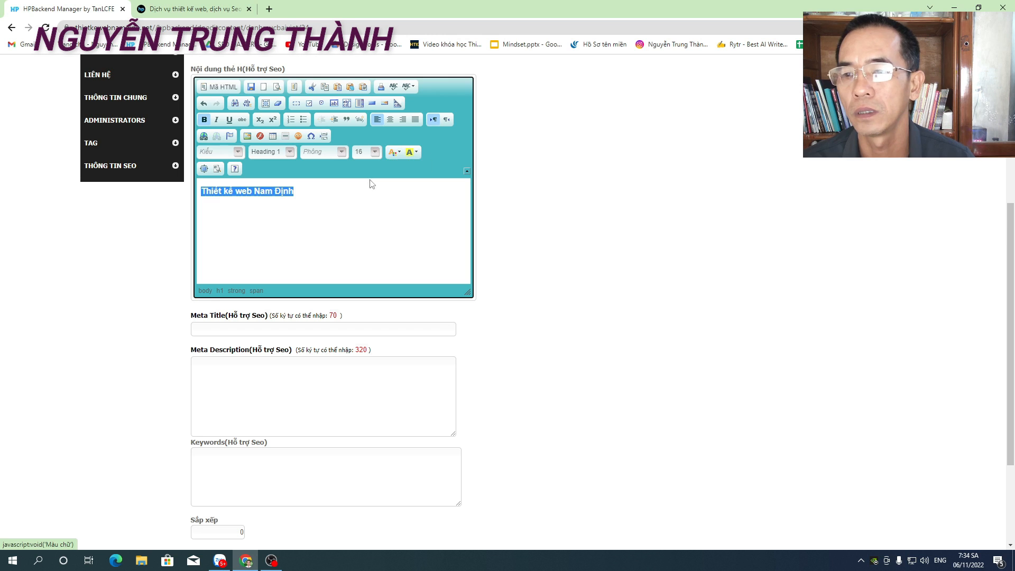
click(344, 197)
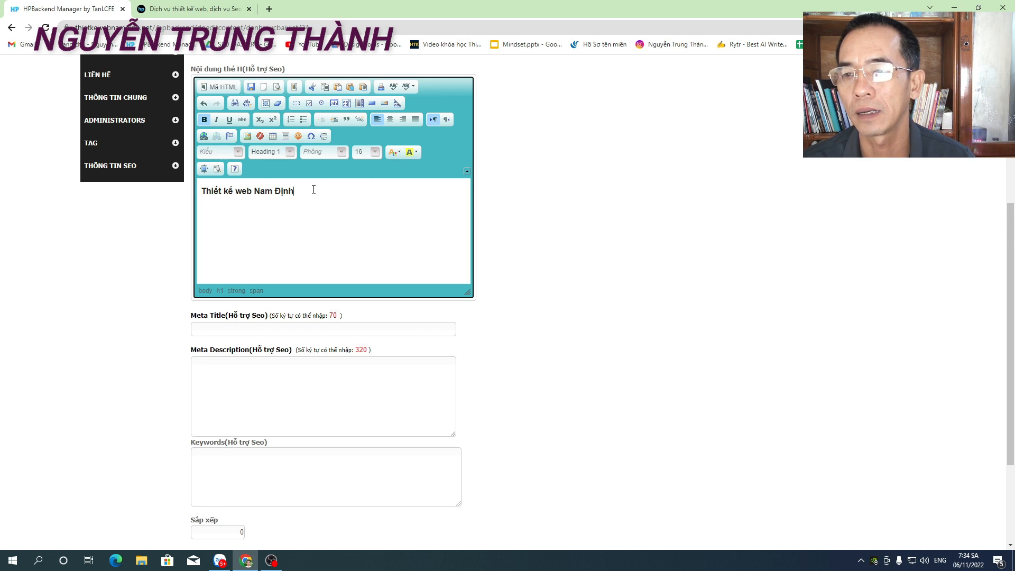
drag(298, 191, 202, 192)
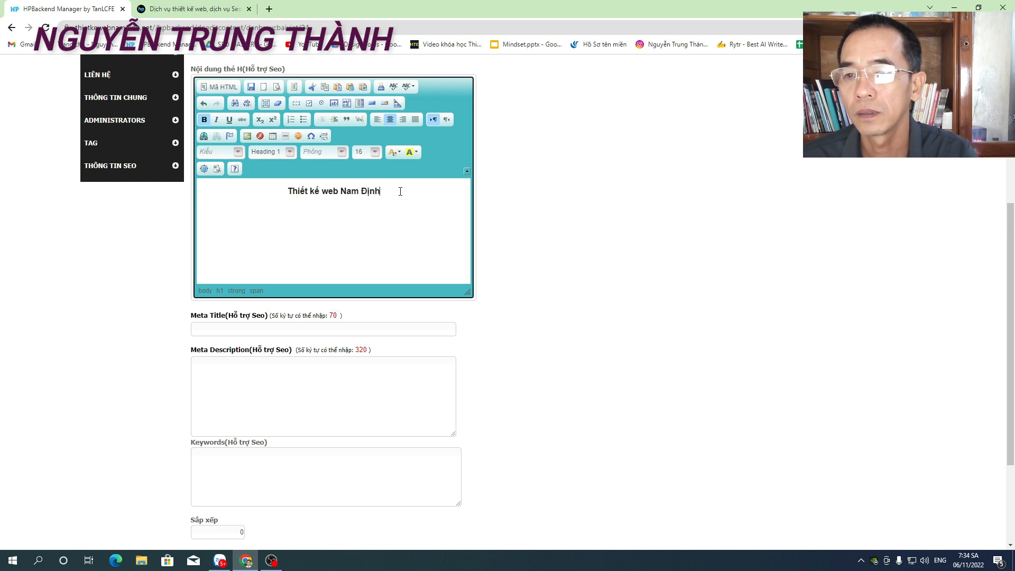
Below the heading, add a normal paragraph repeating "thiết kế web giá rẻ tại Nam Định" three times, followed by a new empty line
key(Return)
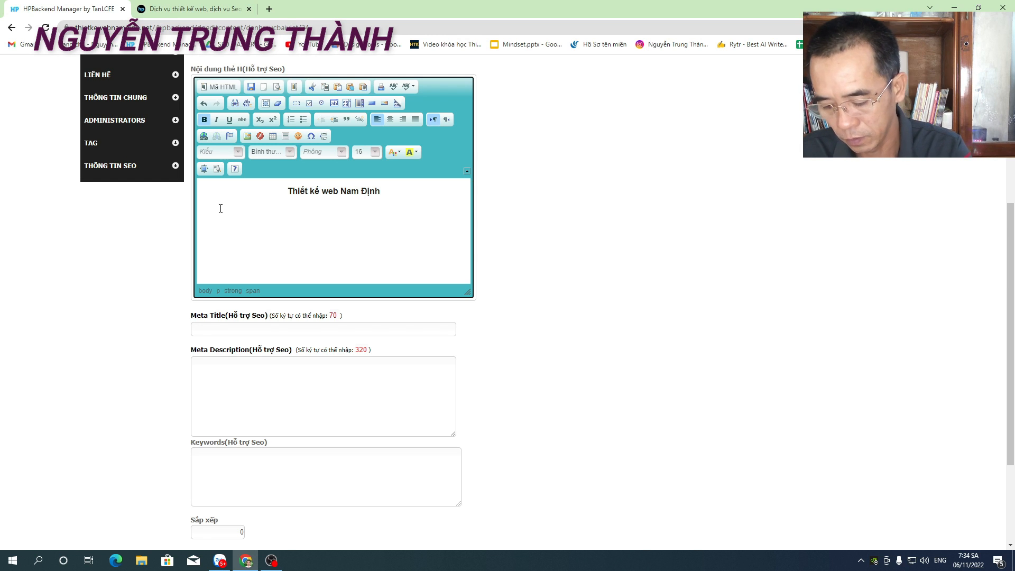
text(thiết kế web giá rẻ tại Nam Định)
drag(292, 208, 194, 204)
key(ctrl+c)
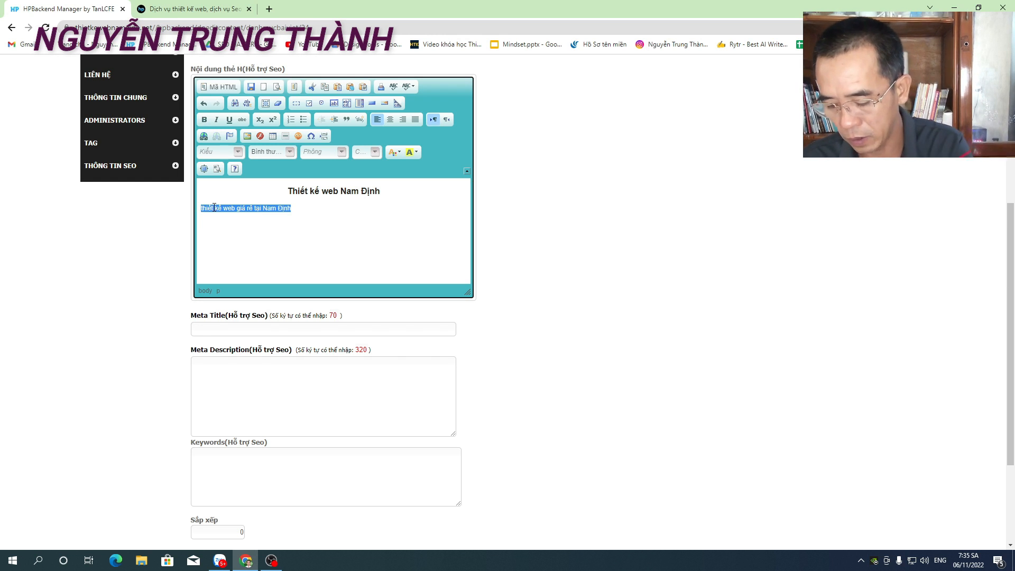
click(320, 217)
key(ctrl+v)
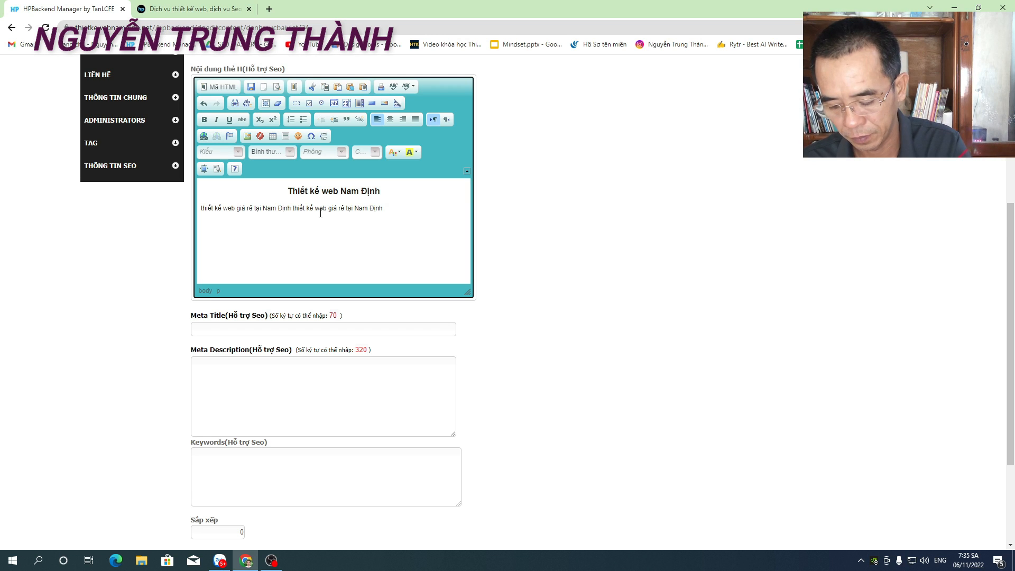
key(ctrl+v)
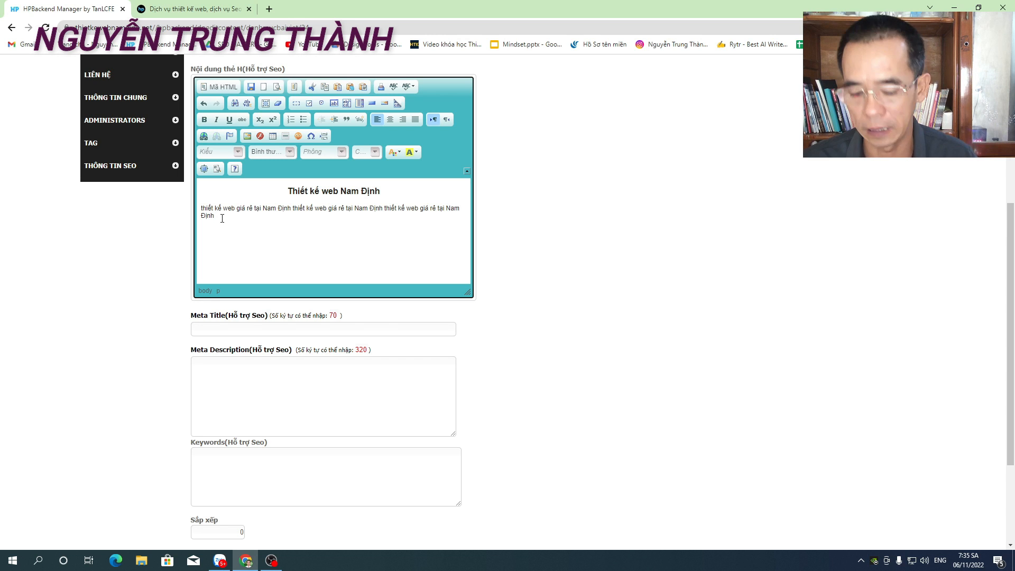
key(BackSpace)
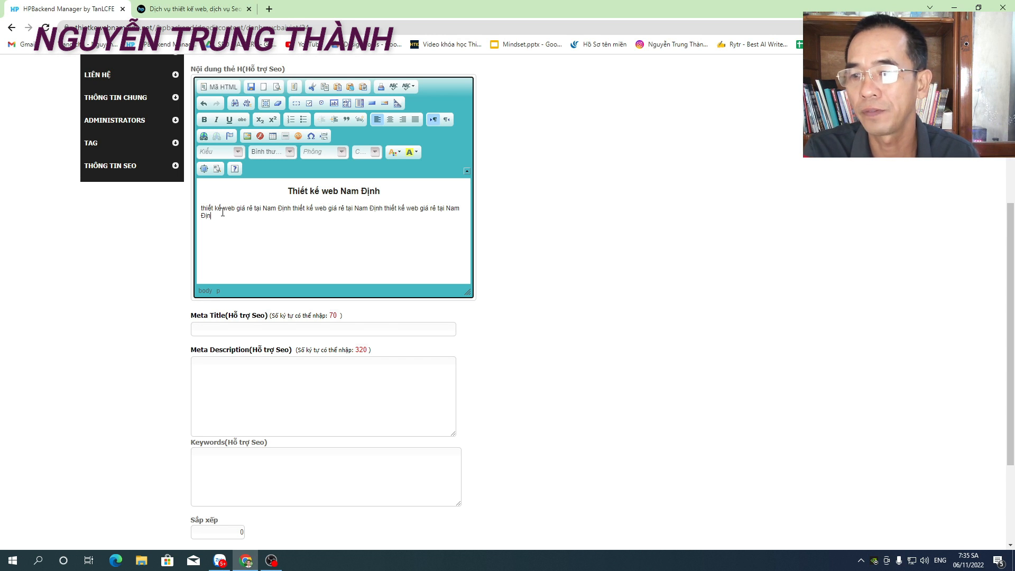
text(h)
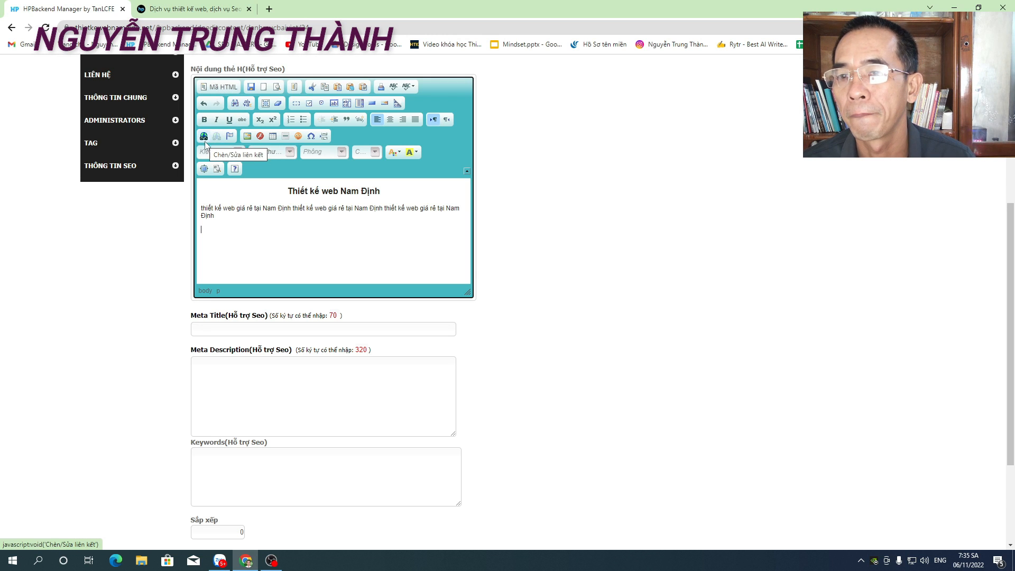
Upload thiet-ke-web-nam-dinh.jpg from the Pictures folder to the server as a new image for the heading content
click(247, 137)
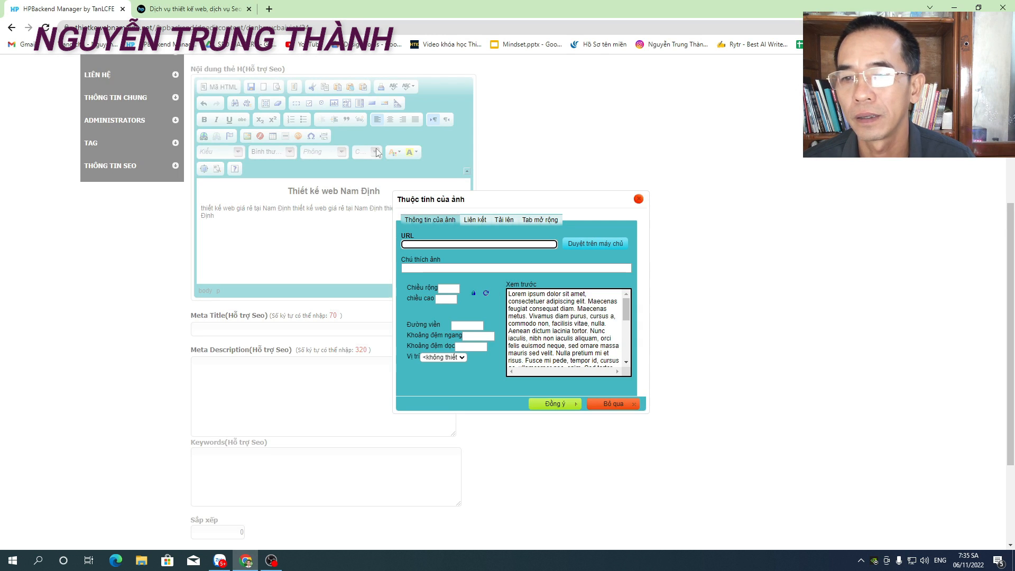
click(506, 220)
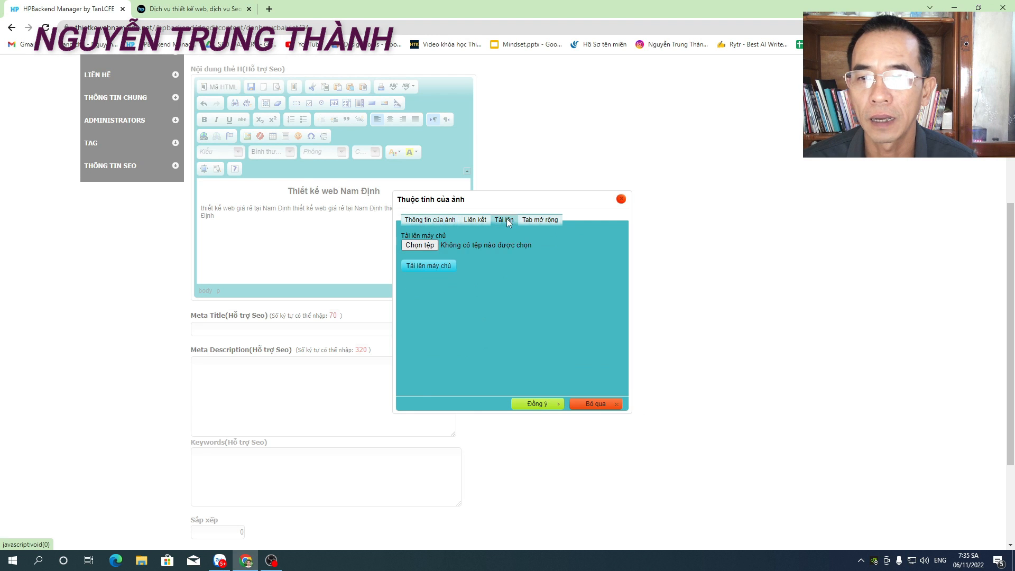
click(425, 246)
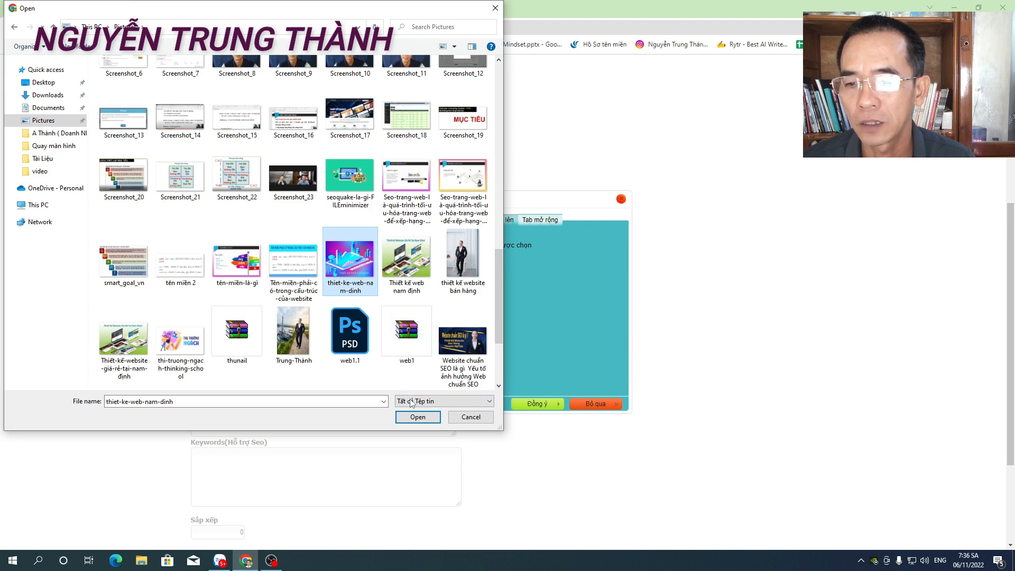
click(418, 417)
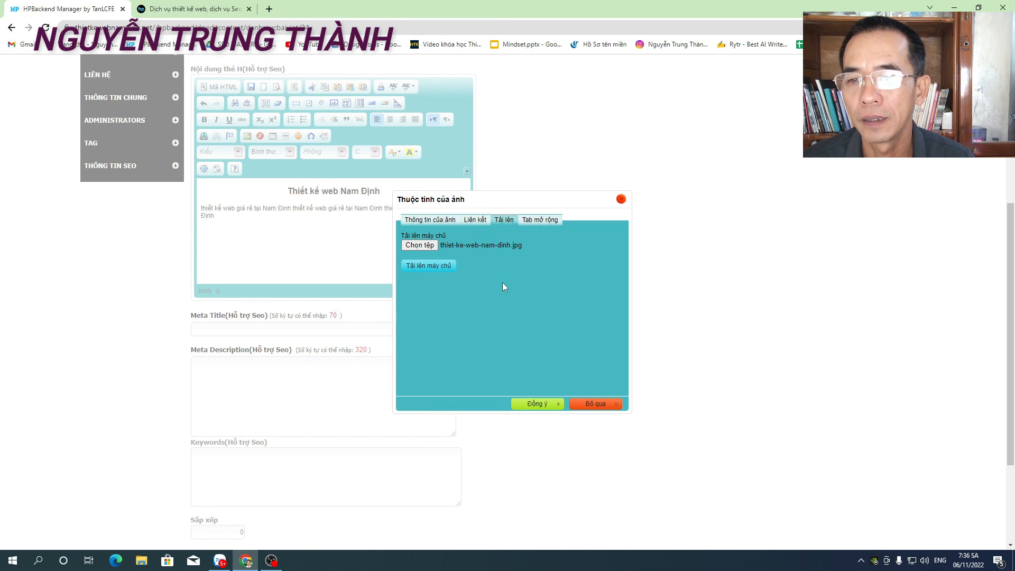
click(430, 265)
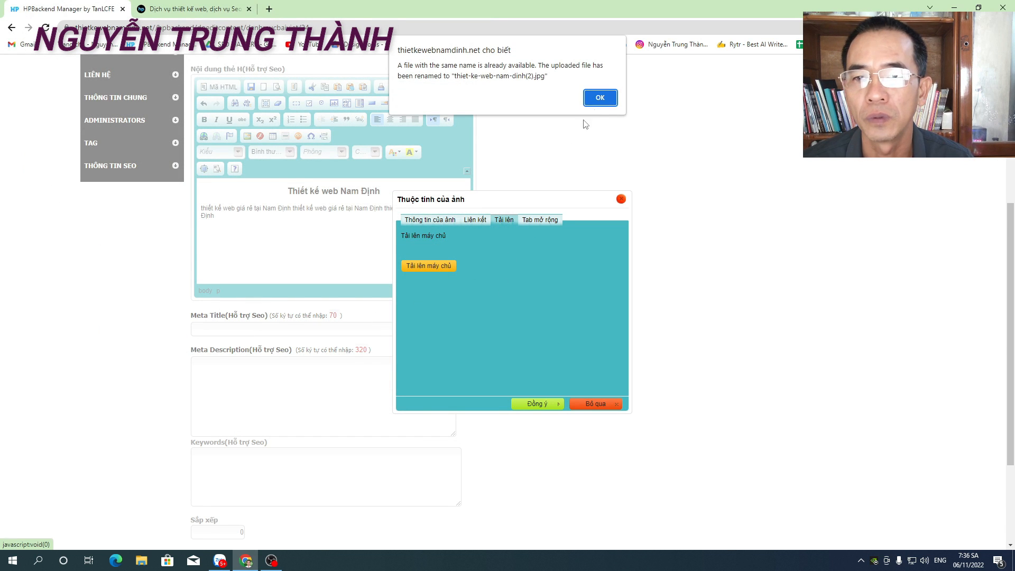
click(601, 97)
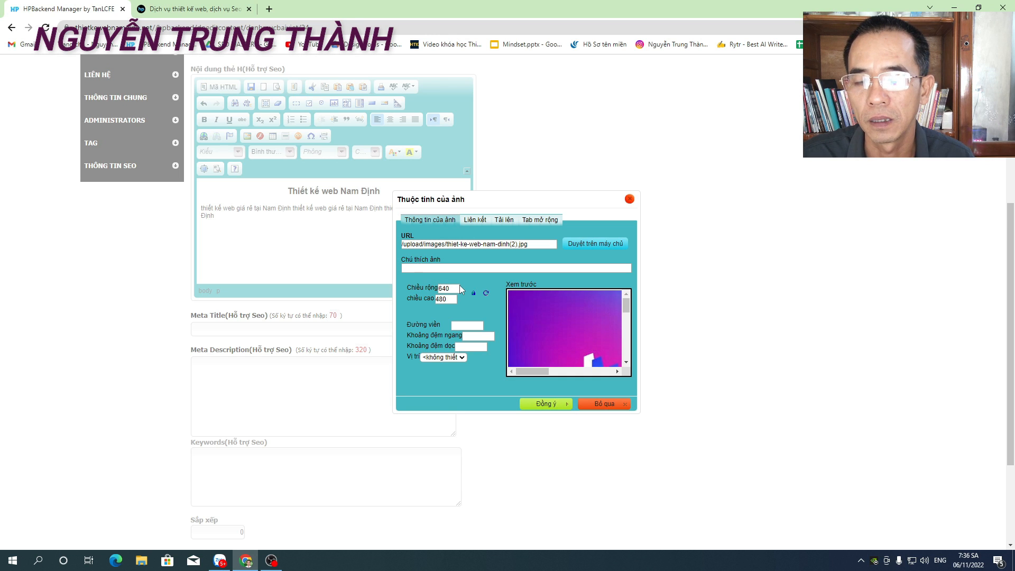
Give the uploaded image the description "thiết kế web giá rẻ tại Nam Định" and insert it below the paragraph
click(435, 267)
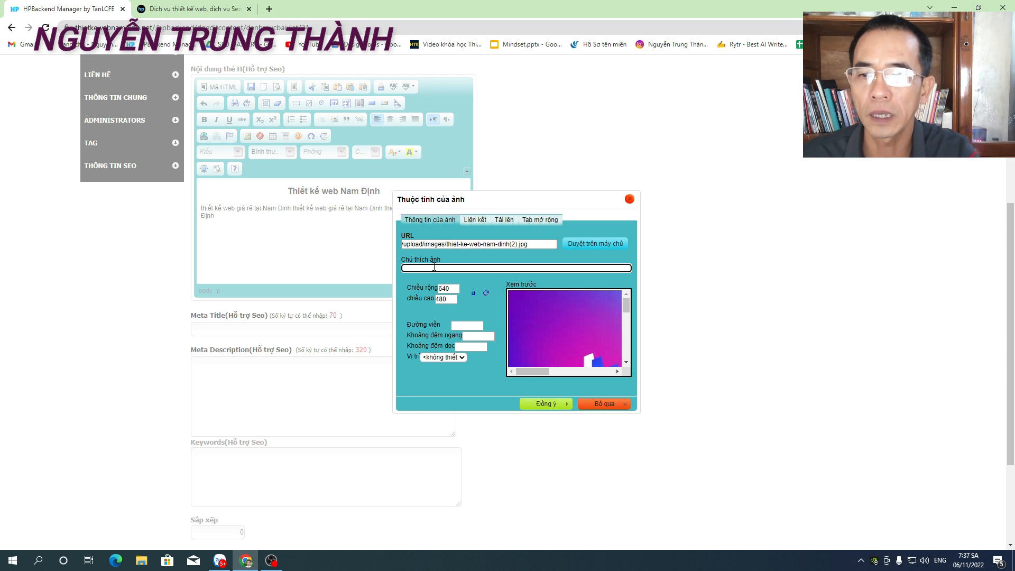
text(thiết kế web giá rẻ tại Nam Định)
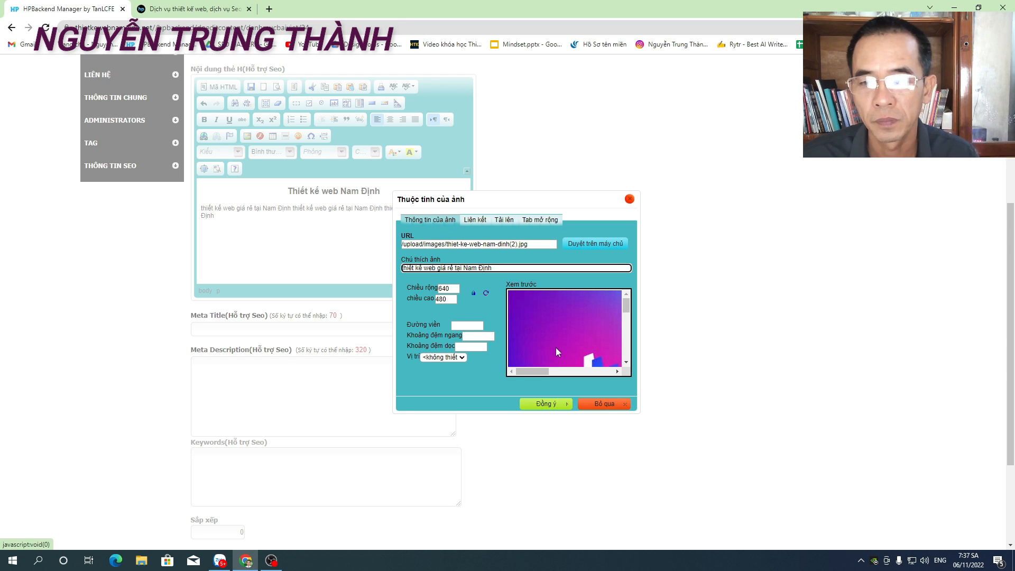
click(547, 404)
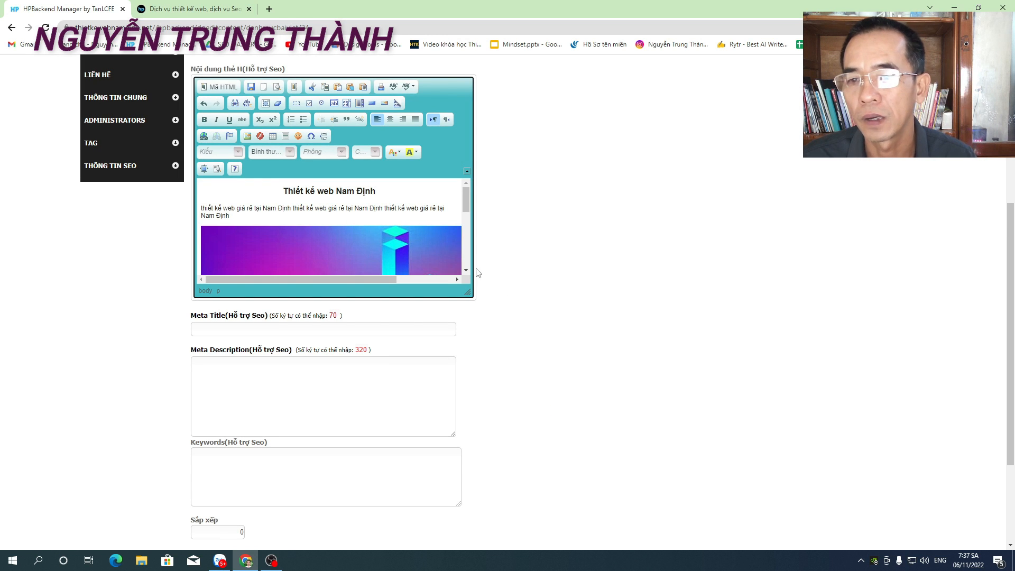
Enlarge the Nội dung thẻ H editor until the whole image fits, and centre the image
drag(466, 198, 466, 251)
drag(468, 293, 844, 513)
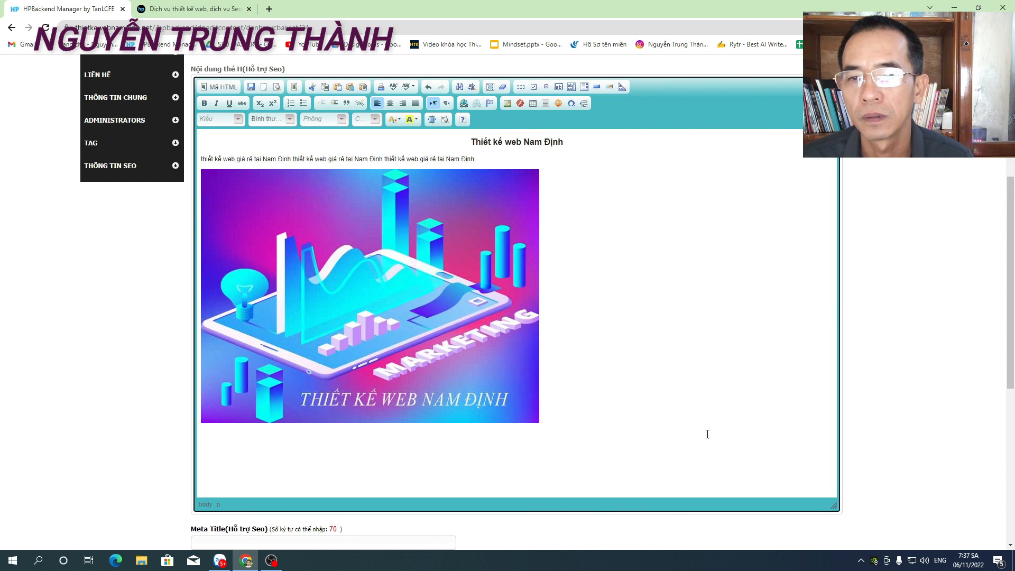
click(381, 299)
click(390, 103)
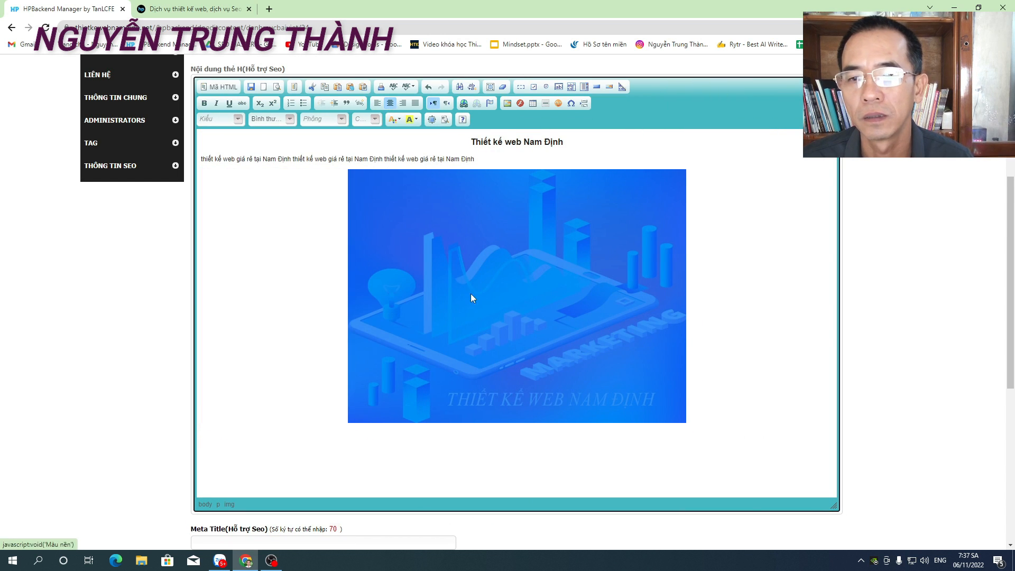
Add the caption "thiết kế web giá rẻ tại Nam Định" below the image as a centred Heading 3
click(694, 351)
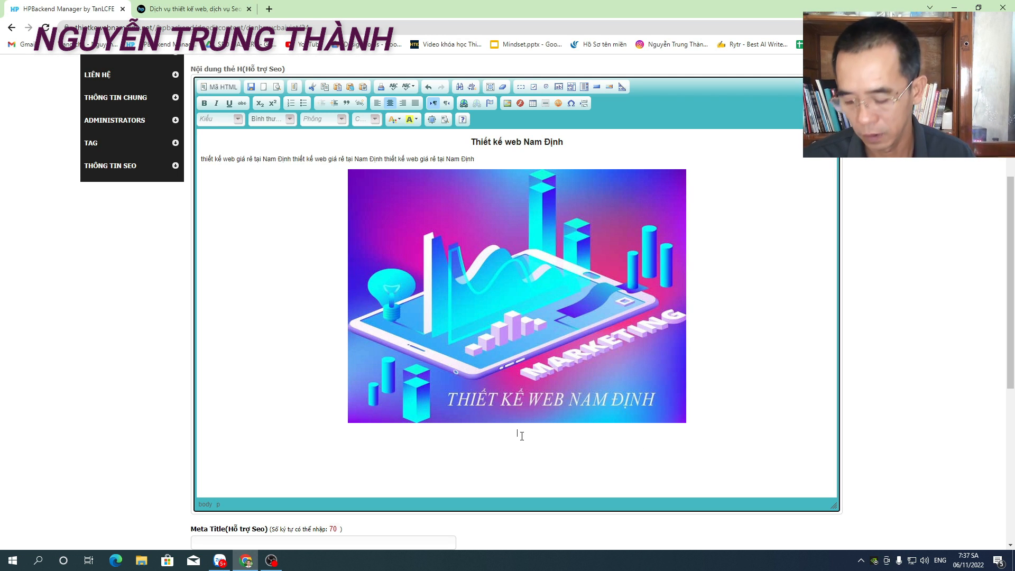
text(thiết kế web giá rẻ tại Nam Định)
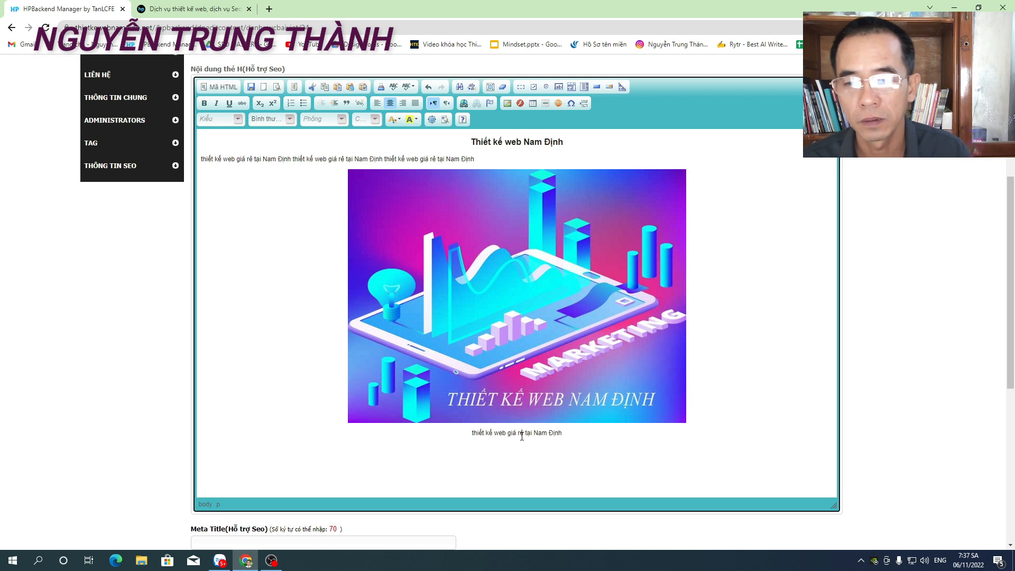
drag(575, 430, 469, 432)
key(ctrl+c)
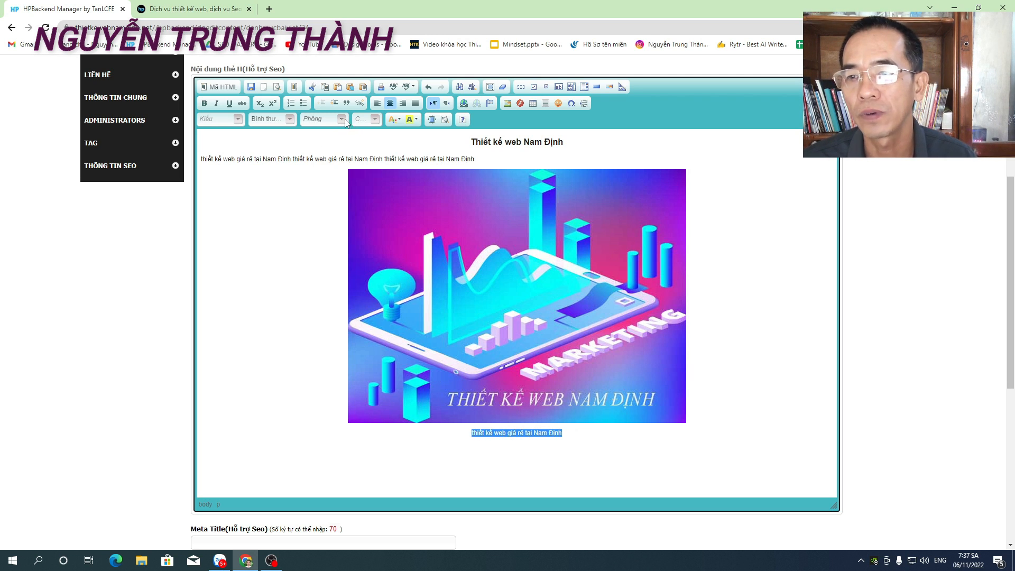
click(290, 119)
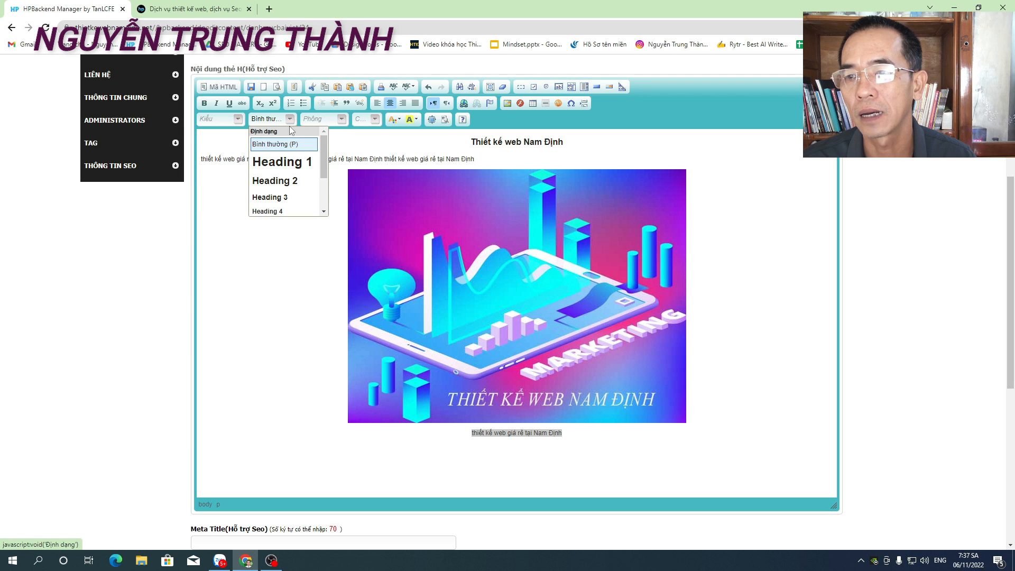
click(280, 199)
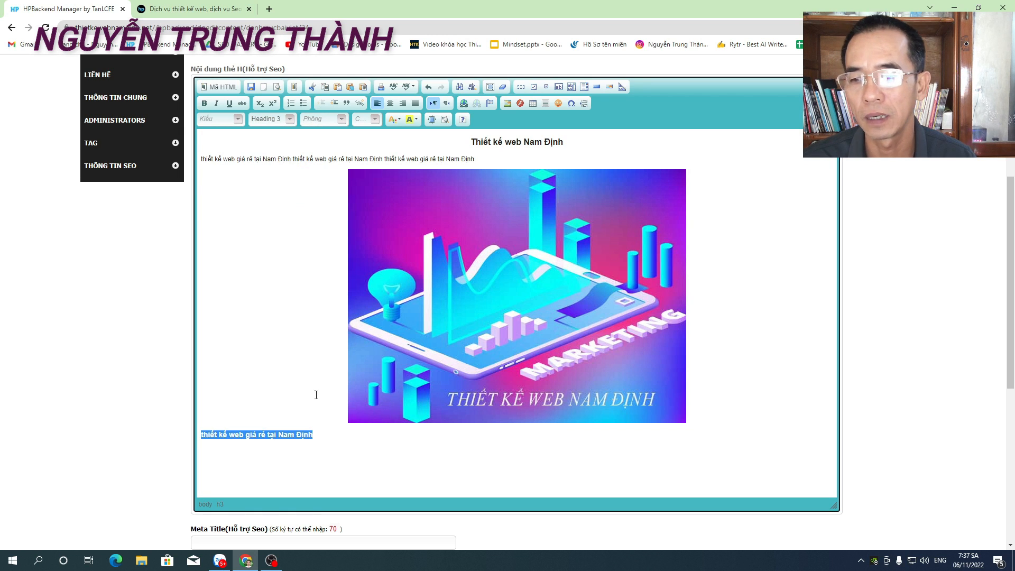
click(390, 105)
click(732, 371)
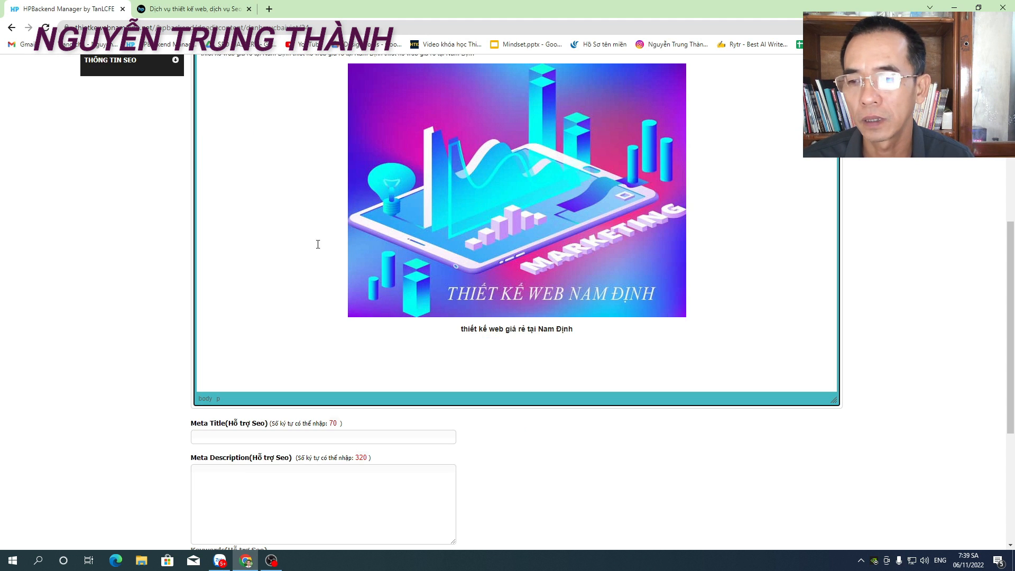
scroll(471, 255, up, 1)
scroll(471, 255, up, 3)
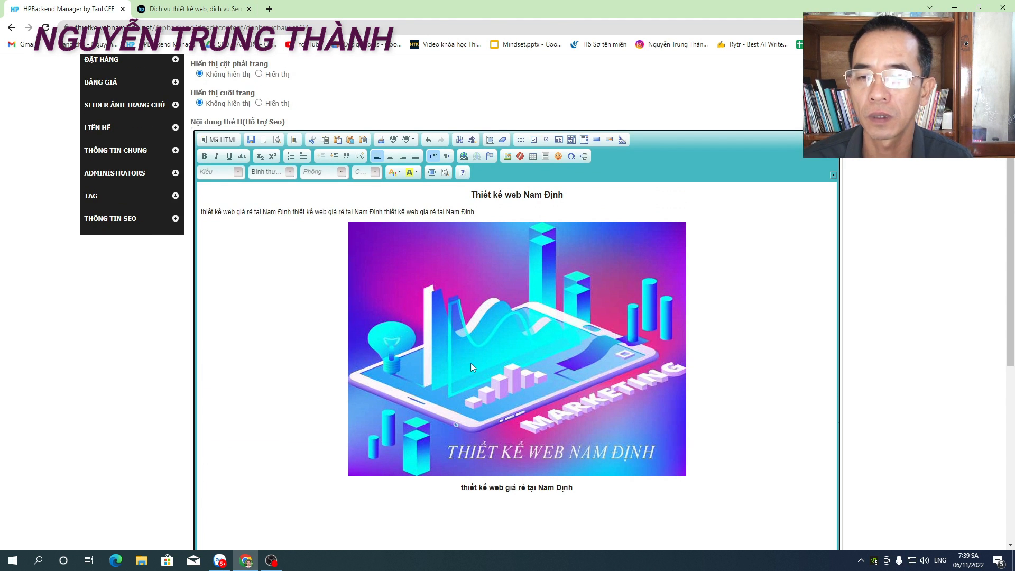
scroll(470, 363, down, 3)
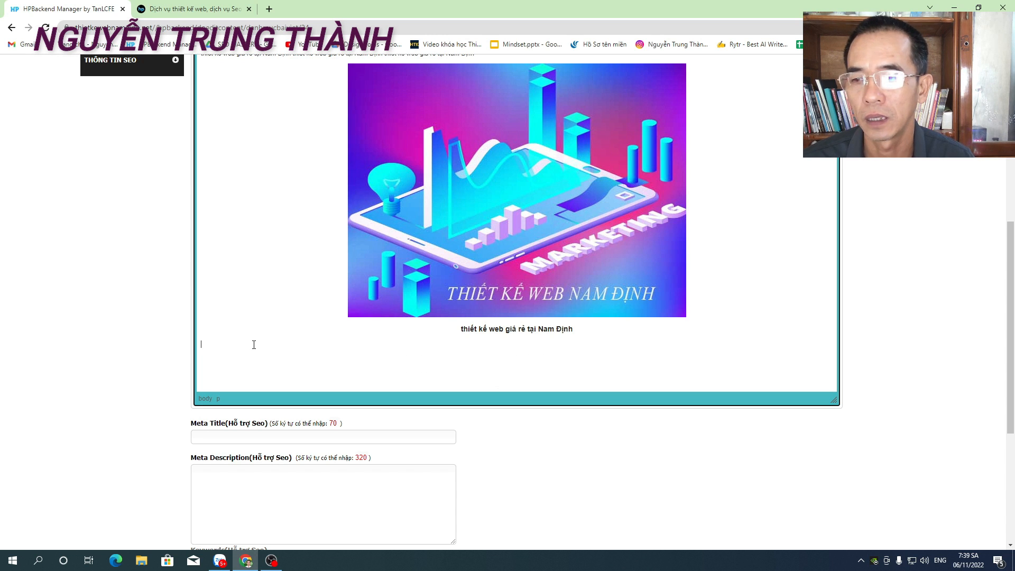
key(ctrl+v)
key(ctrl+b)
key(ctrl+v)
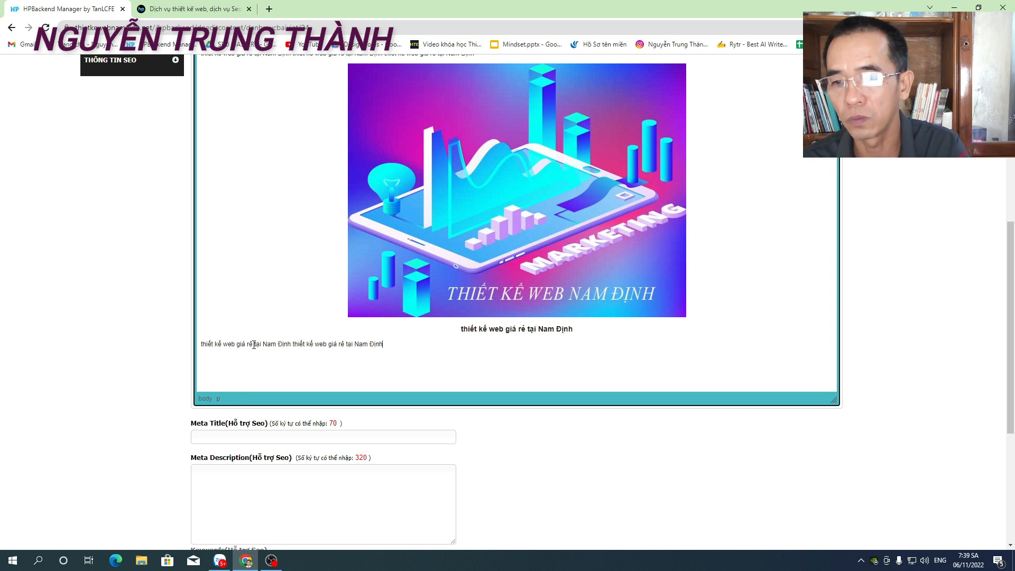
scroll(435, 341, up, 3)
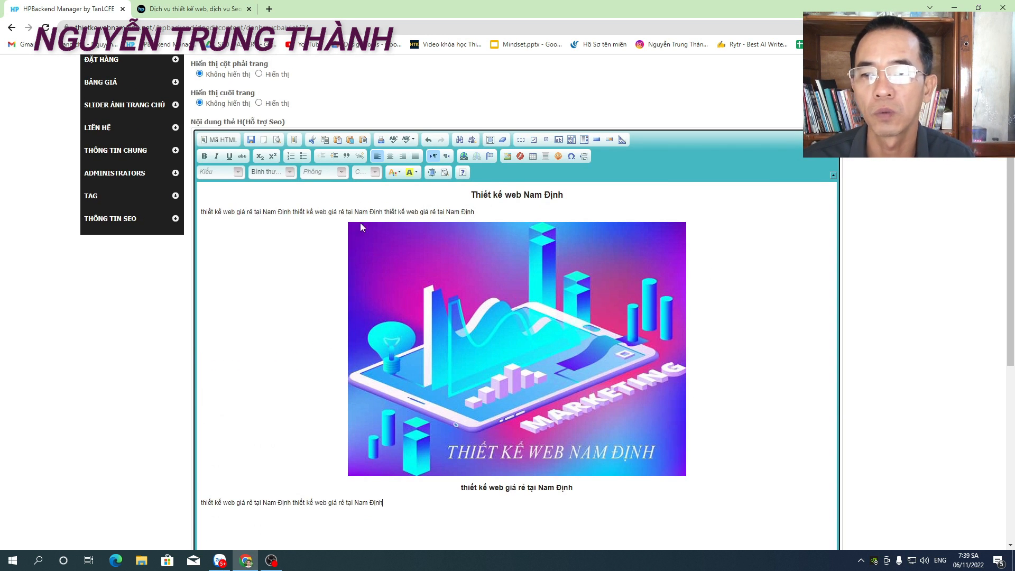
scroll(311, 225, up, 4)
scroll(311, 227, down, 2)
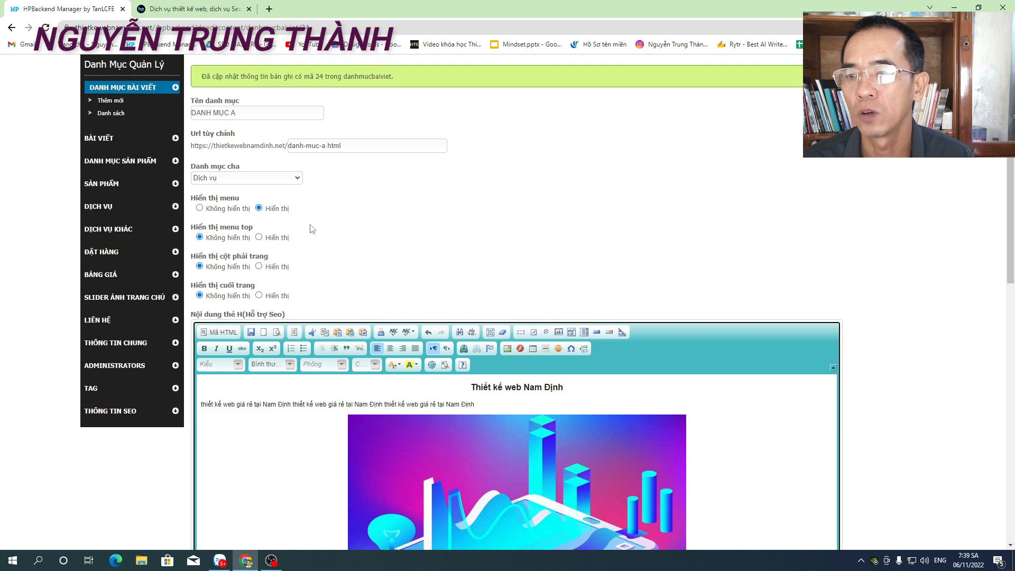
scroll(312, 229, down, 7)
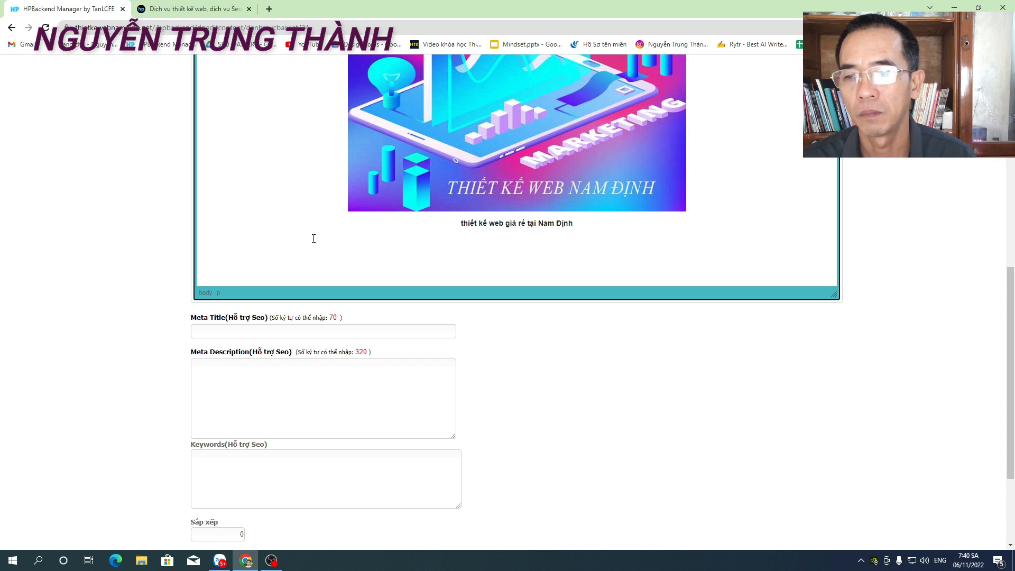
Below the image caption, add a line repeating "thiết kế web giá rẻ tại Nam Định" twice
scroll(495, 250, up, 5)
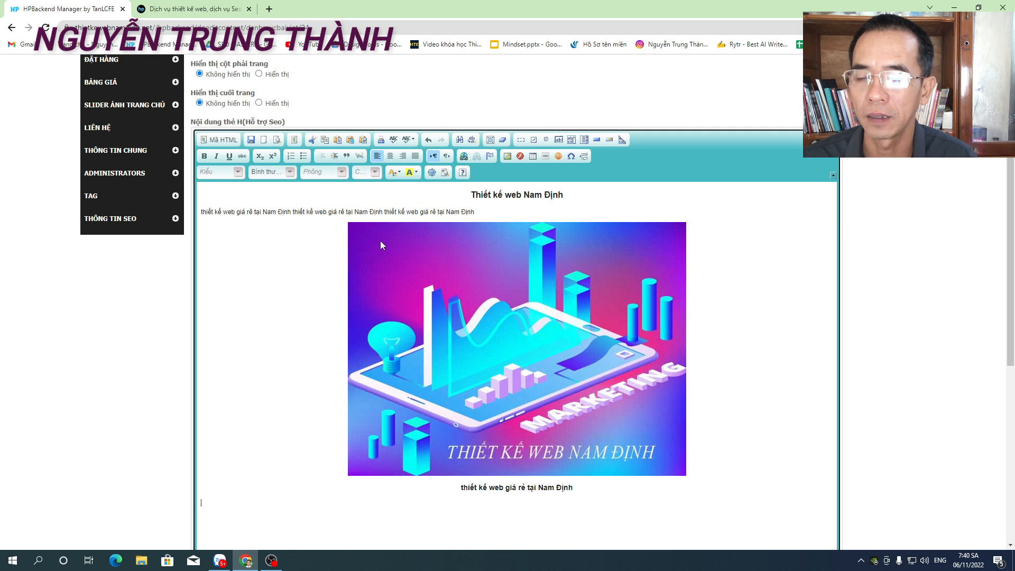
scroll(381, 244, down, 4)
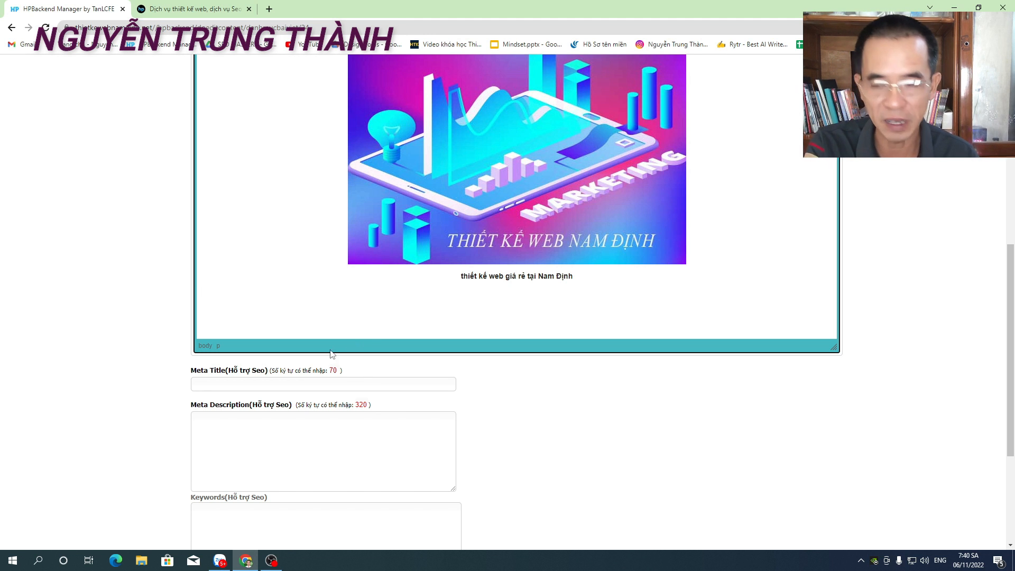
scroll(362, 287, up, 10)
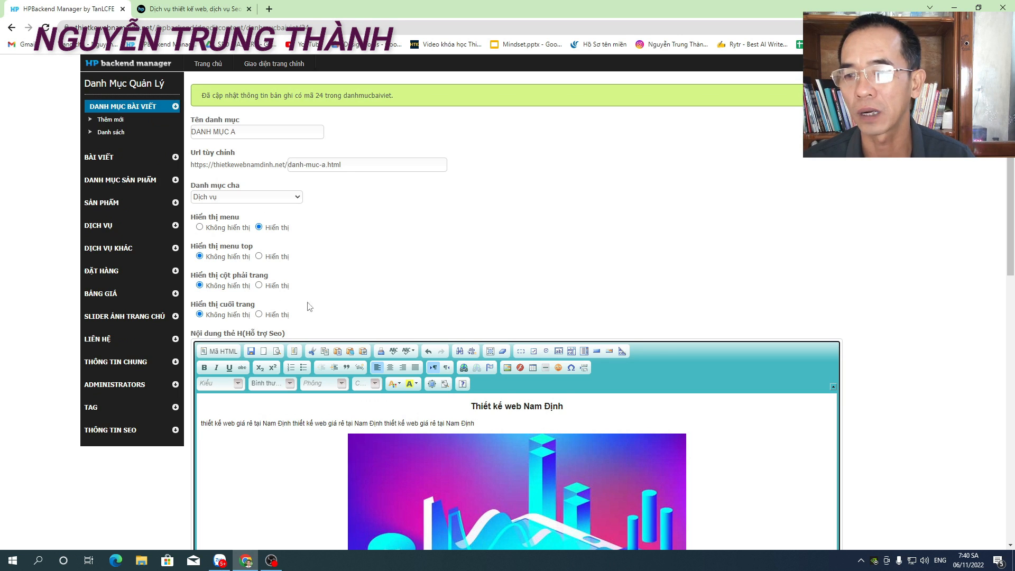
scroll(629, 379, down, 7)
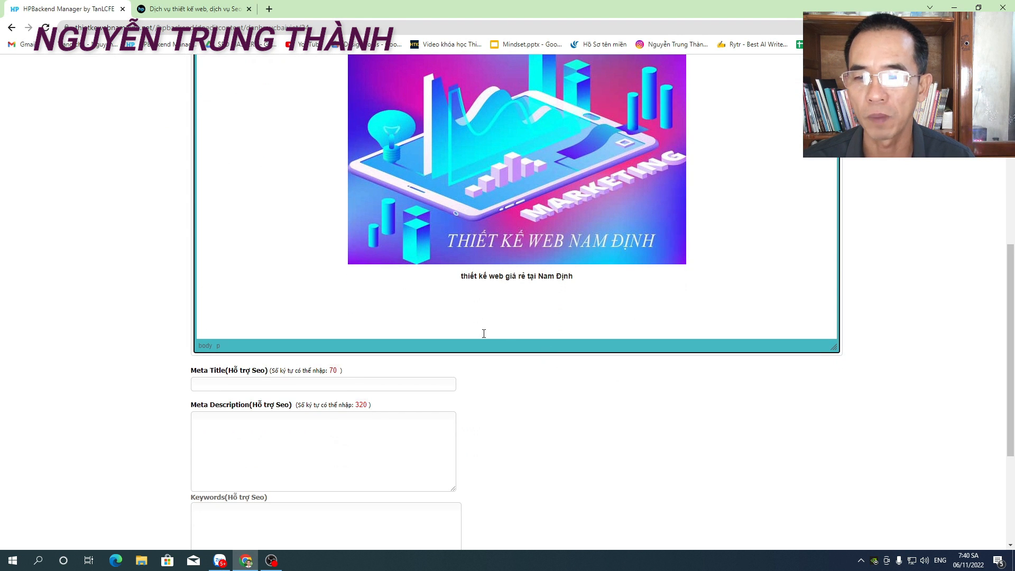
click(233, 305)
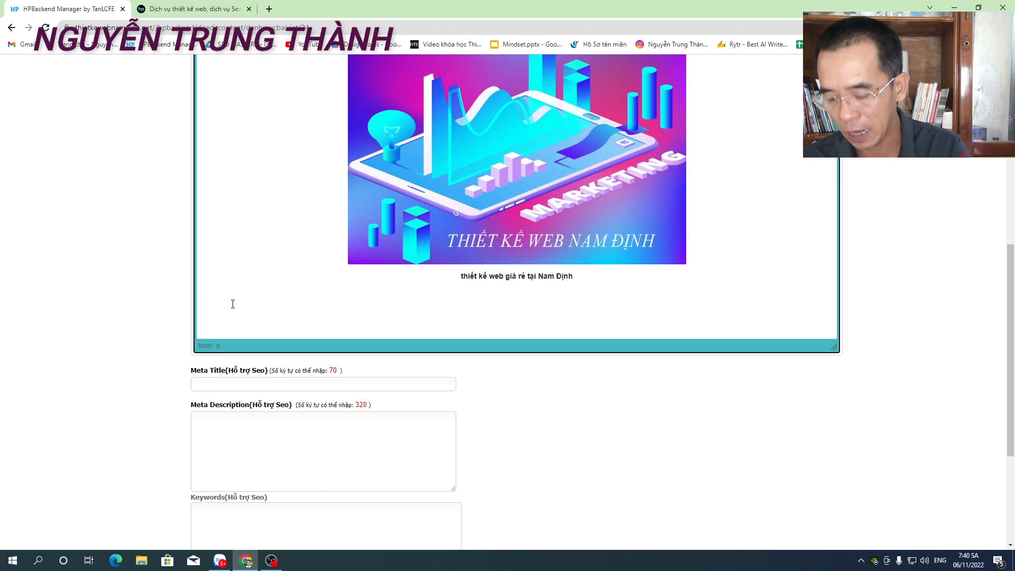
text(thiết kế web giá rẻ tại Nam Định thiết kế web giá rẻ tại Nam Định)
Format the repeated line below the caption as Heading 2 with font size 16
drag(396, 289, 197, 288)
scroll(249, 185, up, 5)
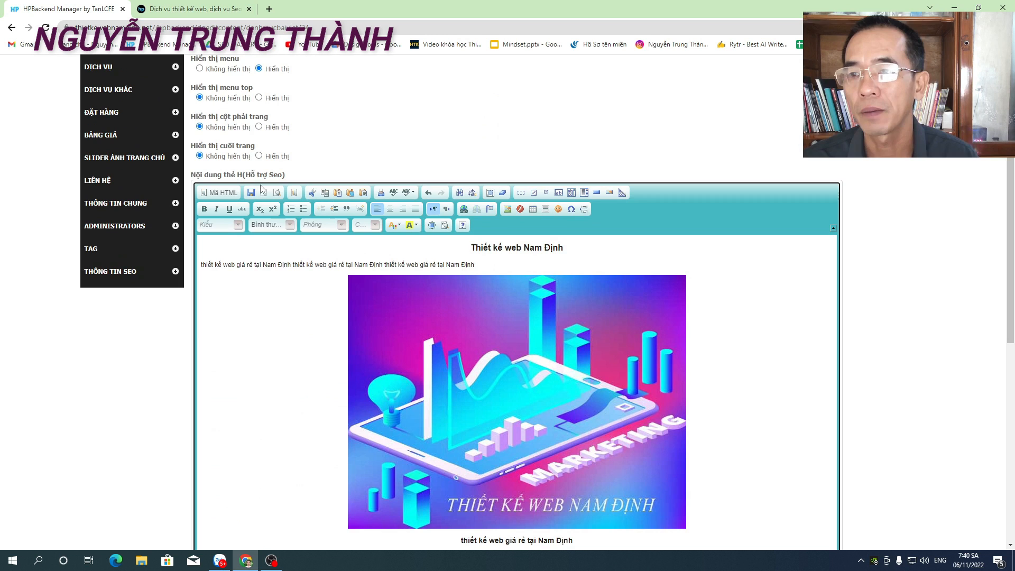
click(290, 225)
click(270, 286)
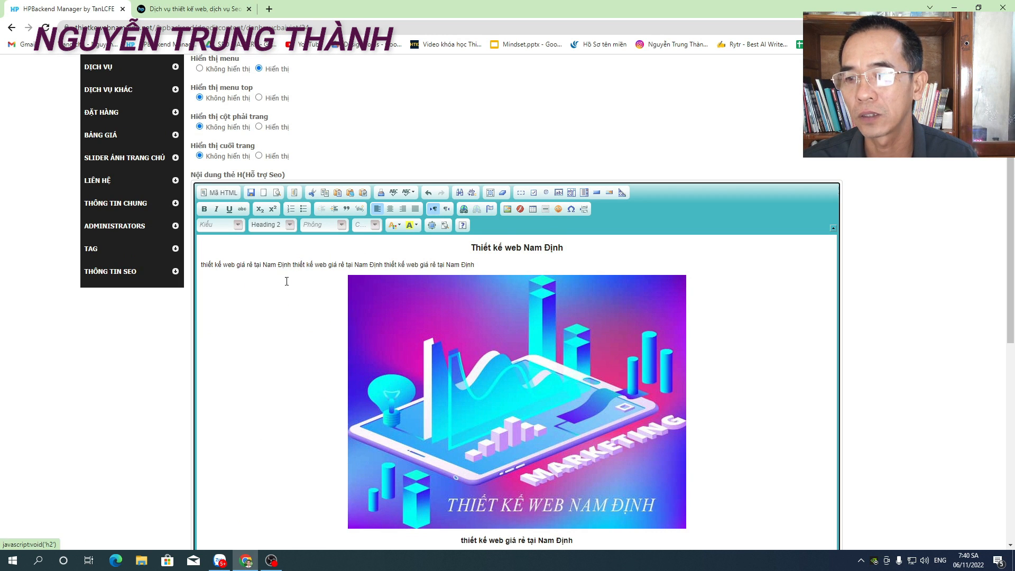
scroll(365, 254, down, 1)
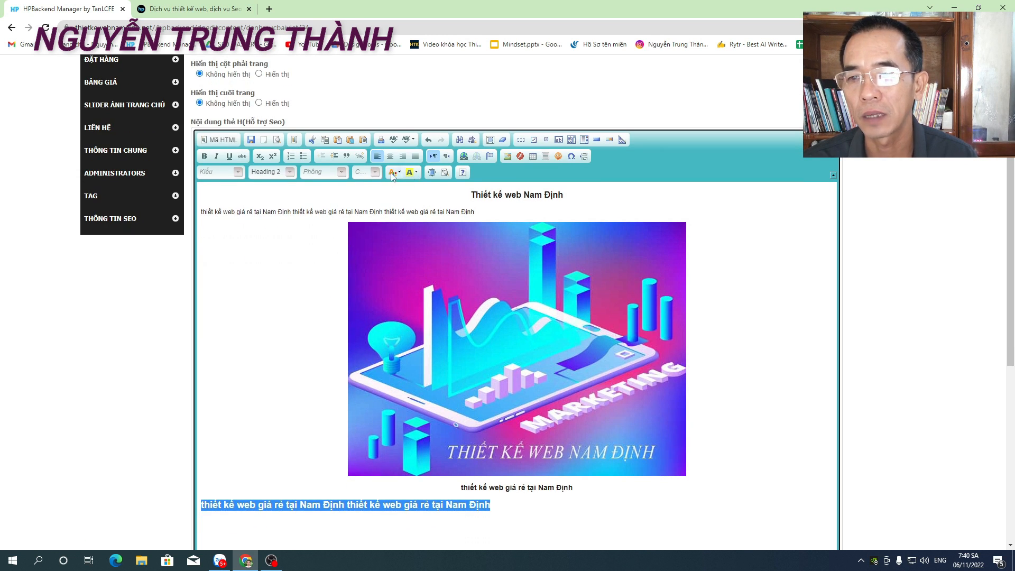
click(375, 172)
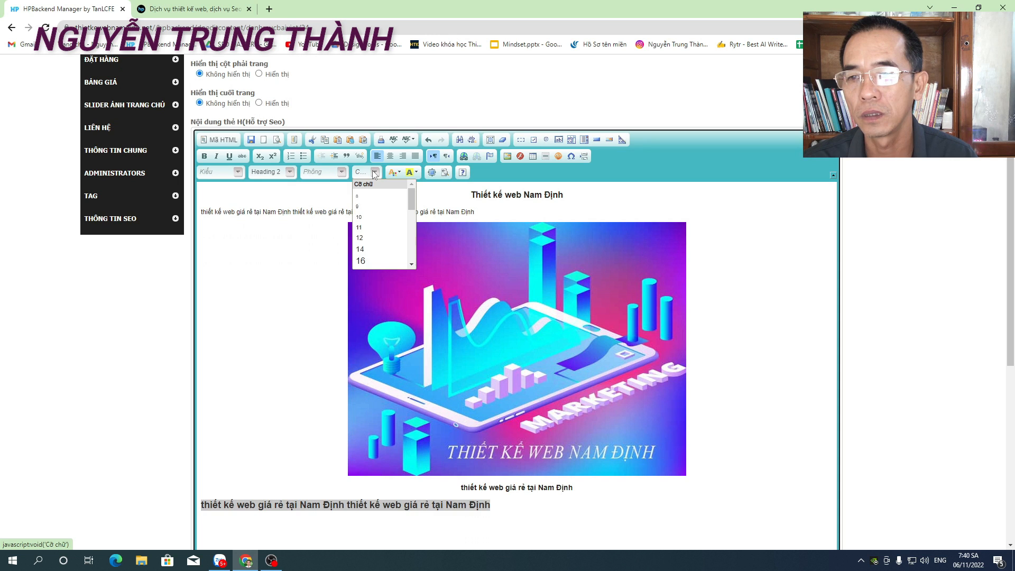
click(361, 261)
Start a new empty paragraph below the Heading 2 line
click(741, 318)
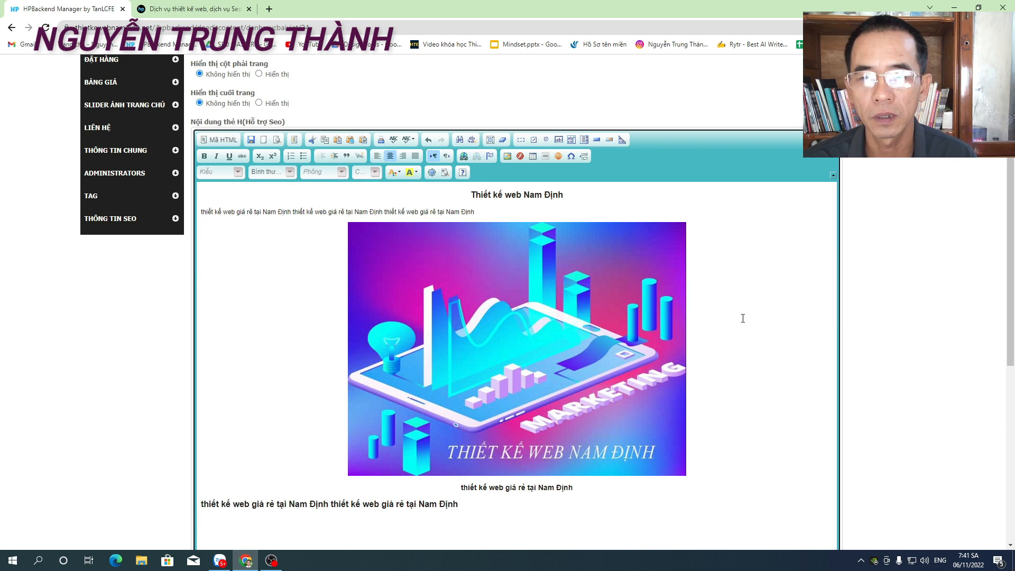
scroll(741, 315, down, 4)
scroll(636, 301, up, 3)
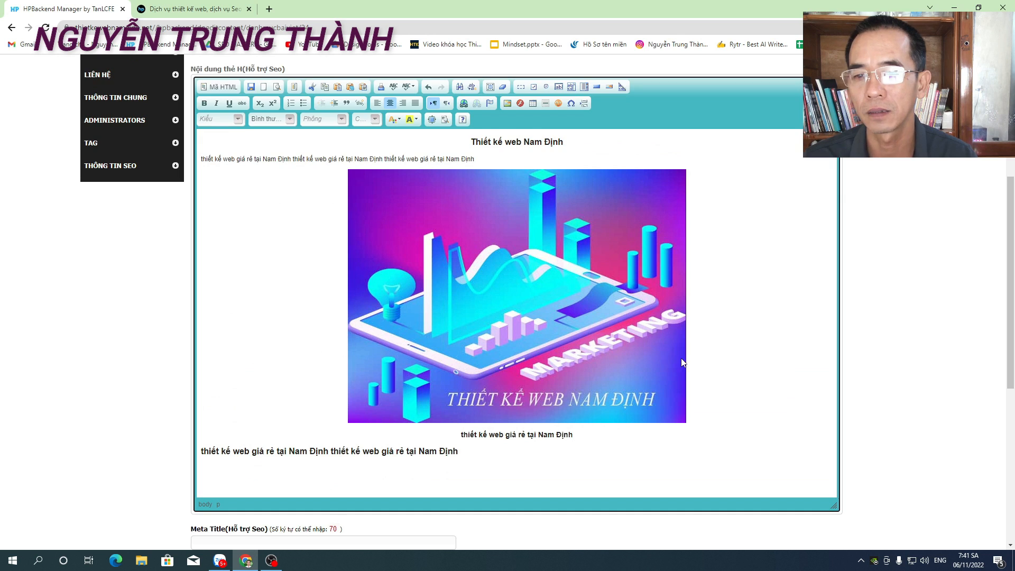
scroll(681, 357, down, 3)
click(470, 294)
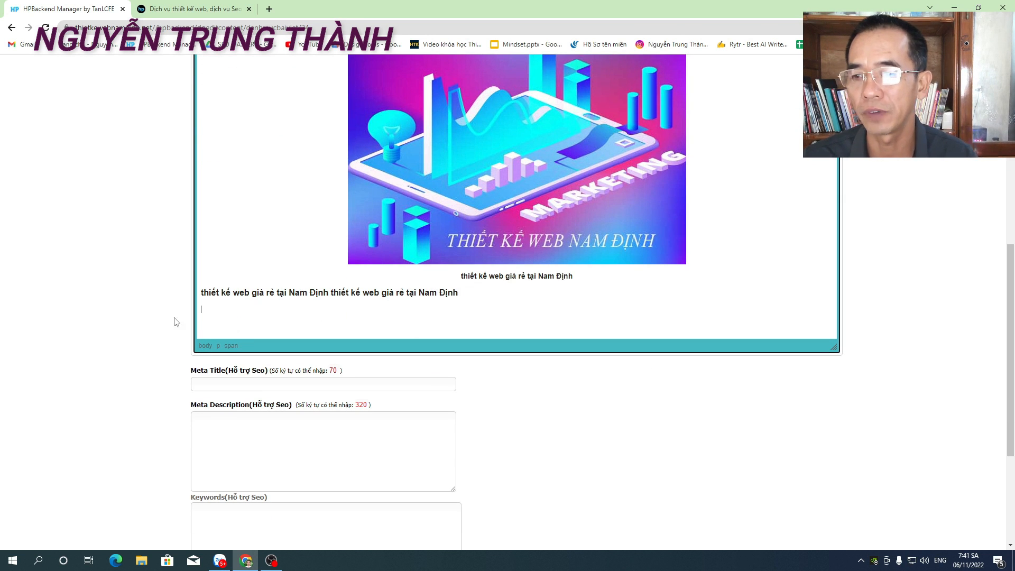
Open the bookmarked YouTube channel in a new tab and open its video "Hướng Dẫn Cách Tạo Danh Mục Bài Viết Trên Website Mới Nhất", paused
click(270, 9)
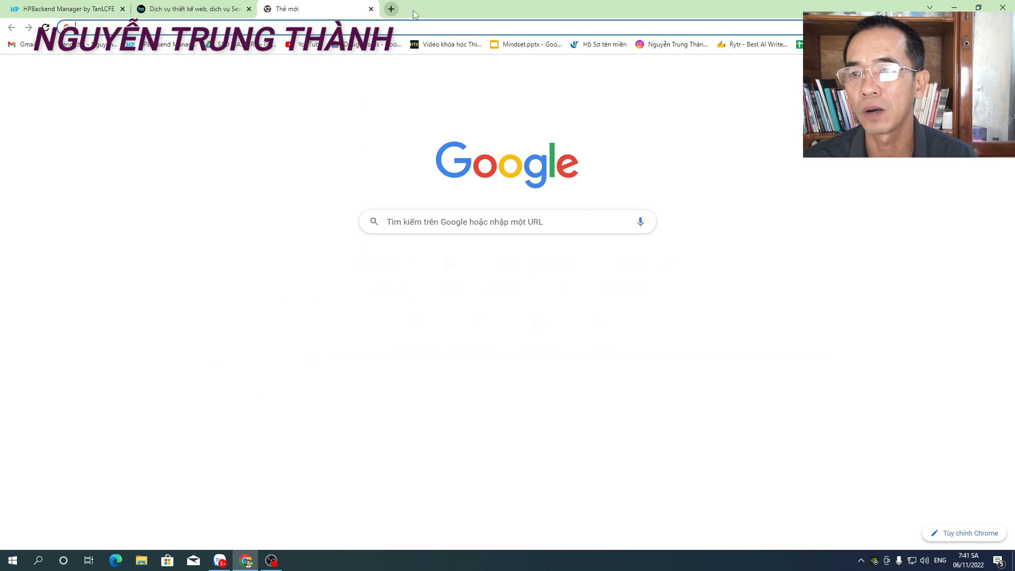
click(298, 44)
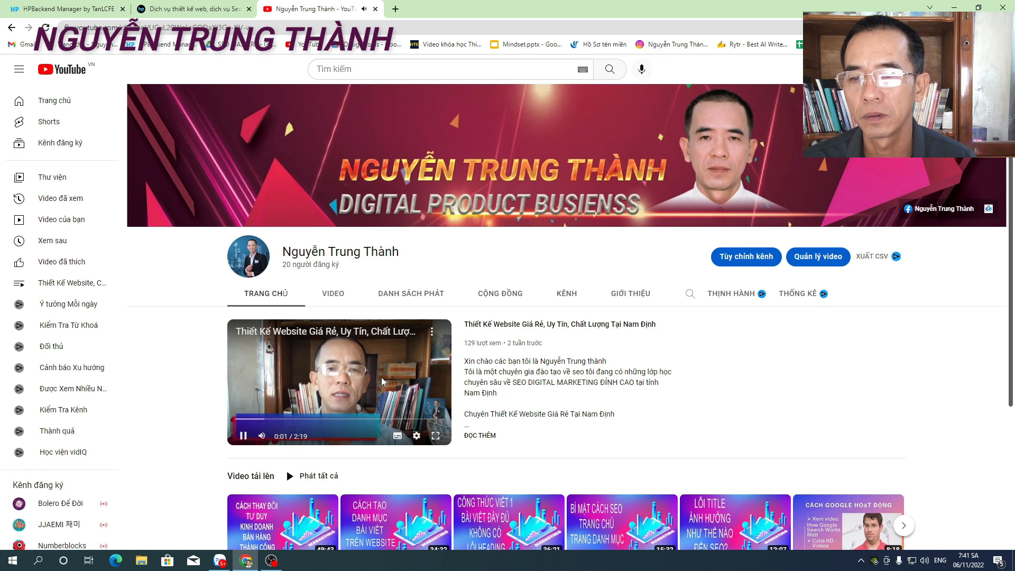
scroll(363, 291, down, 4)
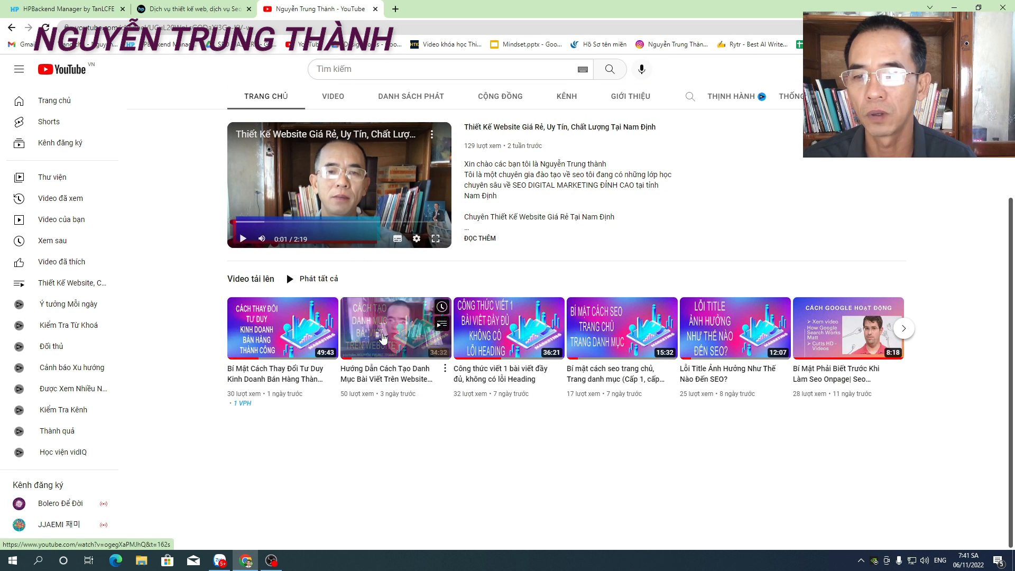
click(381, 328)
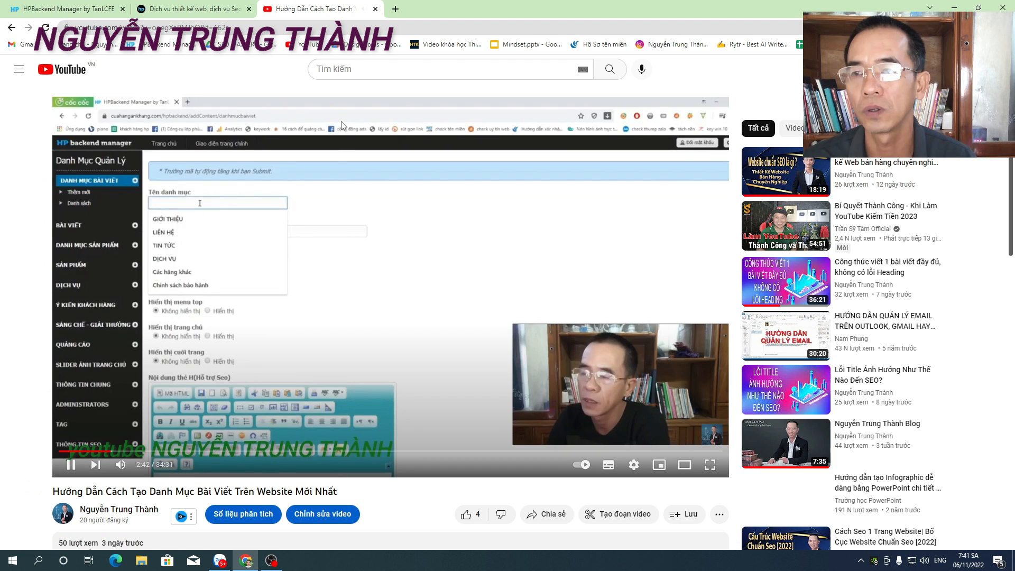
click(355, 277)
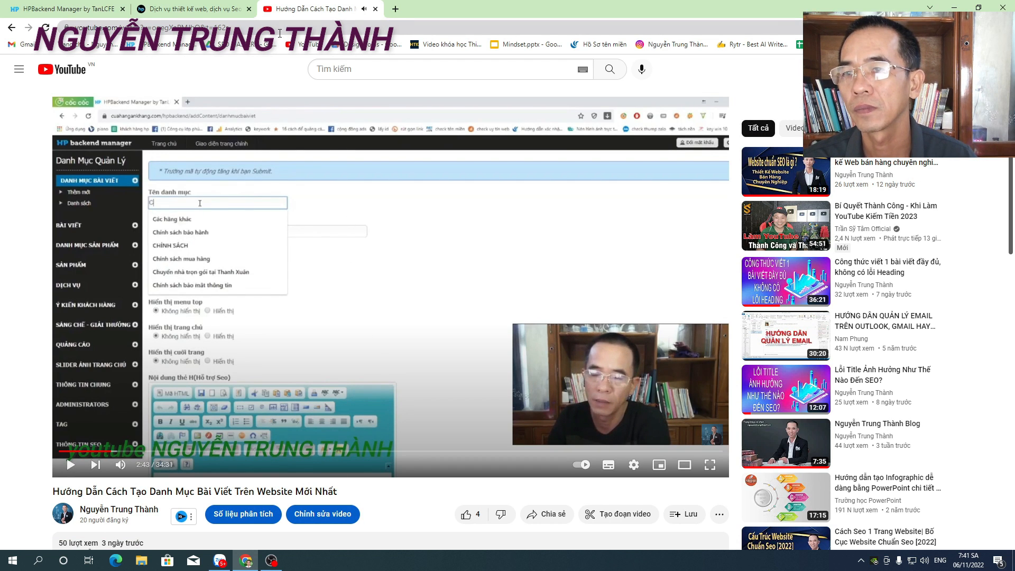
Get the video's embed code from its sharing options and copy the whole iframe snippet
click(547, 514)
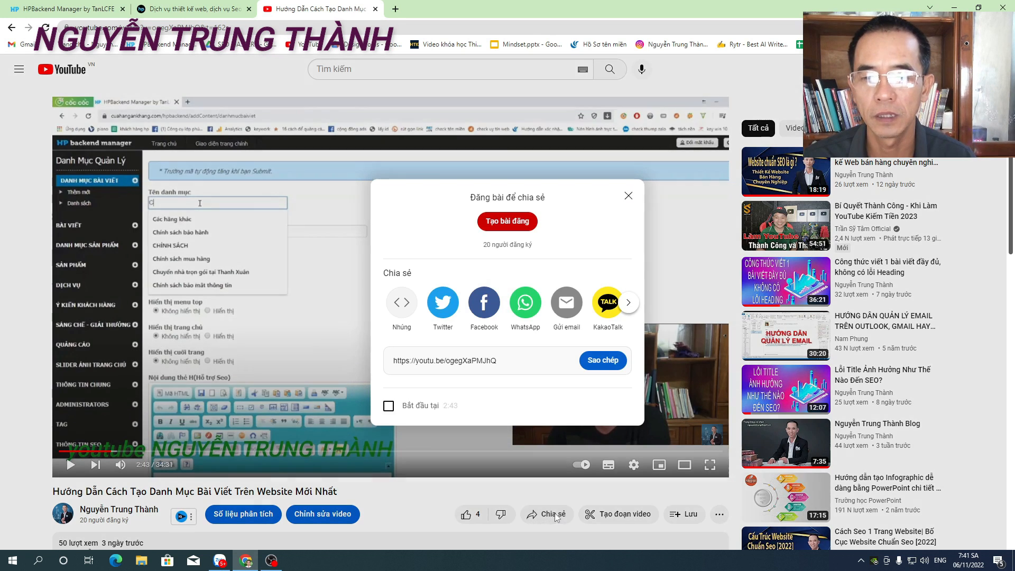
click(404, 304)
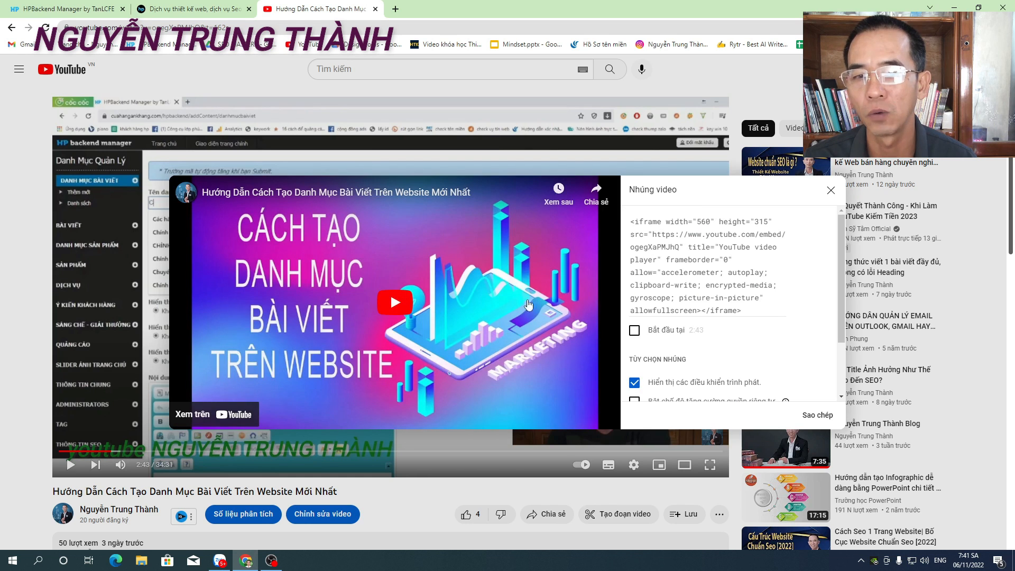
drag(744, 311, 628, 229)
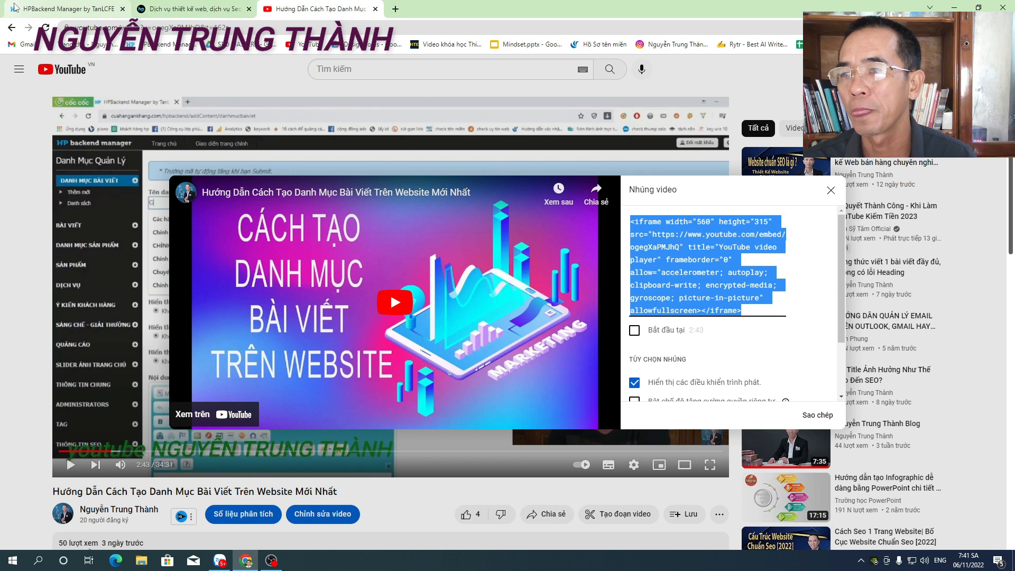
Back in the HP backend manager, paste the iframe code at the end of the heading content's HTML source
click(40, 10)
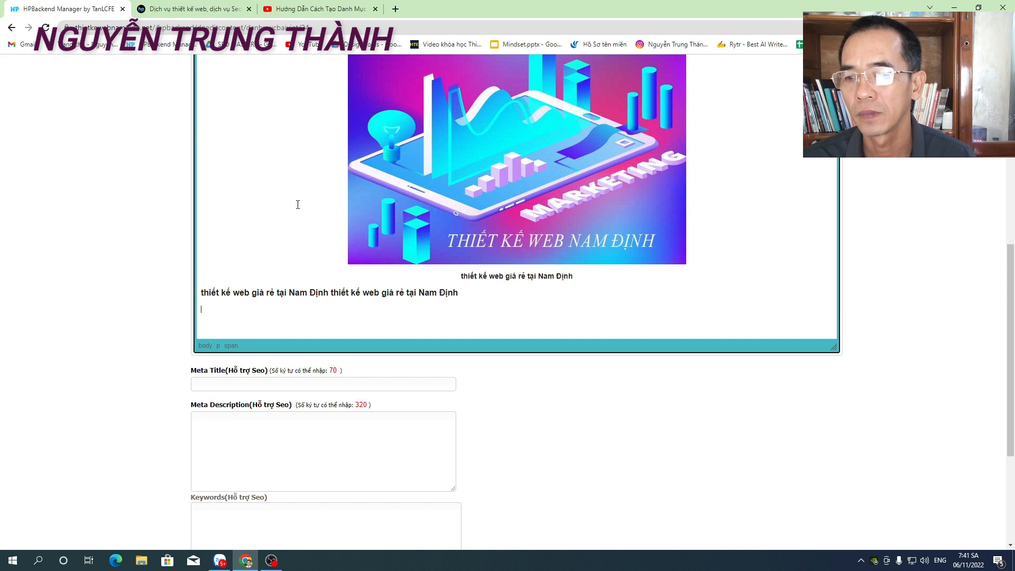
scroll(351, 259, up, 2)
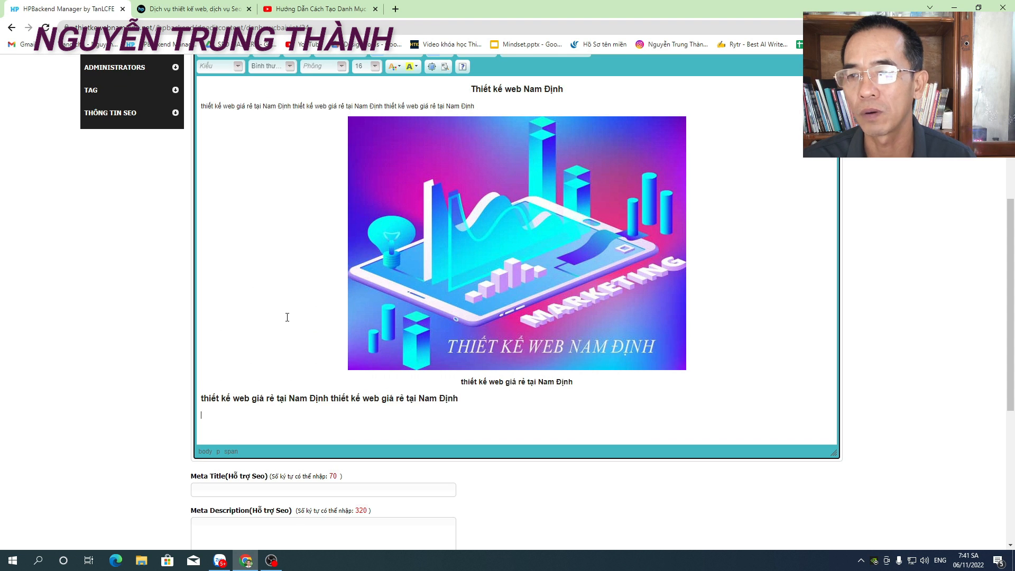
scroll(287, 317, up, 2)
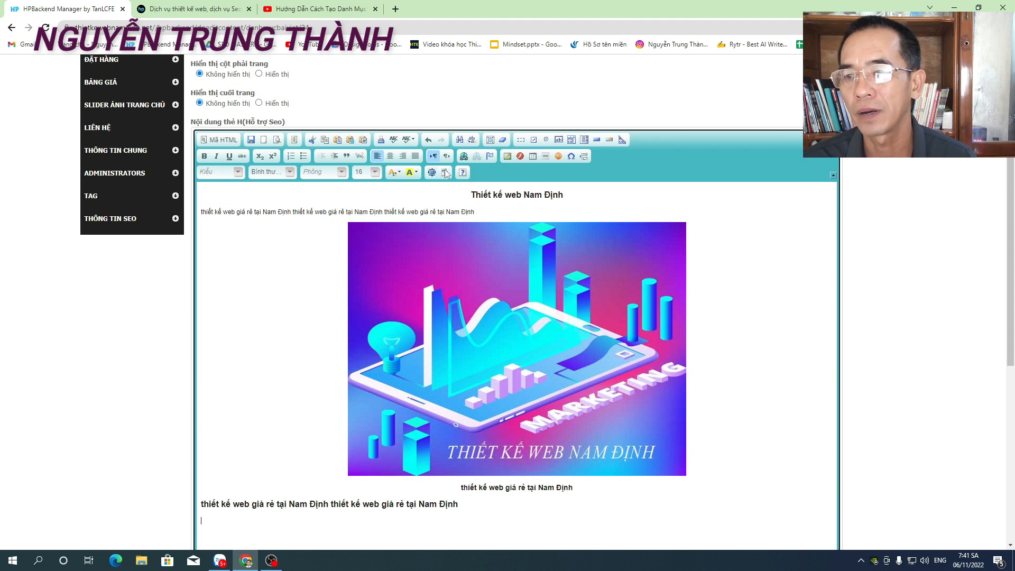
scroll(446, 173, down, 1)
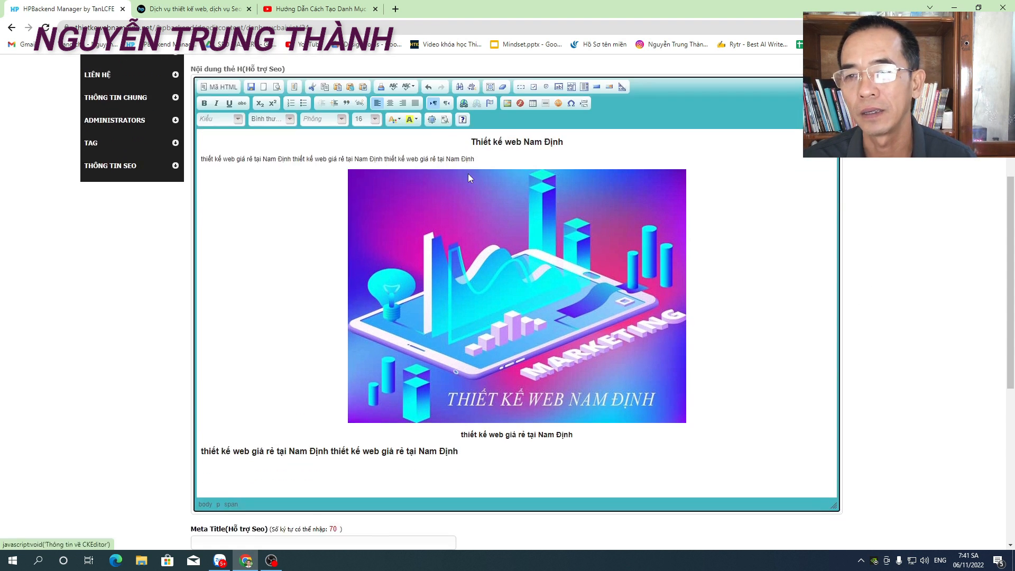
click(215, 90)
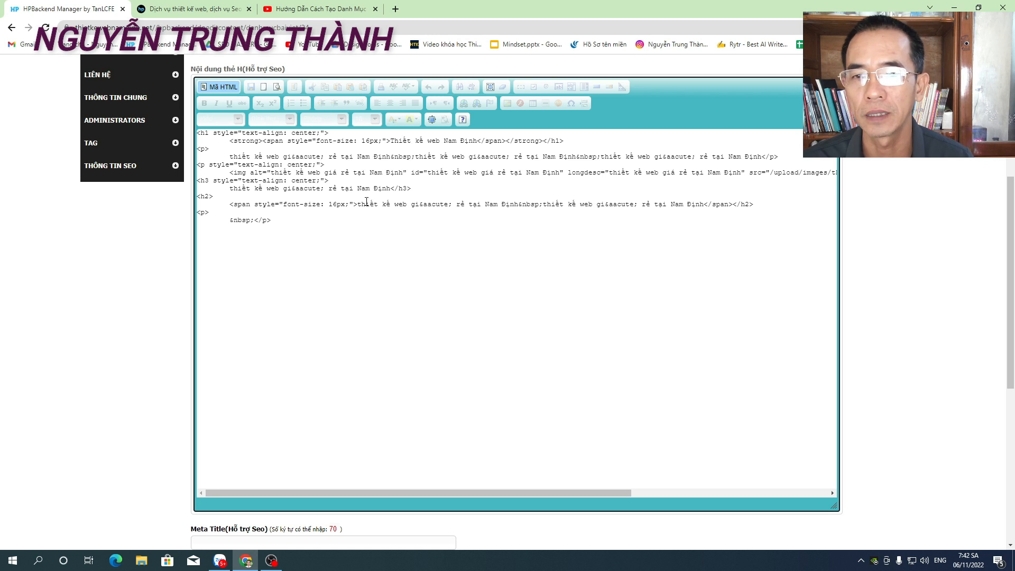
click(202, 238)
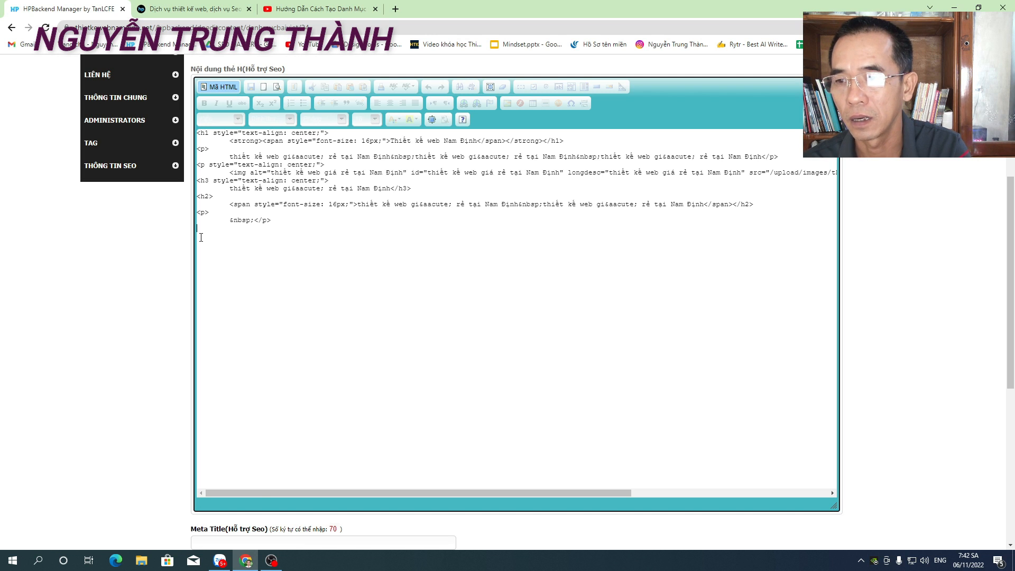
key(ctrl+v)
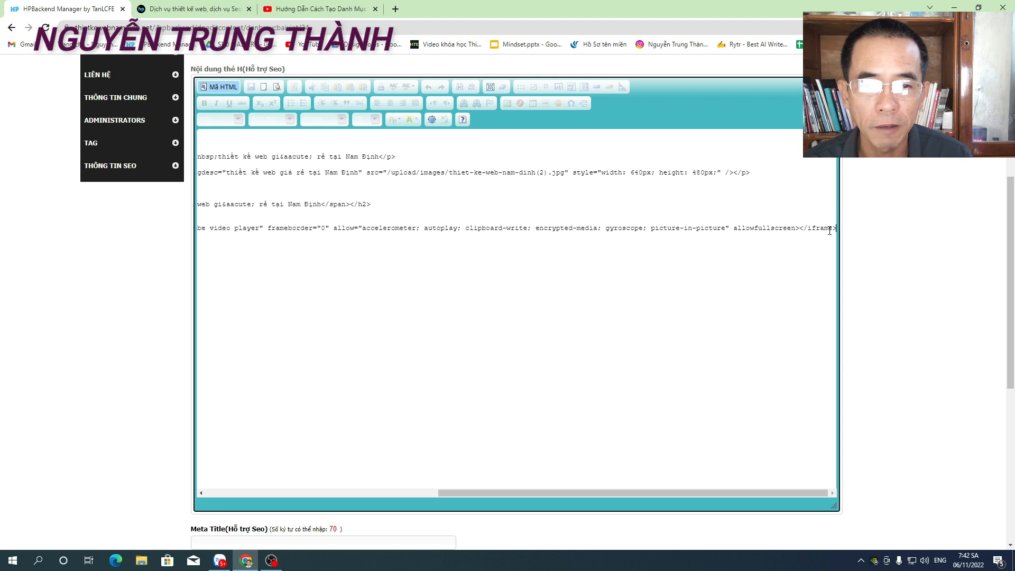
Check the width and height attributes of the pasted iframe and return the editor to its visual view
drag(834, 229, 161, 238)
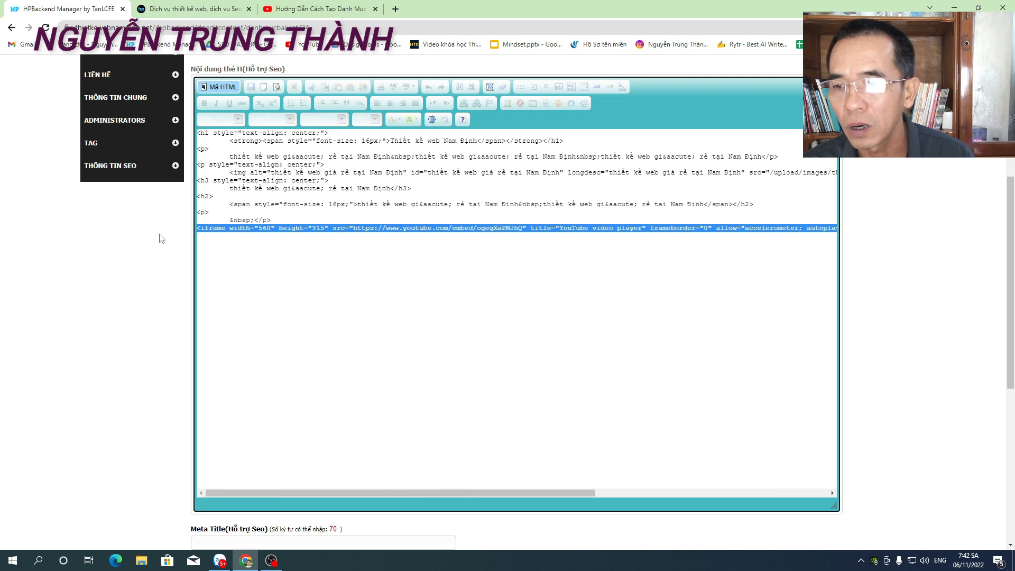
click(258, 234)
drag(272, 229, 259, 230)
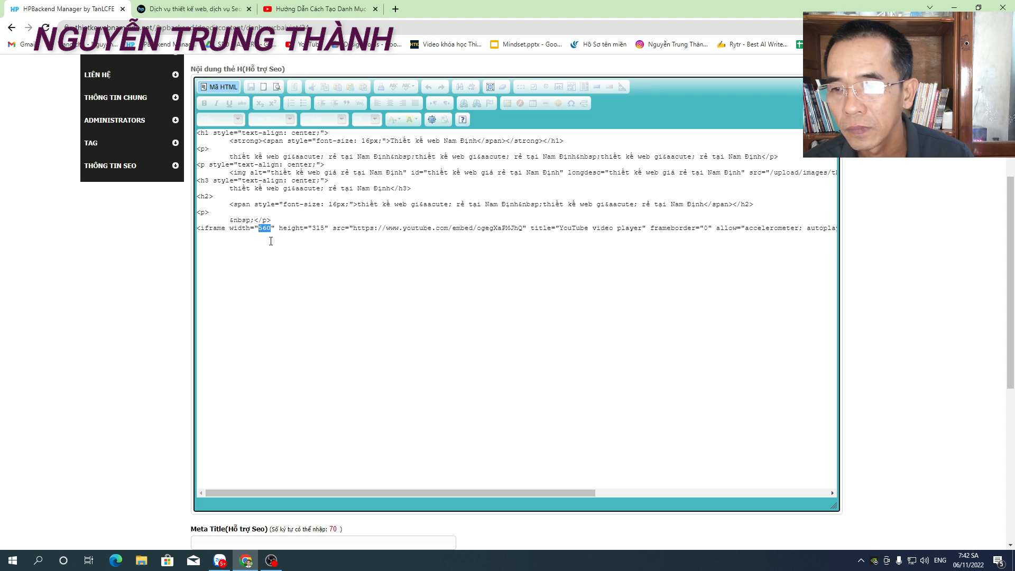
drag(326, 228, 313, 229)
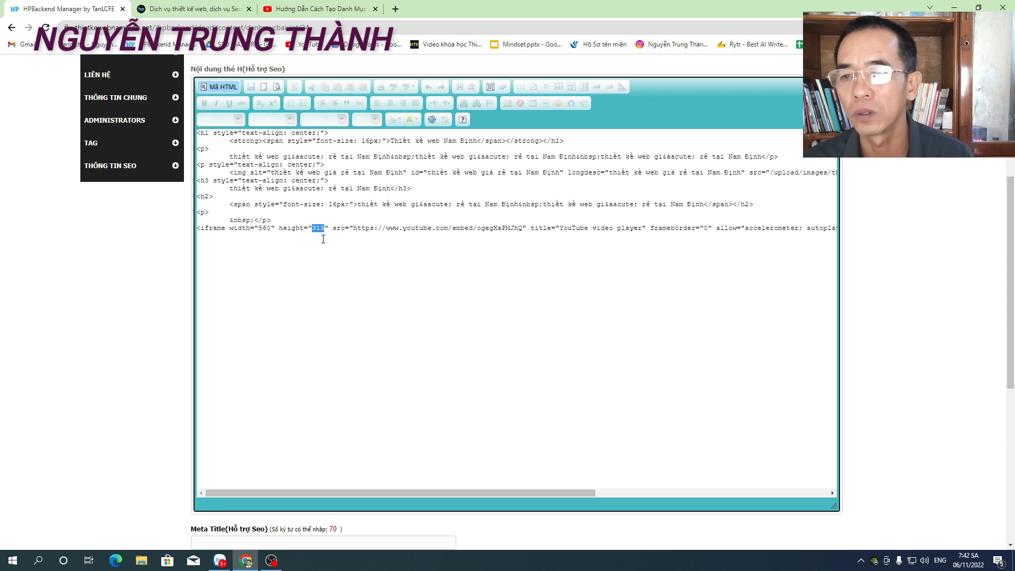
key(Right)
scroll(248, 247, up, 2)
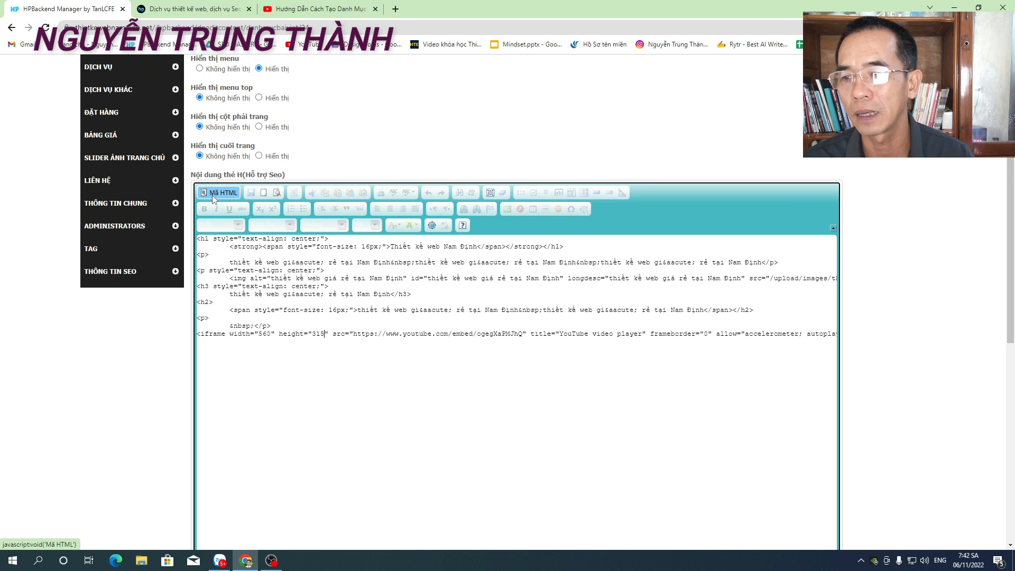
click(218, 195)
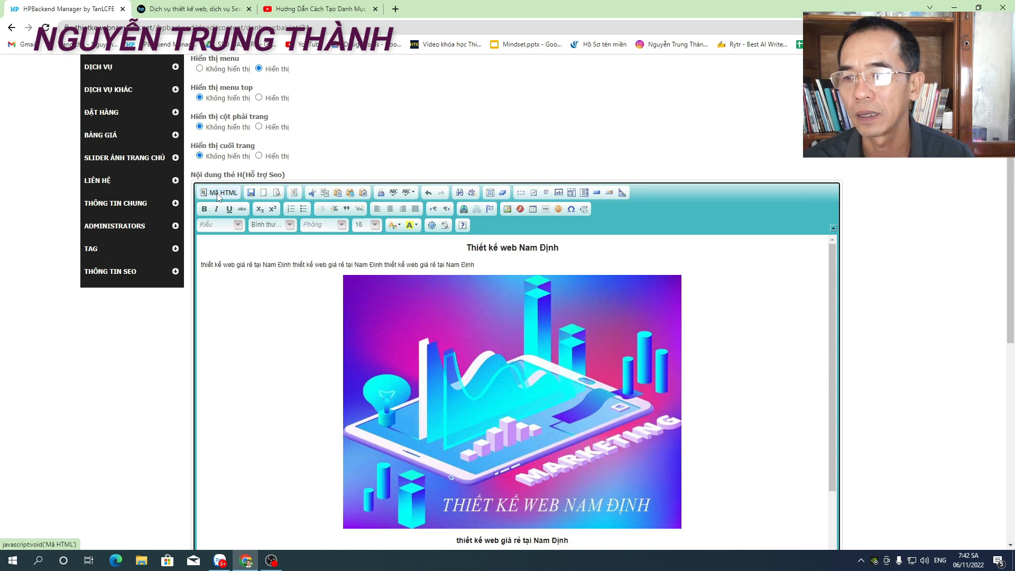
Preview the embedded YouTube video in the editor by playing it briefly and pausing it
scroll(554, 267, down, 3)
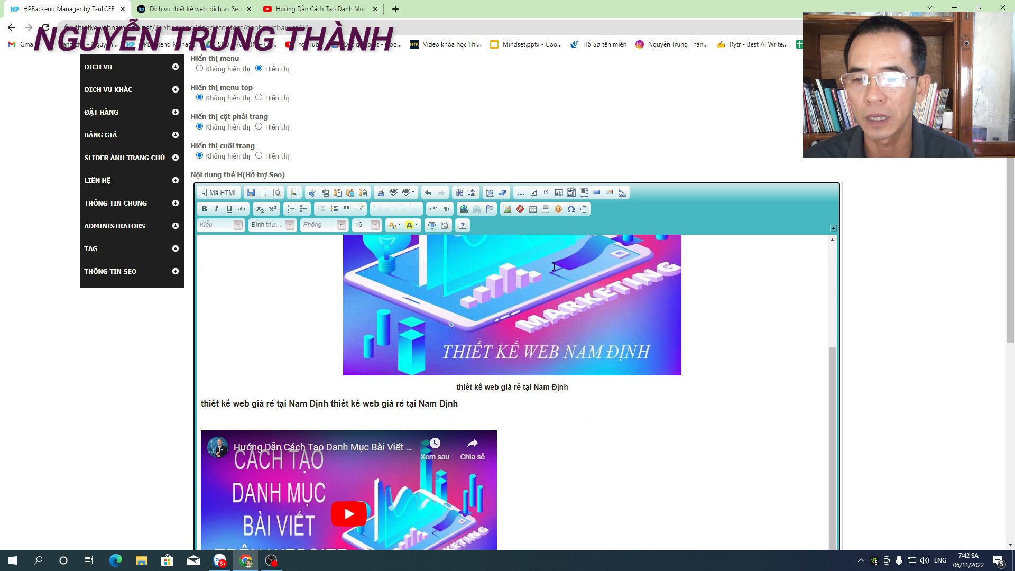
scroll(553, 267, down, 4)
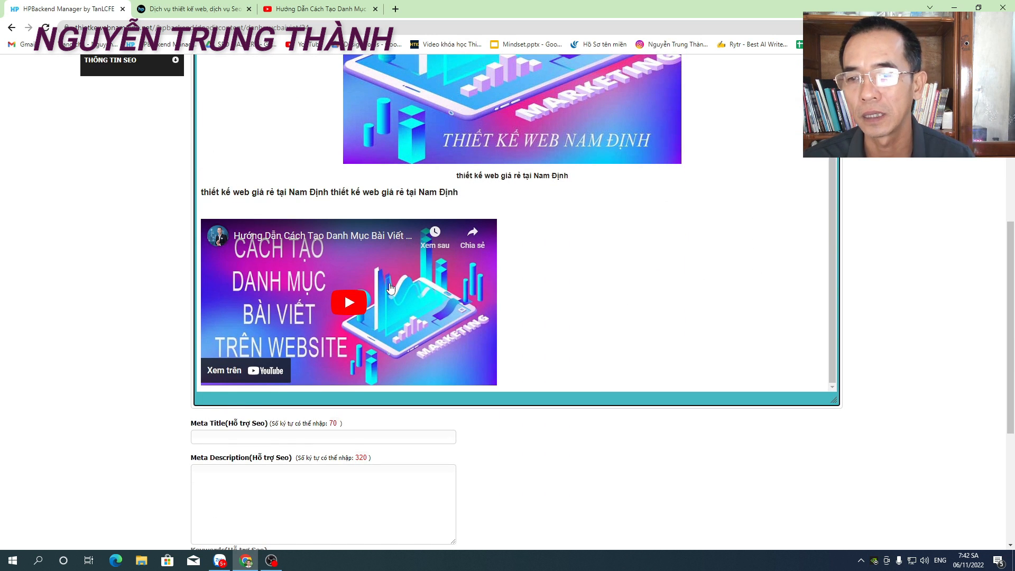
click(344, 293)
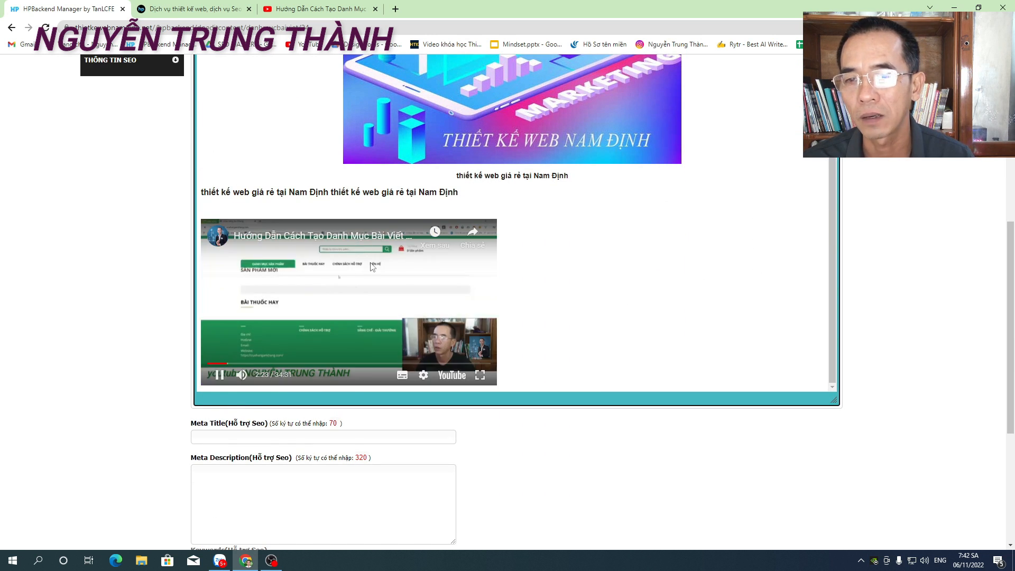
scroll(370, 280, up, 3)
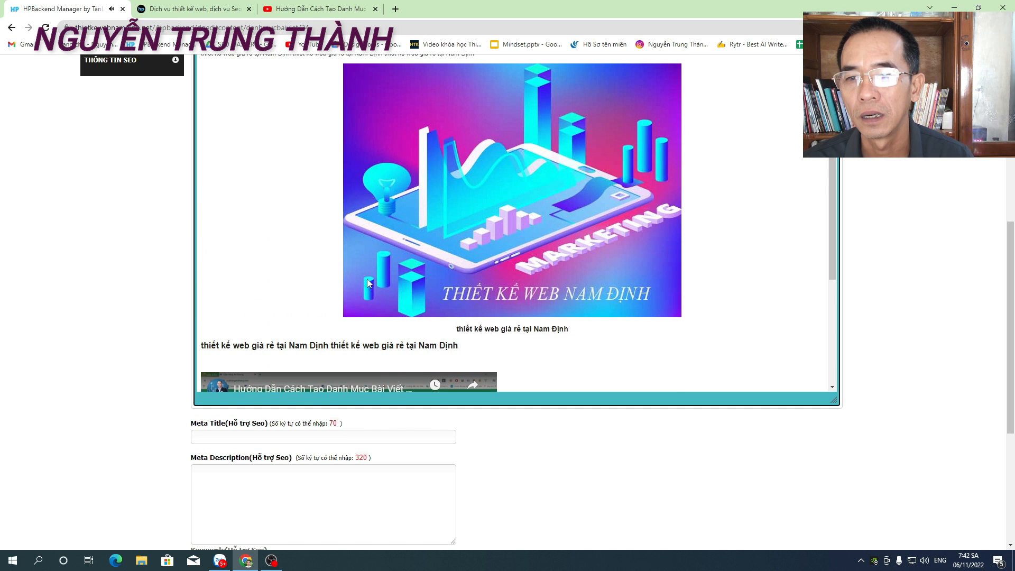
scroll(443, 302, up, 1)
scroll(308, 380, down, 2)
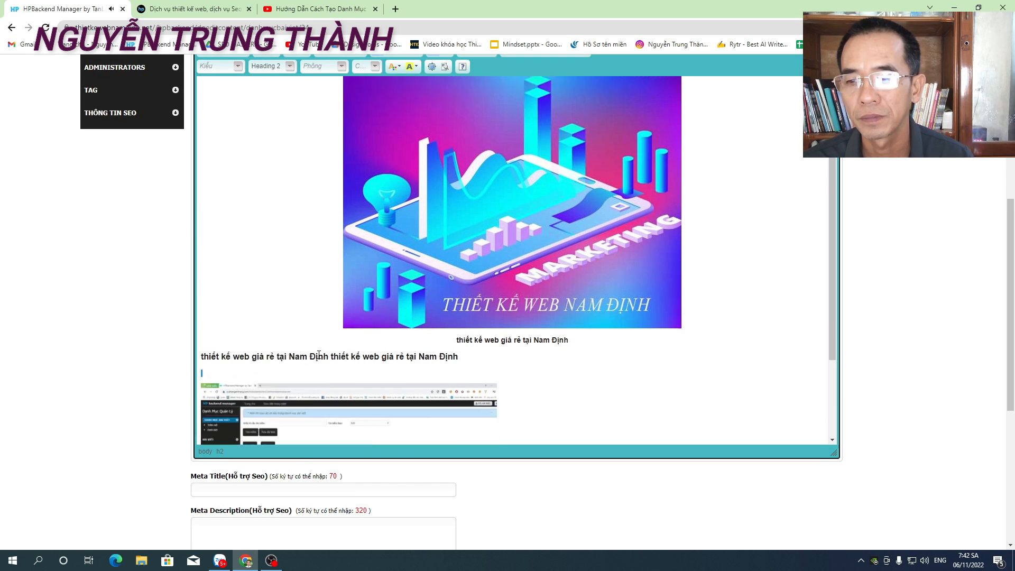
click(315, 390)
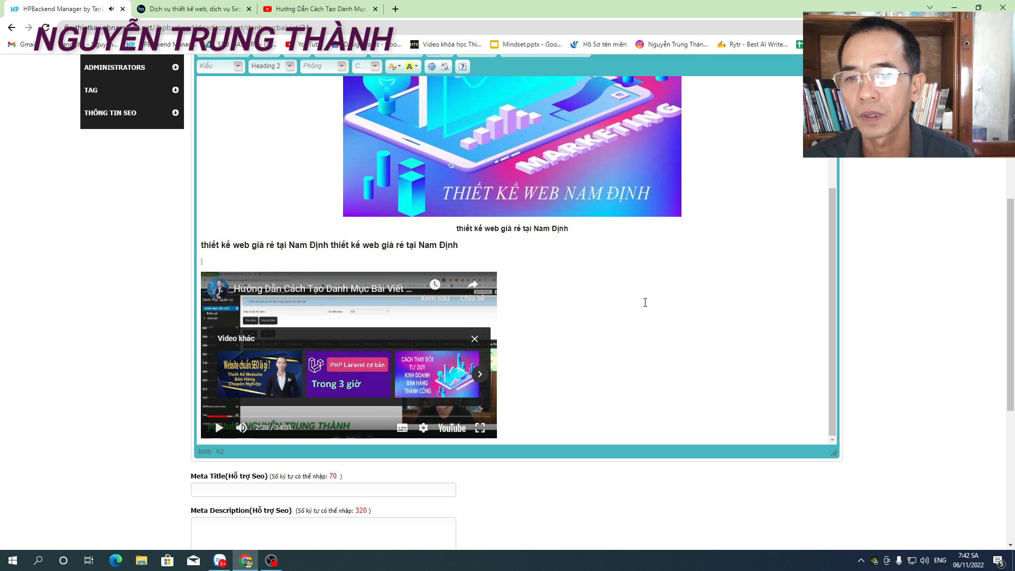
Centre the empty Heading 2 line above the video and the embedded YouTube video itself
scroll(791, 299, up, 4)
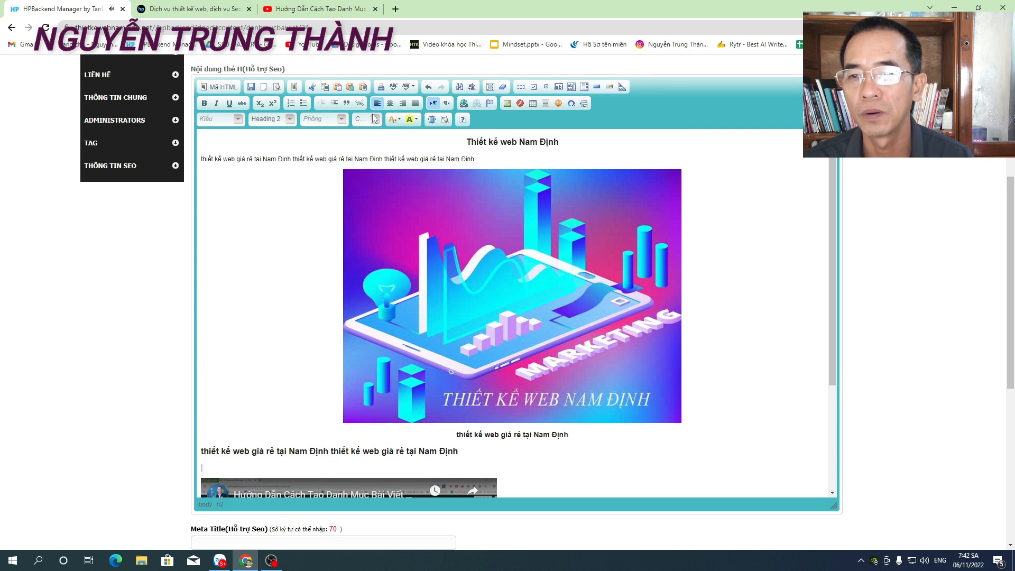
click(390, 103)
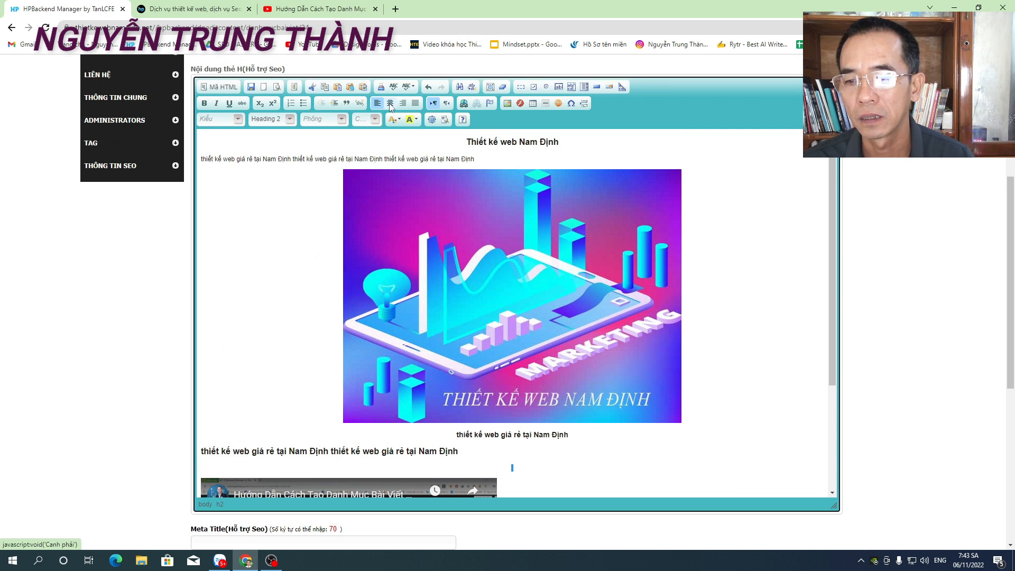
scroll(605, 356, down, 6)
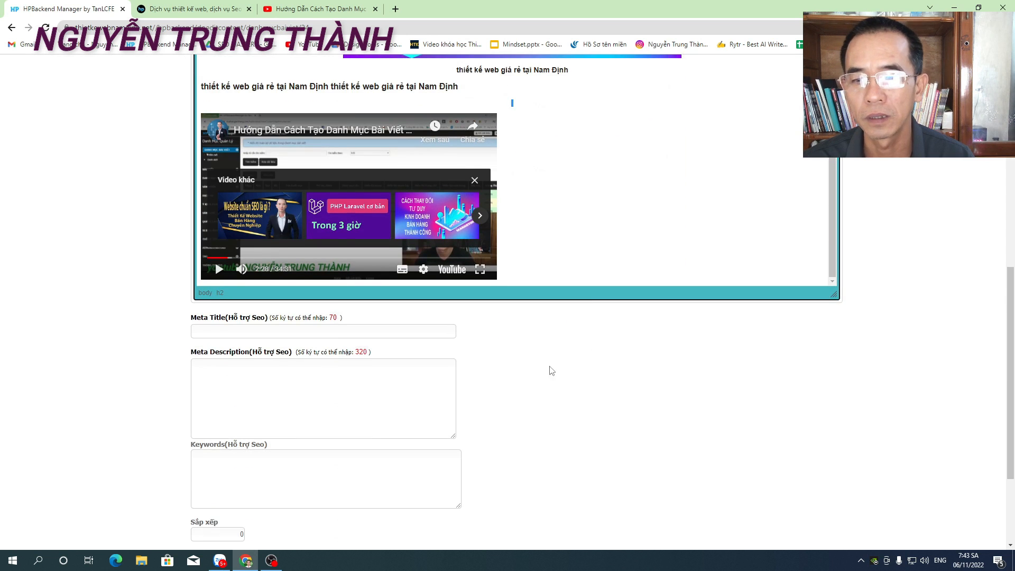
click(501, 276)
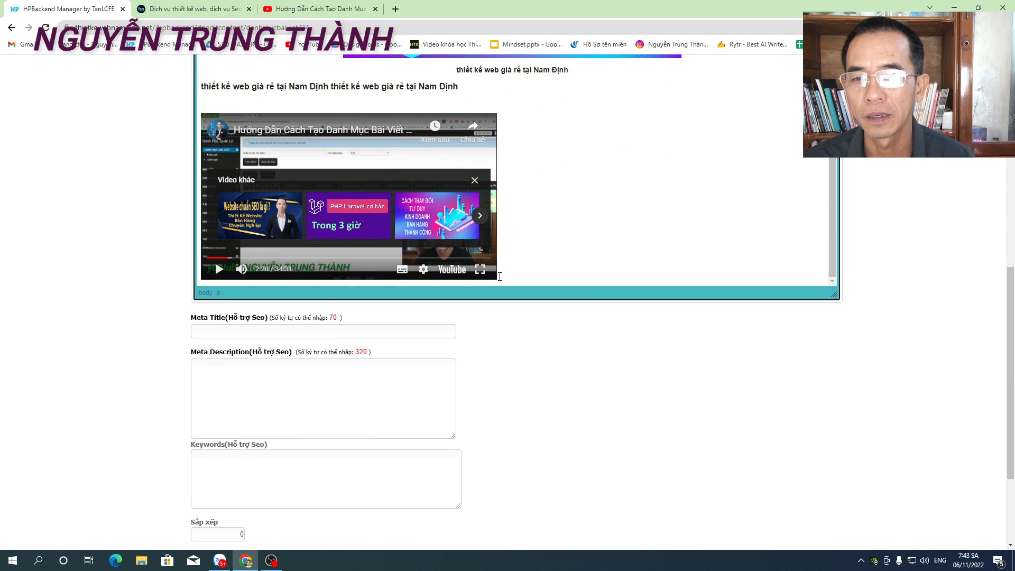
scroll(528, 252, up, 6)
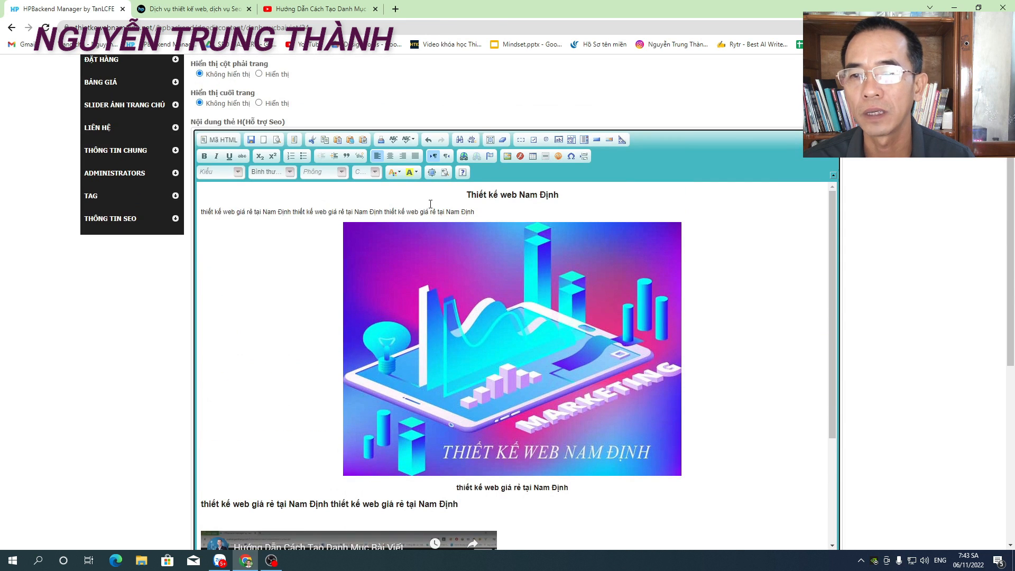
click(391, 157)
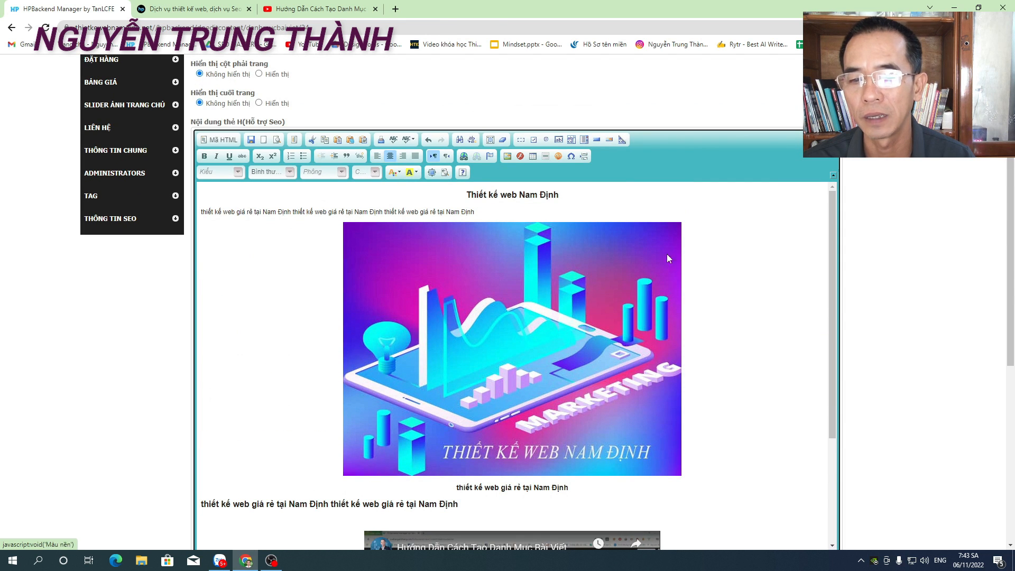
Copy the image caption "thiết kế web giá rẻ tại Nam Định" and paste it as the caption beneath the embedded video
scroll(757, 310, down, 5)
scroll(756, 310, down, 2)
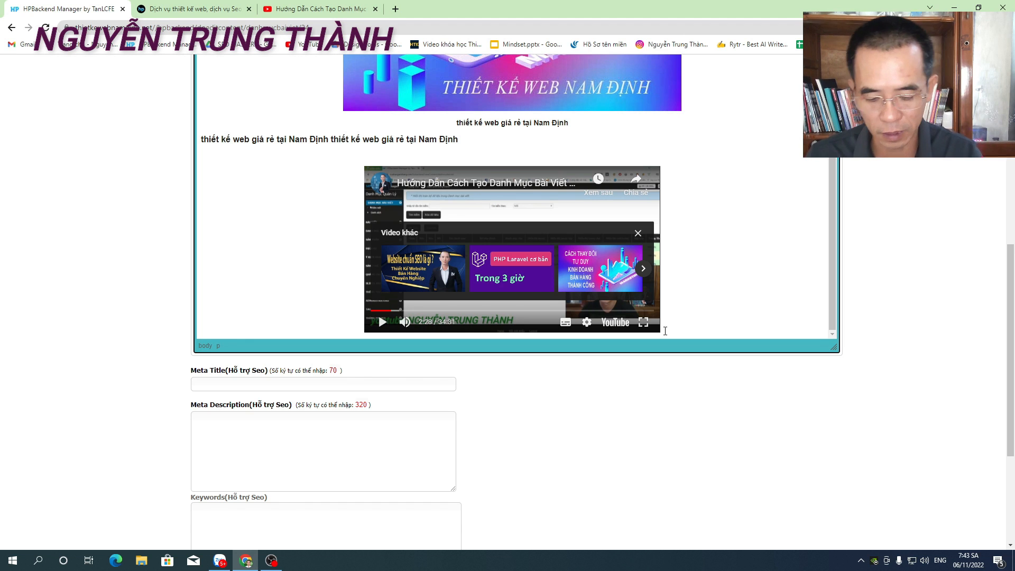
scroll(666, 331, down, 1)
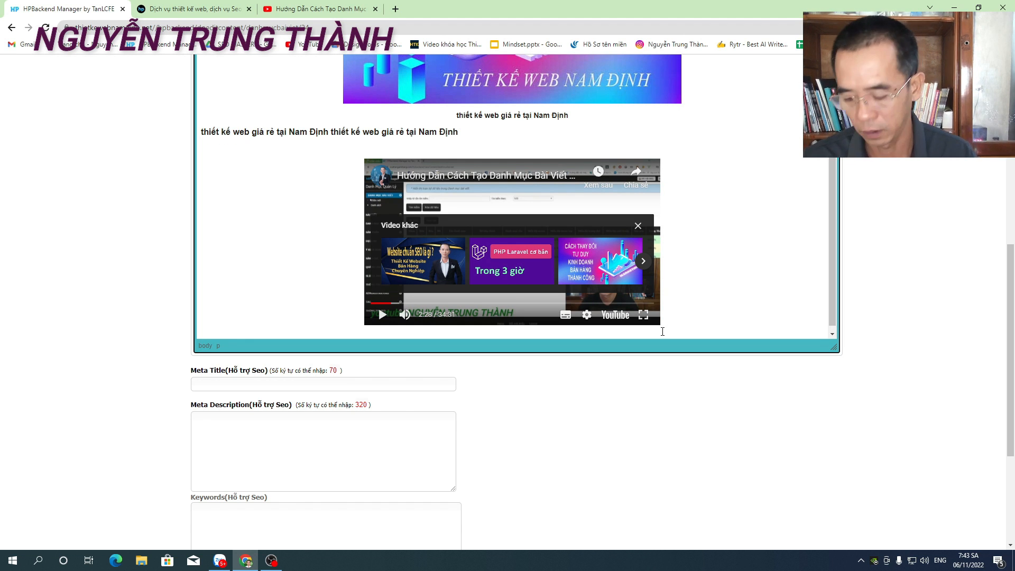
scroll(662, 331, down, 1)
triple_click(480, 122)
key(ctrl+c)
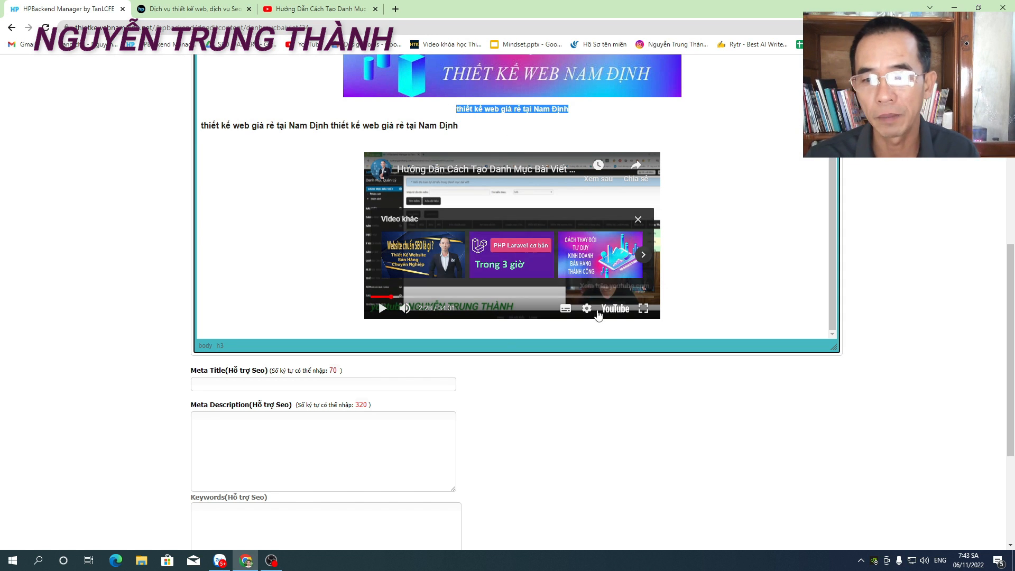
click(504, 329)
key(ctrl+v)
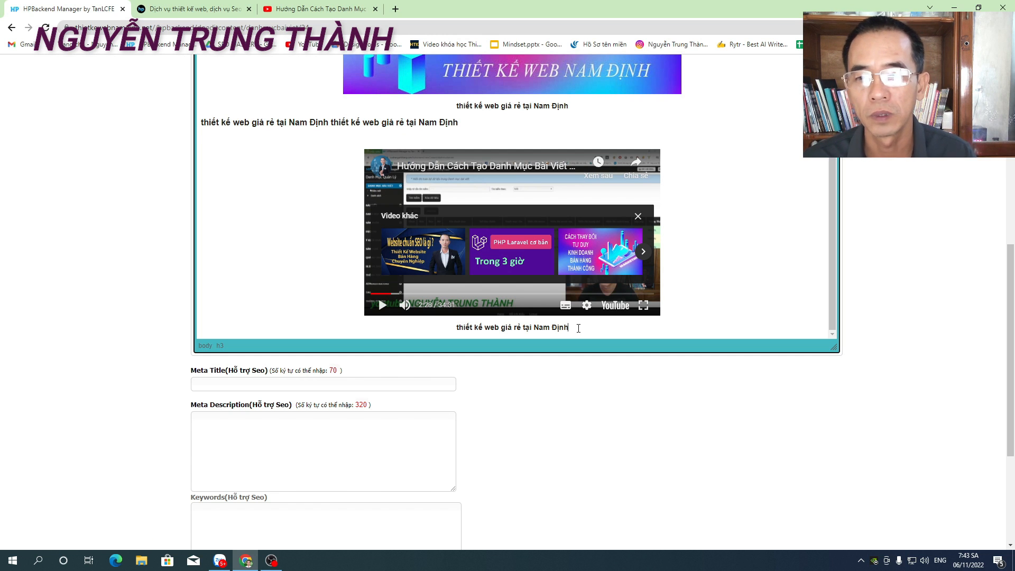
Look over the heading content from the main heading down to the video caption and the meta fields below it
drag(574, 327, 455, 327)
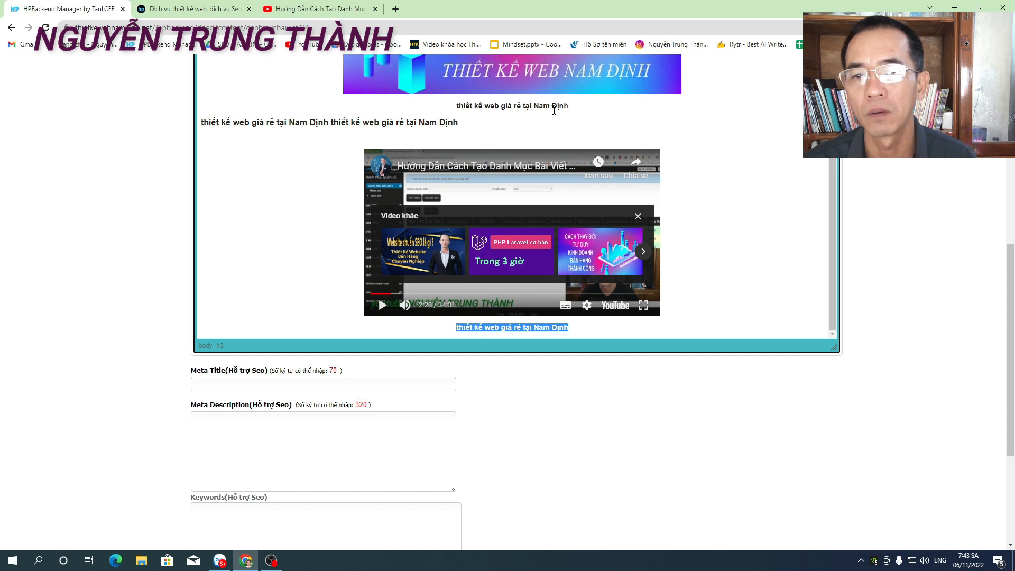
scroll(582, 120, up, 10)
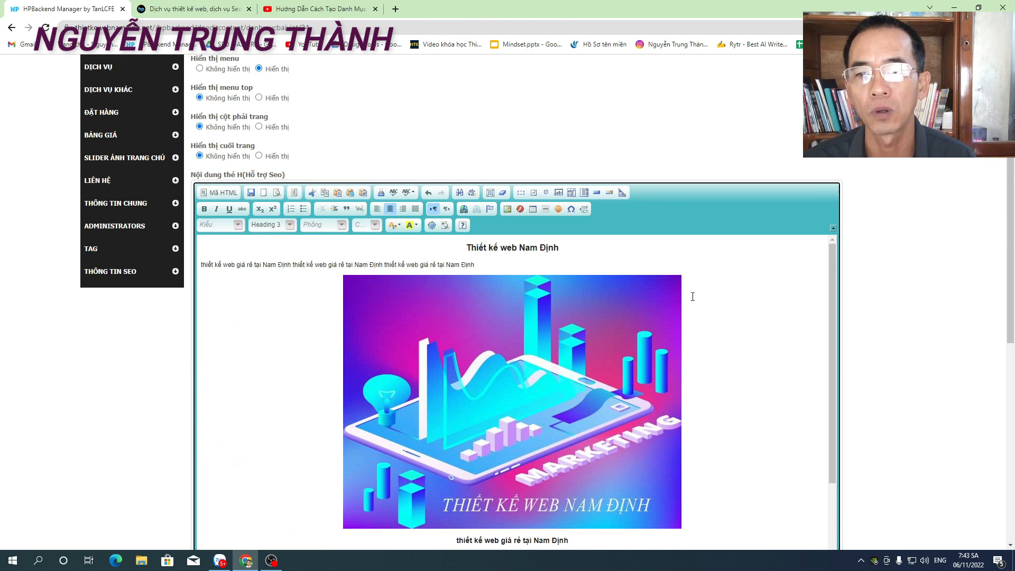
scroll(811, 315, down, 3)
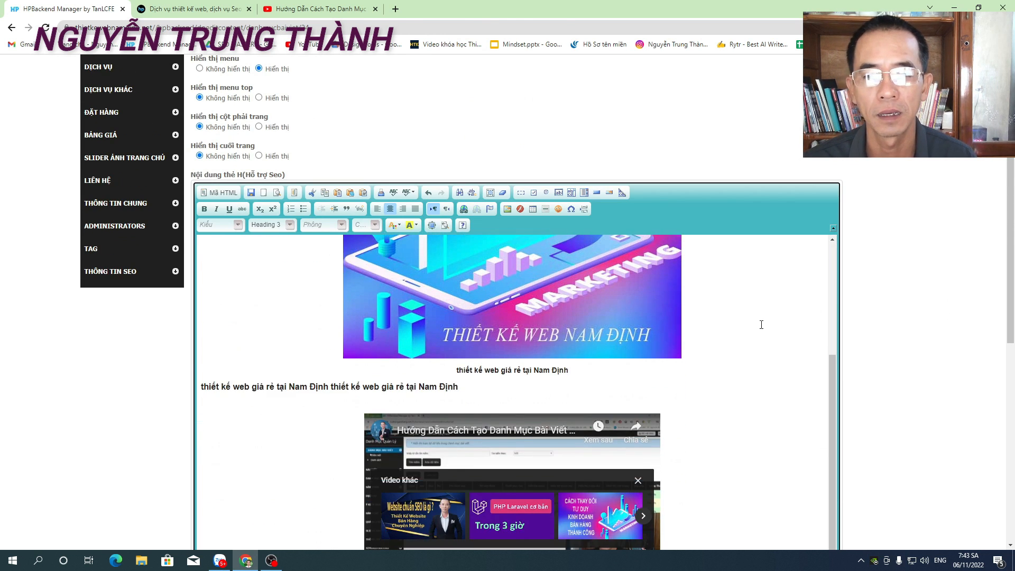
scroll(788, 360, down, 4)
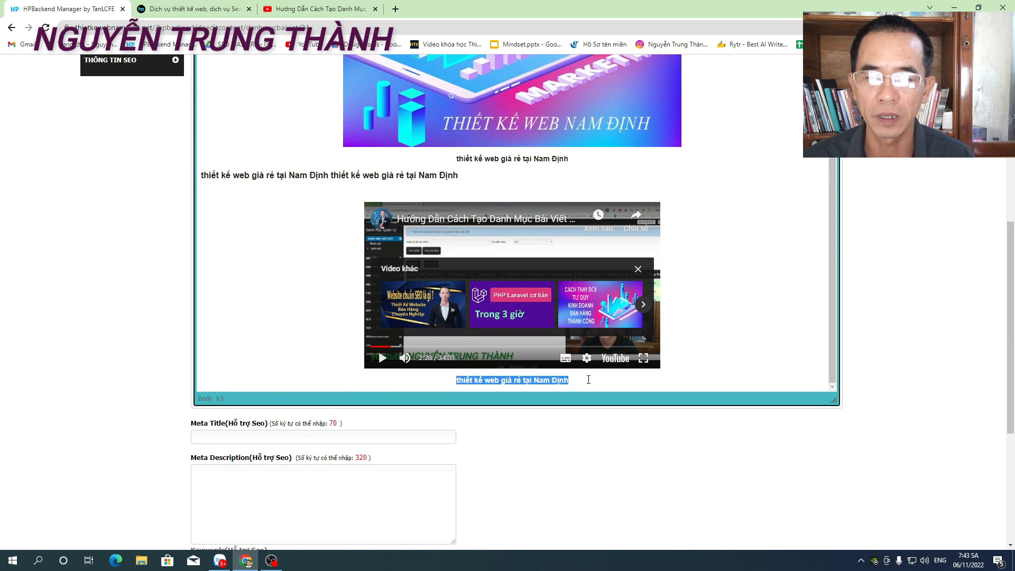
click(589, 381)
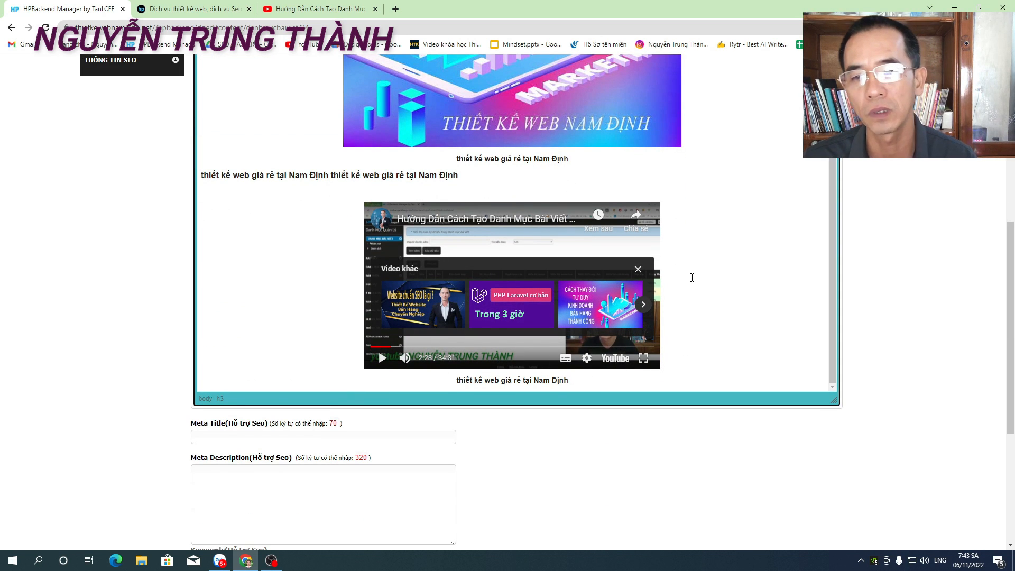
scroll(673, 217, up, 3)
scroll(674, 218, down, 3)
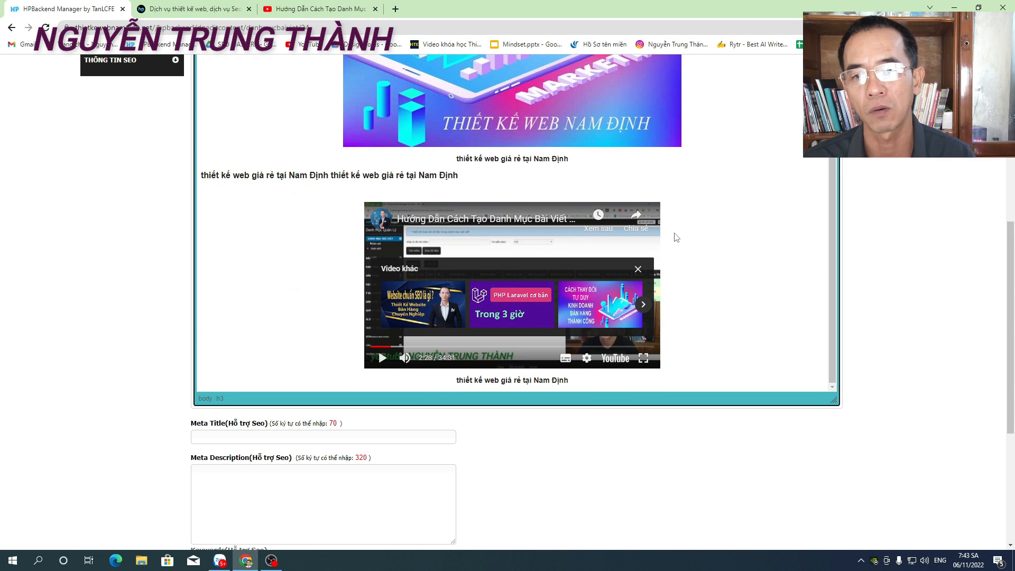
scroll(427, 306, down, 4)
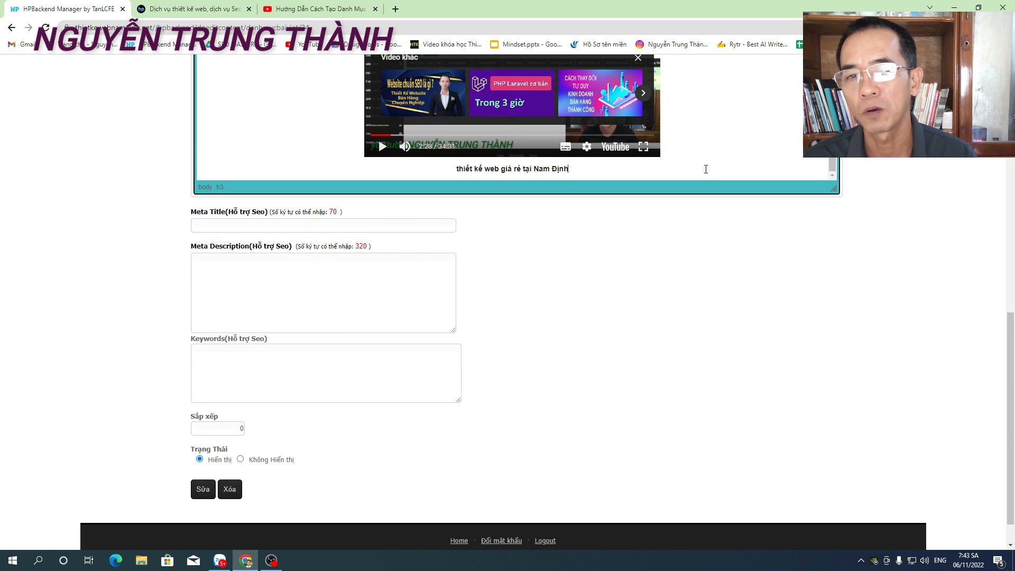
Set the Meta Title to "Những điều cần biết về Website và thiết kế website tại Nam Định"
scroll(757, 136, up, 3)
scroll(756, 136, down, 2)
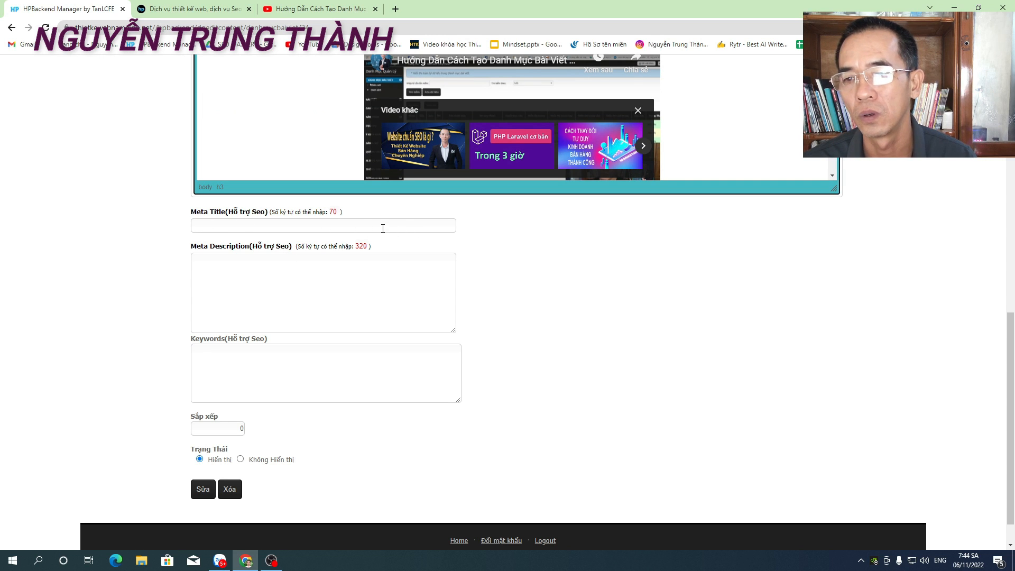
click(194, 223)
click(365, 249)
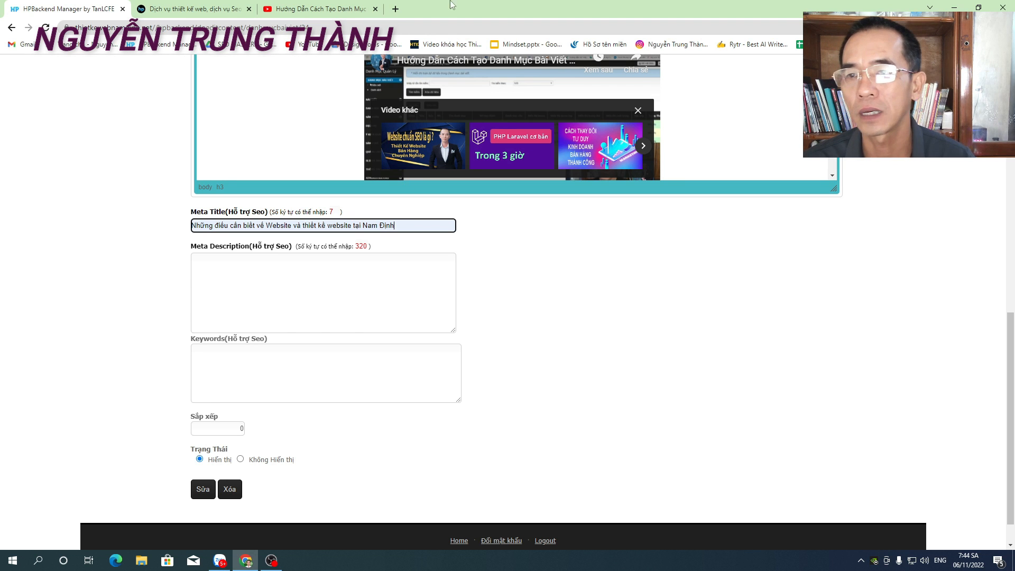
Search Google for "thiết kế web tại nam định", examine the first result's title and description, and return to the HP backend manager
click(396, 9)
text(thiết kế web tại nam định)
key(Return)
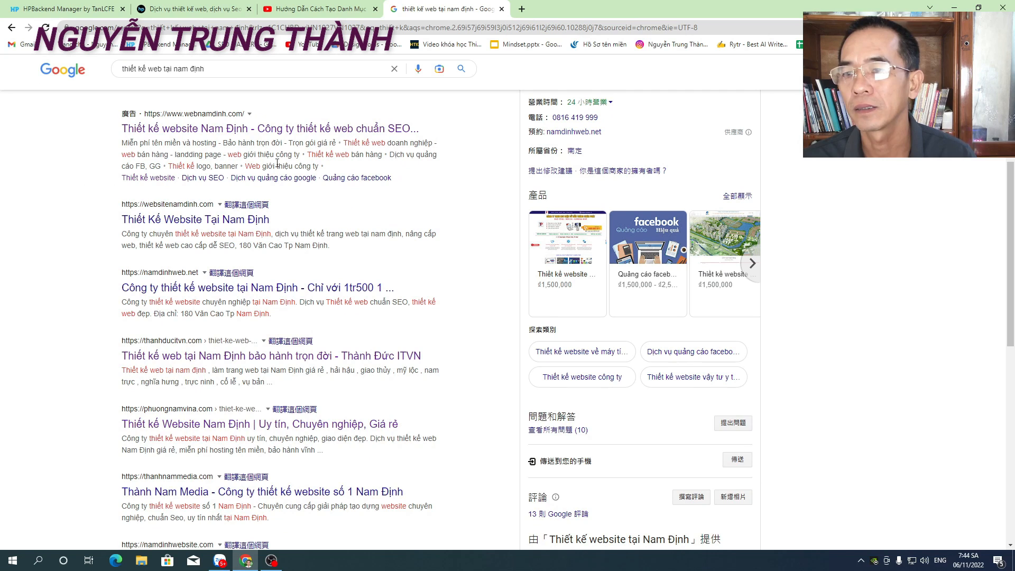
click(412, 130)
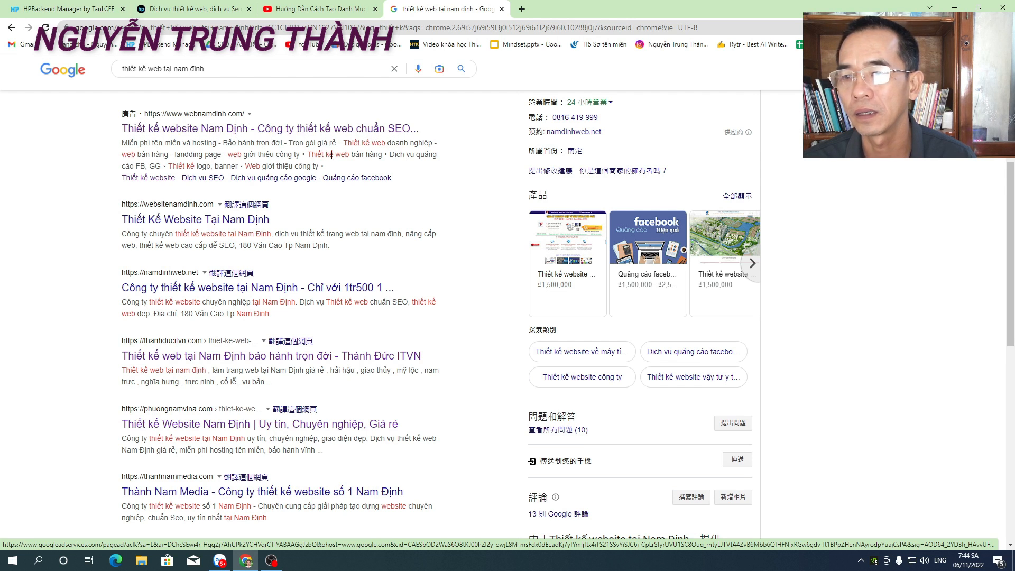
drag(319, 166, 123, 144)
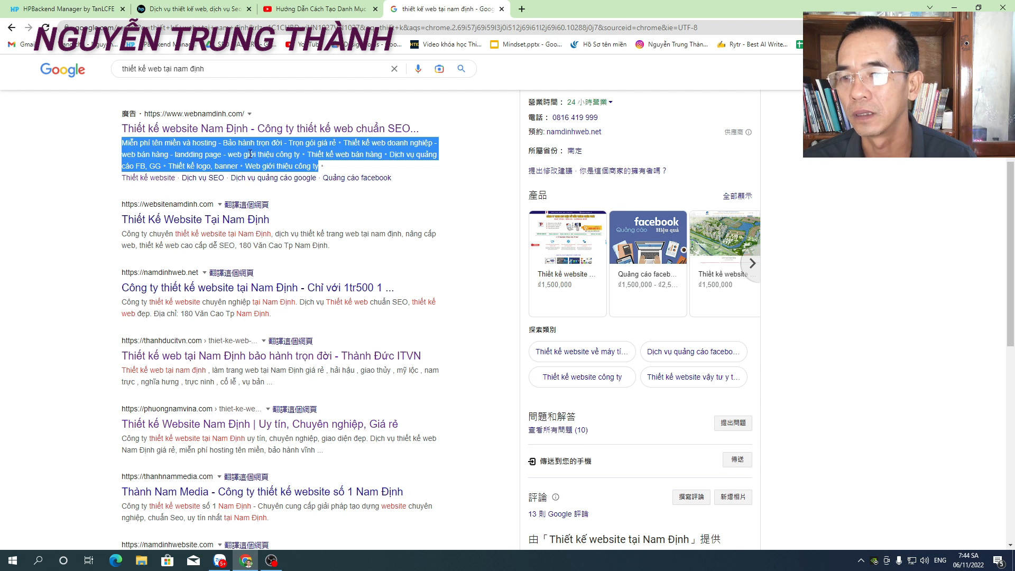
click(470, 204)
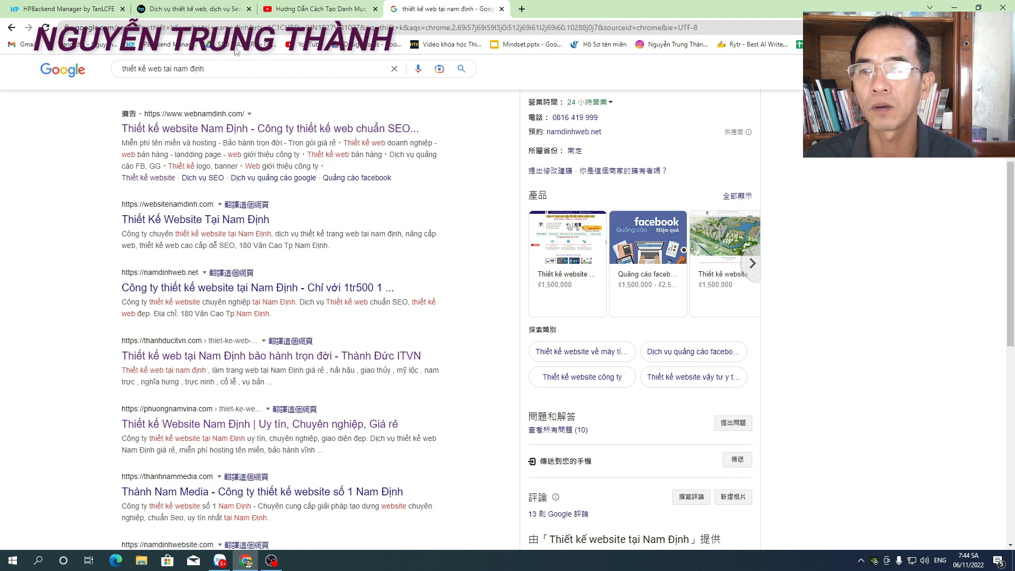
click(197, 11)
click(86, 11)
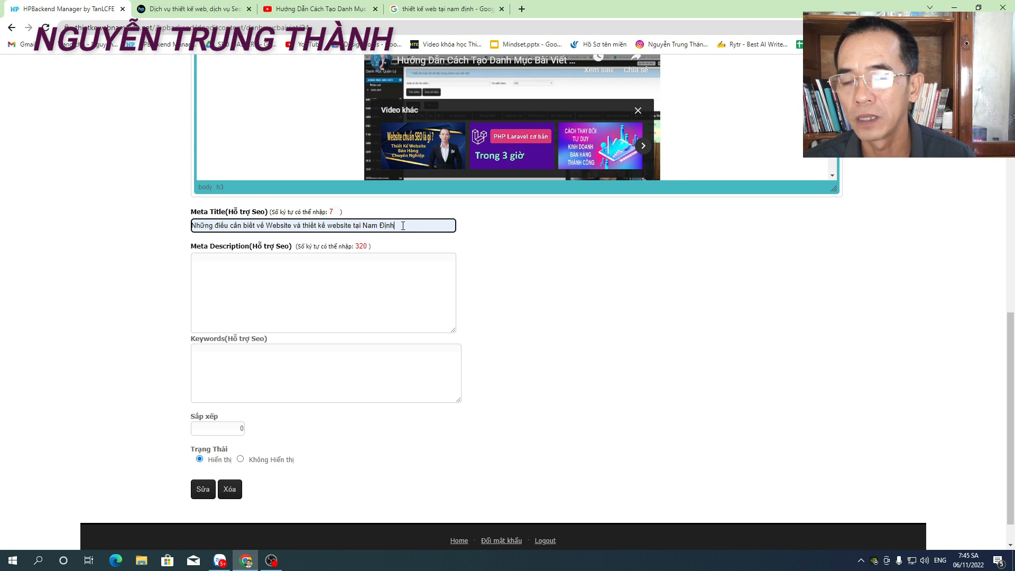
click(200, 267)
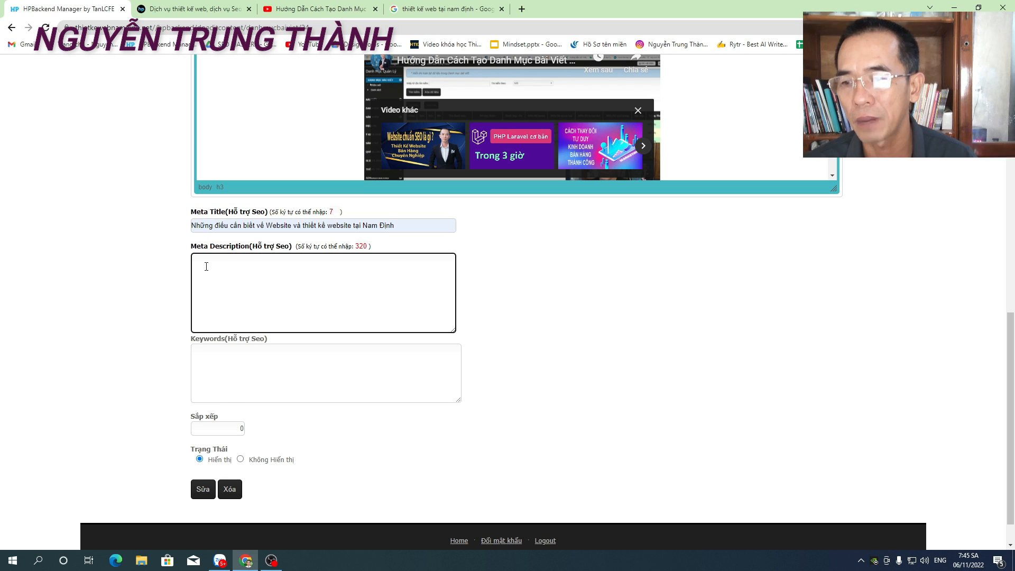
text(thiết kế web giá rẻ tại Nam Định)
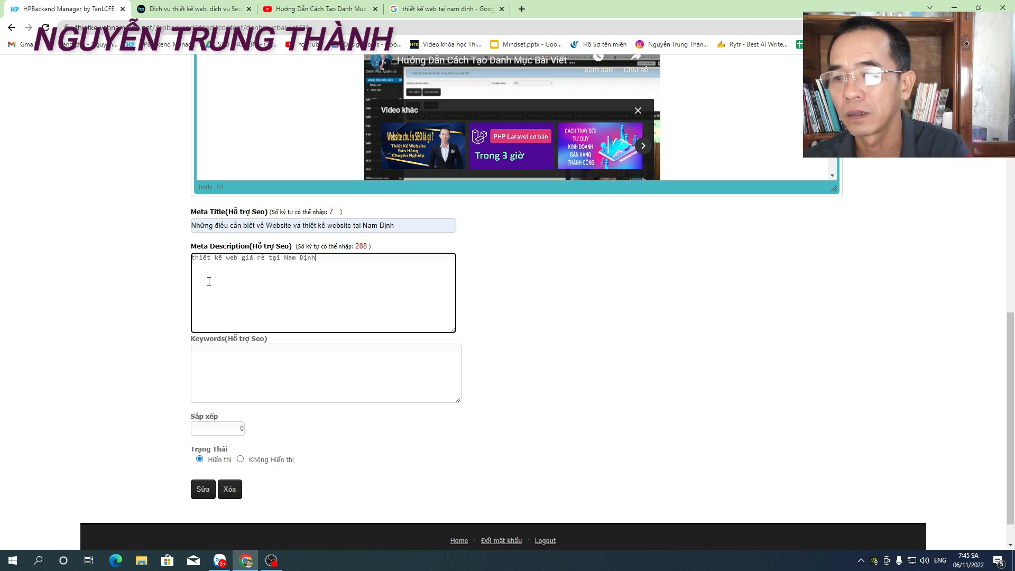
key(ctrl+z)
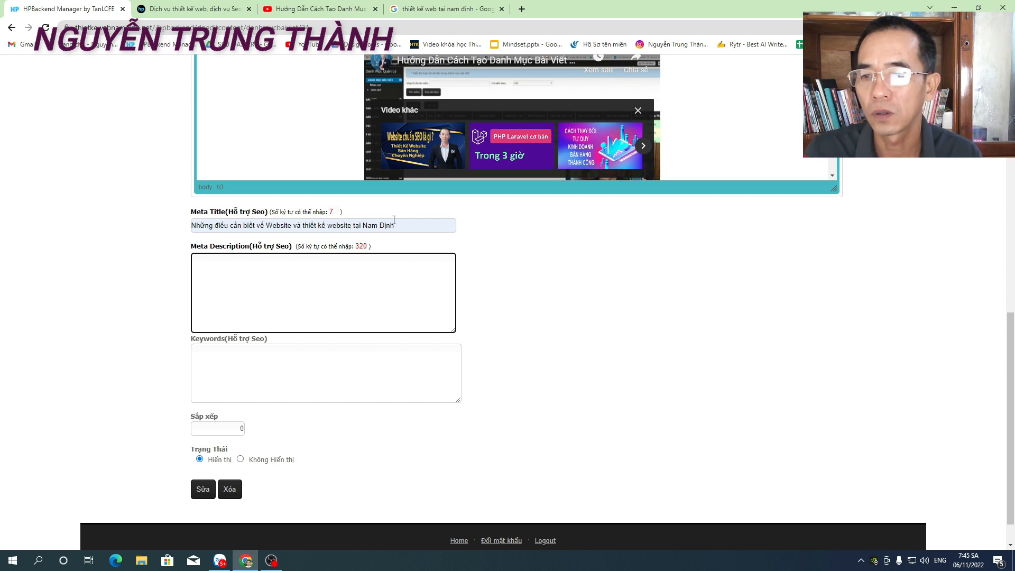
Copy the Meta Title text into the Meta Description twice, on two separate lines
triple_click(394, 225)
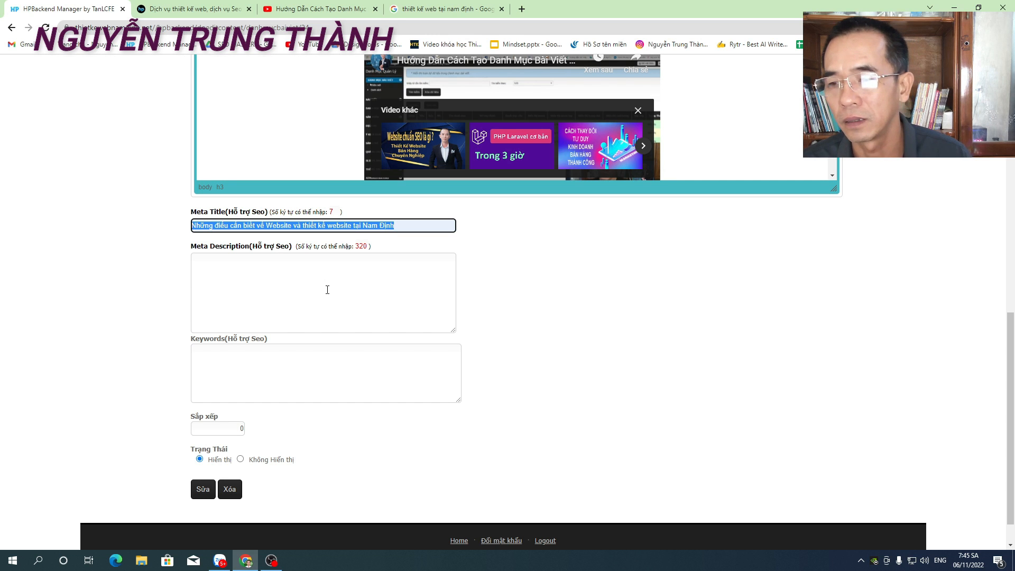
key(ctrl+c)
click(251, 270)
key(ctrl+v)
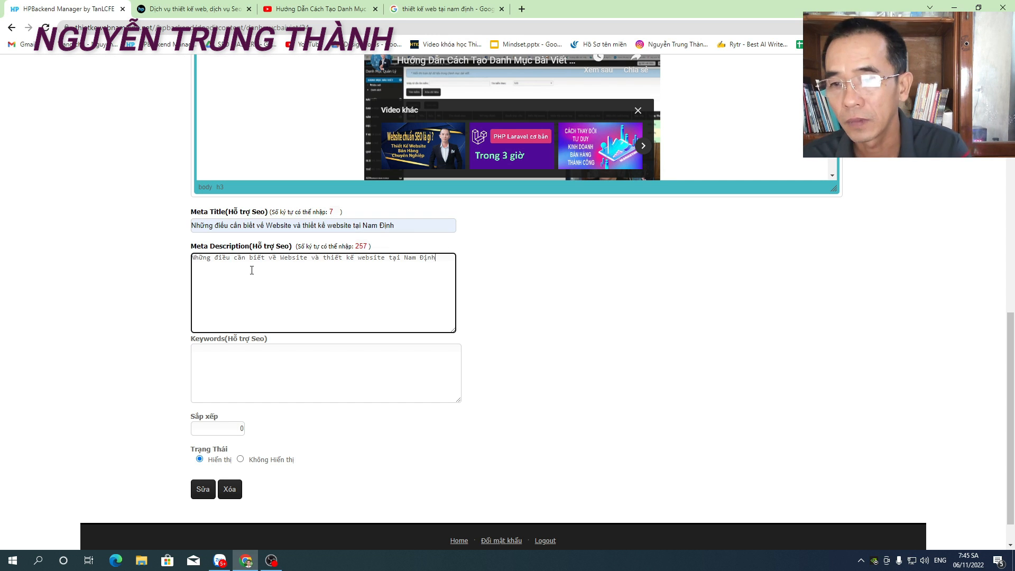
key(ctrl+v)
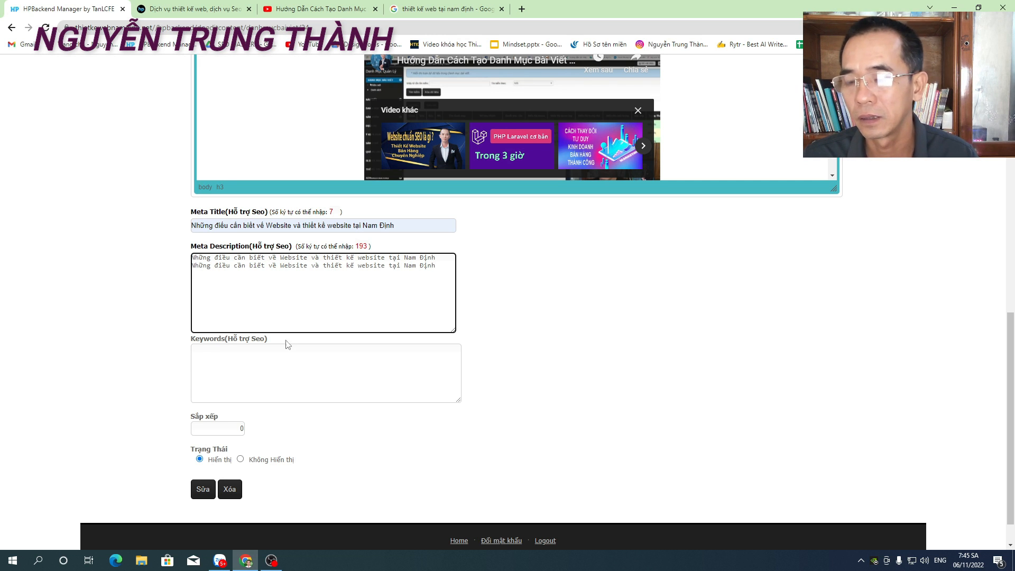
Recheck the heading content against the Meta Title and Meta Description before saving the category
scroll(235, 320, down, 1)
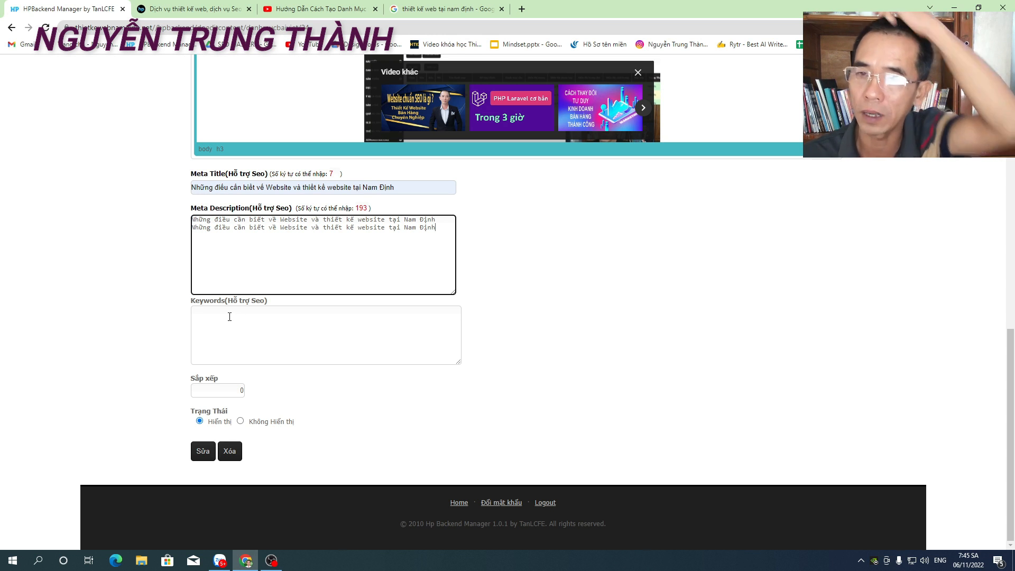
scroll(512, 217, up, 4)
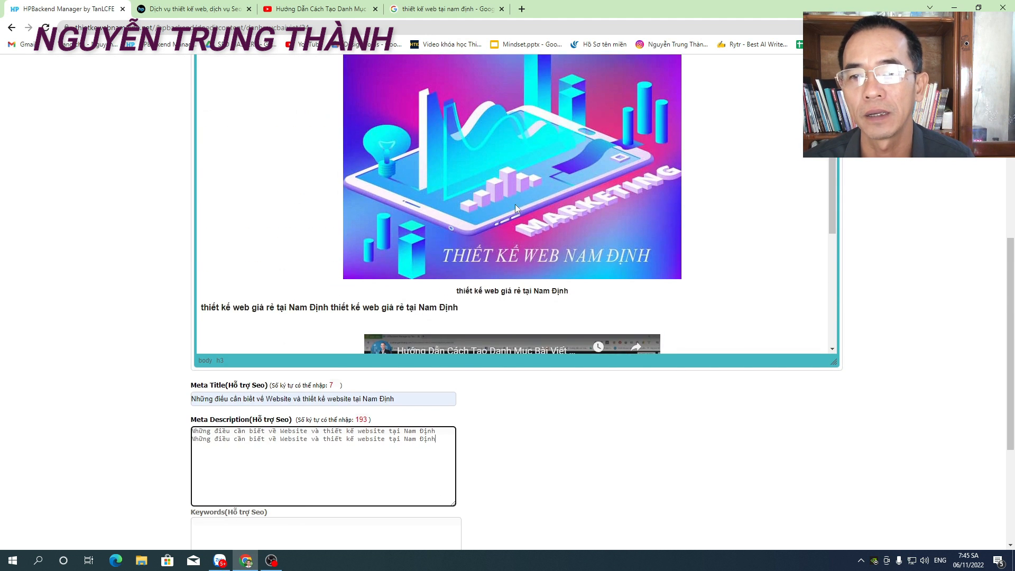
scroll(513, 202, up, 5)
drag(587, 260, 458, 258)
click(714, 306)
scroll(715, 306, down, 3)
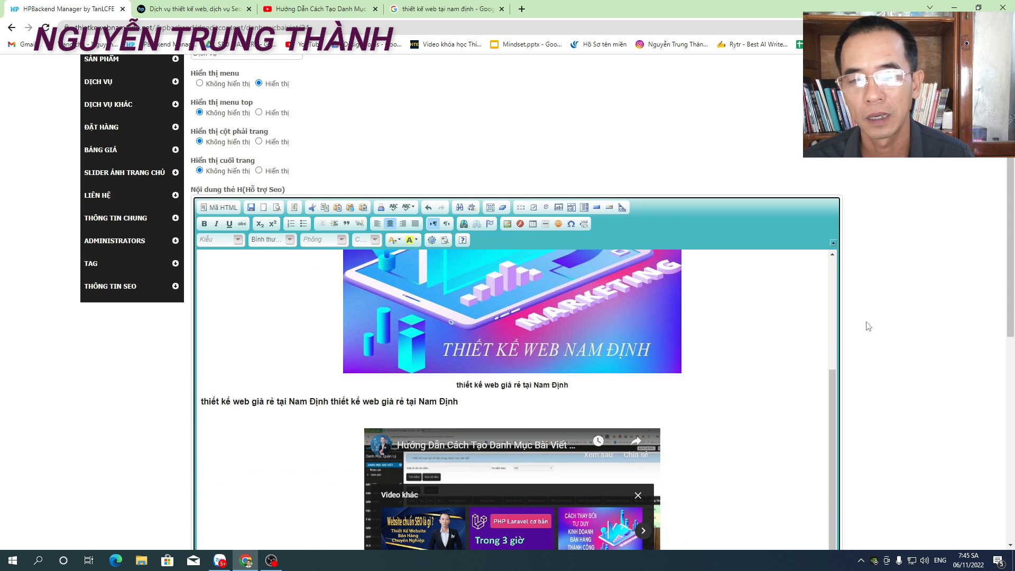
scroll(868, 326, down, 9)
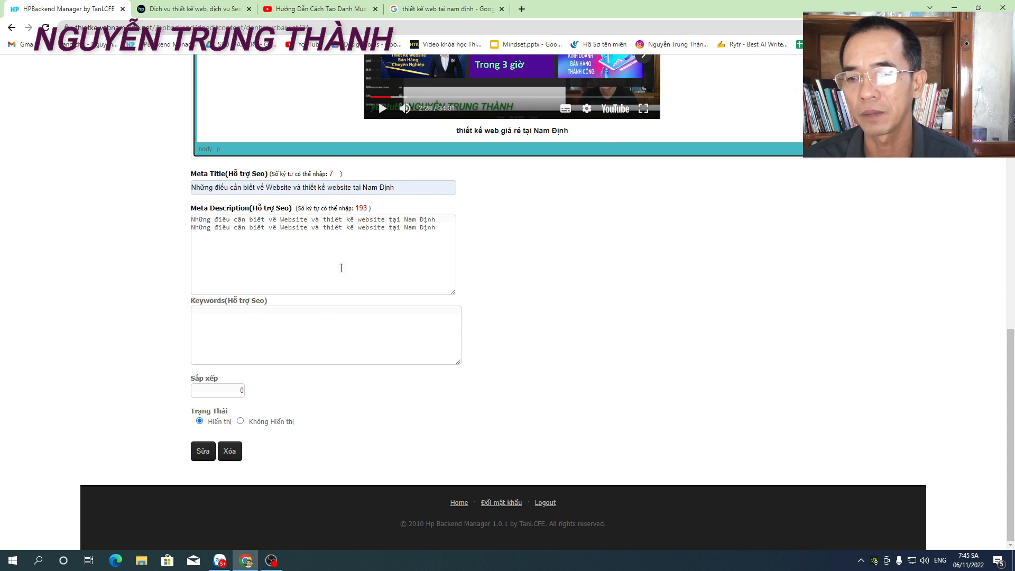
Save the updated heading content and meta fields of DANH MỤC A
scroll(578, 163, up, 10)
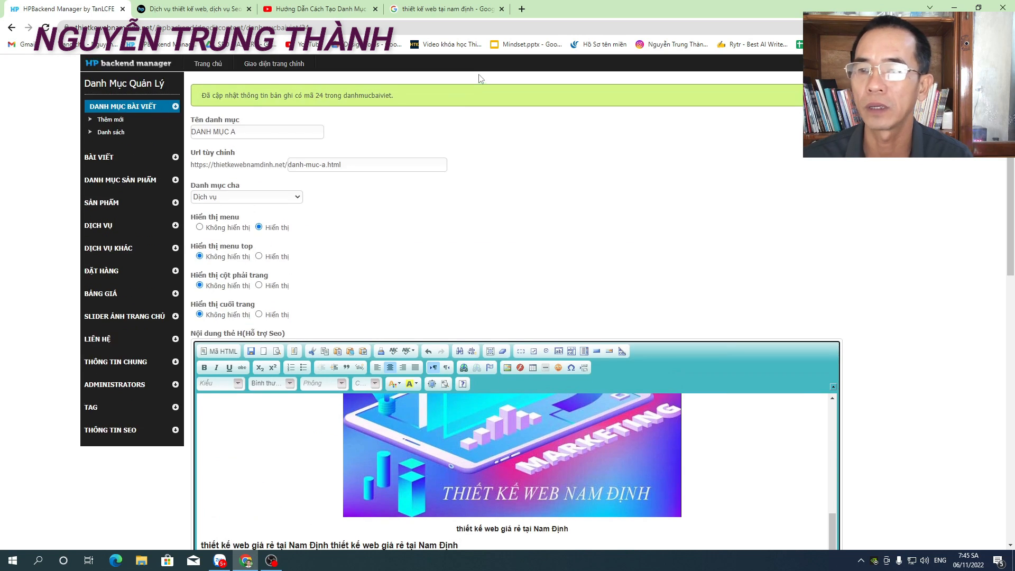
scroll(446, 147, down, 12)
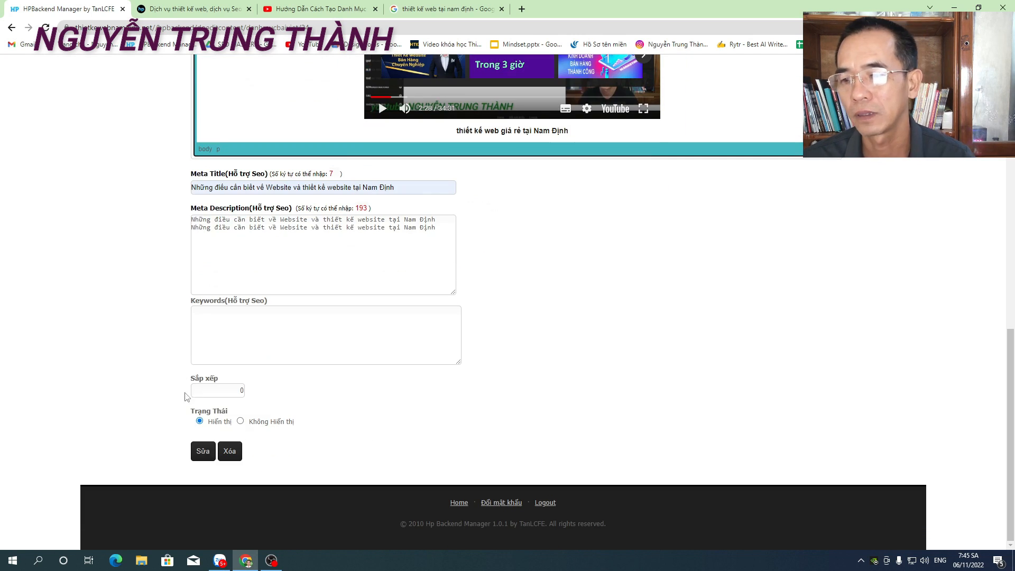
click(203, 451)
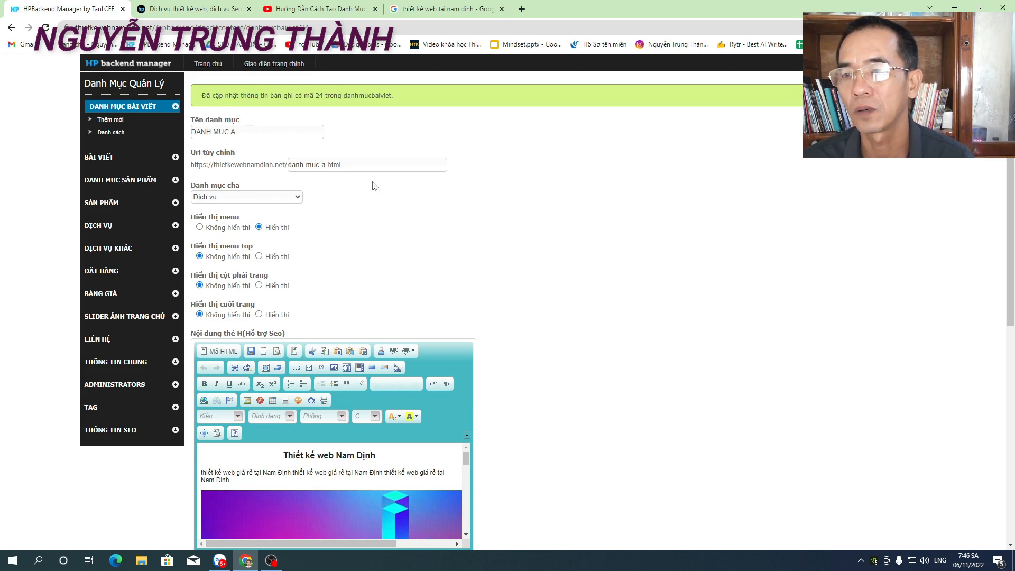
Switch to the public website, go to its home page and open the DANH MỤC A page to check the published content
click(212, 13)
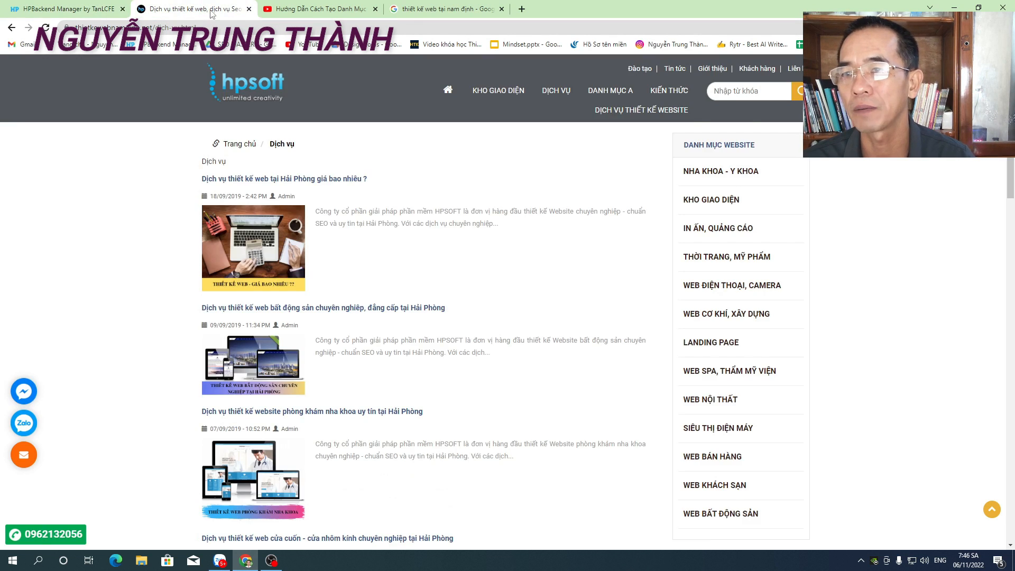
click(447, 90)
scroll(741, 272, down, 6)
scroll(720, 268, up, 6)
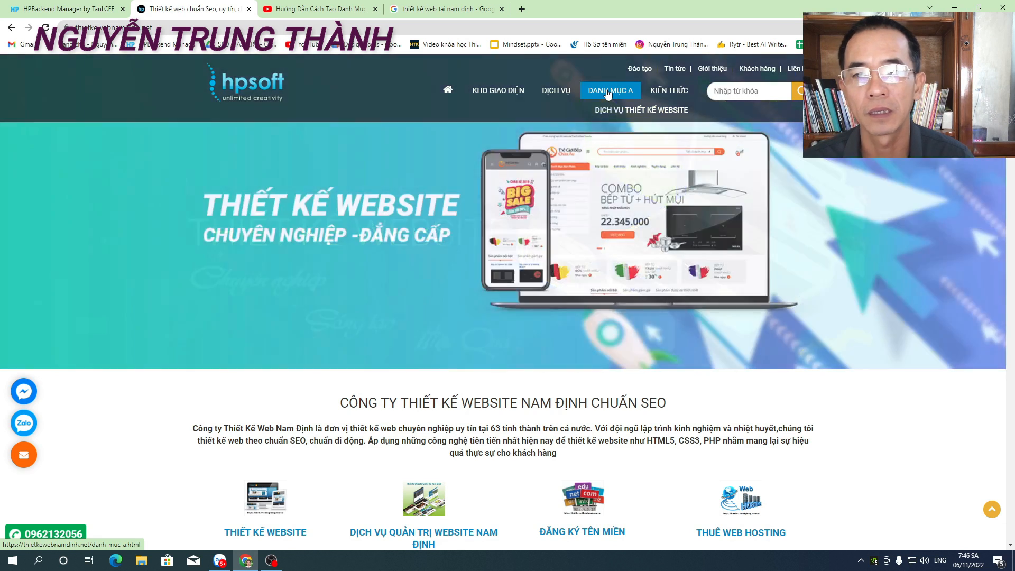
click(607, 91)
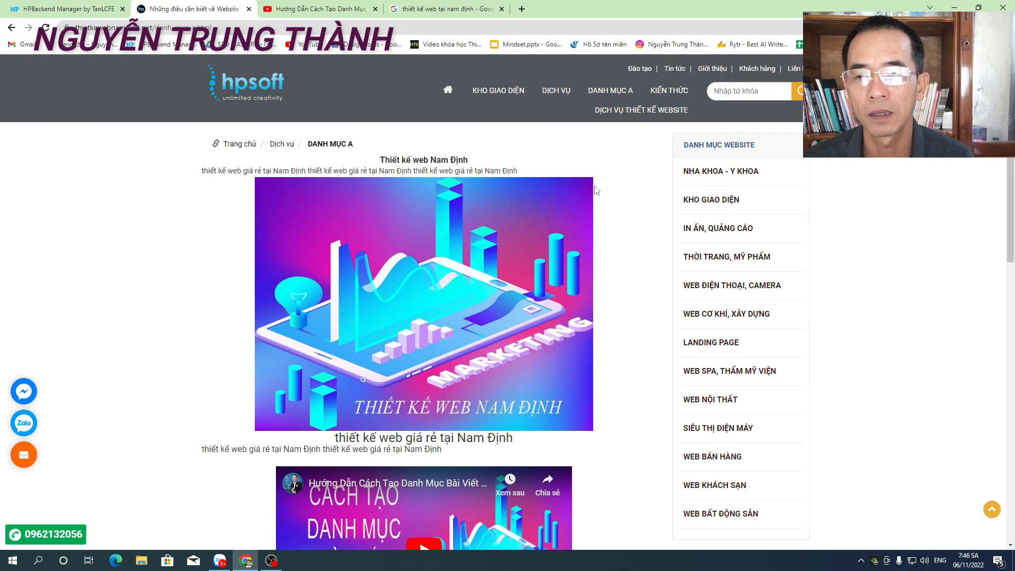
Look over the published DANH MỤC A page and outline its headings with the web developer extension
scroll(596, 190, down, 5)
scroll(597, 190, up, 3)
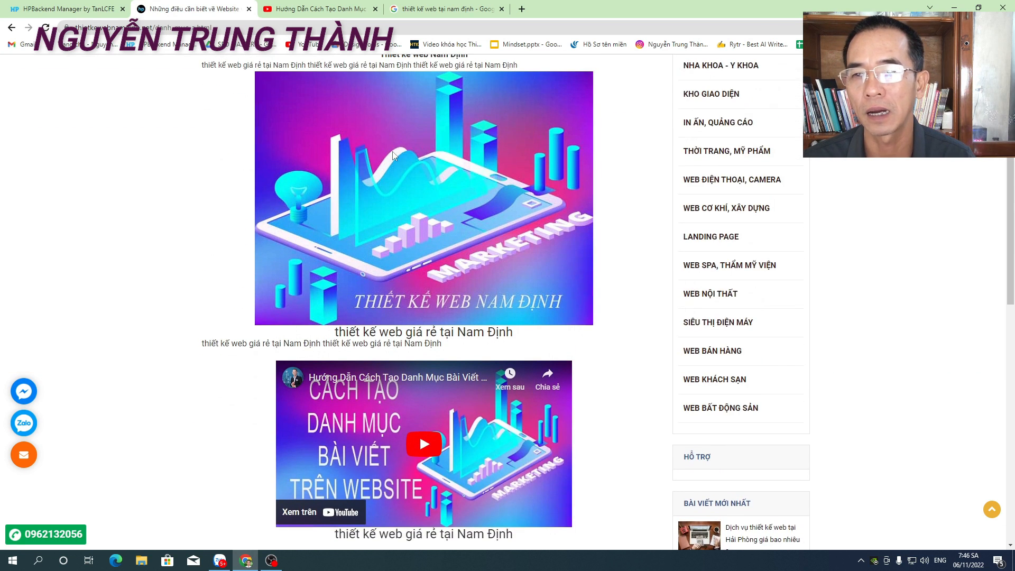
scroll(392, 155, up, 2)
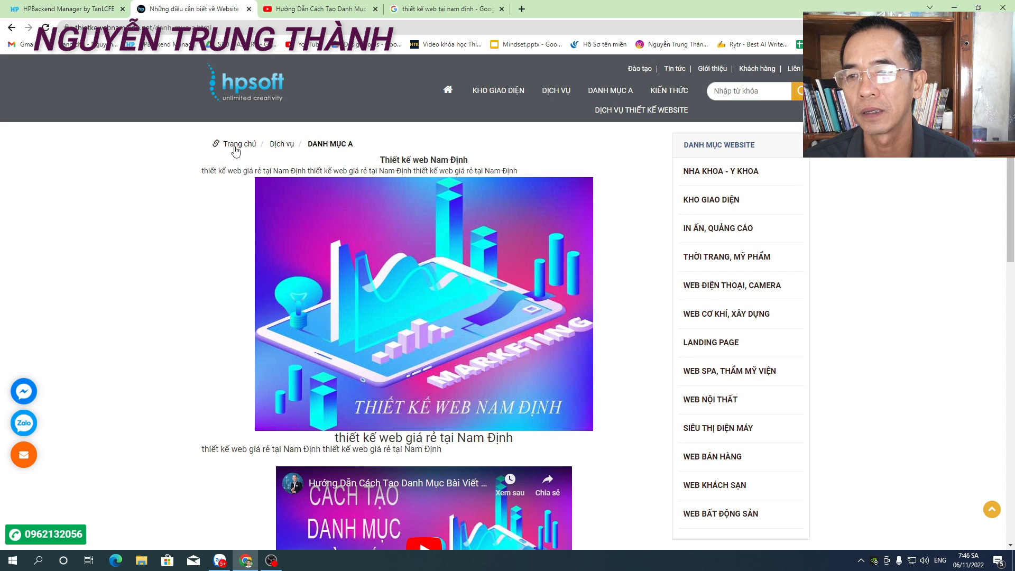
mouse_move(562, 99)
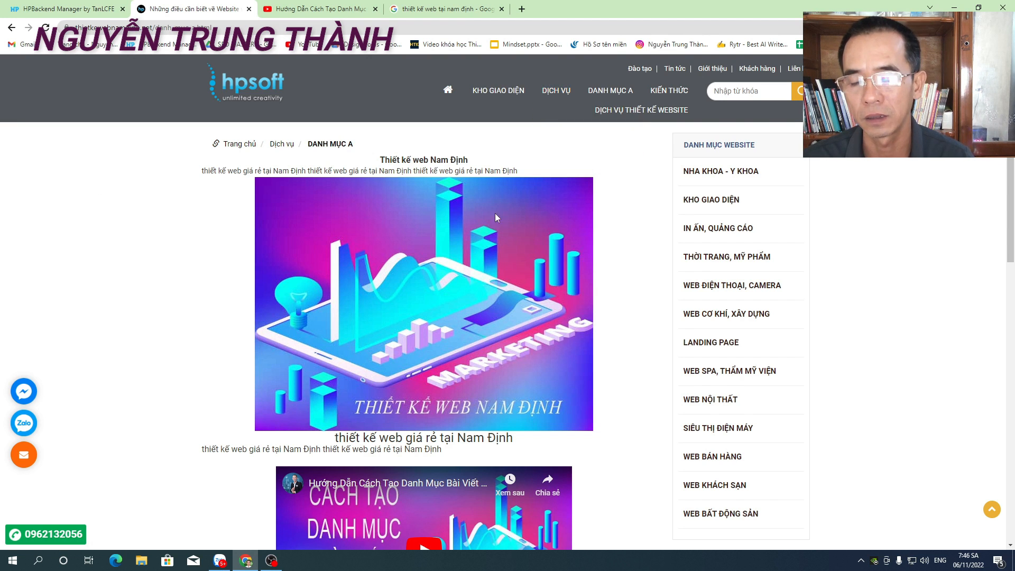
scroll(496, 217, down, 5)
scroll(496, 228, up, 5)
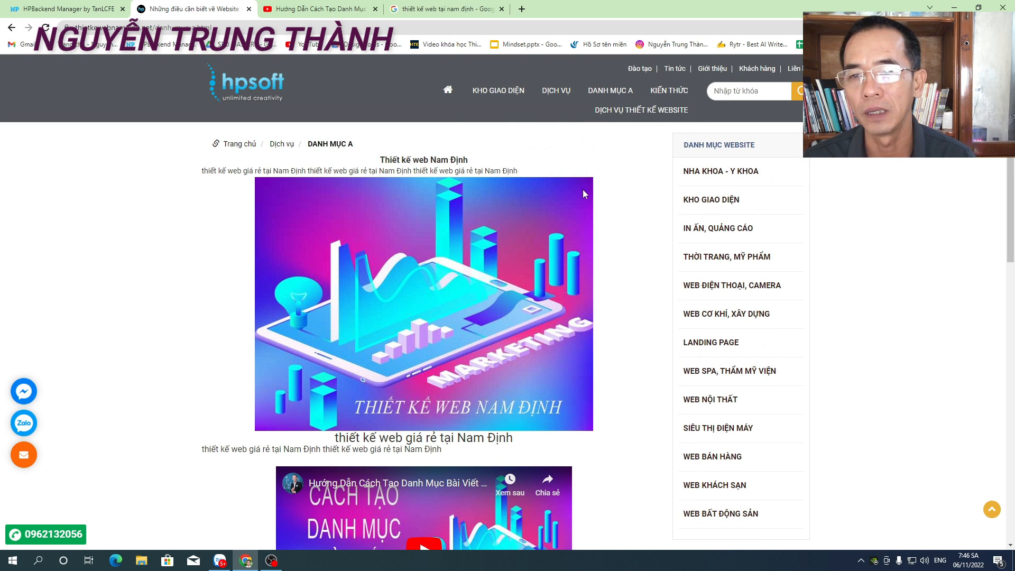
click(901, 28)
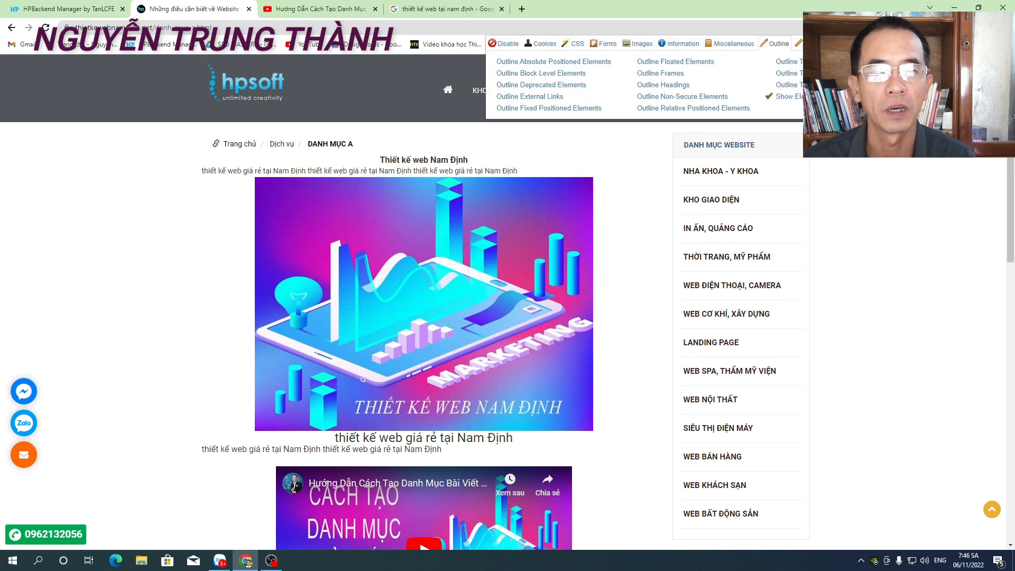
click(663, 85)
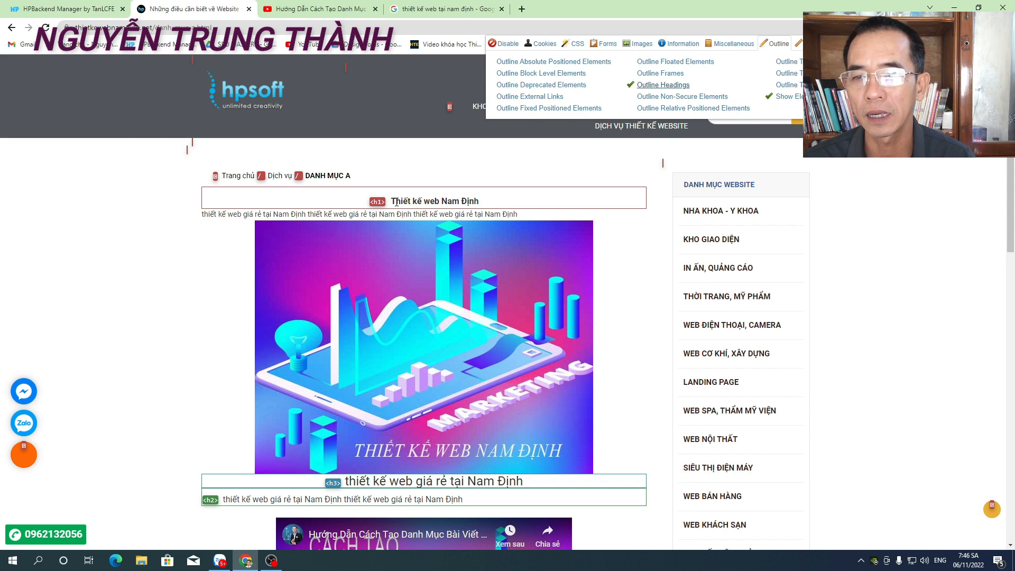
Examine the H1, H2 and H3 tags on the page, from the "Thiết kế web Nam Định" title to the caption below the video
drag(392, 200, 478, 200)
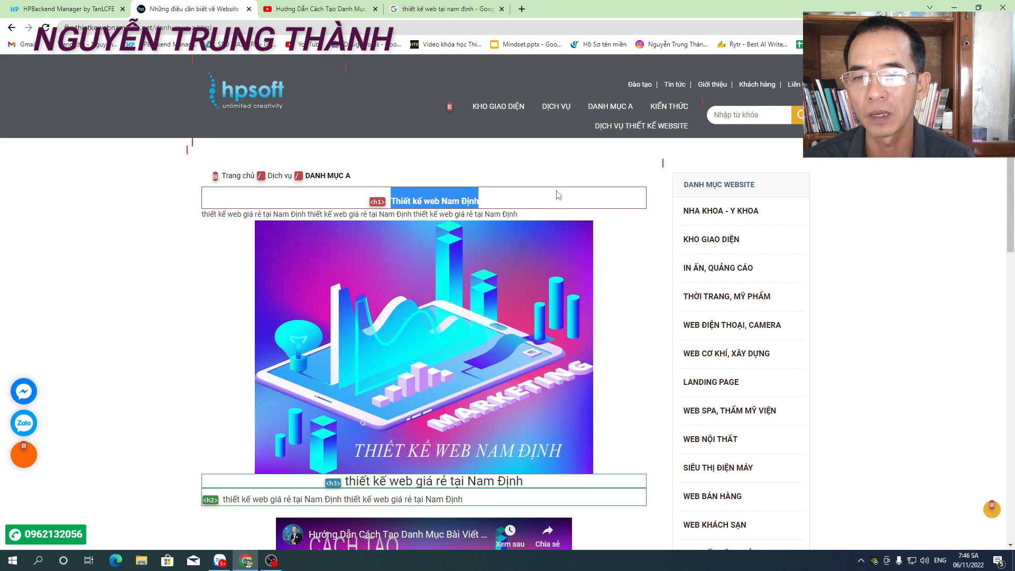
scroll(559, 194, down, 1)
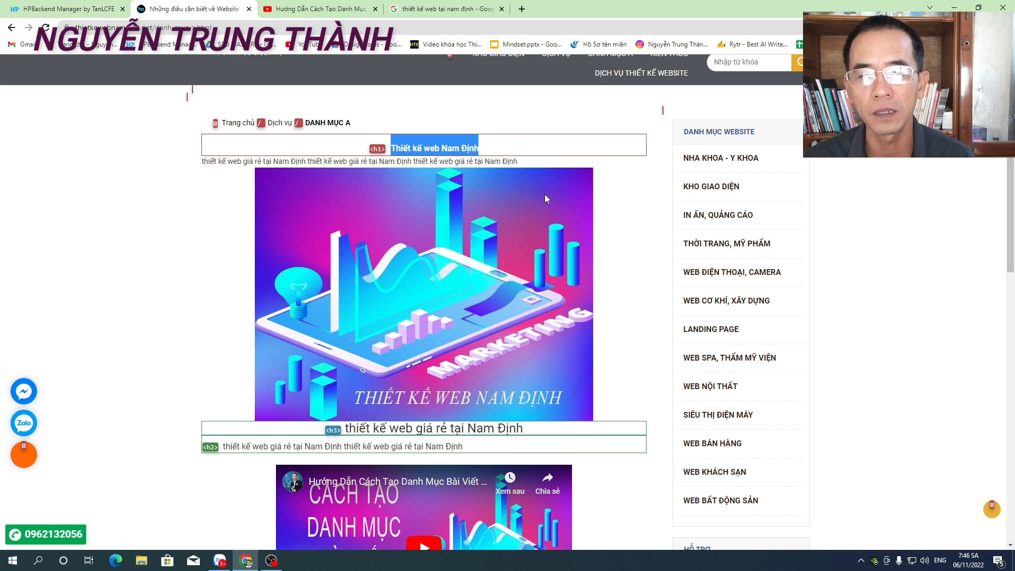
scroll(546, 199, down, 3)
scroll(542, 197, up, 4)
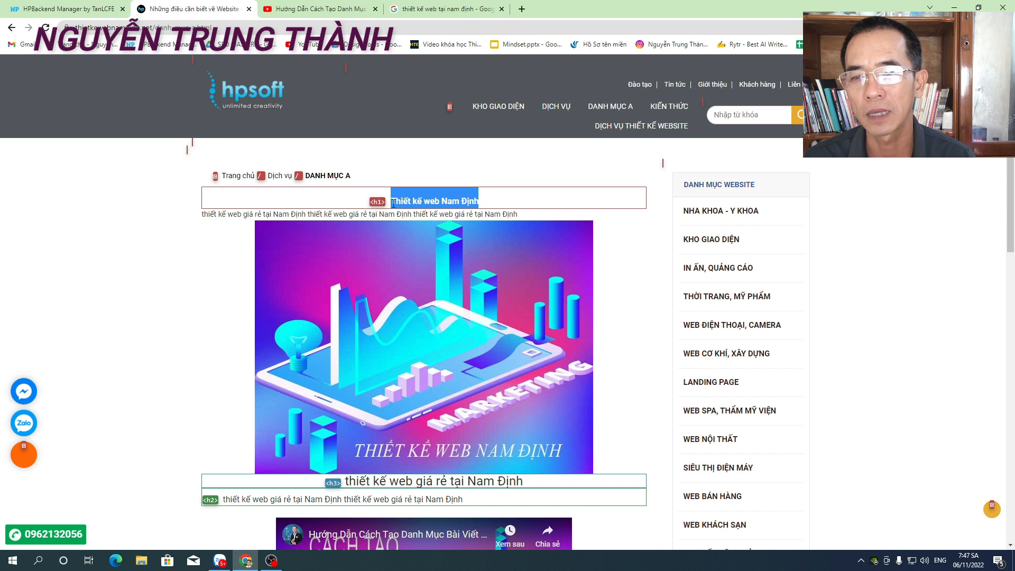
scroll(379, 209, down, 6)
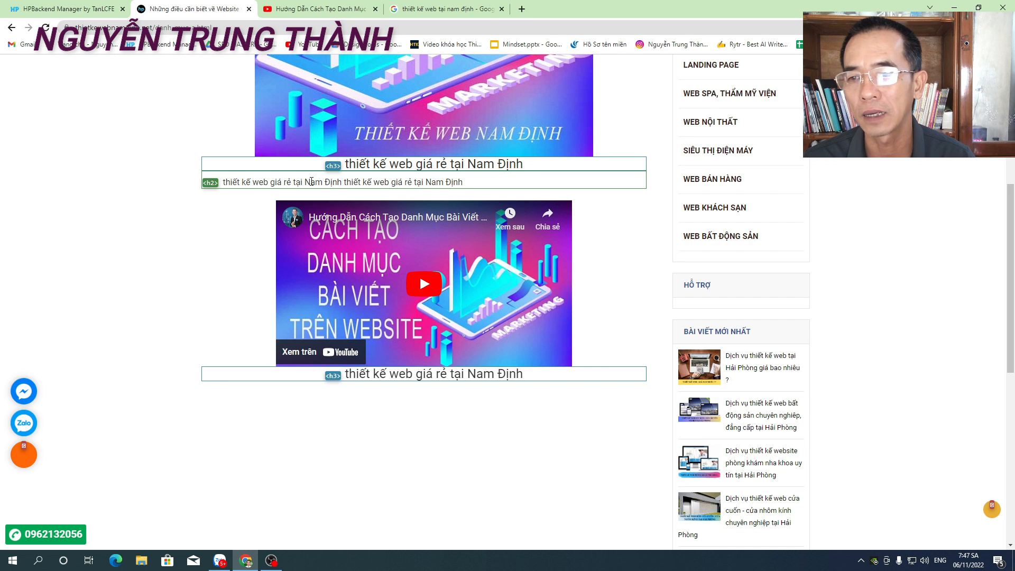
scroll(260, 183, up, 6)
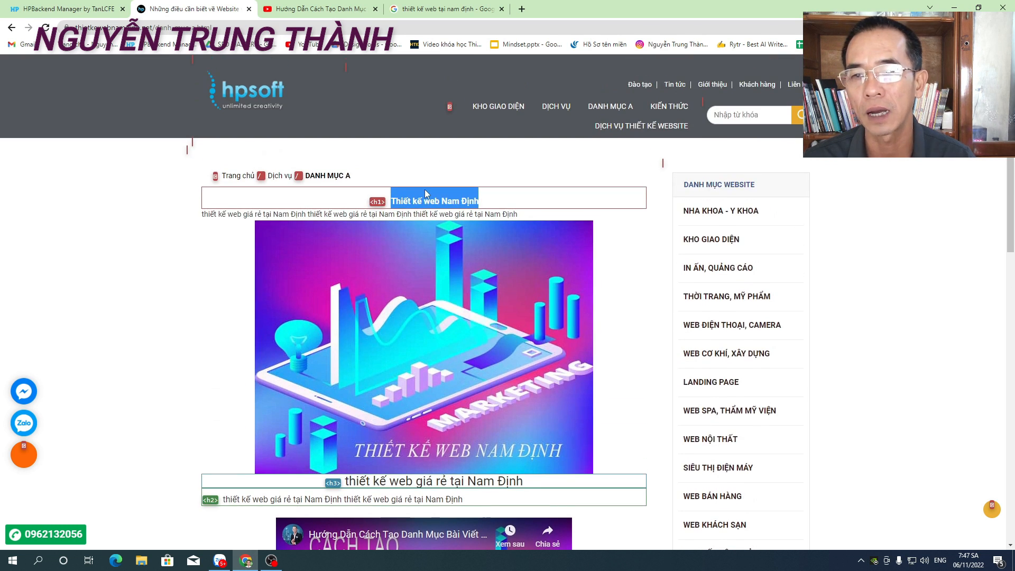
scroll(425, 199, down, 6)
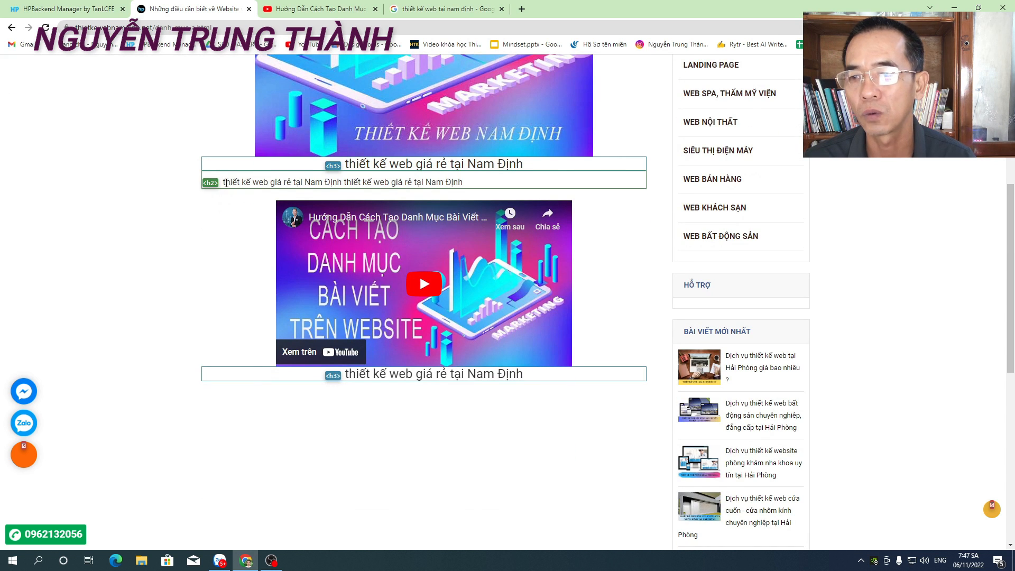
scroll(483, 319, down, 2)
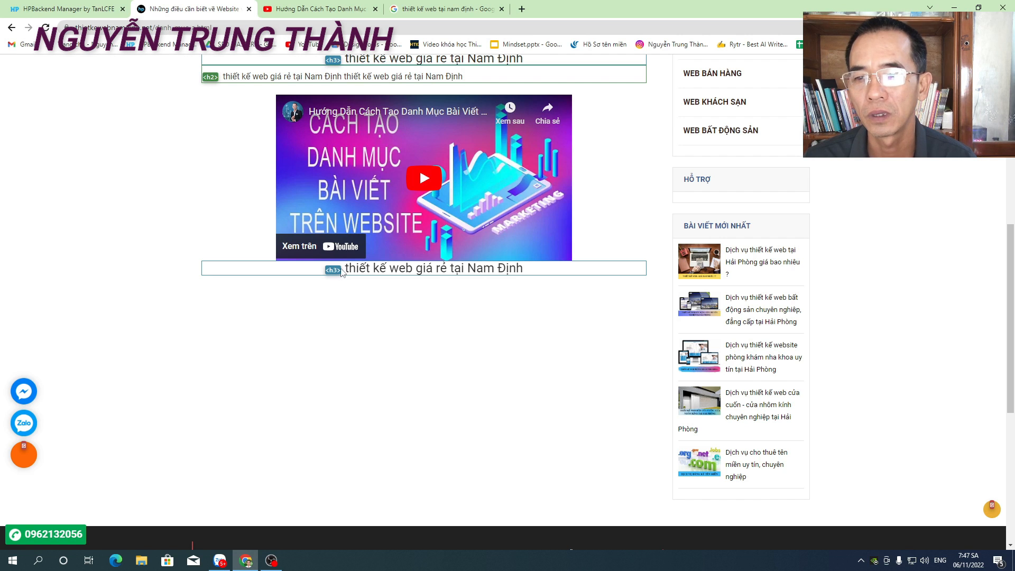
scroll(370, 207, up, 3)
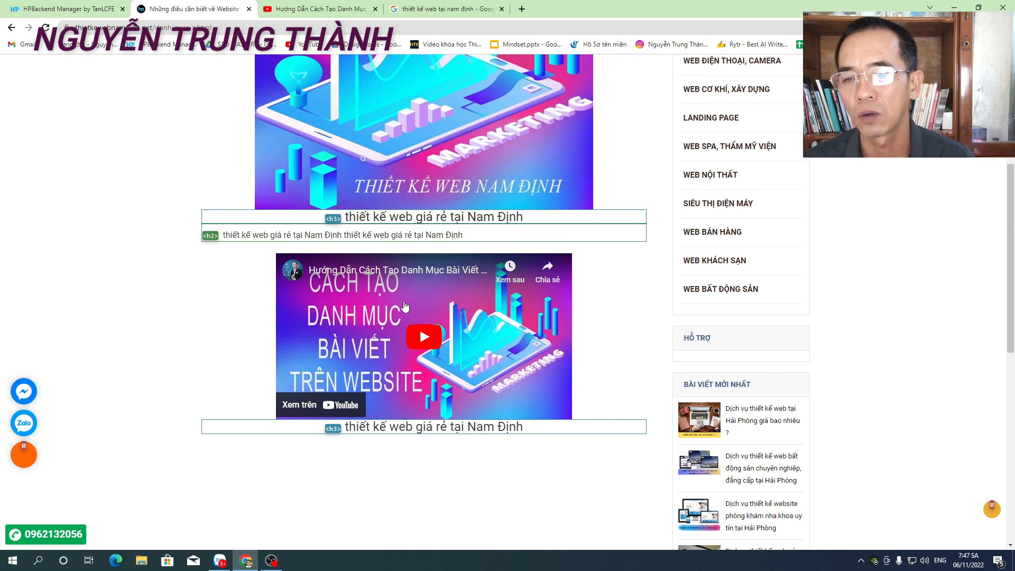
scroll(407, 296, up, 4)
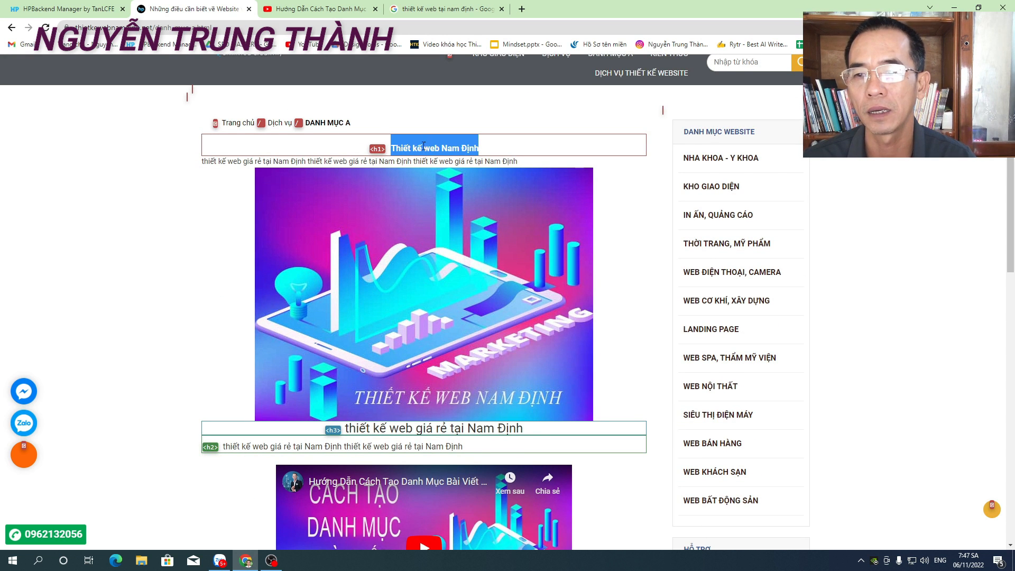
click(631, 224)
scroll(625, 264, down, 3)
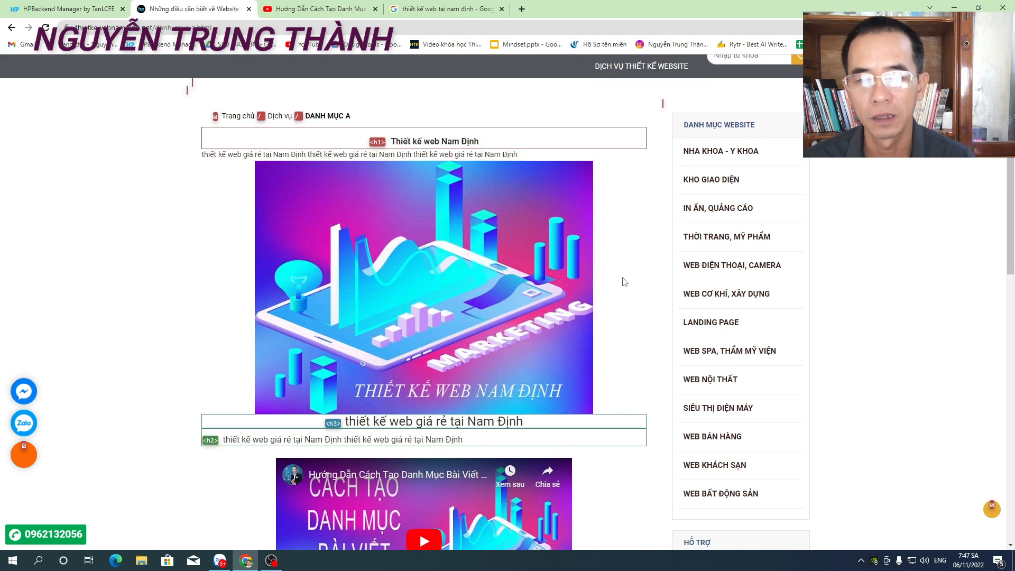
Test the embedded YouTube video by playing it briefly and pausing it, and return to the start of the page
scroll(626, 285, down, 3)
click(424, 231)
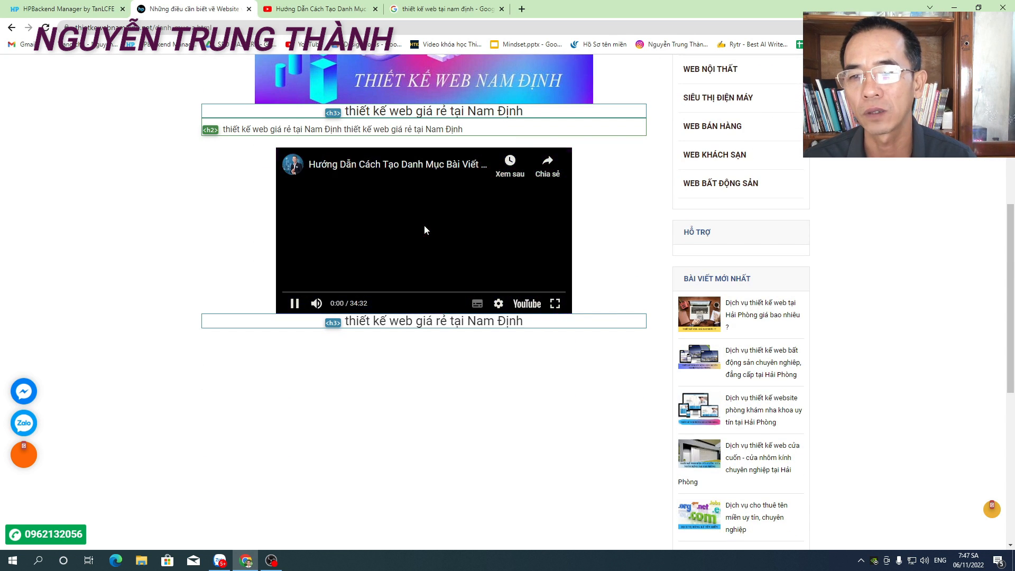
click(295, 303)
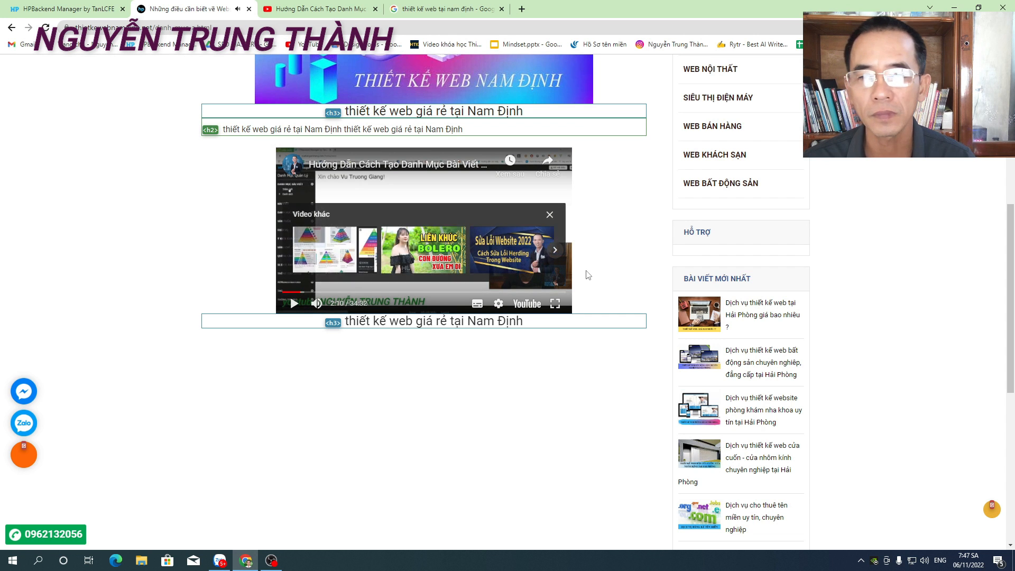
scroll(589, 275, up, 2)
scroll(587, 274, up, 5)
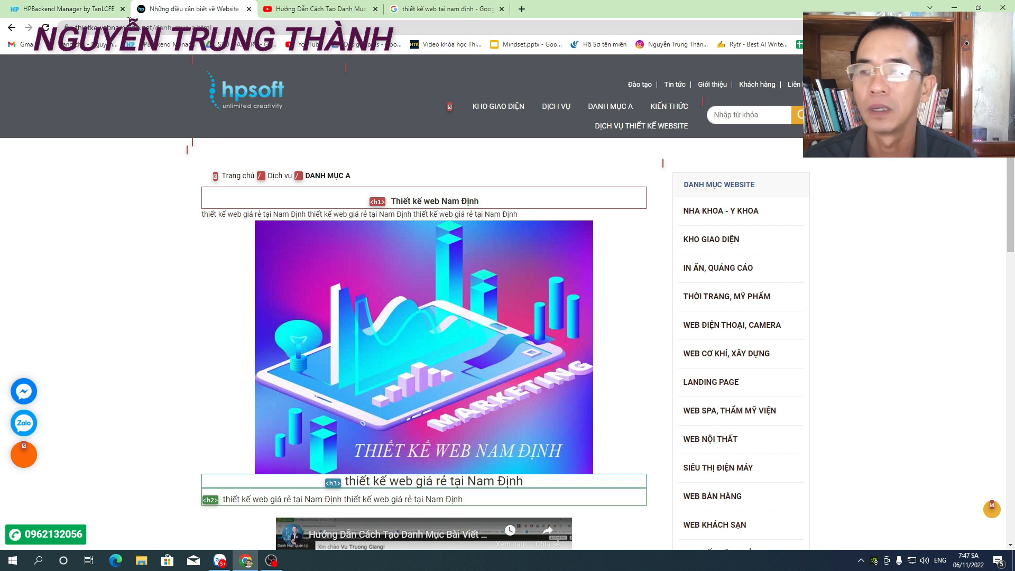
Switch to HP Backend Manager and review the fields of the DANH MỤC A category form
click(82, 9)
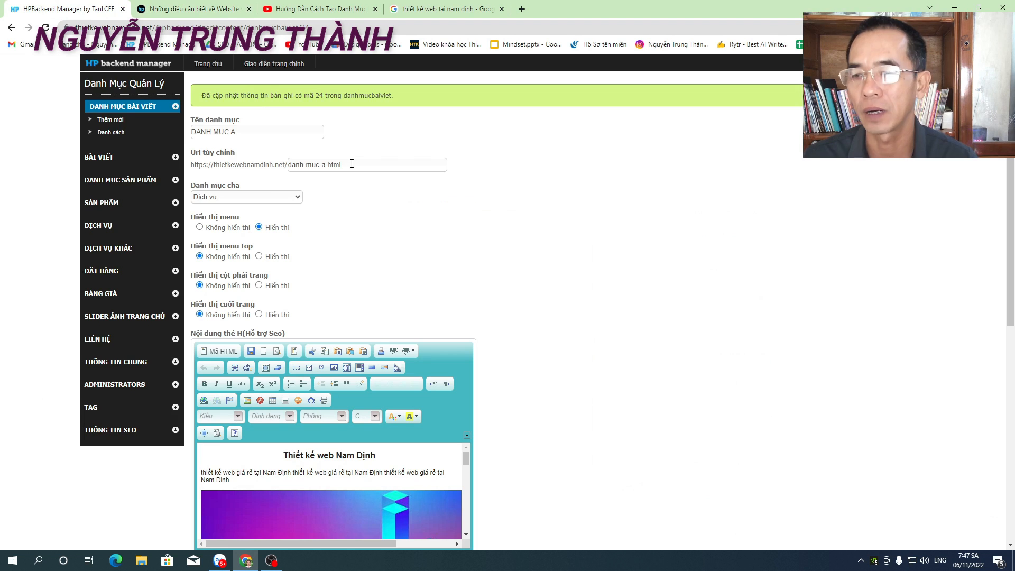
scroll(390, 199, down, 3)
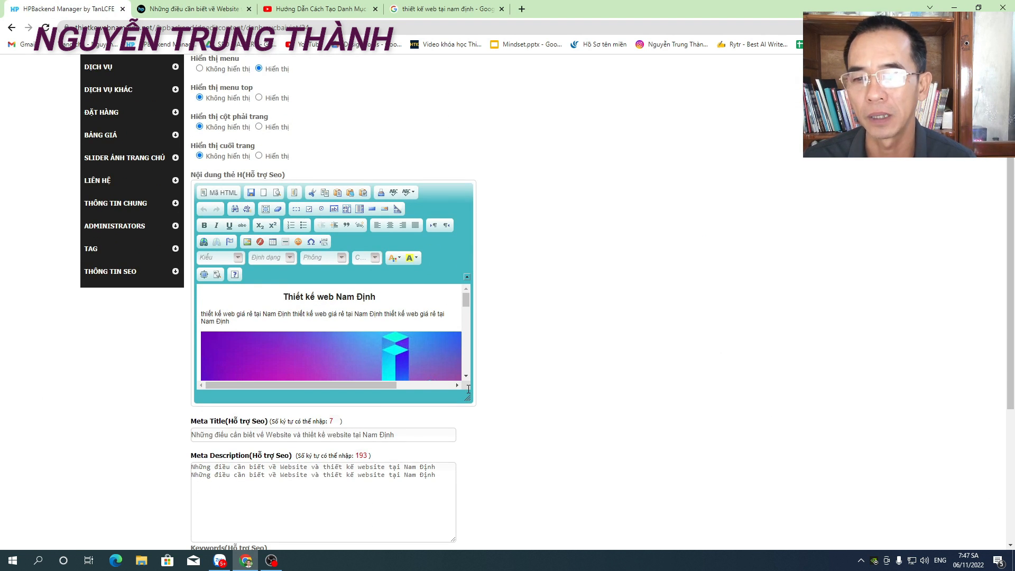
scroll(425, 261, up, 3)
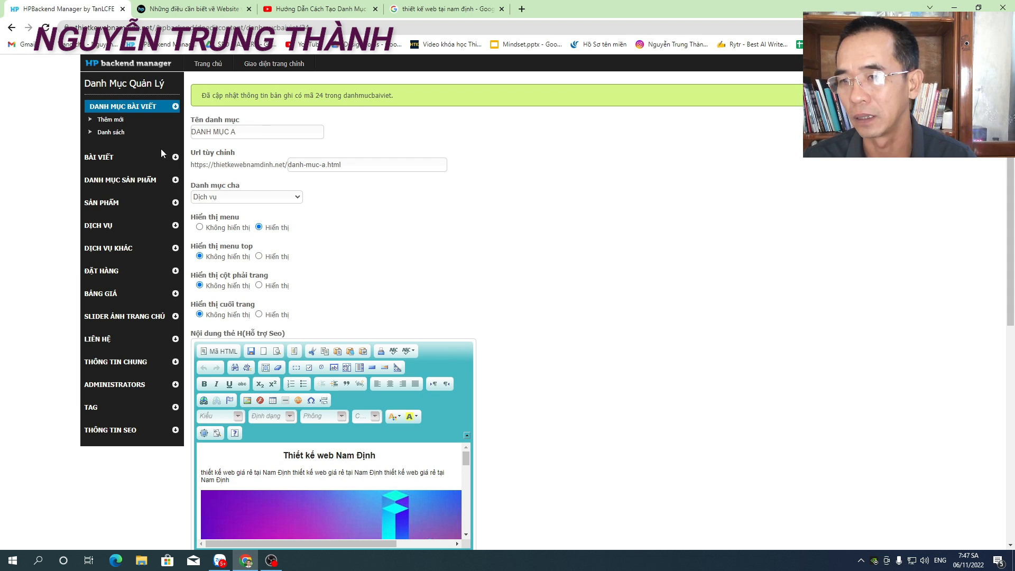
Open the list of all articles (Bài viết) in the backend and look through its entries
click(176, 159)
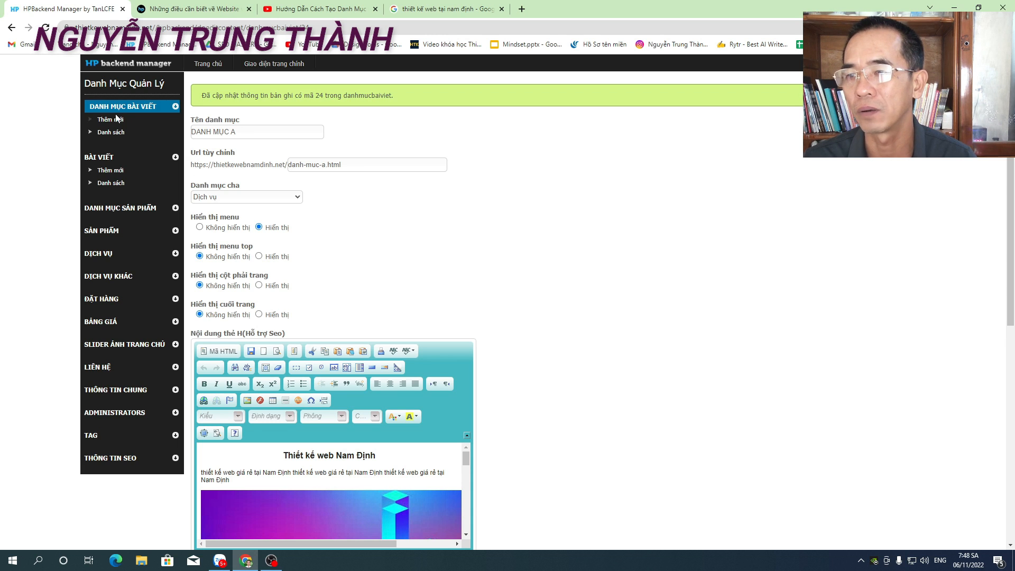
scroll(375, 276, down, 5)
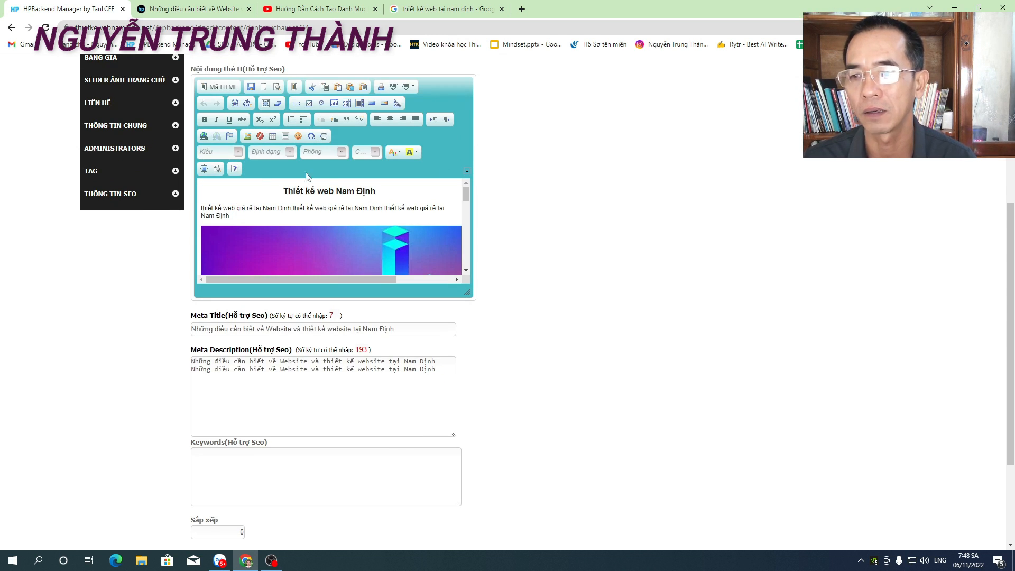
scroll(318, 272, up, 3)
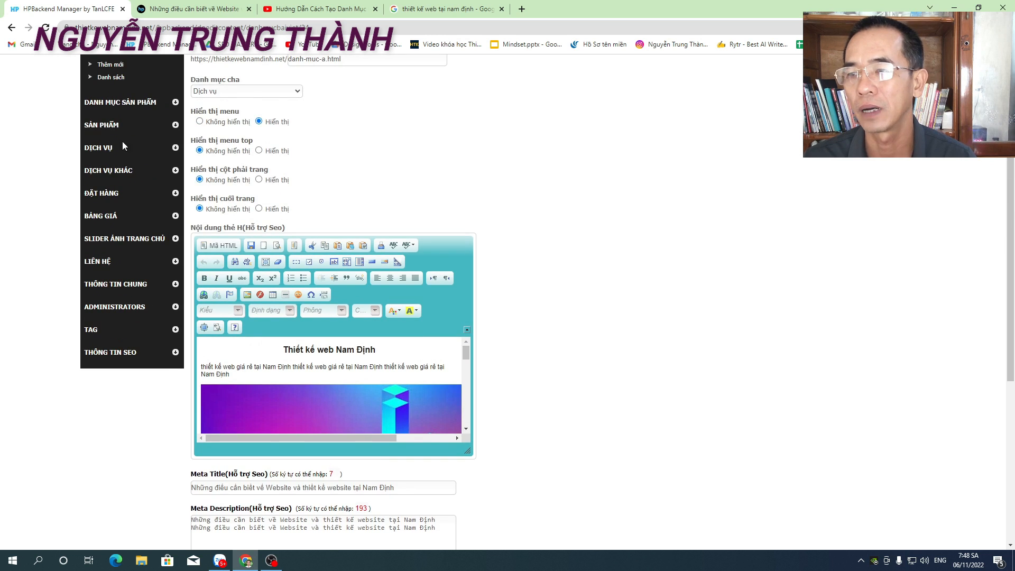
scroll(133, 97, up, 2)
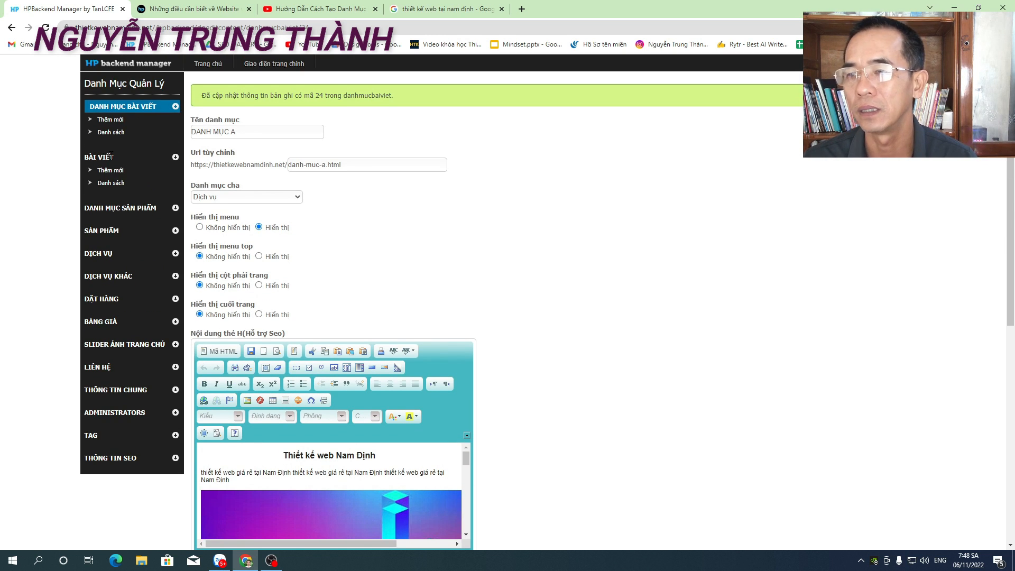
click(100, 183)
scroll(436, 242, down, 3)
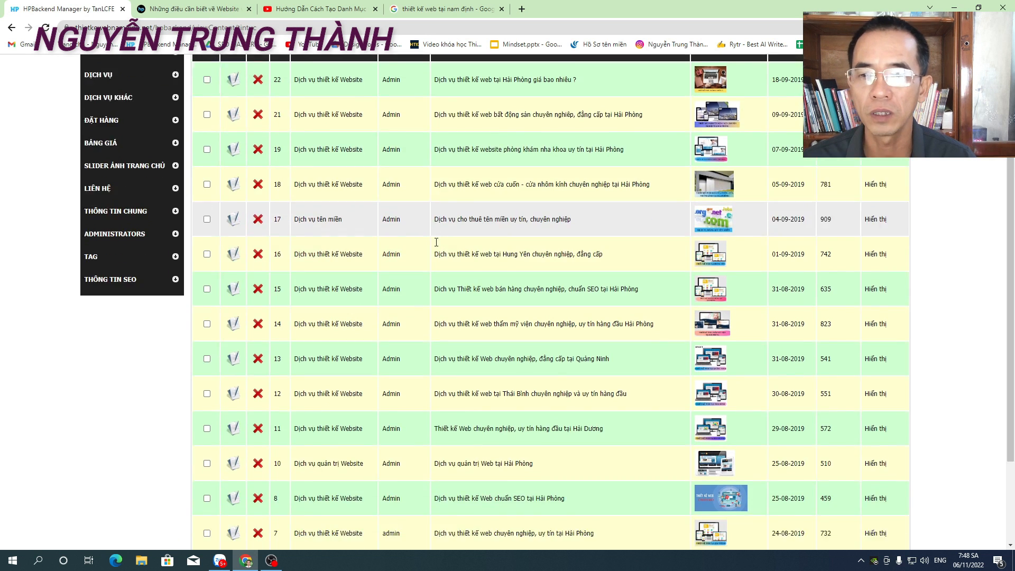
scroll(437, 241, down, 3)
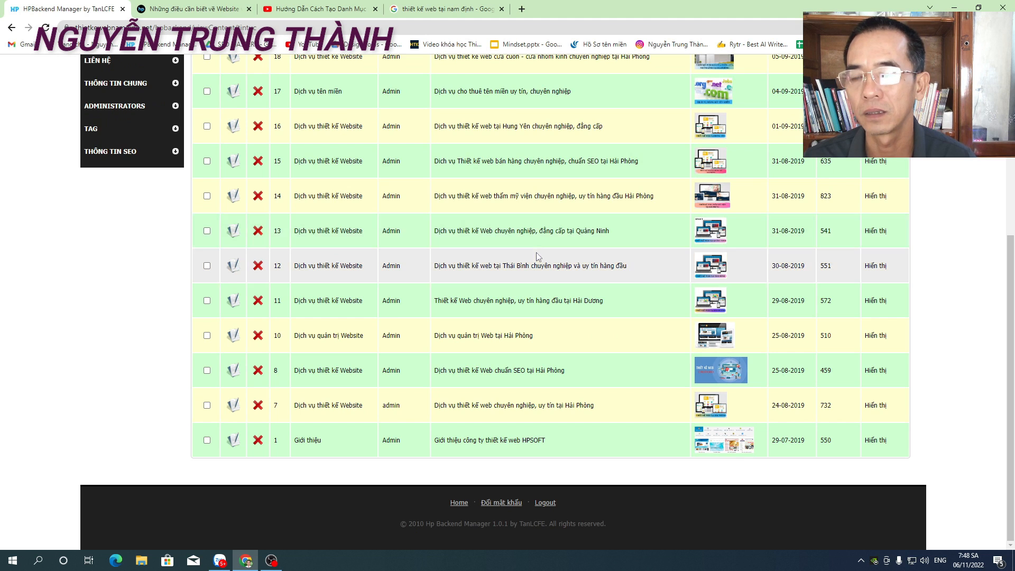
scroll(538, 256, up, 4)
scroll(532, 230, up, 2)
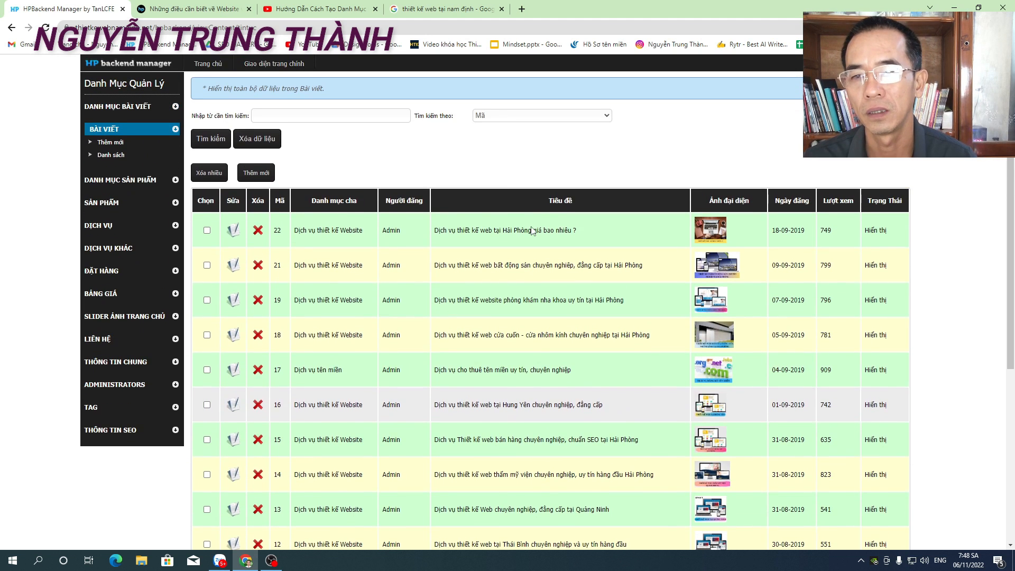
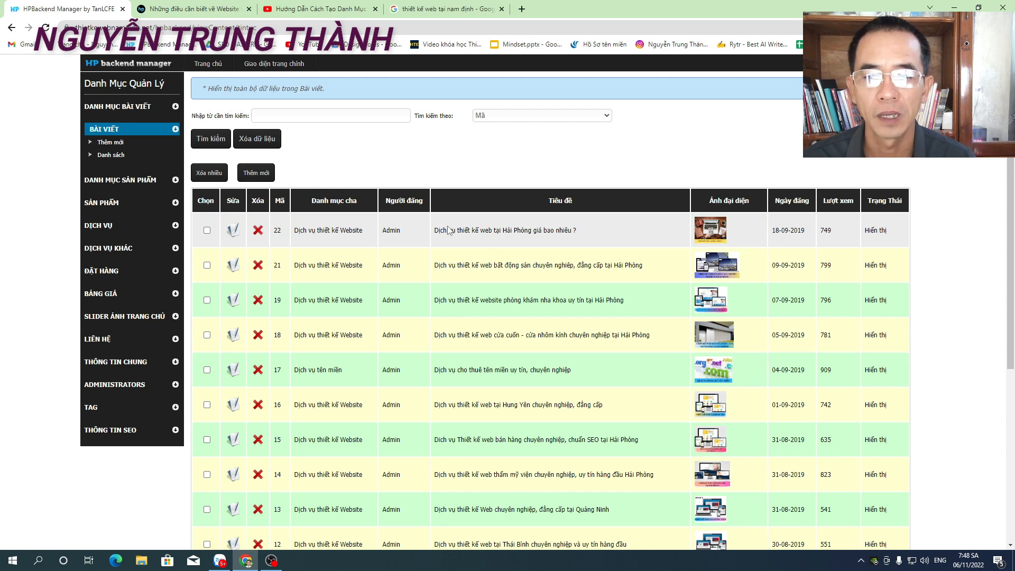
Open the article "Dịch vụ thiết kế web tại Hải Phòng giá bao nhiêu ?" for editing and enlarge its Chi tiết editor to read the content
click(233, 232)
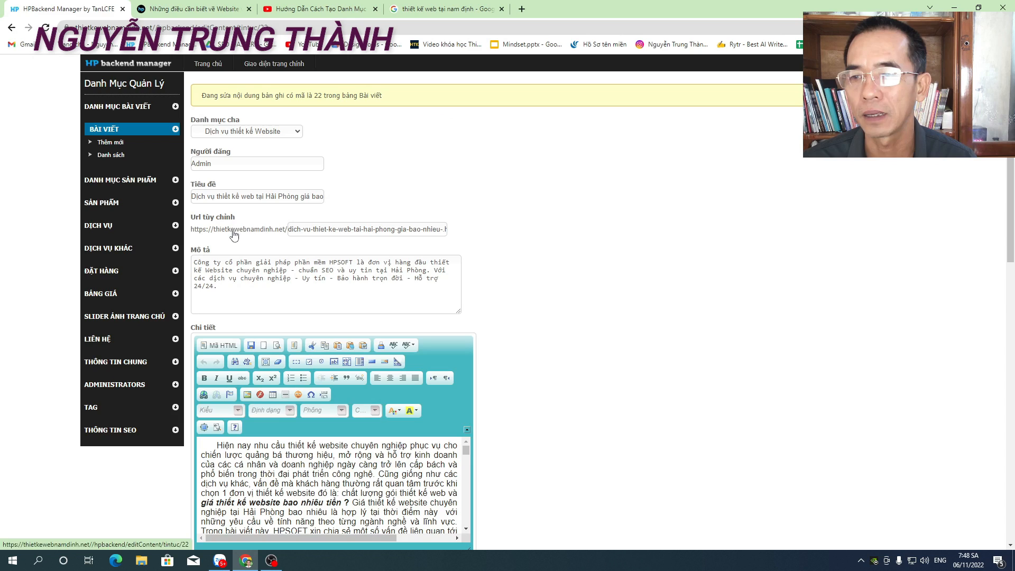
scroll(436, 247, down, 3)
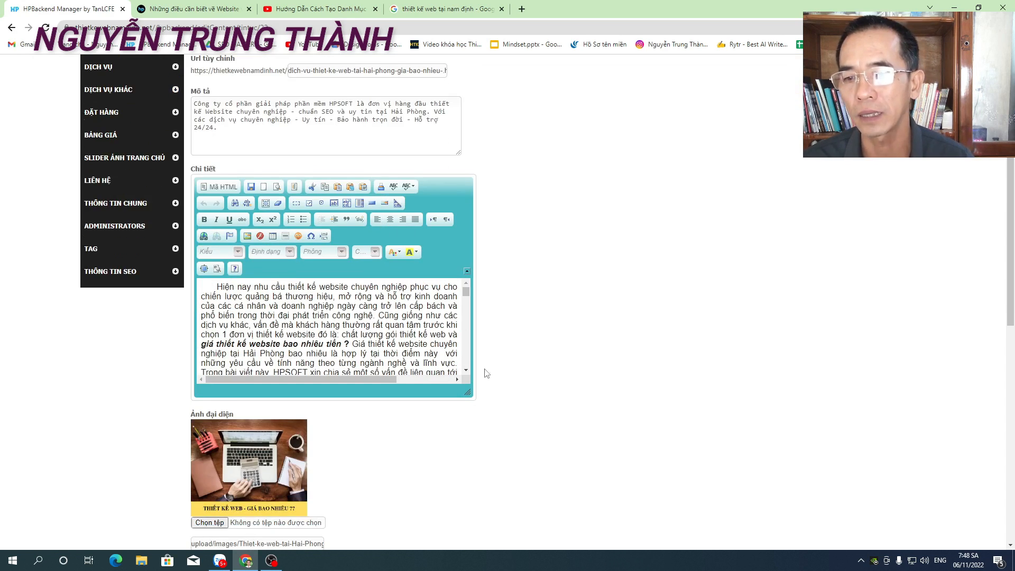
drag(468, 393, 854, 532)
scroll(733, 416, up, 2)
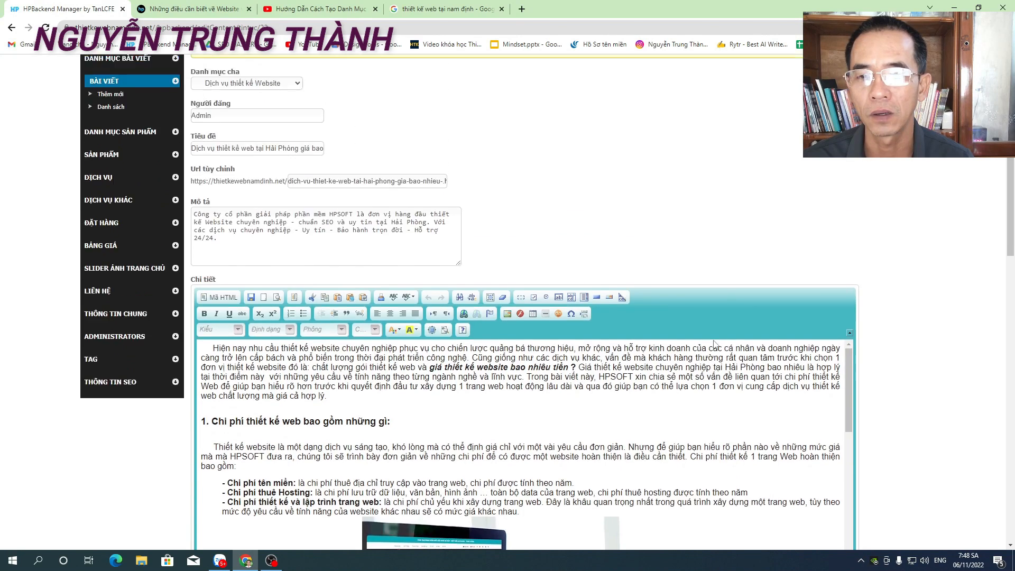
scroll(713, 338, down, 4)
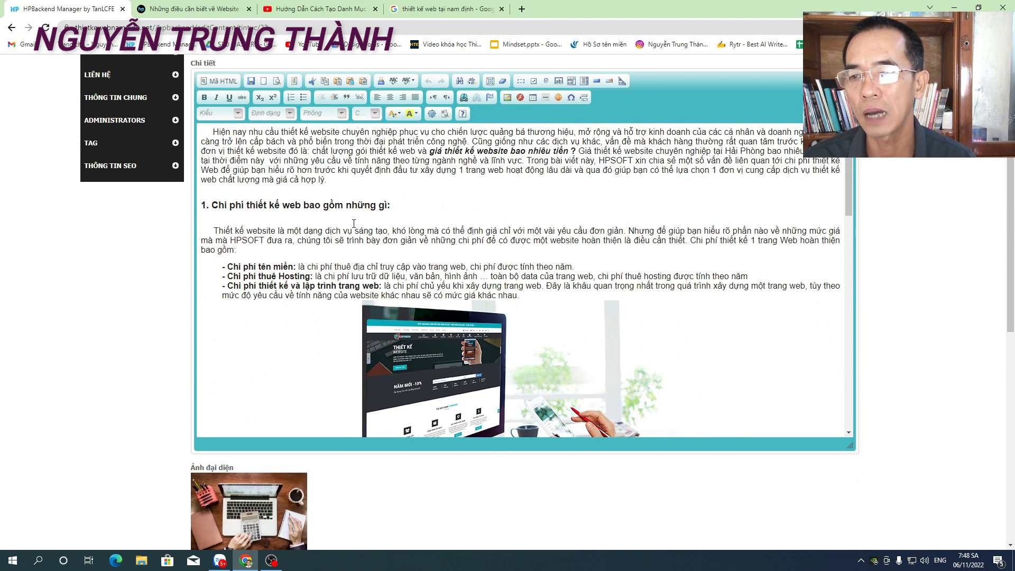
scroll(475, 341, down, 9)
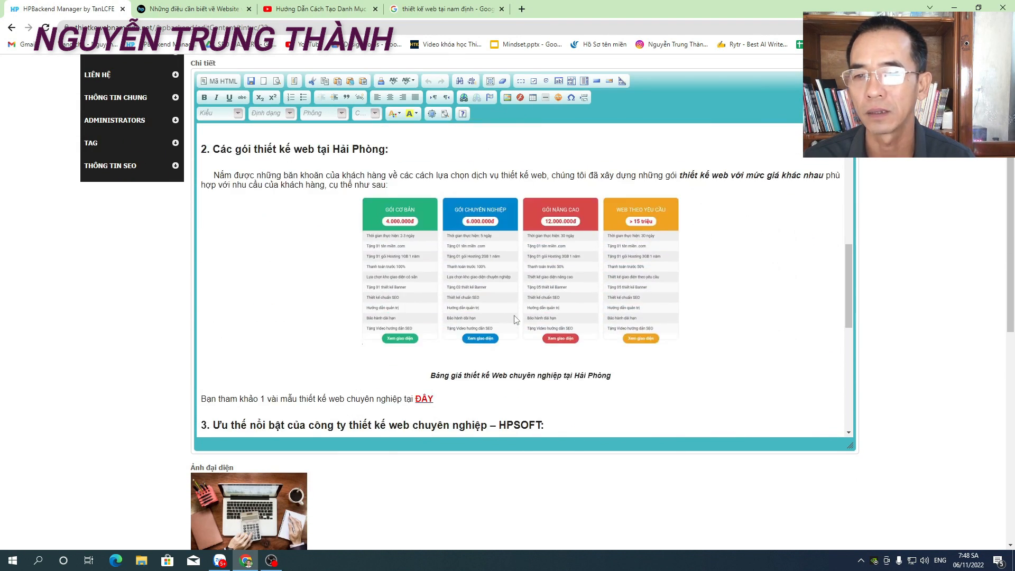
Read through the article's Chi tiết content, including the price packages, HPSOFT's advantages and the cost section
scroll(514, 318, down, 10)
scroll(516, 319, up, 20)
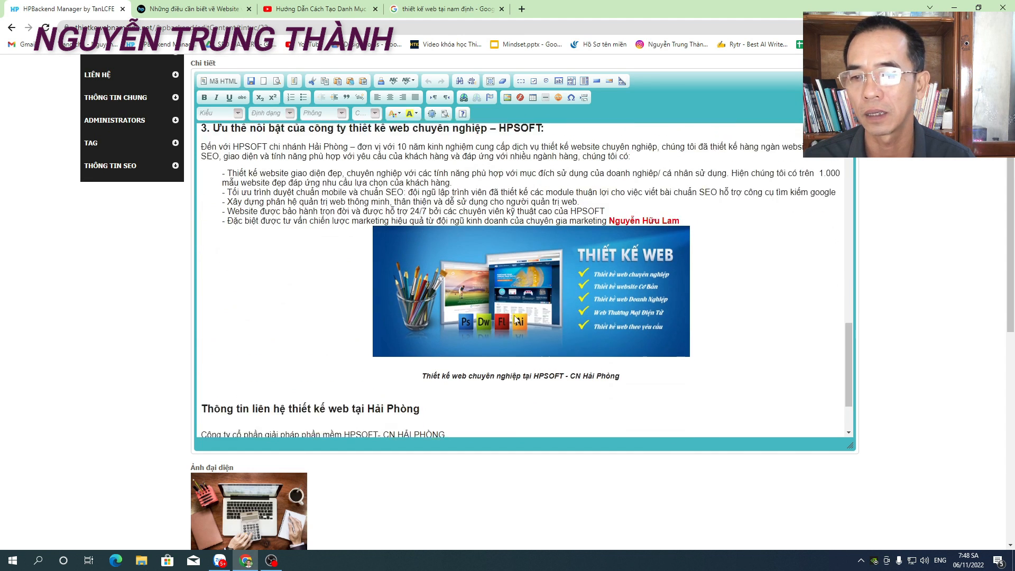
scroll(516, 319, up, 1)
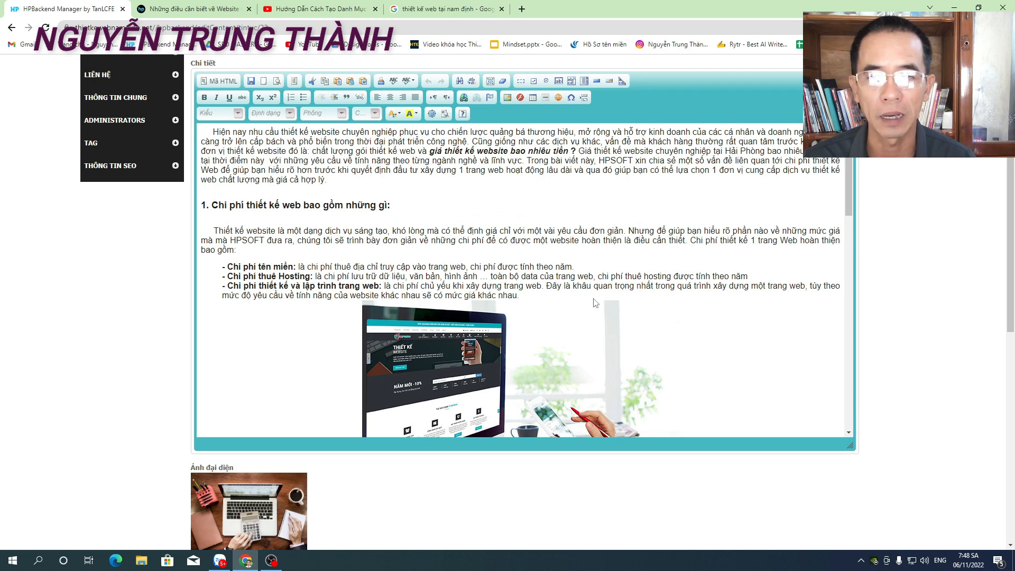
scroll(597, 303, up, 5)
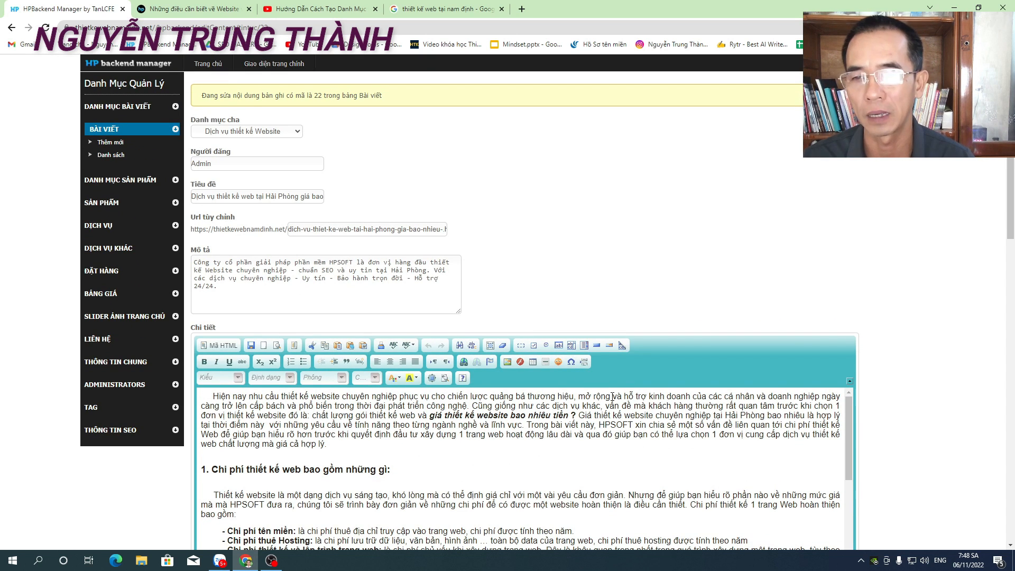
scroll(612, 393, down, 6)
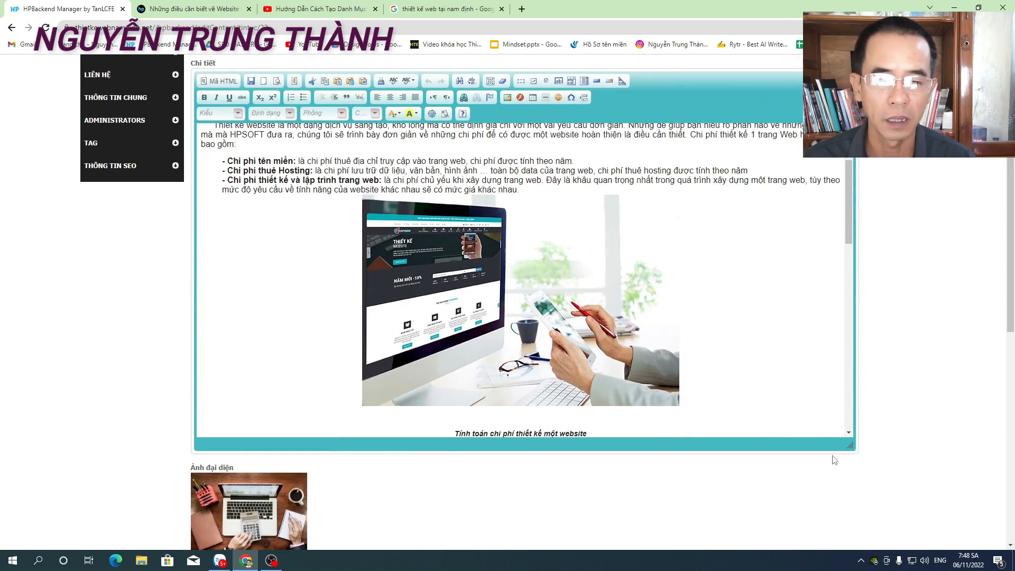
Shrink the Chi tiết editor and review the article's remaining fields down to the SEO entries and tags
drag(850, 448, 566, 336)
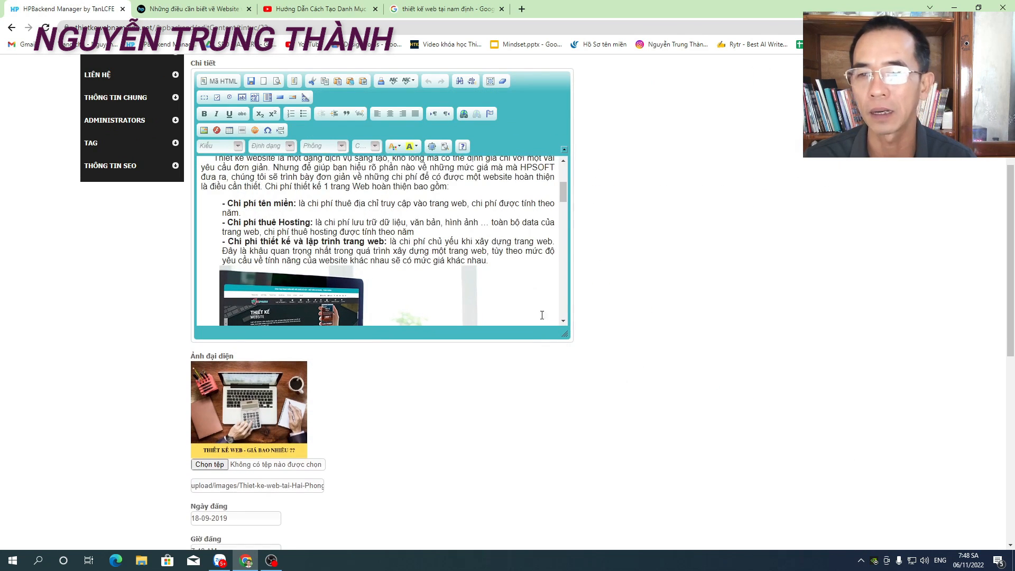
scroll(410, 200, up, 3)
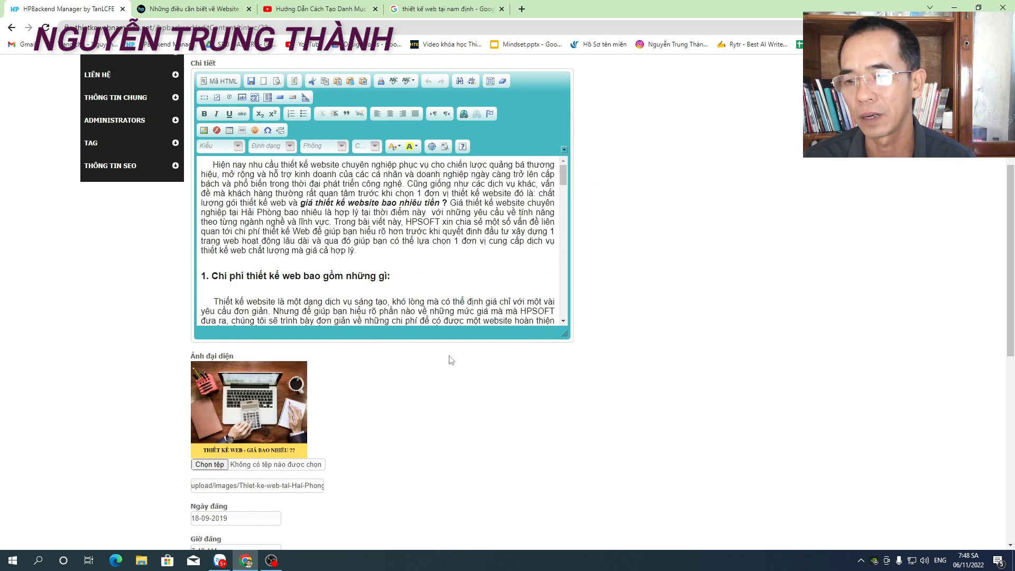
scroll(451, 360, down, 9)
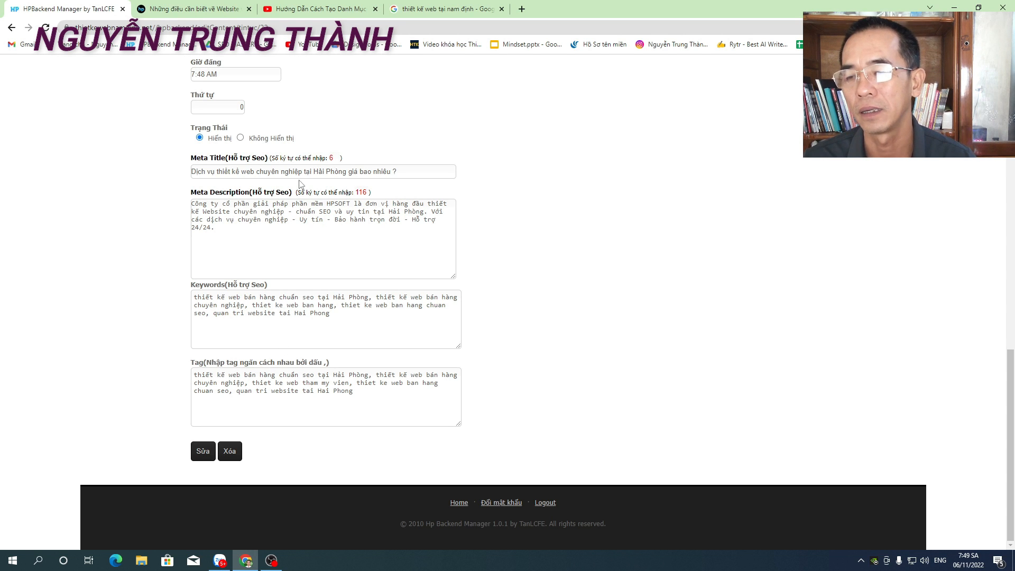
scroll(300, 184, up, 10)
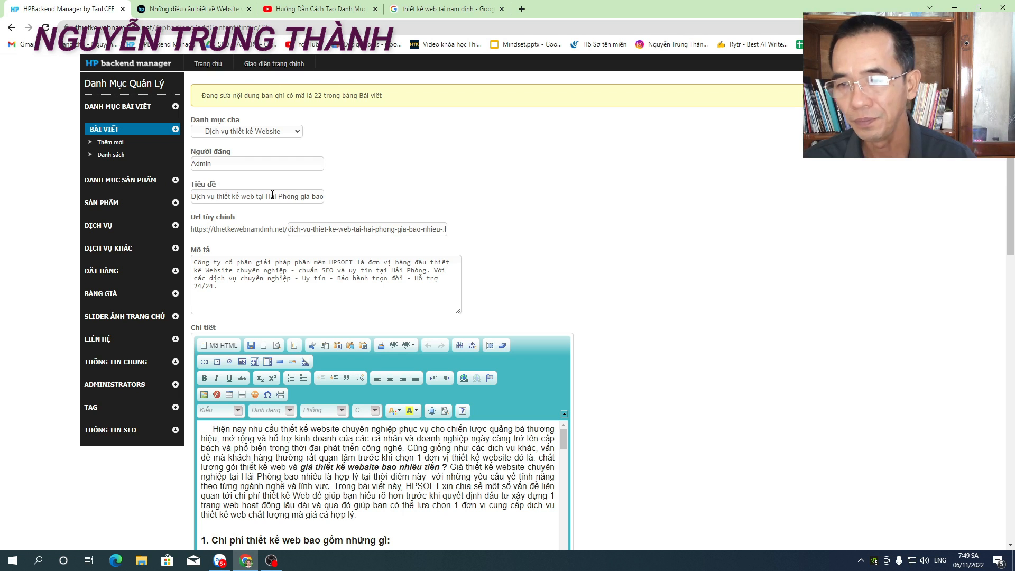
click(120, 145)
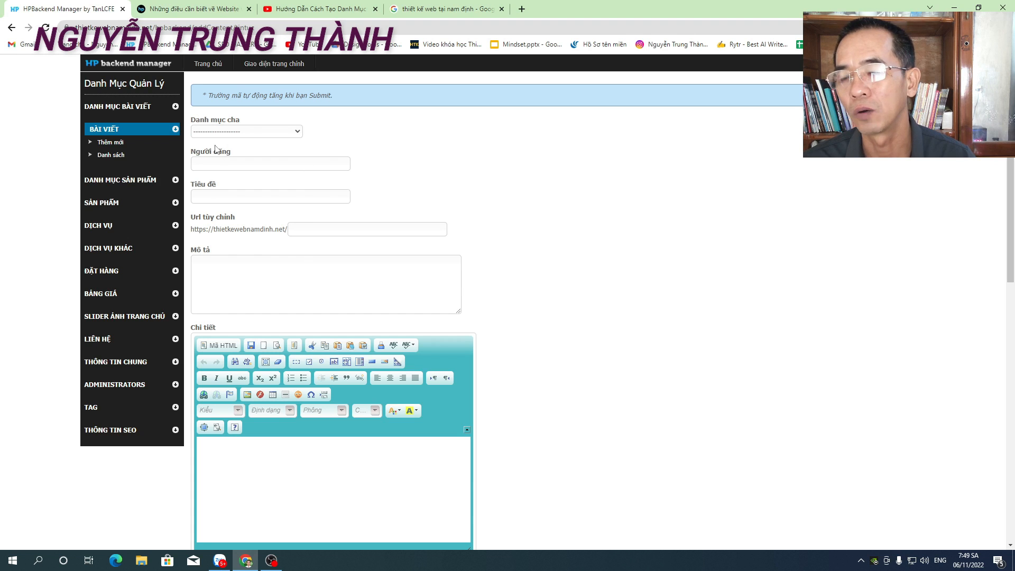
click(297, 132)
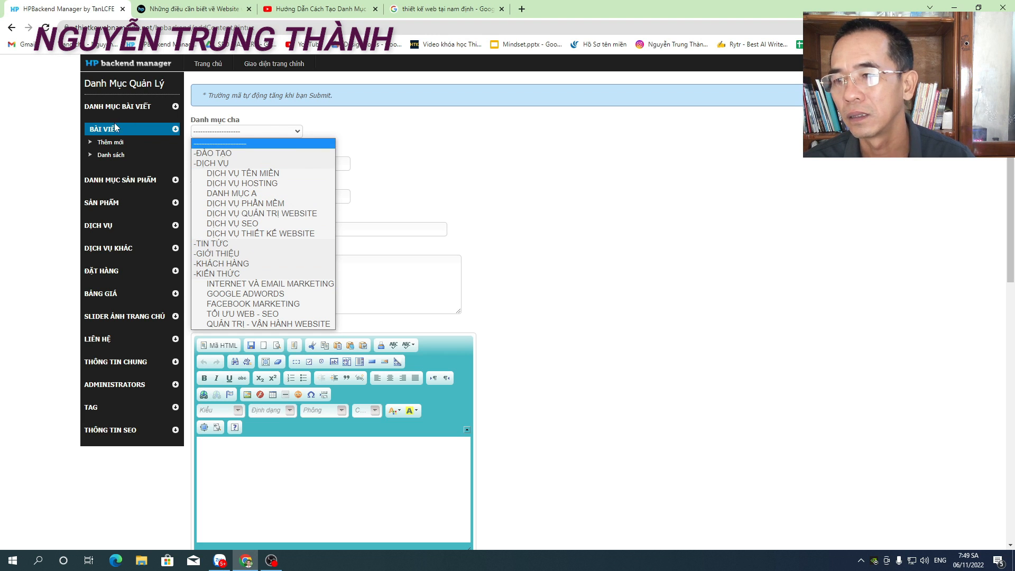
click(246, 193)
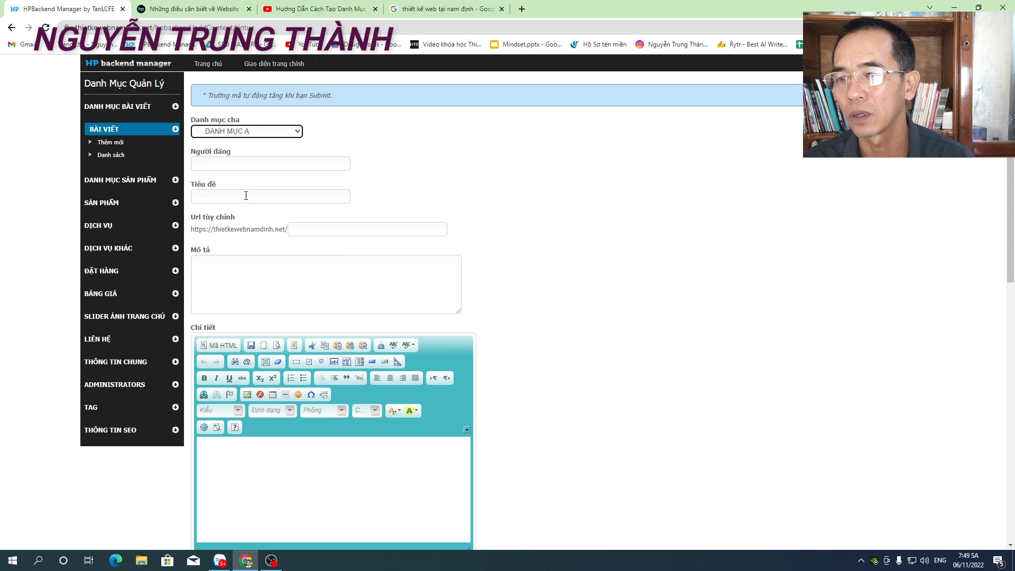
click(228, 164)
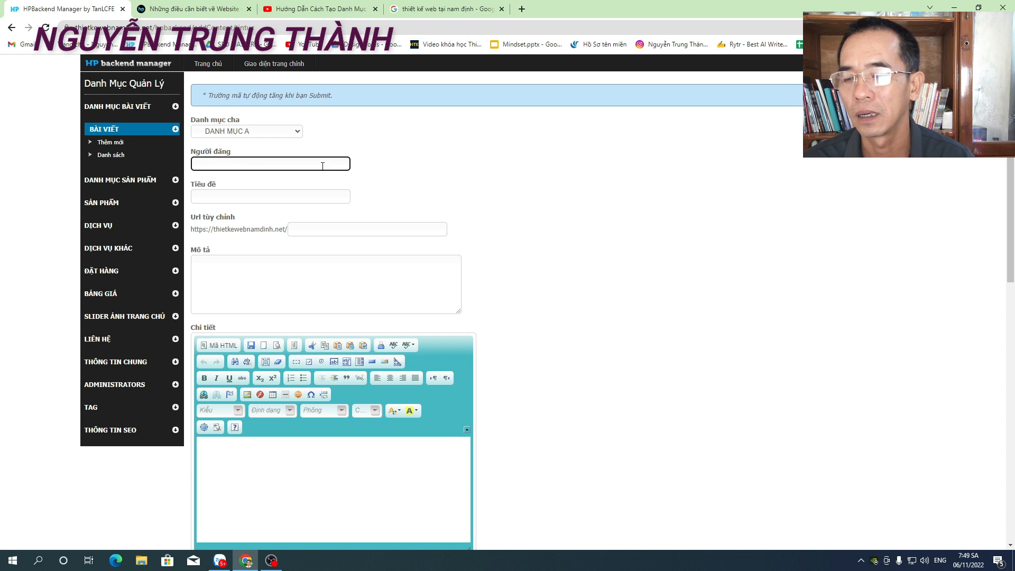
click(265, 197)
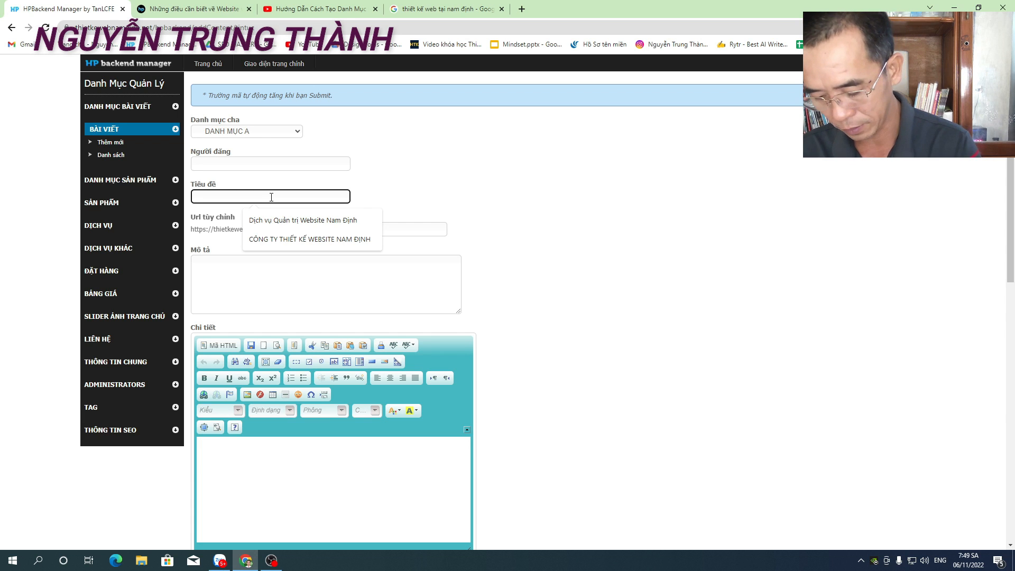
text(th)
key(BackSpace)
key(BackSpace)
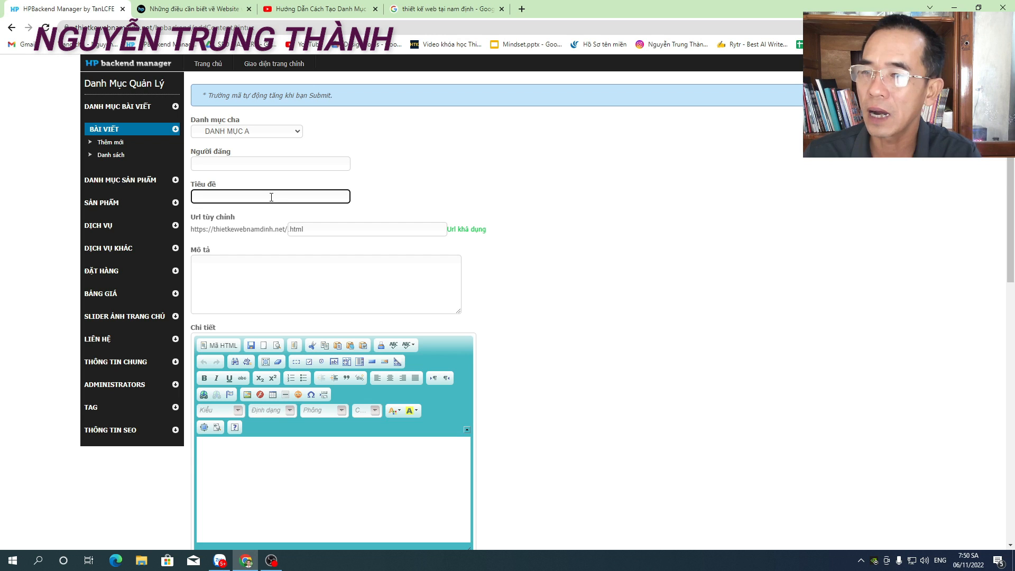
Open the DANH MỤC A category for editing from the list of article categories and view its H-tag content
click(175, 108)
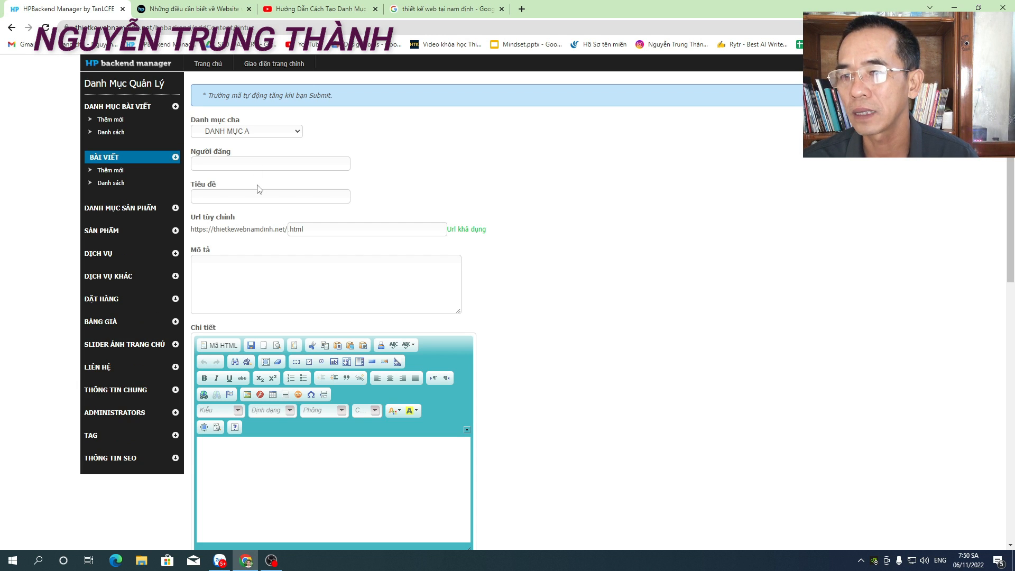
click(117, 132)
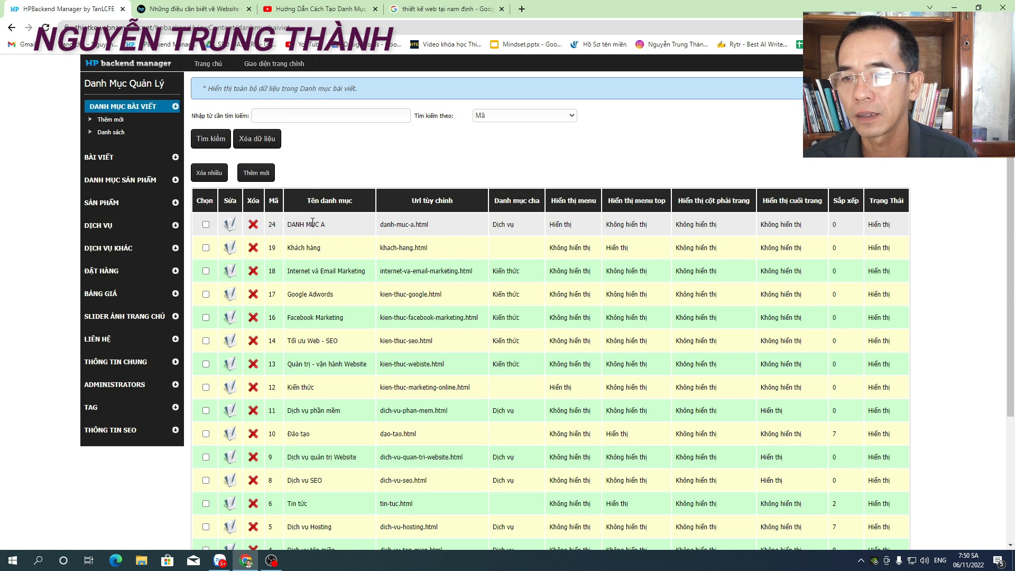
click(230, 224)
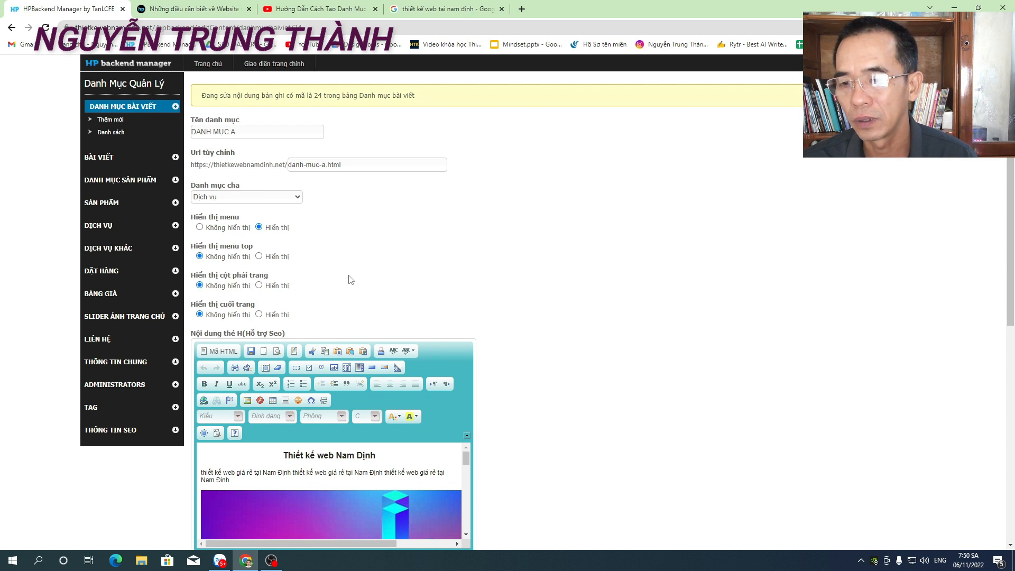
scroll(351, 279, down, 4)
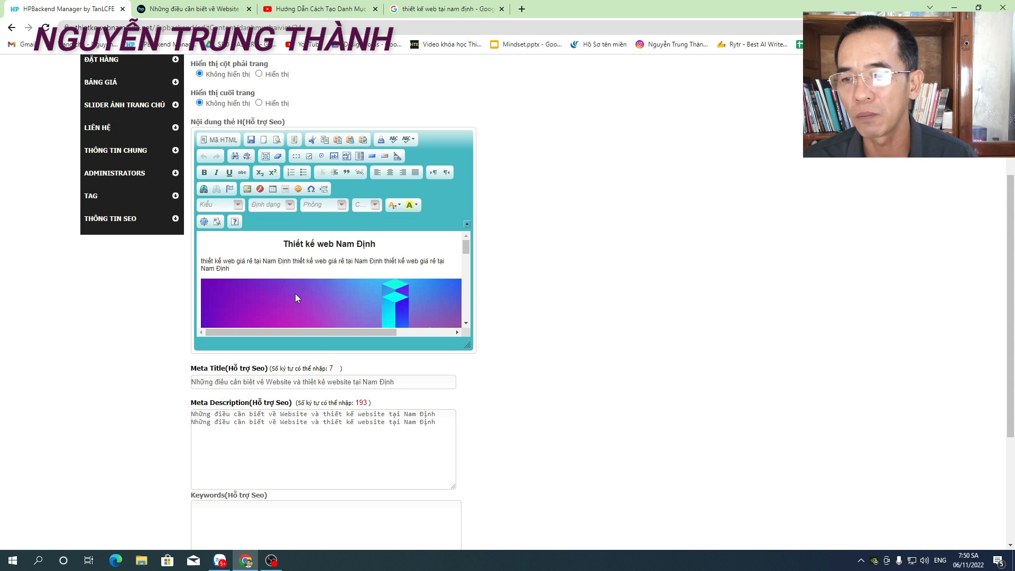
Highlight the Heading 1 text in the category's H-tag content and look over the category's name, URL and display settings
drag(386, 245, 279, 242)
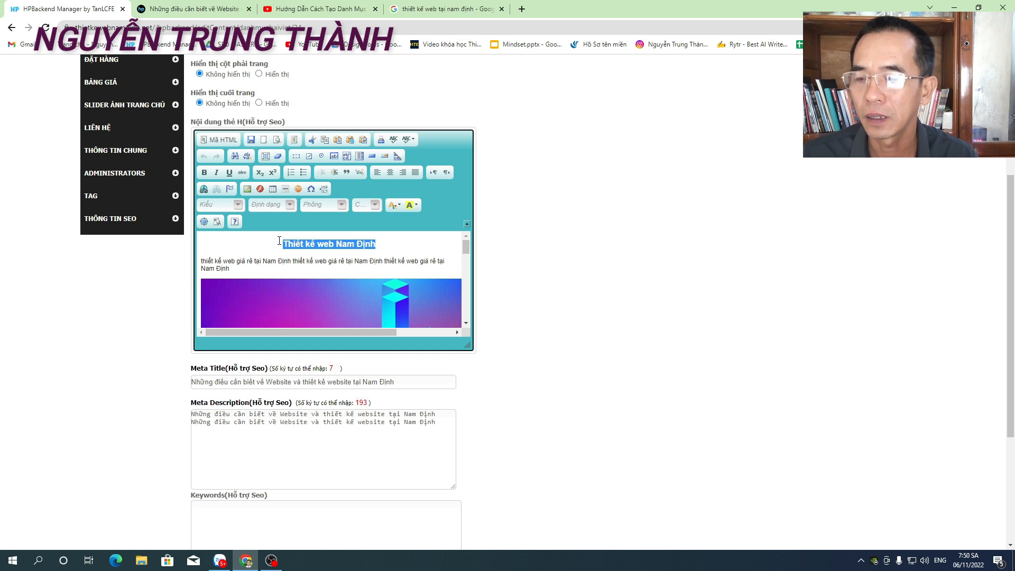
mouse_move(282, 241)
mouse_down()
mouse_move(366, 247)
mouse_move(284, 247)
mouse_up()
drag(377, 244, 275, 241)
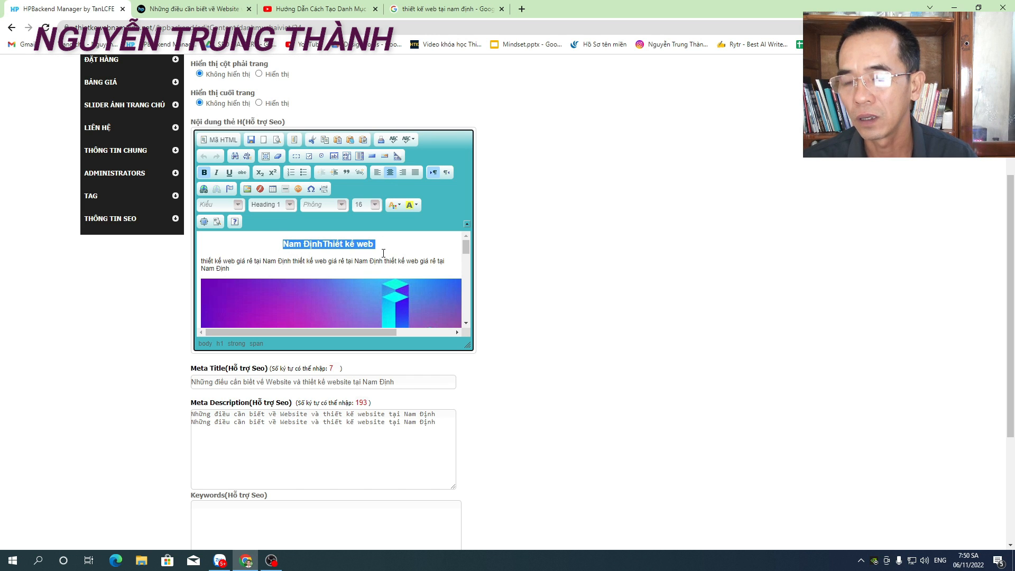
mouse_move(465, 249)
mouse_down()
mouse_move(464, 267)
mouse_move(465, 245)
mouse_up()
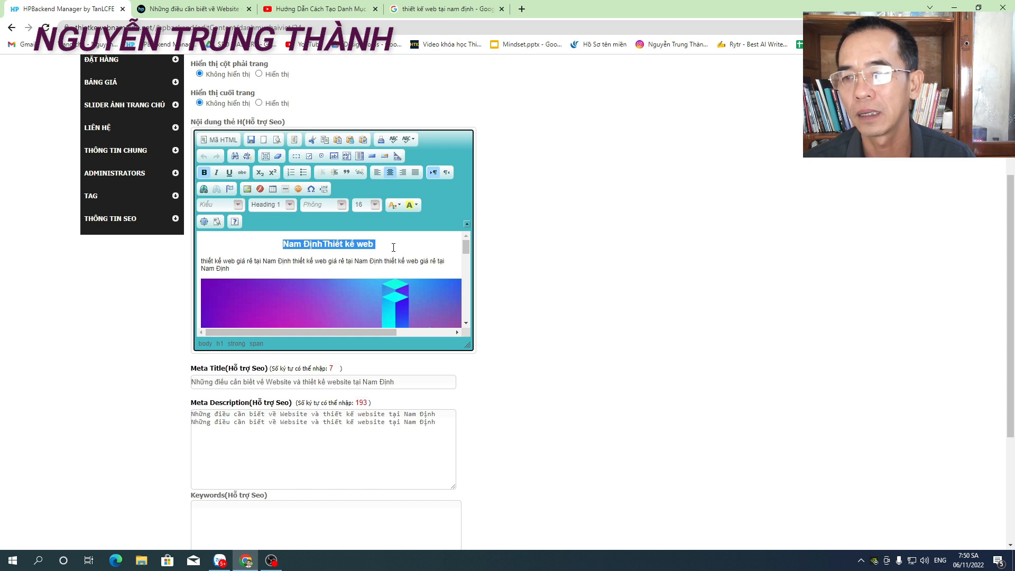
scroll(393, 247, up, 1)
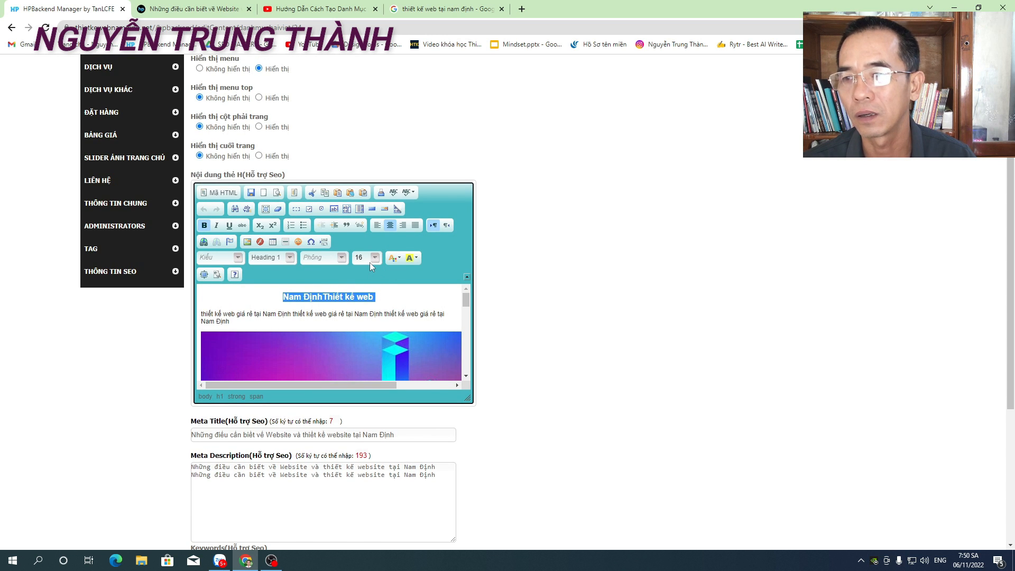
scroll(369, 262, up, 3)
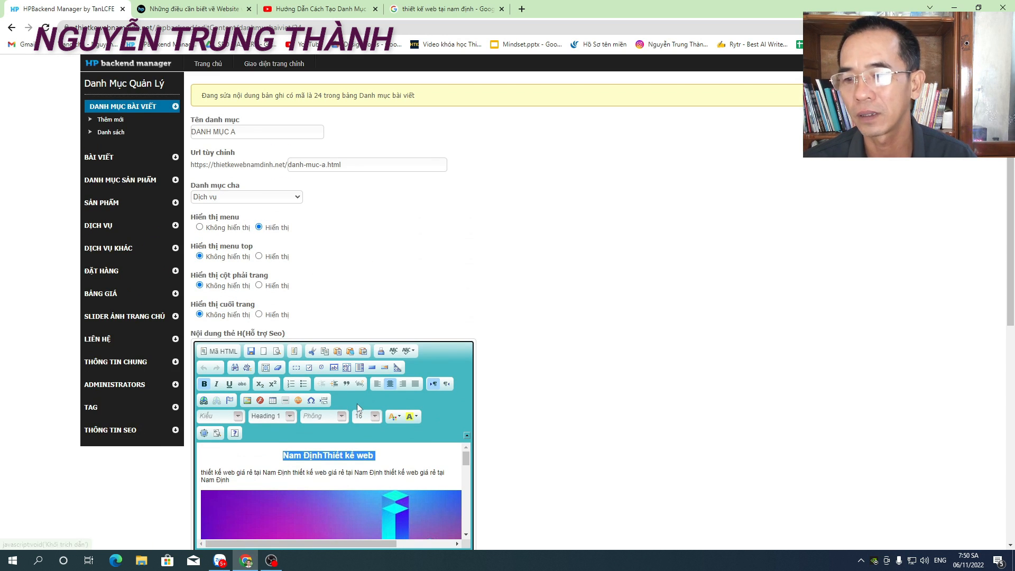
scroll(357, 404, down, 3)
scroll(312, 139, up, 3)
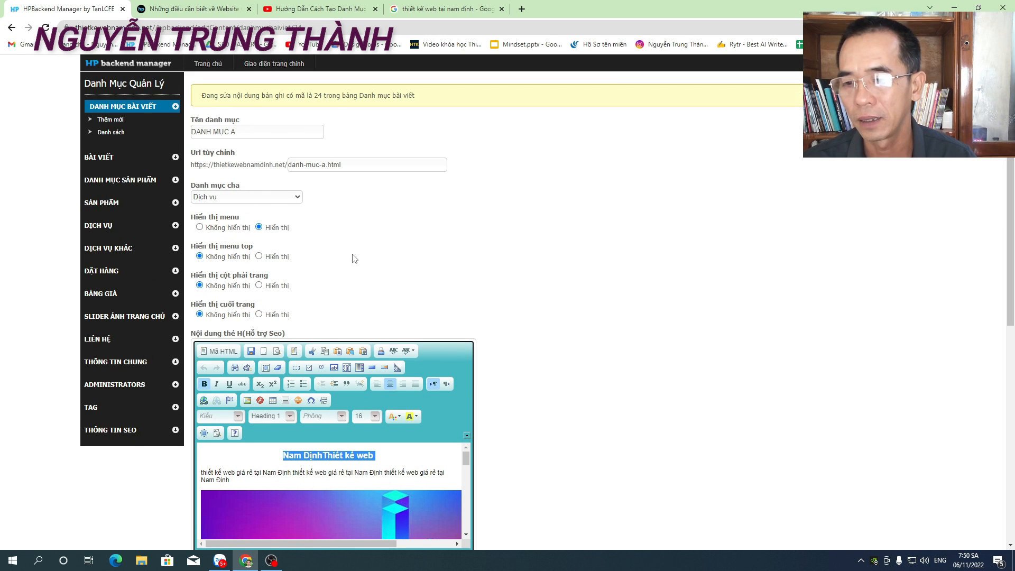
scroll(351, 256, down, 4)
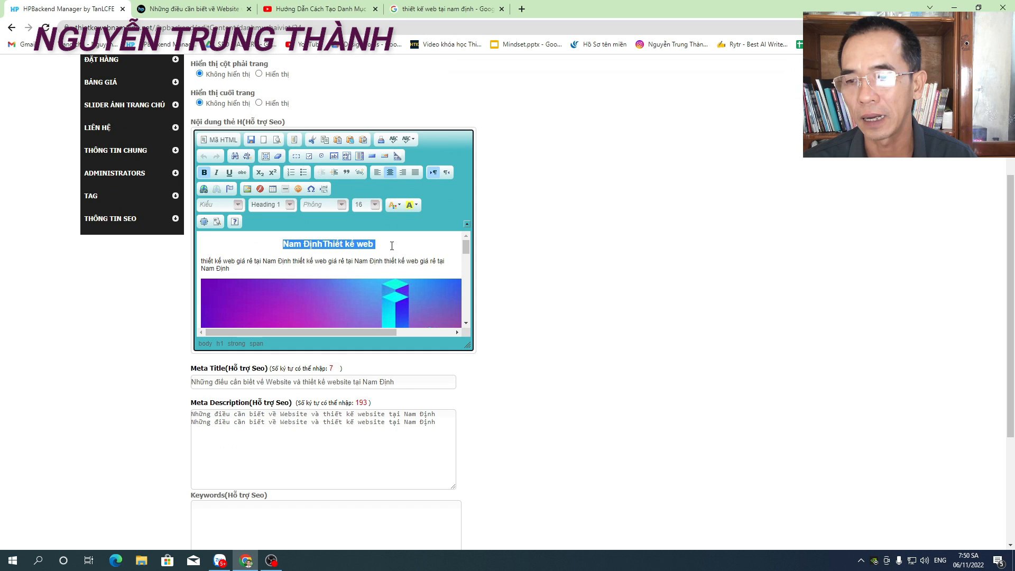
mouse_move(385, 244)
mouse_down()
mouse_move(374, 243)
mouse_move(393, 249)
mouse_up()
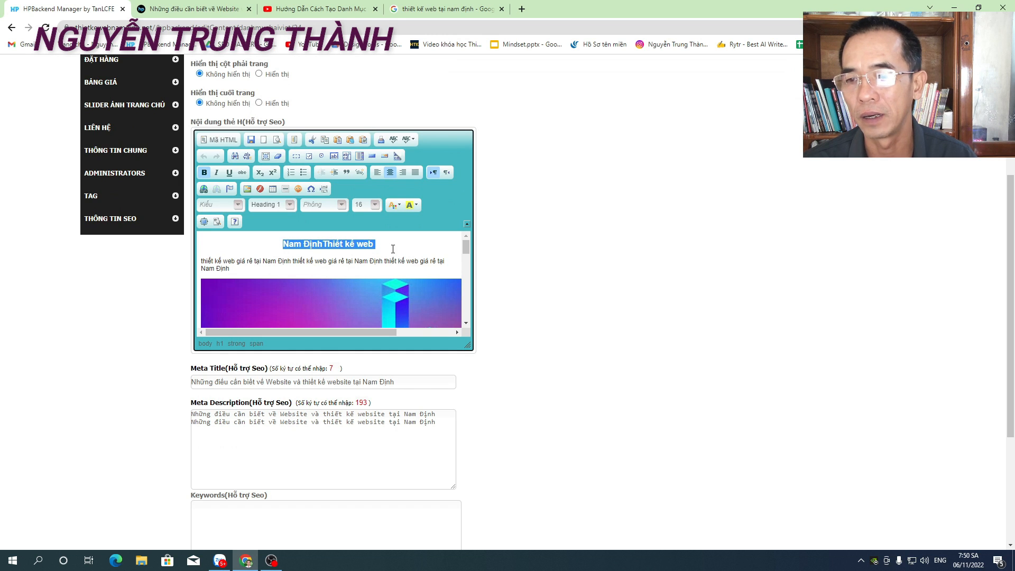
click(255, 240)
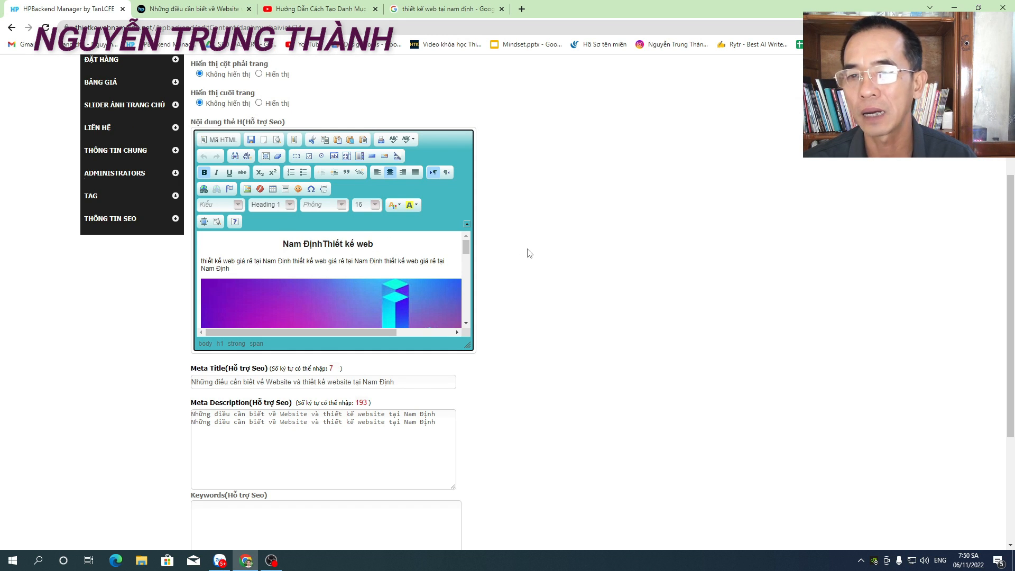
scroll(525, 249, up, 4)
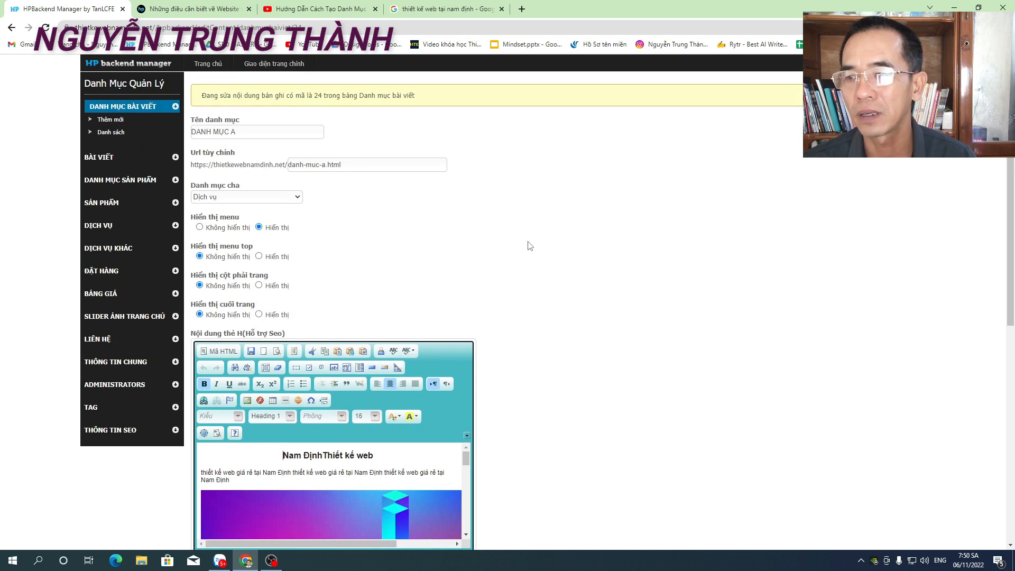
Start a new BÀI VIẾT entry and set its parent category to DANH MỤC A
click(176, 158)
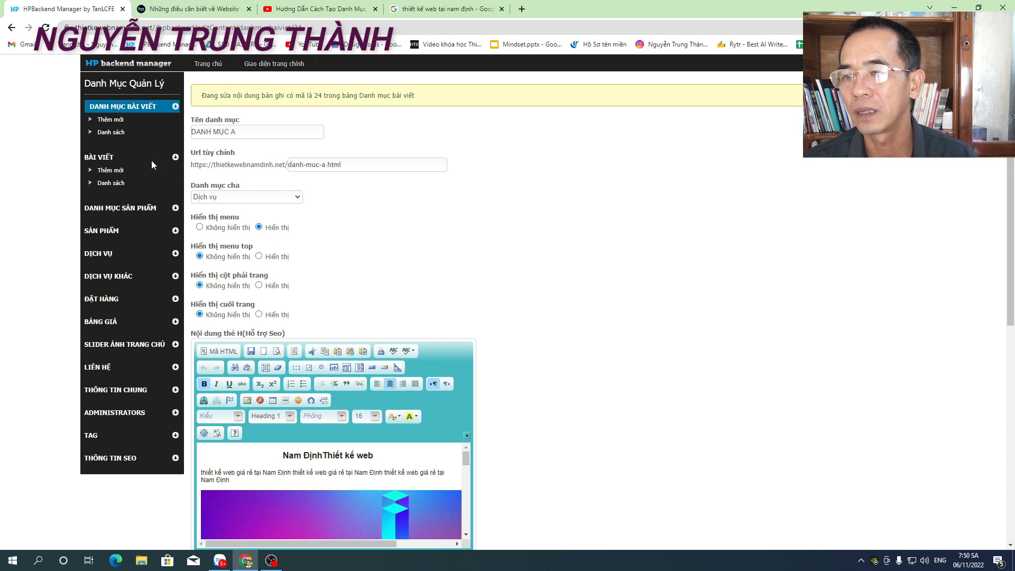
click(111, 170)
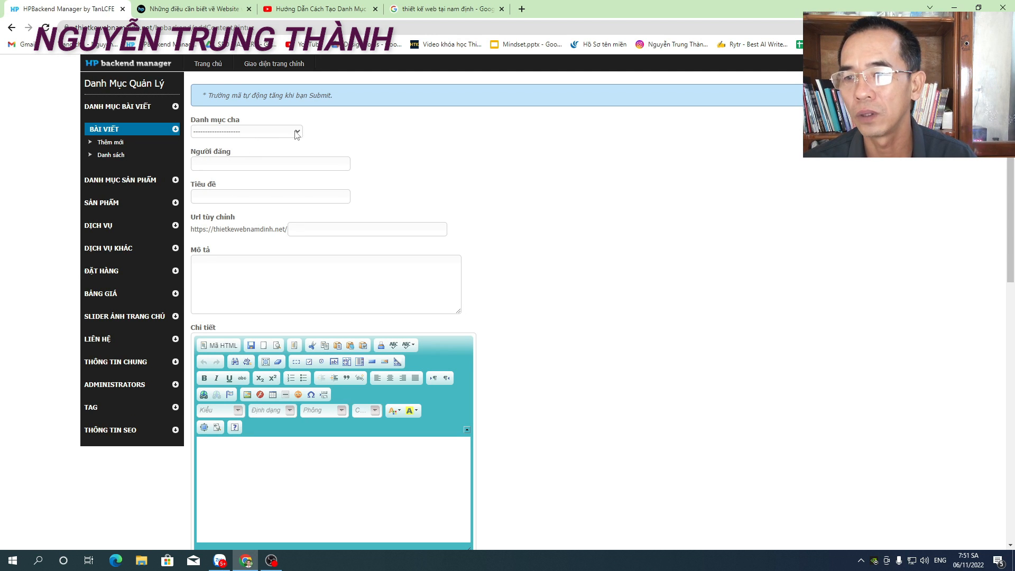
scroll(260, 365, down, 2)
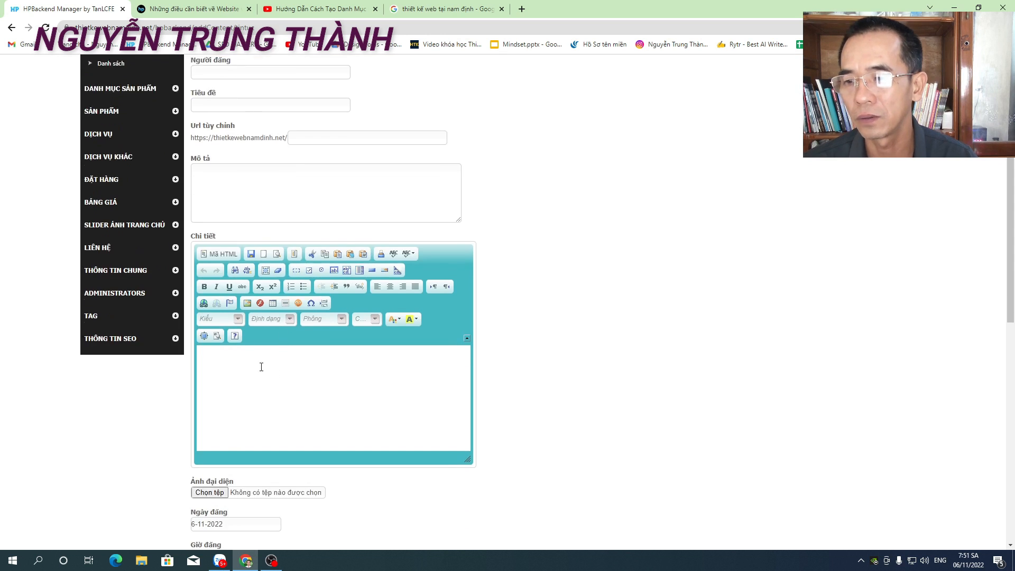
scroll(238, 317, up, 2)
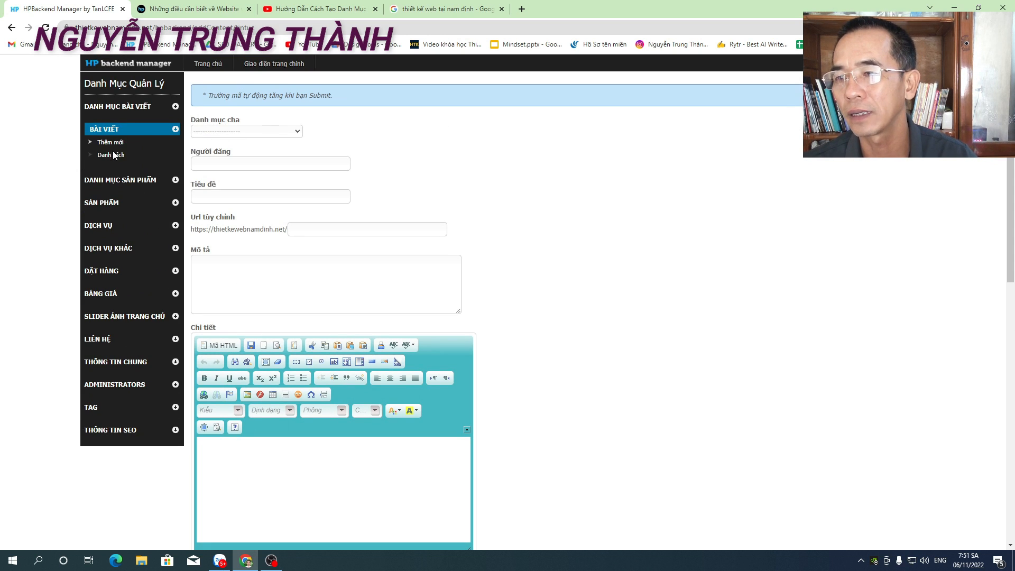
click(297, 133)
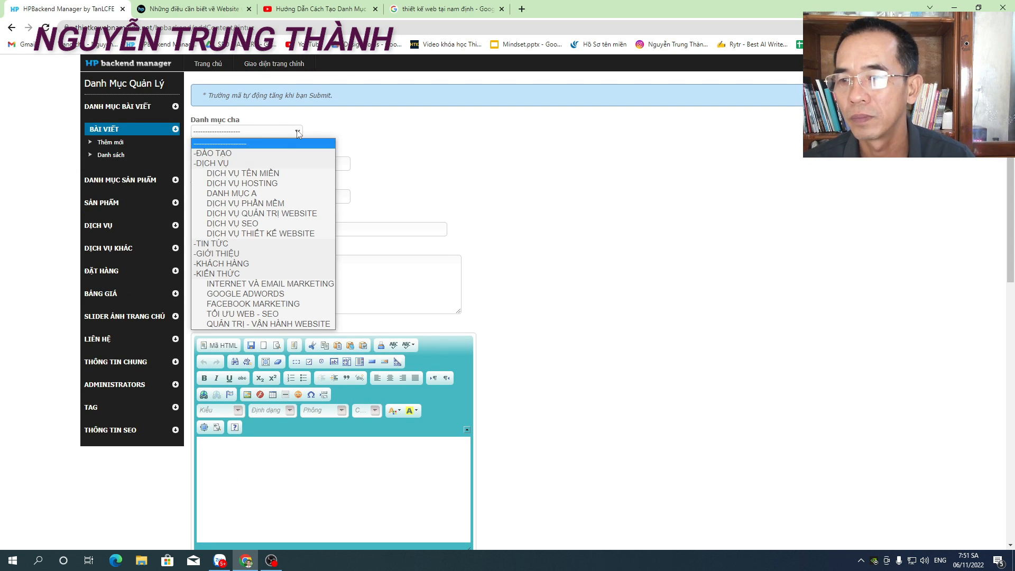
click(251, 194)
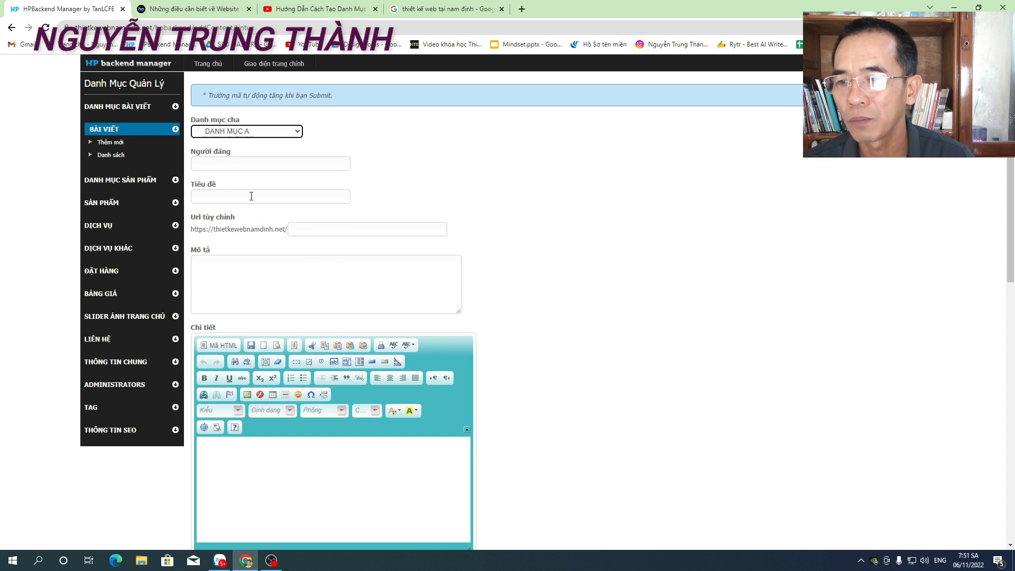
Enter "Thiết kế Web Nam Định Giá rẻ" as the title of the new article
click(236, 198)
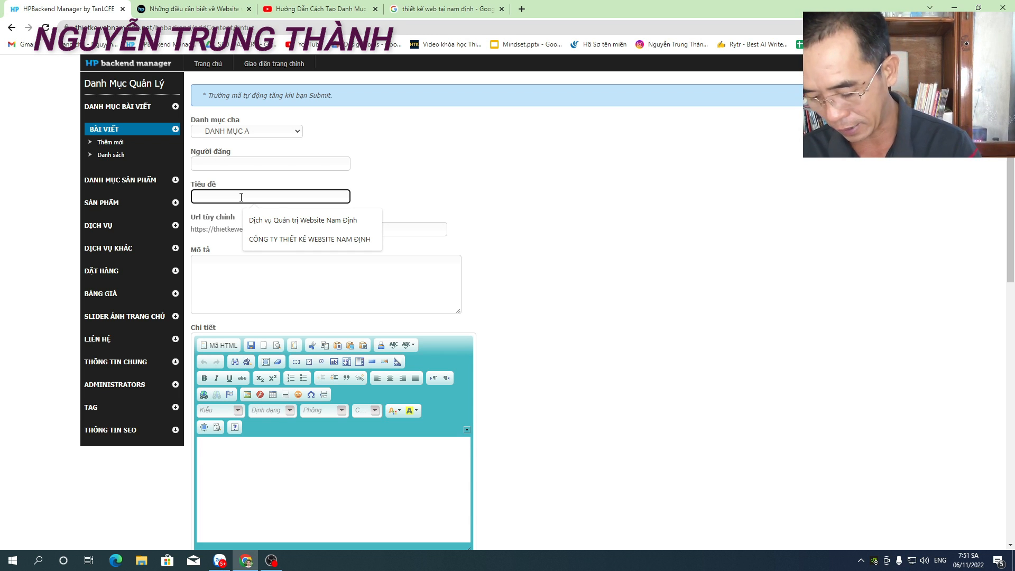
text(Thiết kế Web Nam Định Giá rẻ)
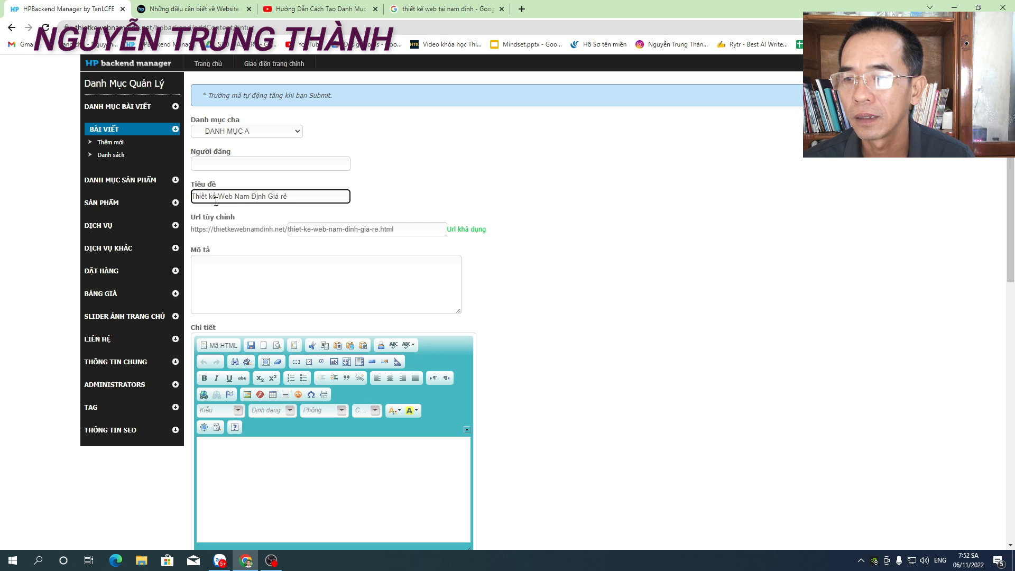
scroll(354, 221, down, 2)
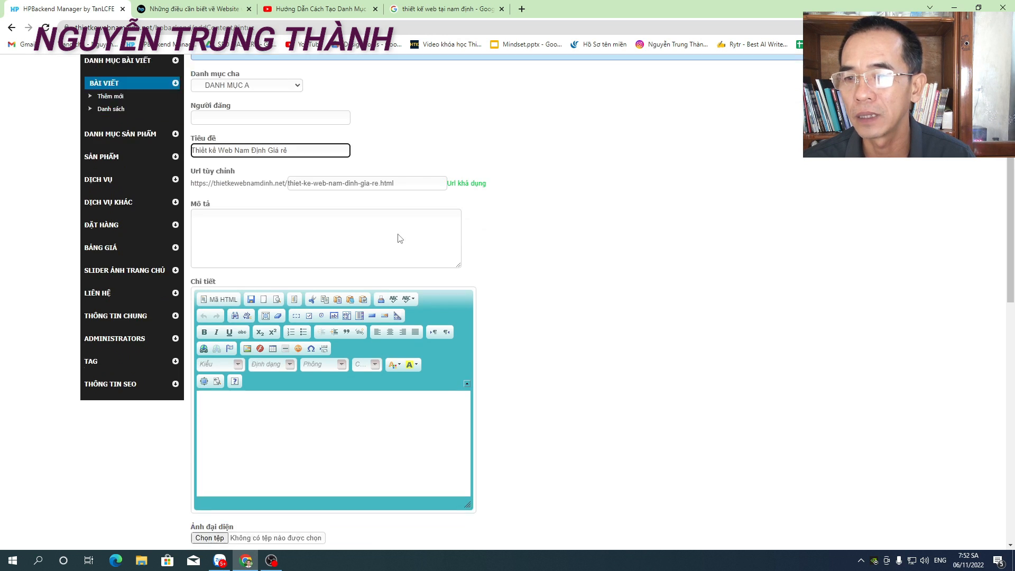
Enter "Những điều cần biết về Website và thiết kế website tại Nam Định" twice as the description and compare it with the first Google result's snippet
click(343, 186)
text(Những điều cần biết về Website và thiết kế website tại Nam Định Những điều cần biết về Website và thiết kế website tại Nam Định)
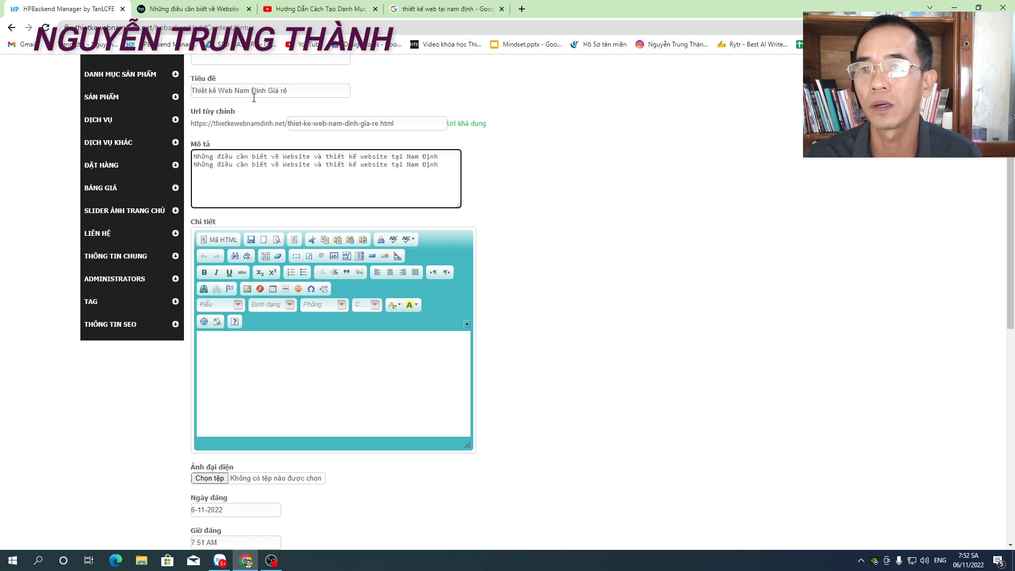
click(420, 9)
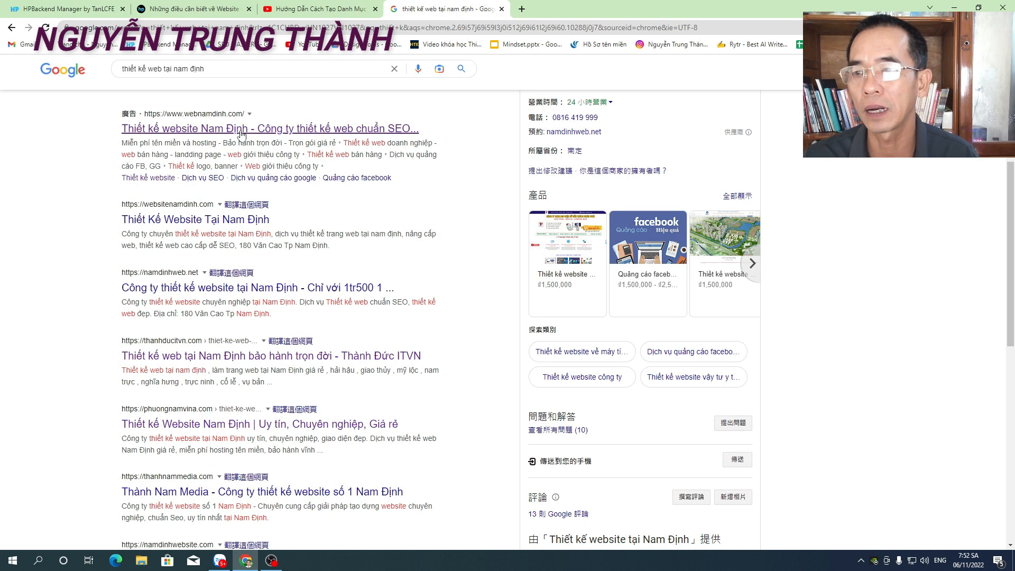
drag(319, 165, 125, 139)
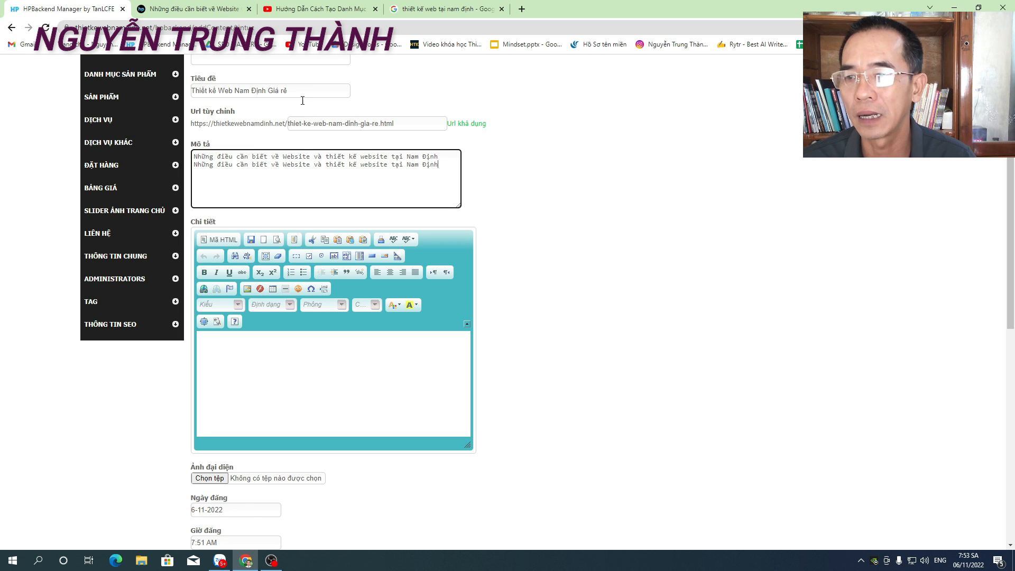
Add "Những điều cần biết về Website và thiết kế website tại Nam Định" to the Chi tiết content and format it as Heading 2
click(299, 343)
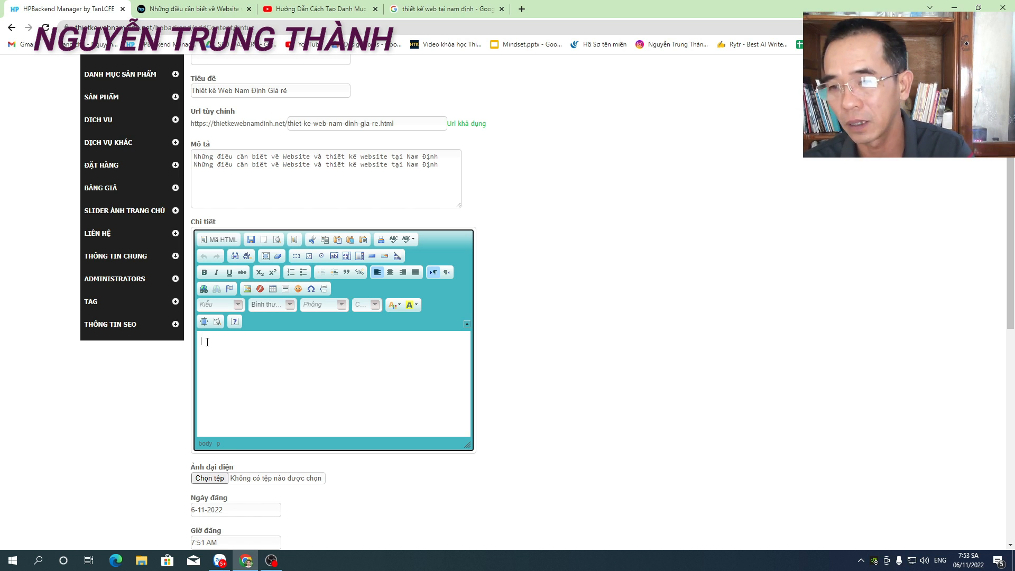
text(Những điều cần biết về Website và thiết kế website tại Nam Định)
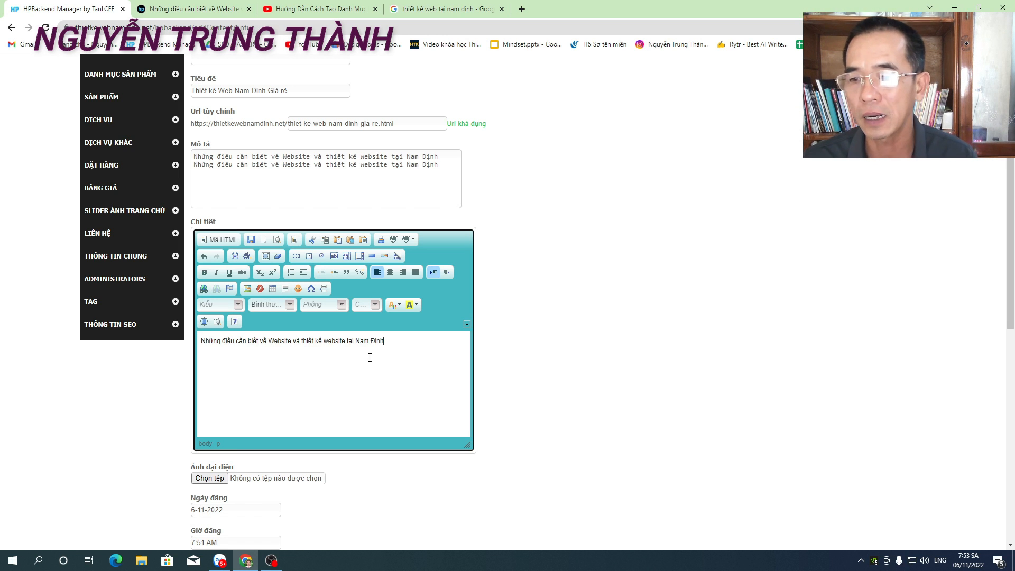
drag(398, 341, 200, 341)
key(ctrl+c)
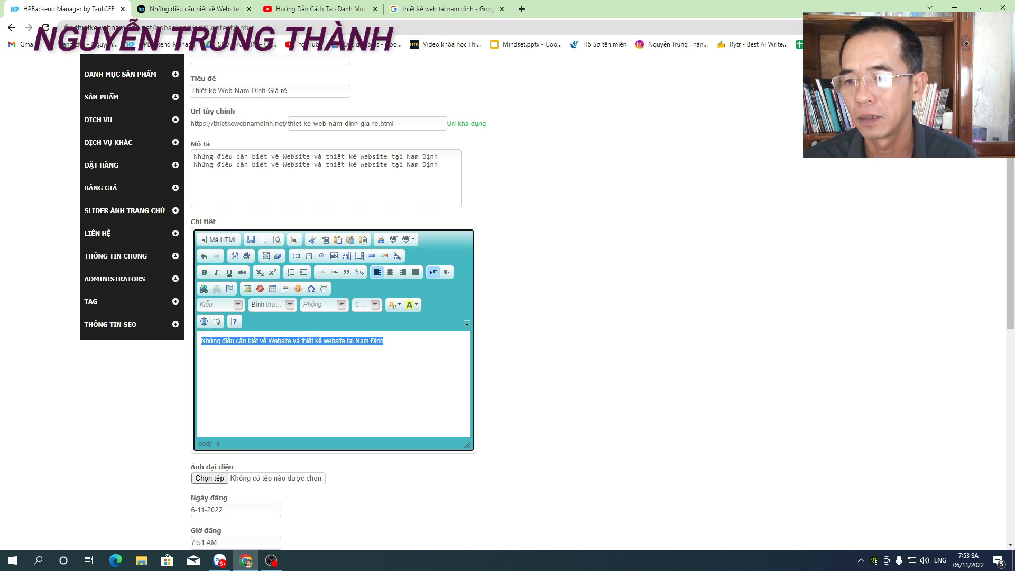
click(238, 306)
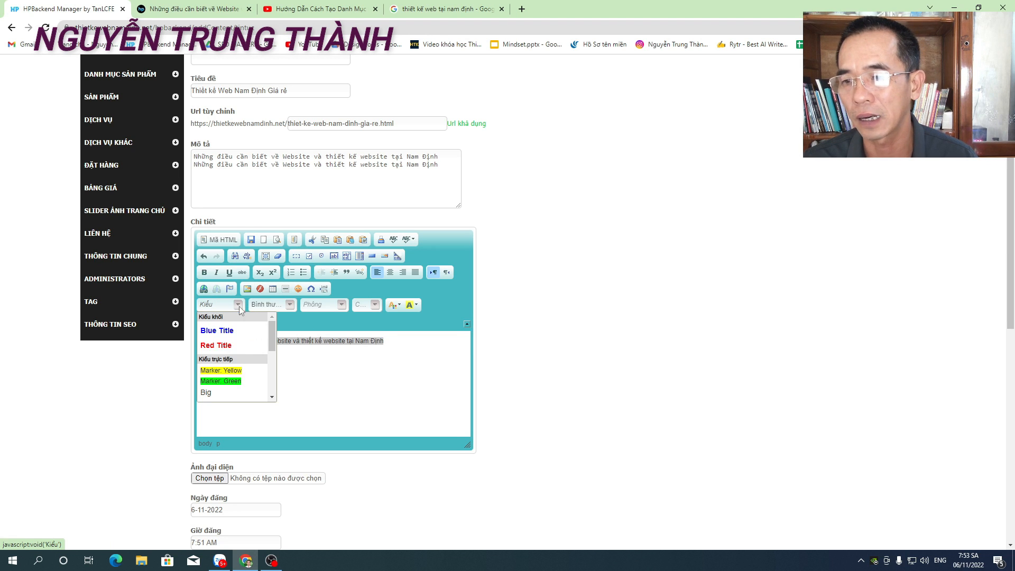
click(291, 305)
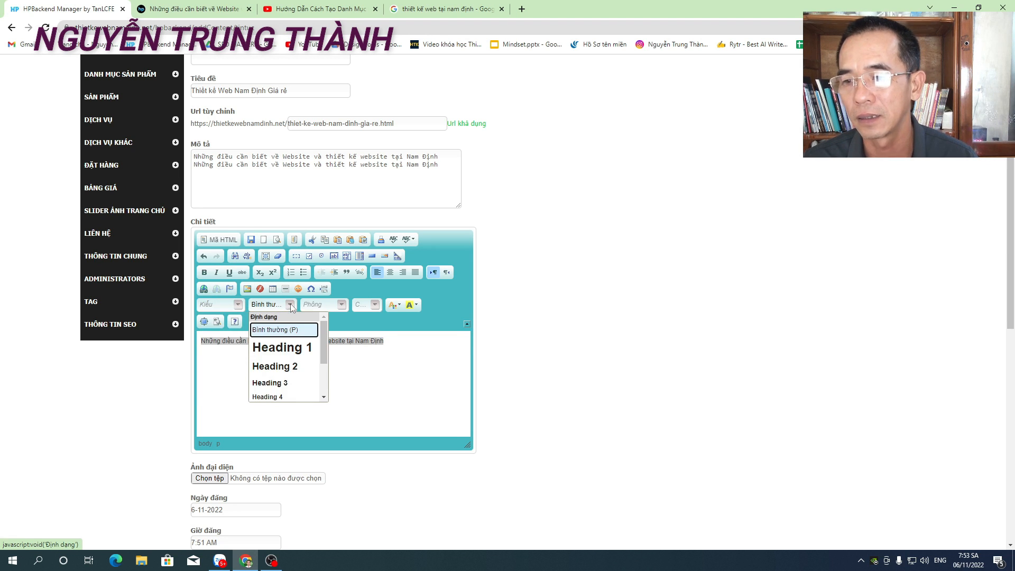
click(294, 367)
Paste the copied heading sentence as a normal paragraph beneath the heading and start a new line after it
click(450, 349)
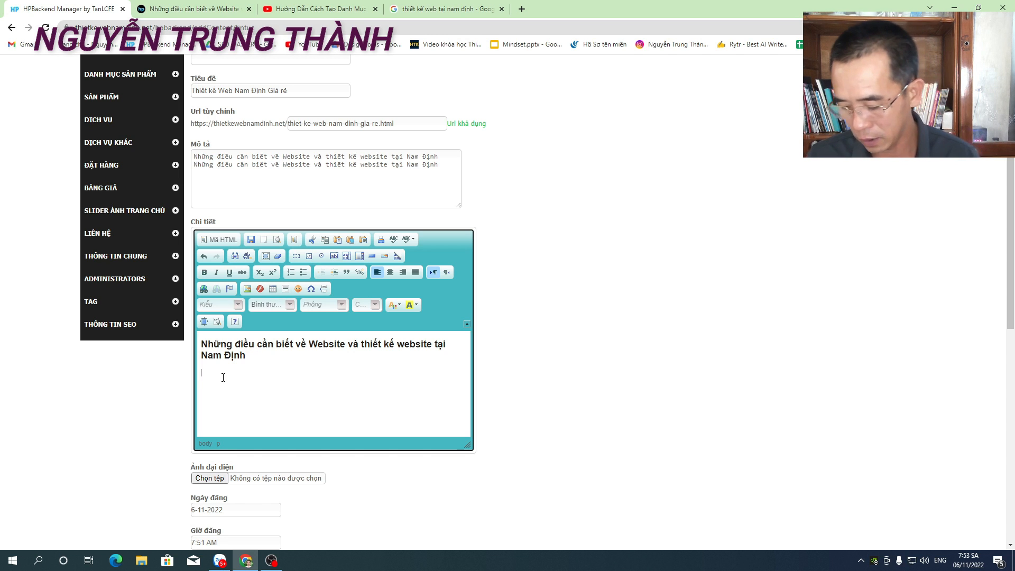
key(ctrl+v)
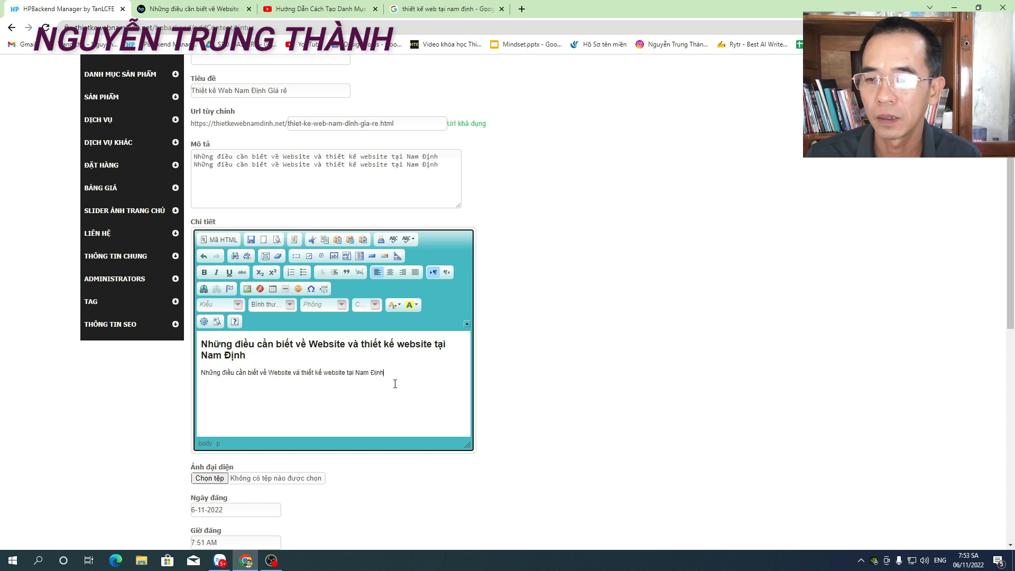
key(Return)
Insert the image Công-thức-viết-1-bài-viết-đầy-đủ,-không-có-lỗi-Heading below the paragraph, with a width of 640 and the caption "web nam dinh"
click(248, 289)
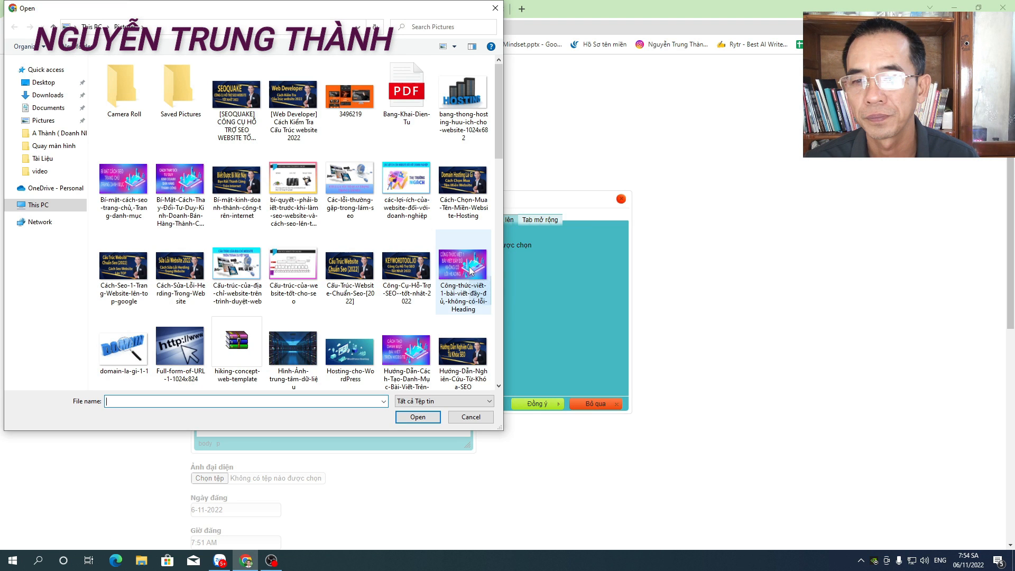
click(468, 268)
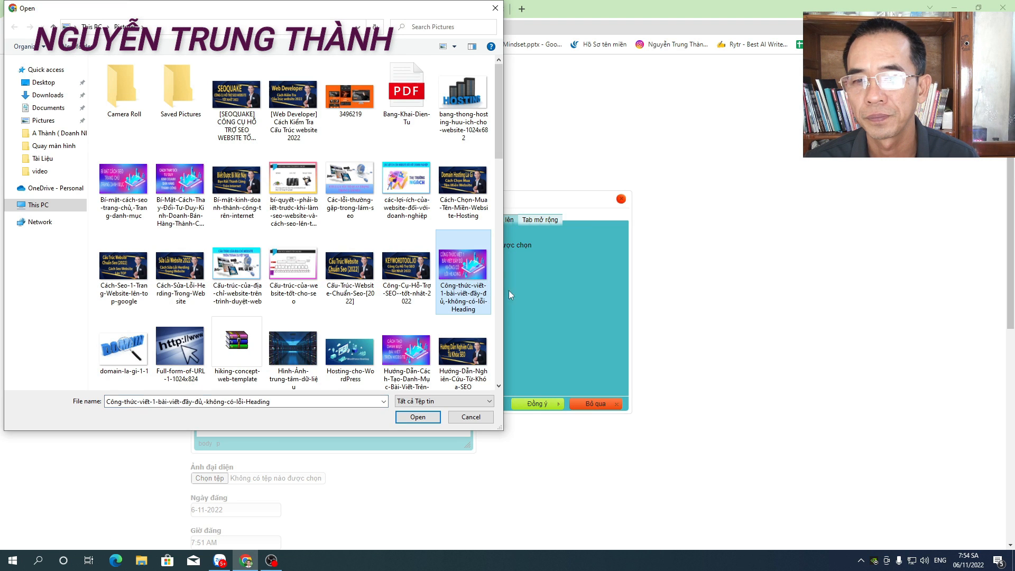
click(433, 417)
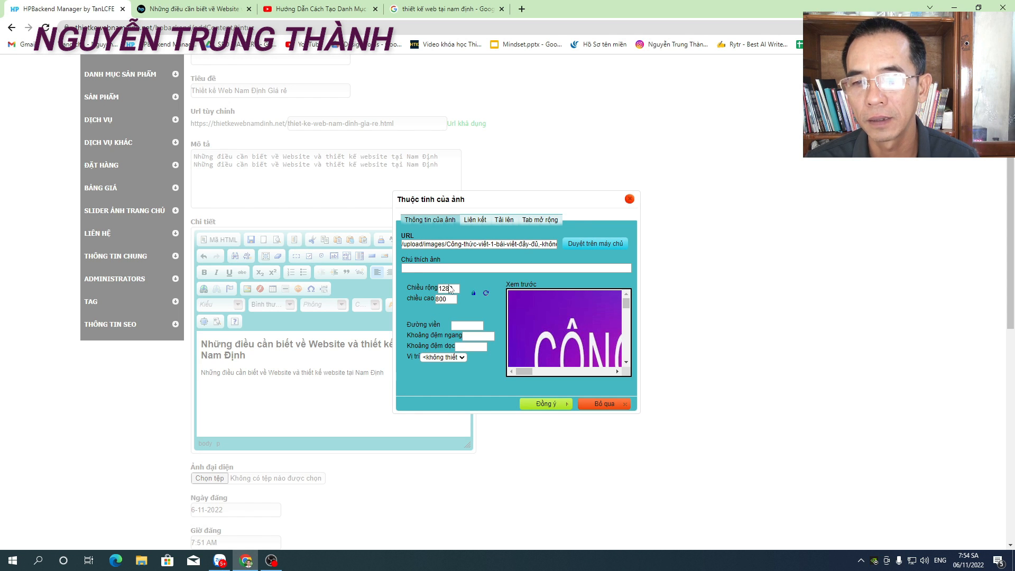
double_click(454, 288)
drag(451, 287, 440, 289)
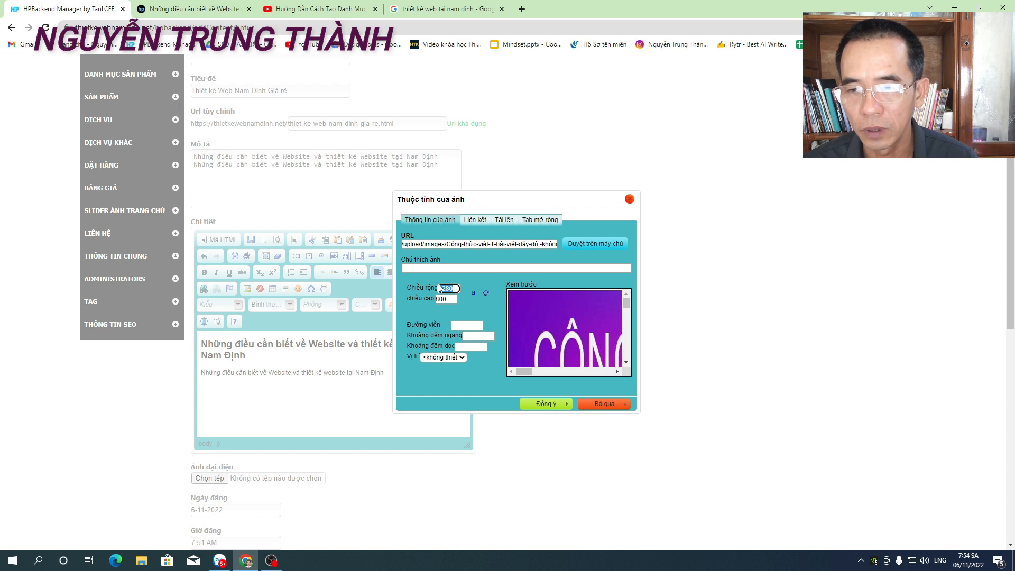
text(640)
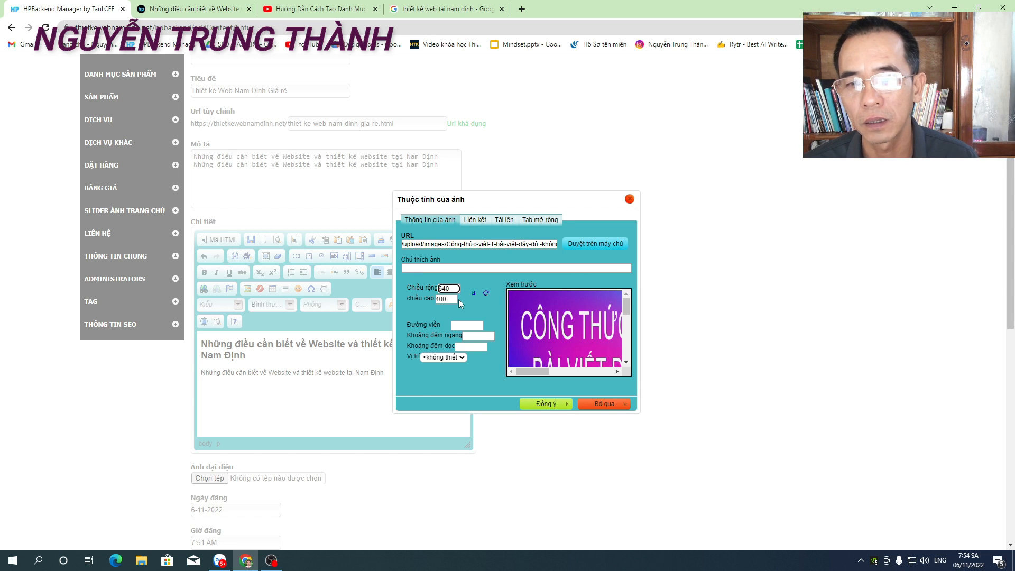
click(458, 267)
text(web nam din)
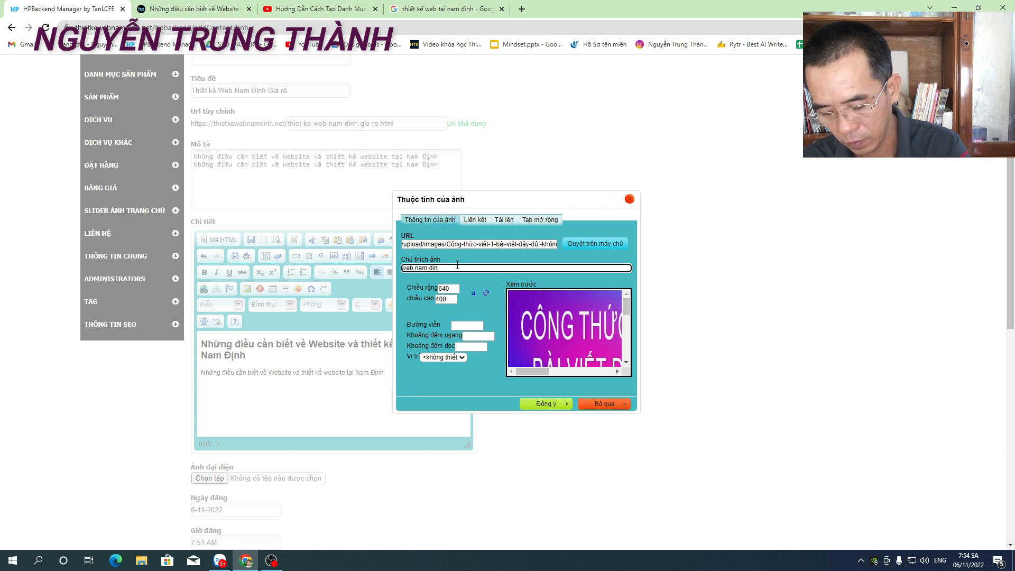
text(h)
key(Return)
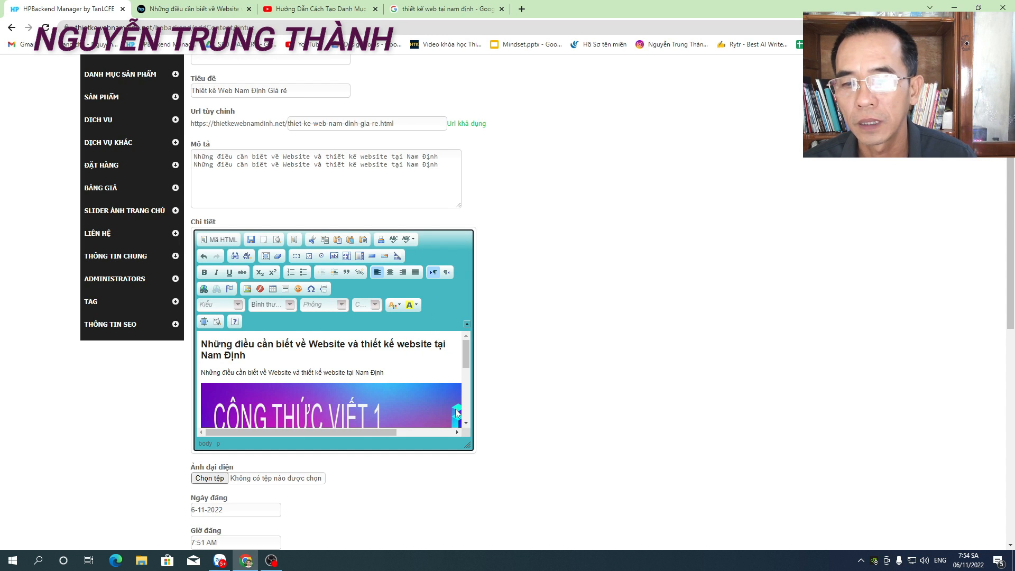
Center the inserted image and enlarge the Chi tiết editor until the whole picture fits in it
drag(467, 446, 694, 520)
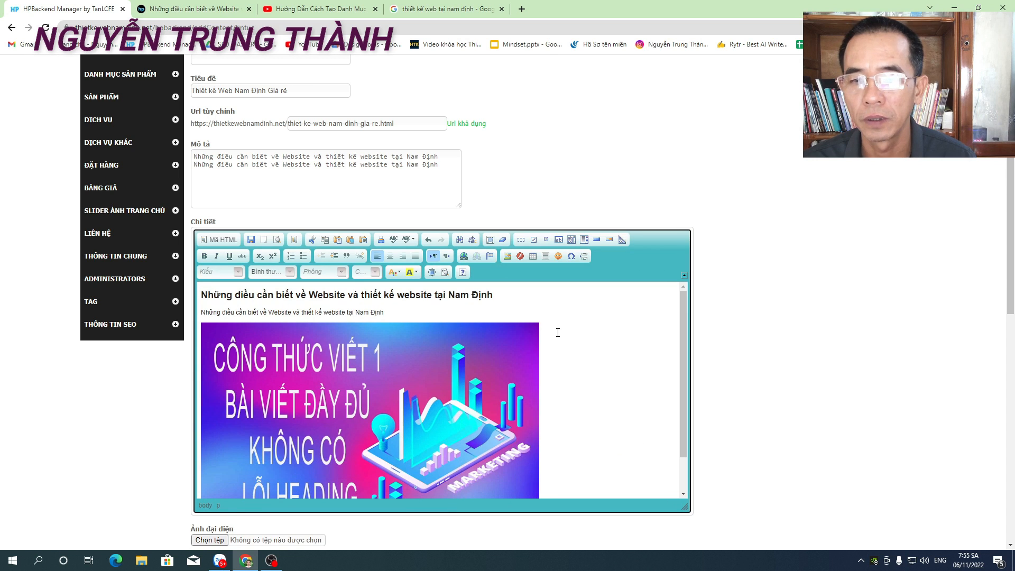
click(390, 256)
scroll(545, 294, down, 5)
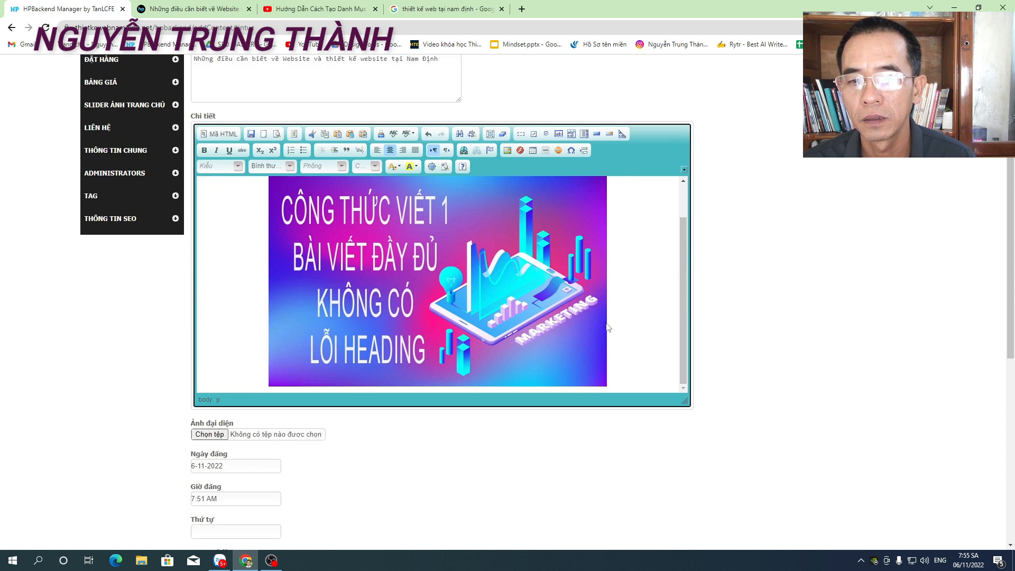
drag(684, 401, 745, 456)
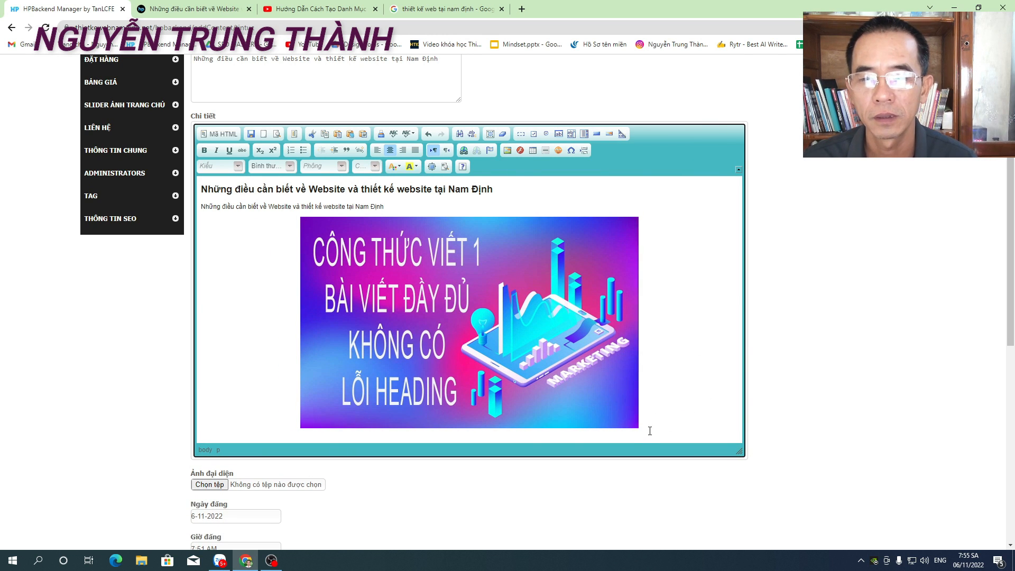
Add the line "Website Nam Định" beneath the image and set its font size to 16
key(Return)
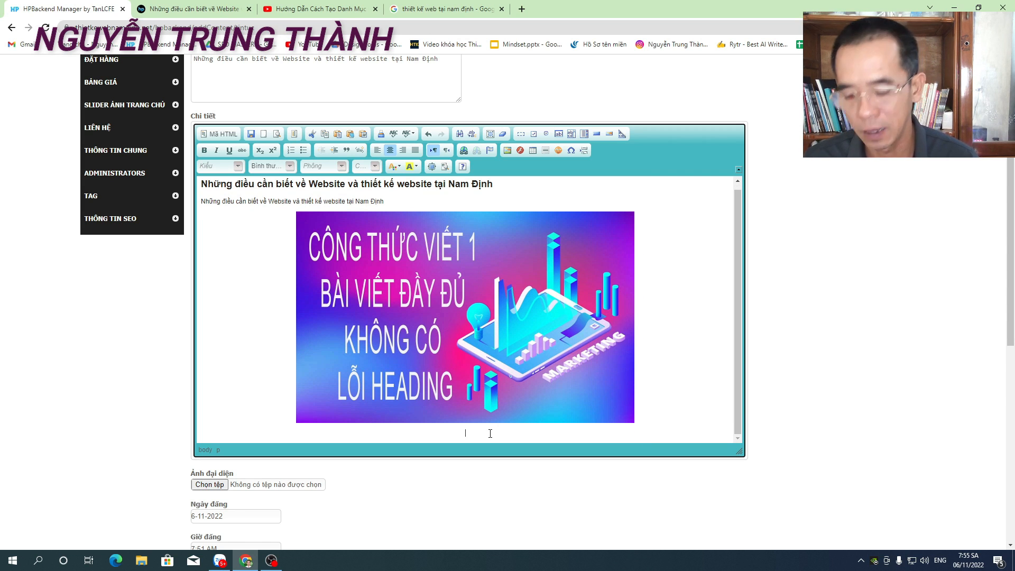
text(Websi)
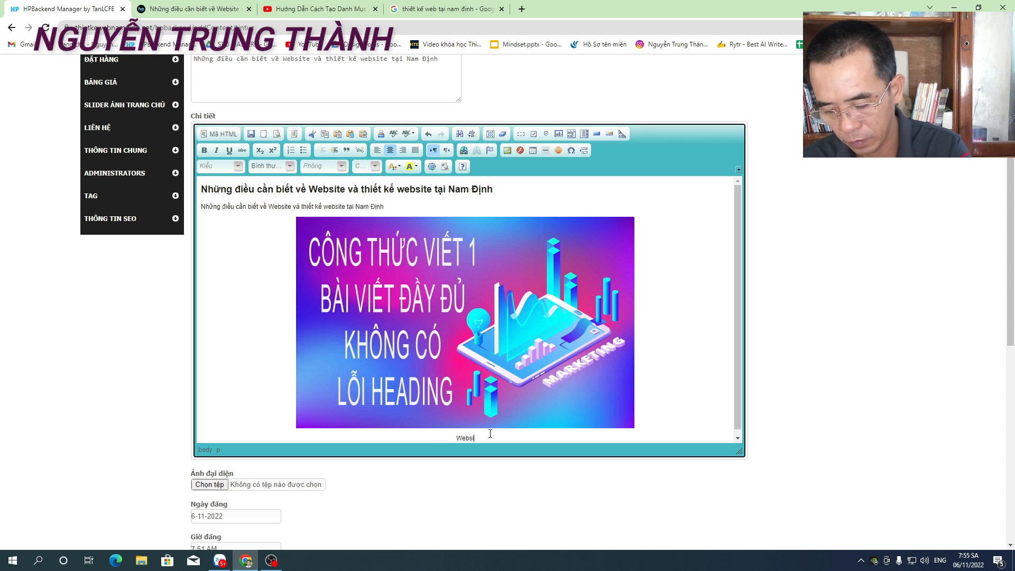
text(te Nam Định)
drag(491, 433, 438, 438)
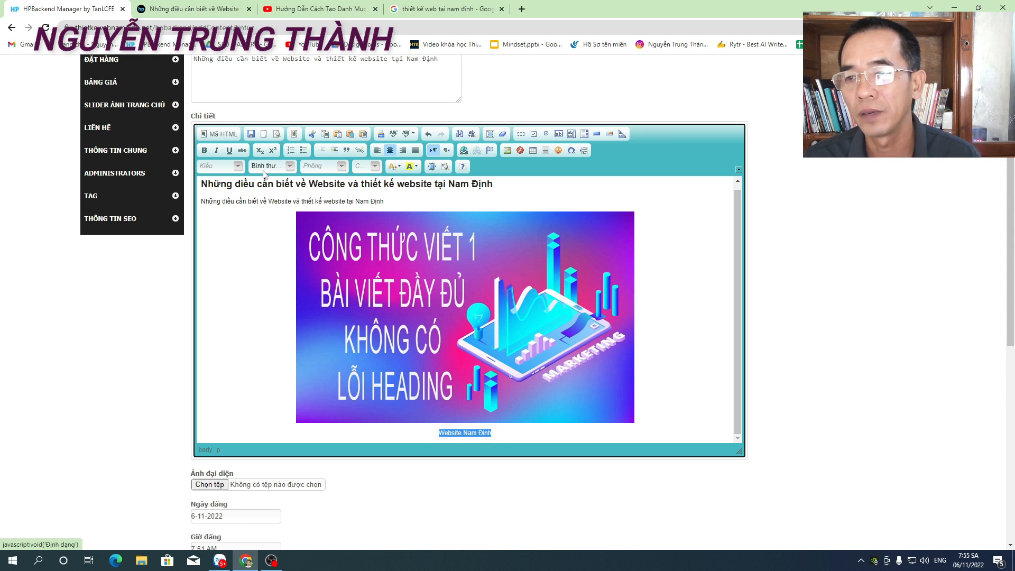
click(375, 166)
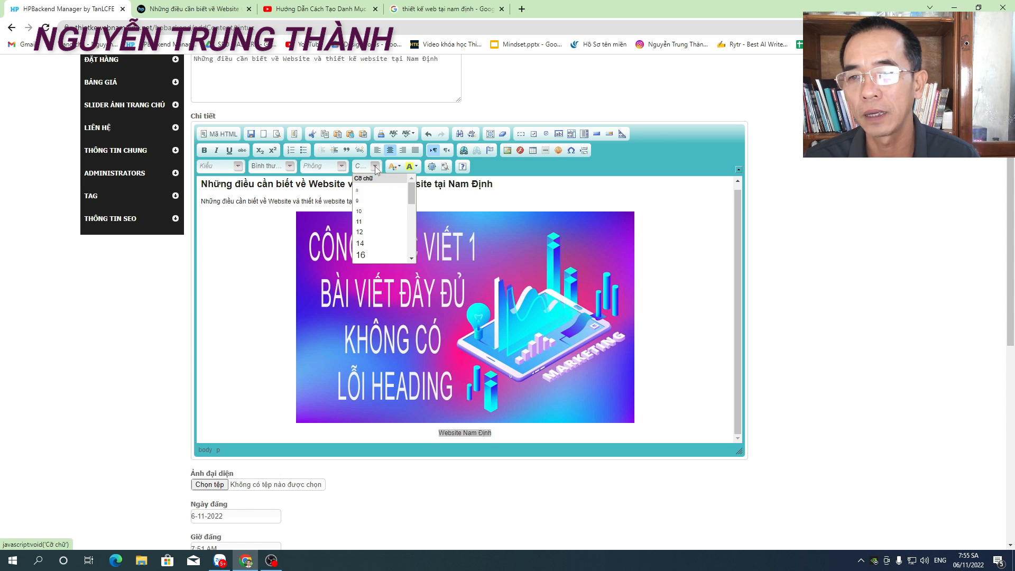
click(368, 256)
Set the font size of both the heading and the paragraph above the image to 16
drag(501, 187, 199, 189)
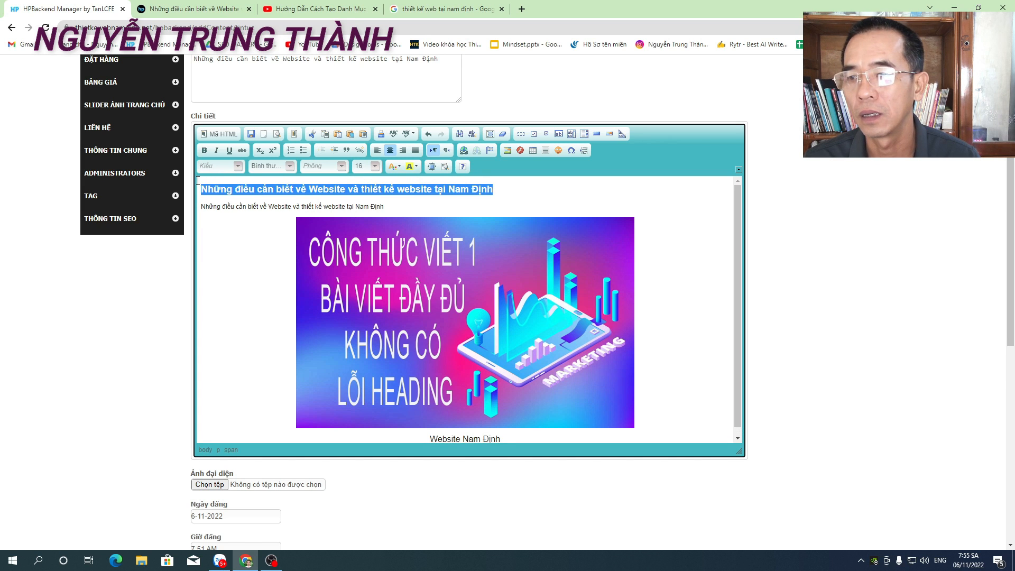
click(375, 166)
click(362, 234)
drag(383, 205, 201, 202)
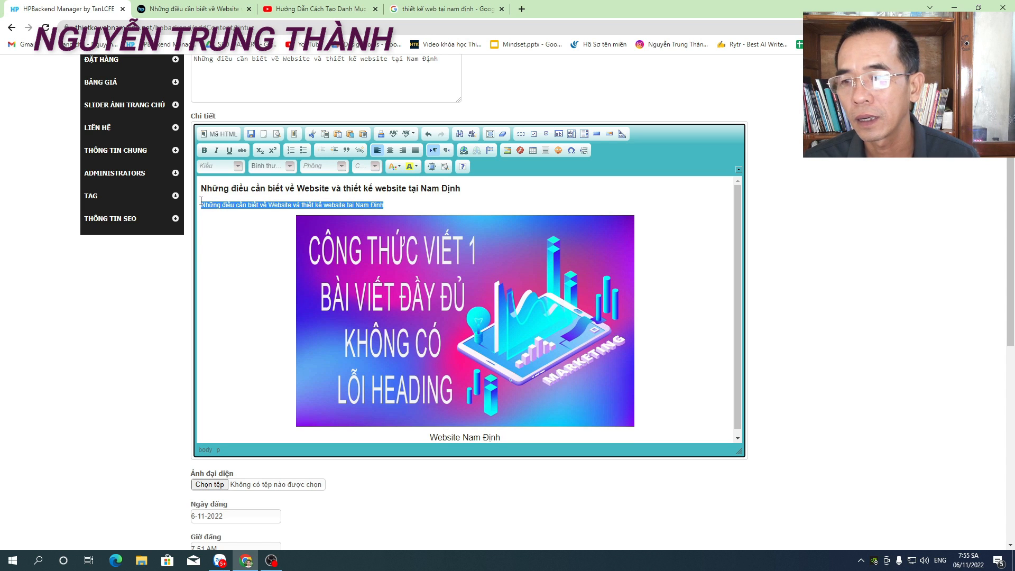
click(375, 166)
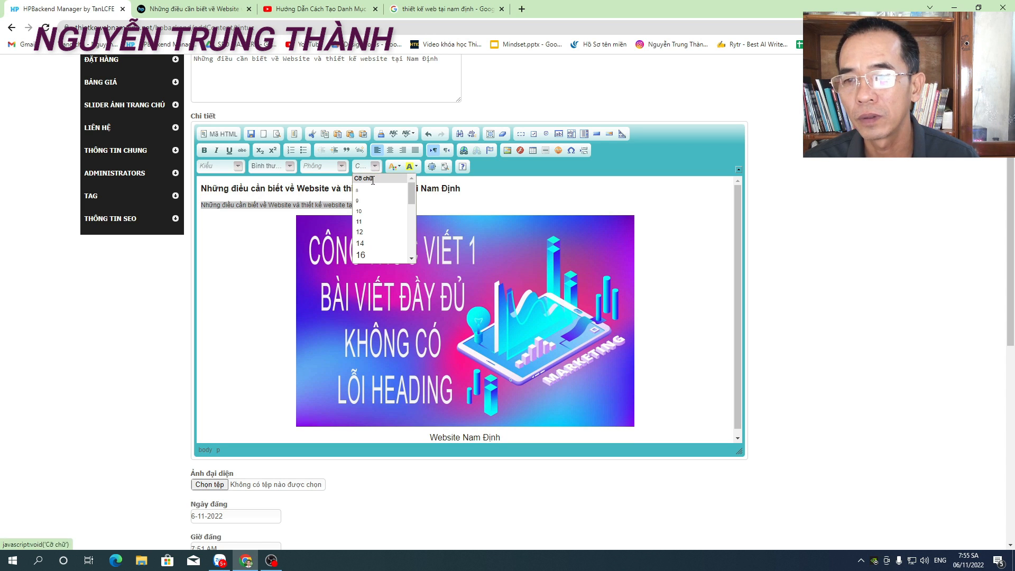
click(364, 244)
click(596, 300)
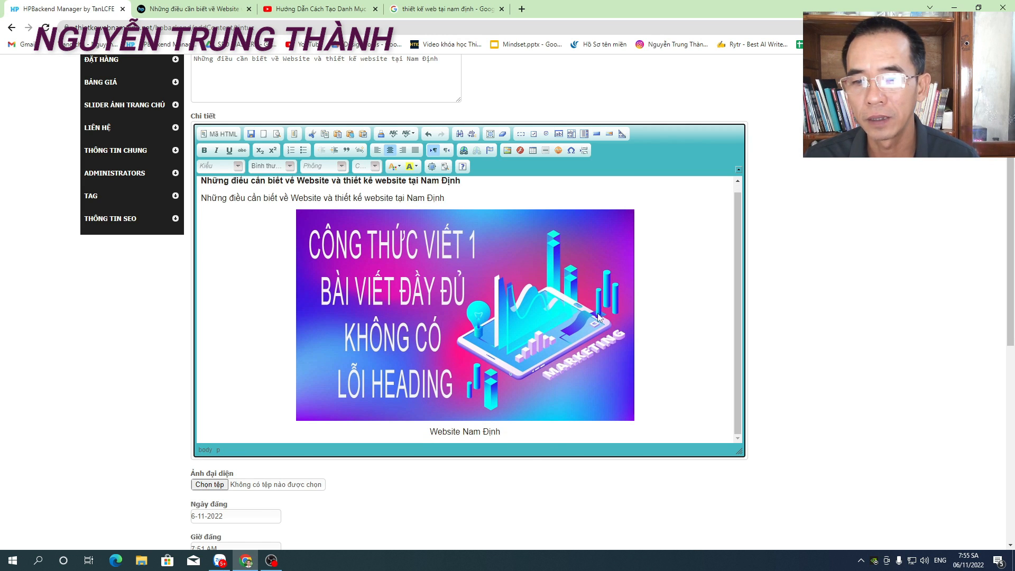
Format the "Website Nam Định" line beneath the image as Heading 3 and center it
drag(504, 433, 424, 429)
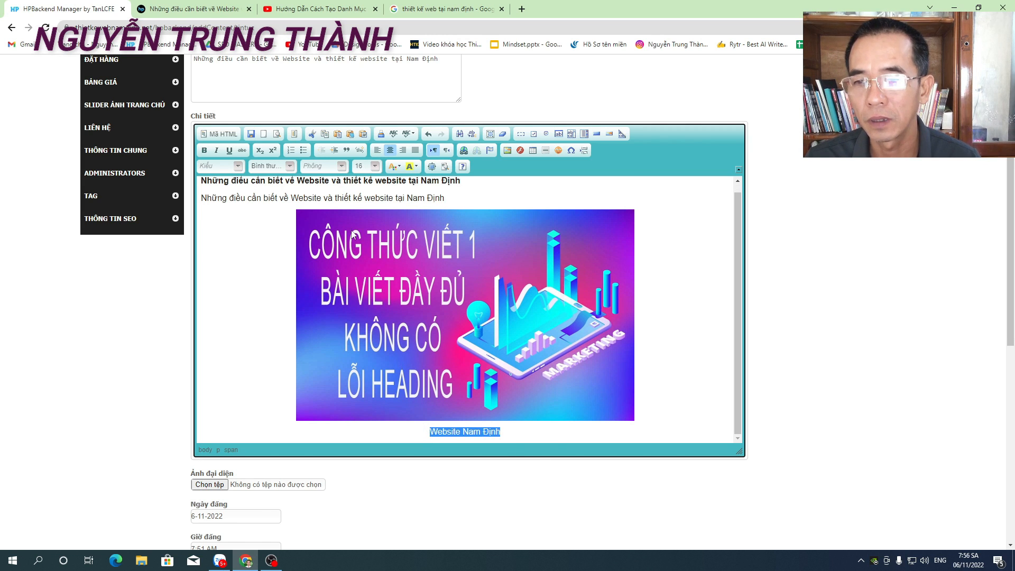
click(290, 166)
click(269, 245)
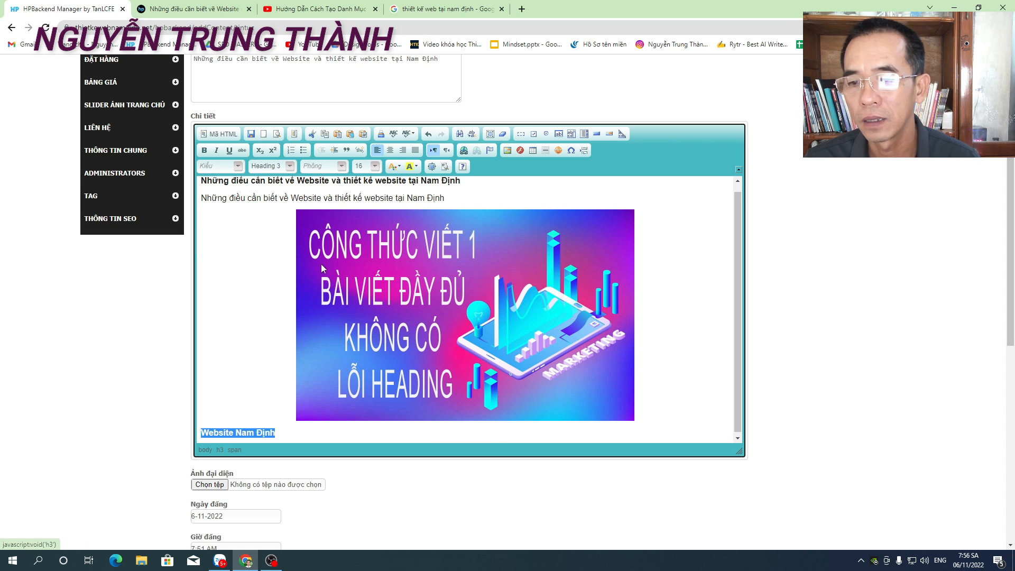
click(390, 150)
click(656, 285)
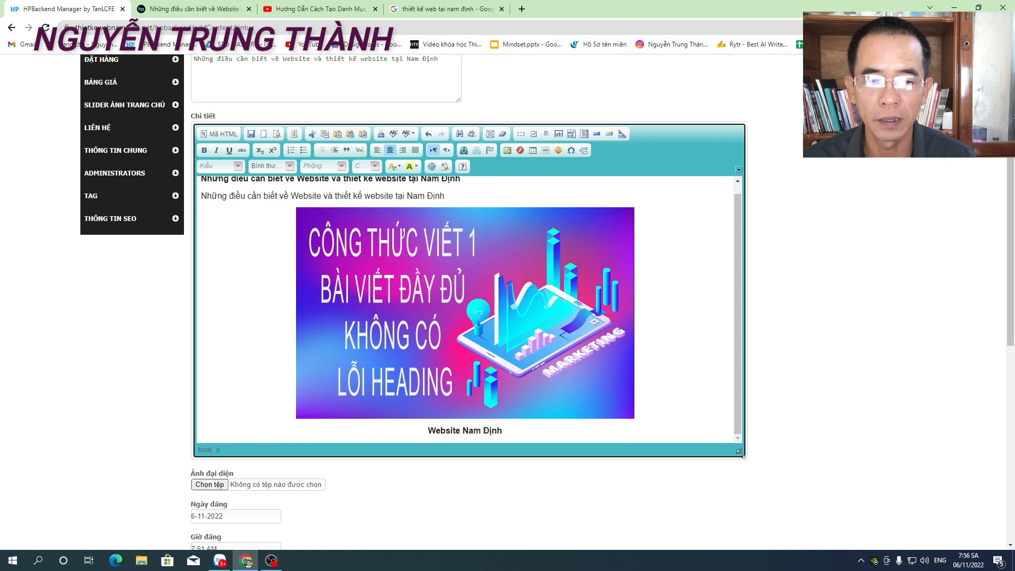
Enlarge the Chi tiết editor and add the paragraph "Những điều cần biết về Website và thiết kế website tại Nam Định" below the "Website Nam Định" heading
drag(743, 456, 815, 550)
click(550, 444)
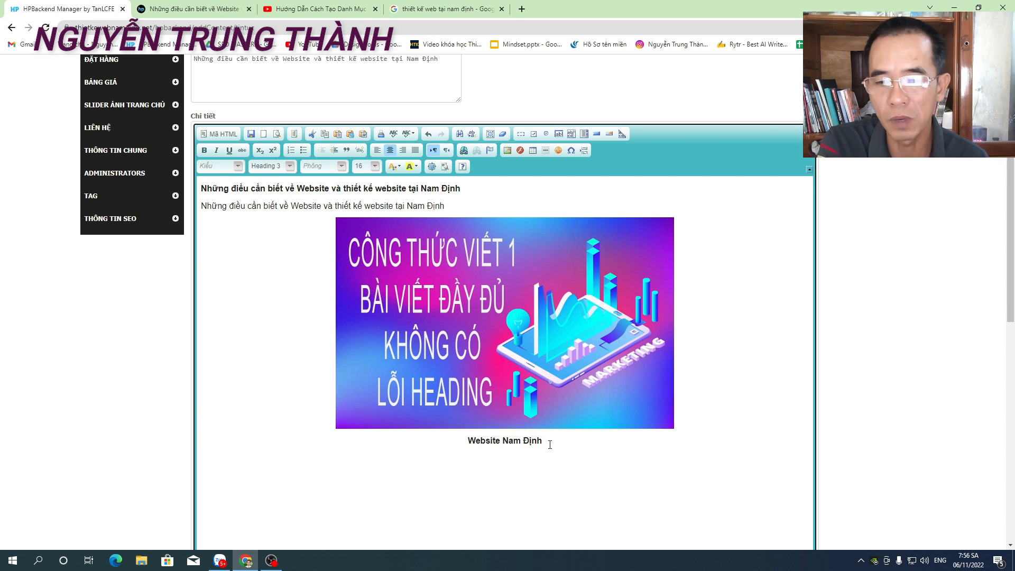
key(Return)
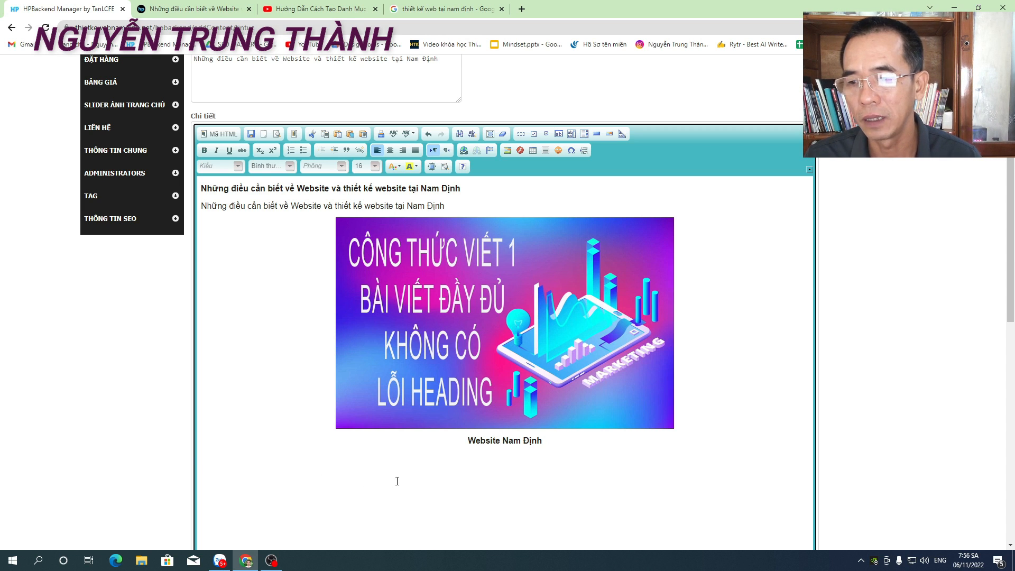
text(Những điều cần biết về Website và thiết kế website tại Nam Định)
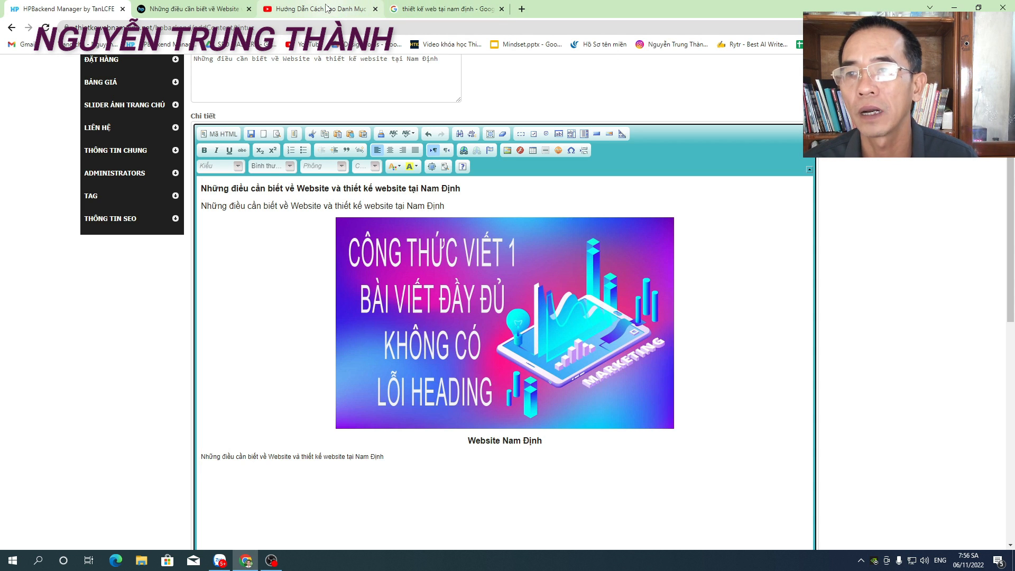
Copy the iframe embed code of the YouTube video "Hướng Dẫn Cách Tạo Danh Mục Bài Viết Trên Website Mới Nhất" and return to the article form
click(326, 9)
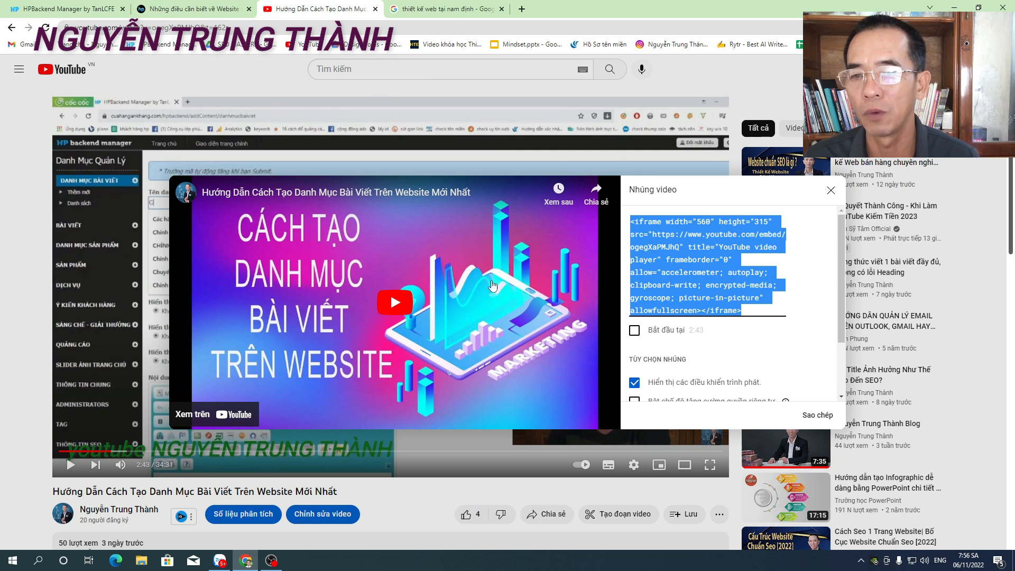
drag(755, 310, 630, 229)
key(ctrl+c)
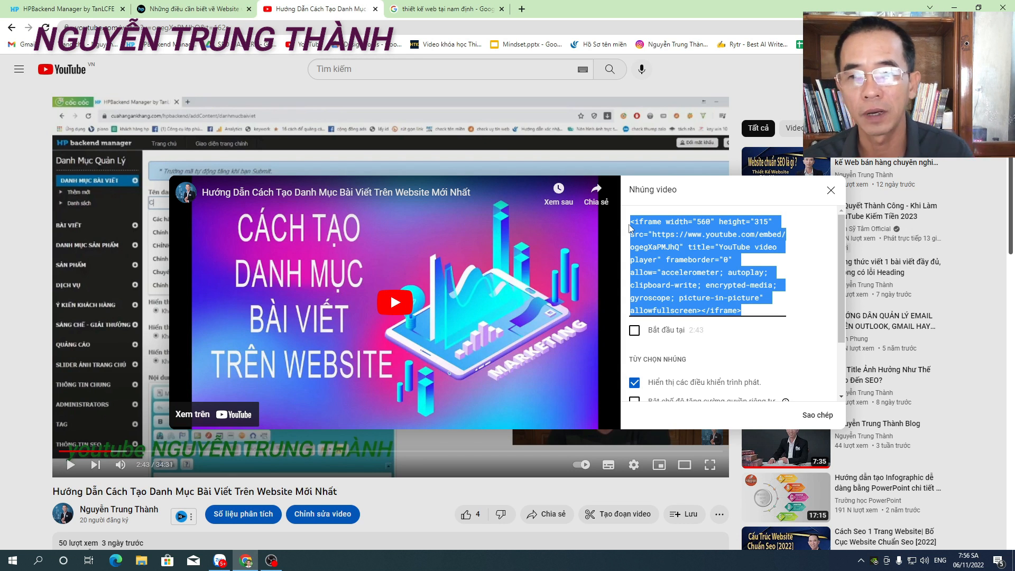
click(804, 333)
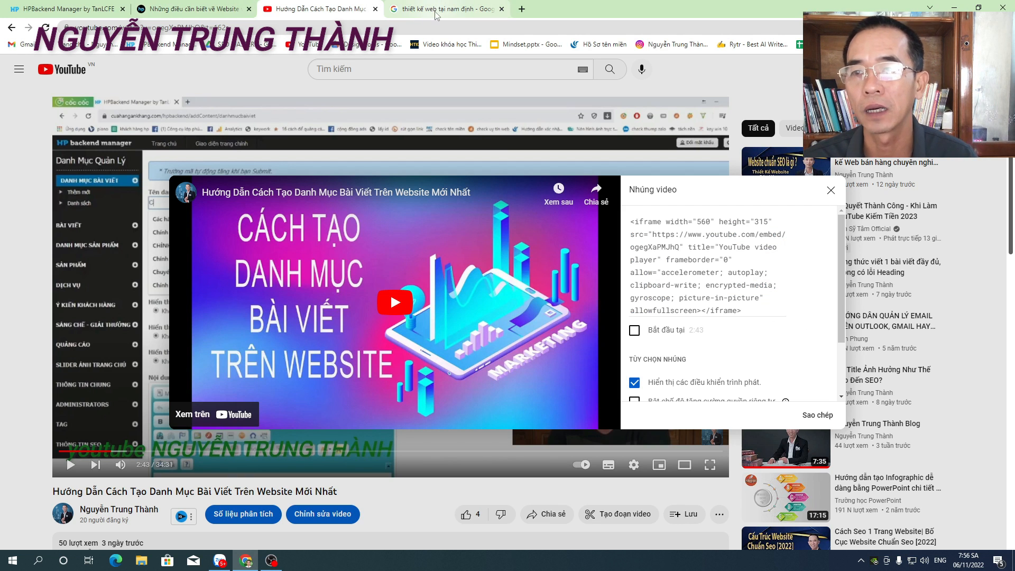
click(124, 16)
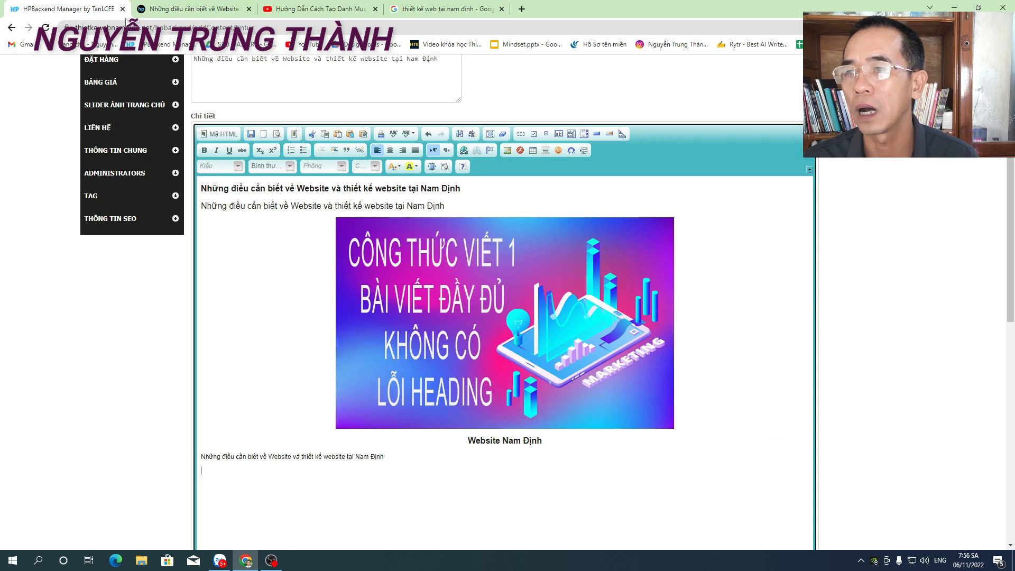
click(401, 468)
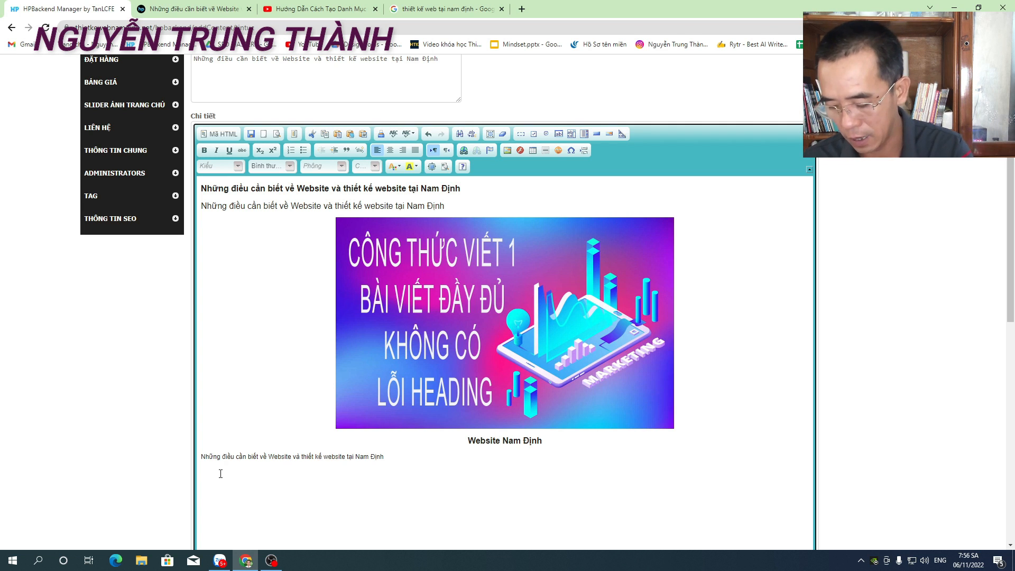
key(ctrl+v)
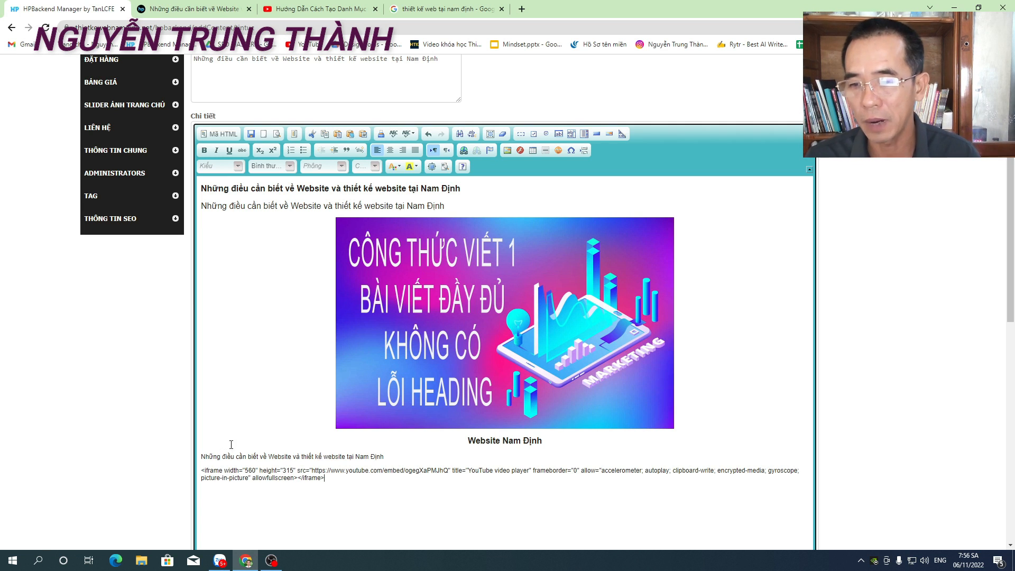
drag(333, 482, 233, 468)
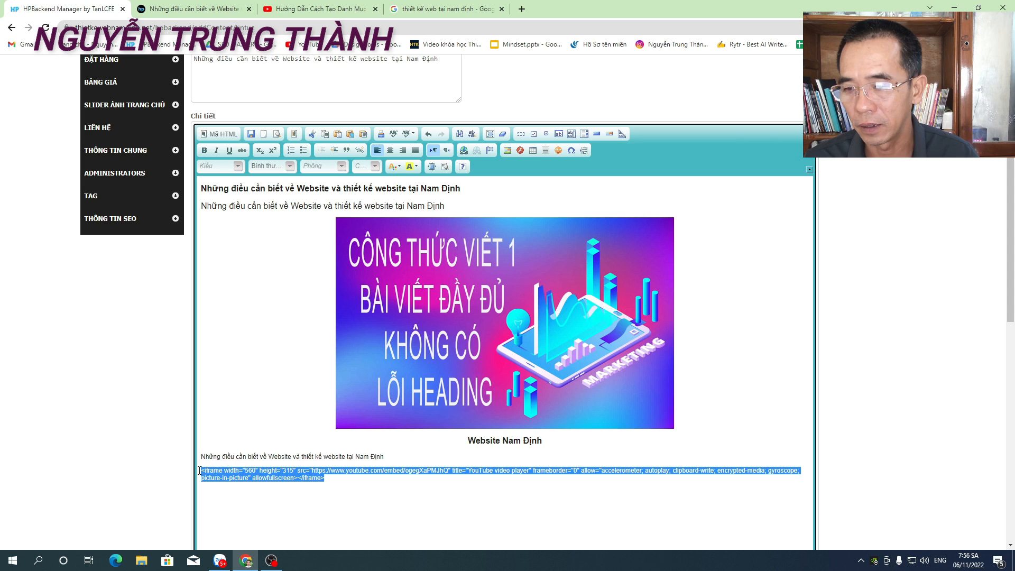
key(Delete)
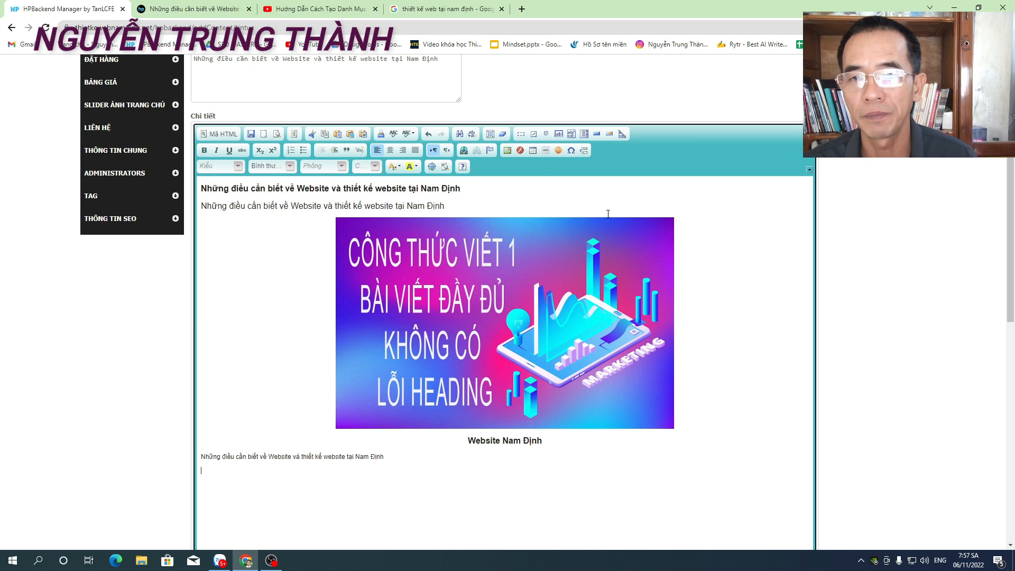
Paste the copied embed code at the end of the article's HTML source, return to the visual view and center the video
click(220, 134)
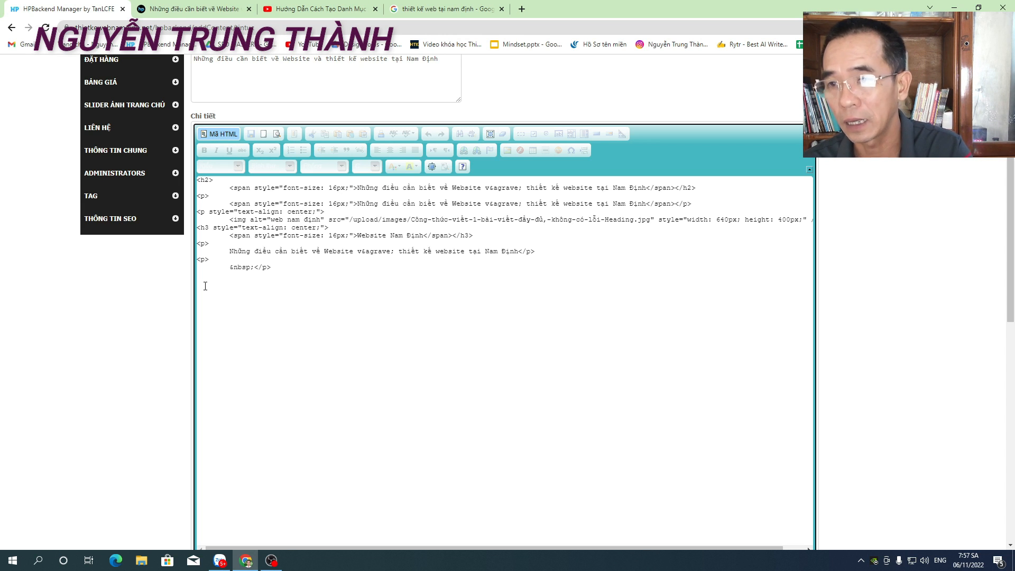
key(ctrl+v)
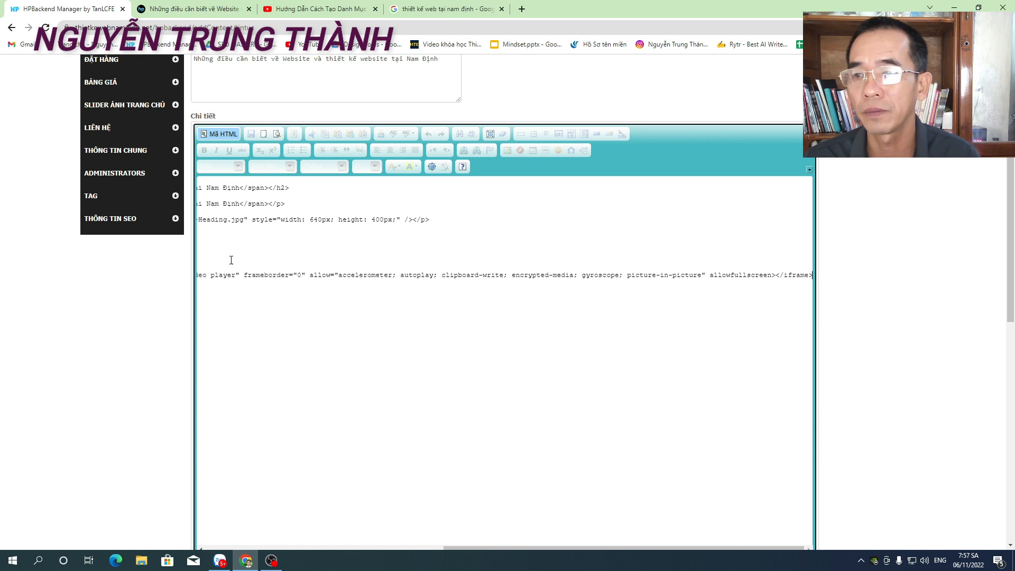
click(222, 140)
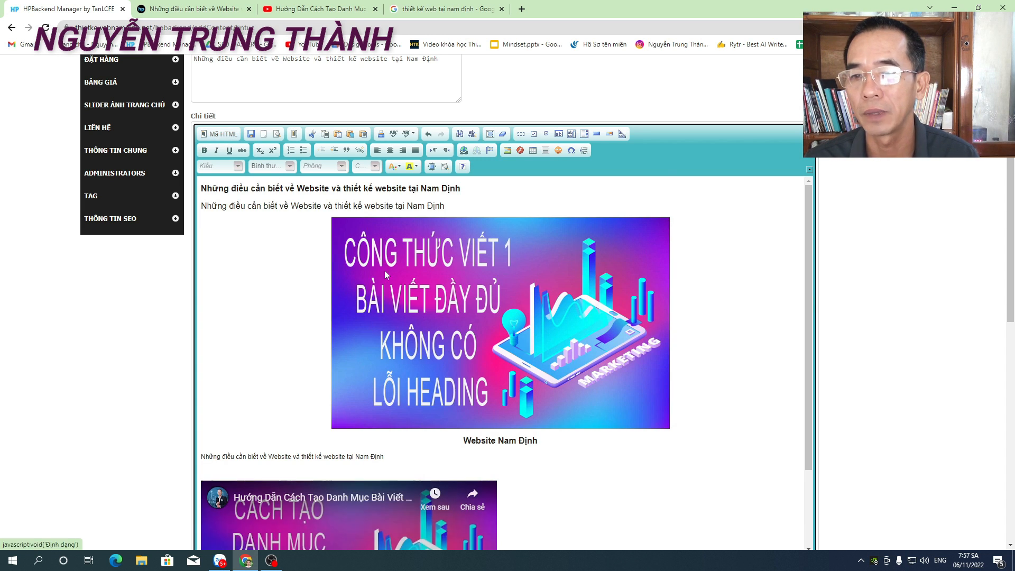
scroll(538, 376, down, 2)
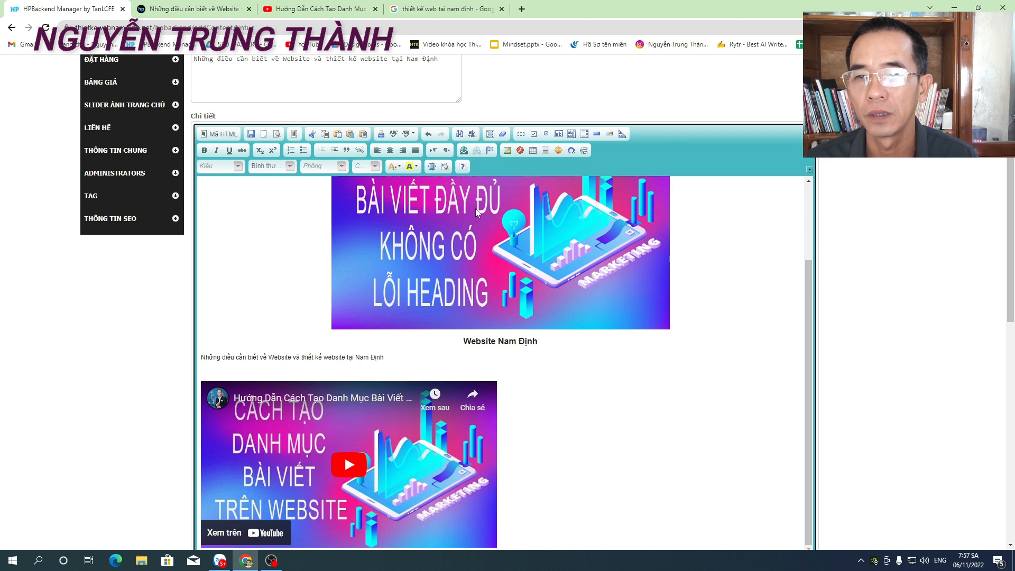
click(389, 152)
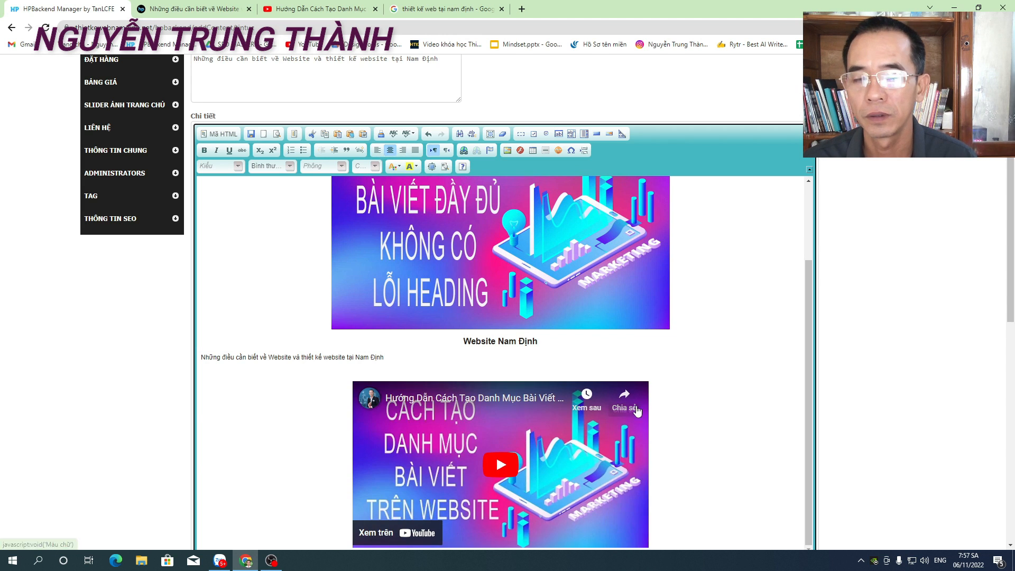
Add the caption line "Thiết kế web Nam Định giá rẻ" directly beneath the embedded video
scroll(652, 331, down, 4)
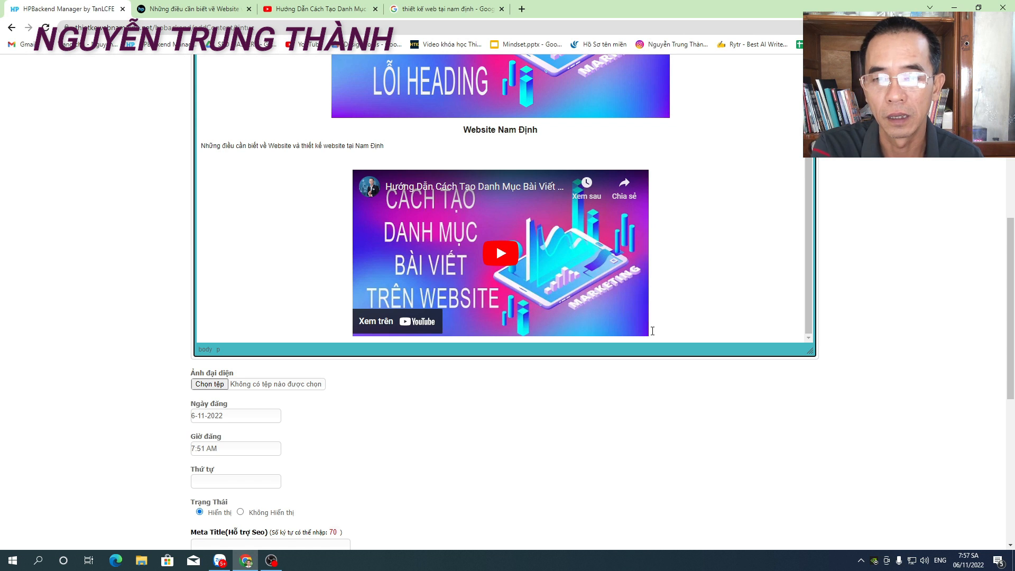
scroll(514, 326, down, 1)
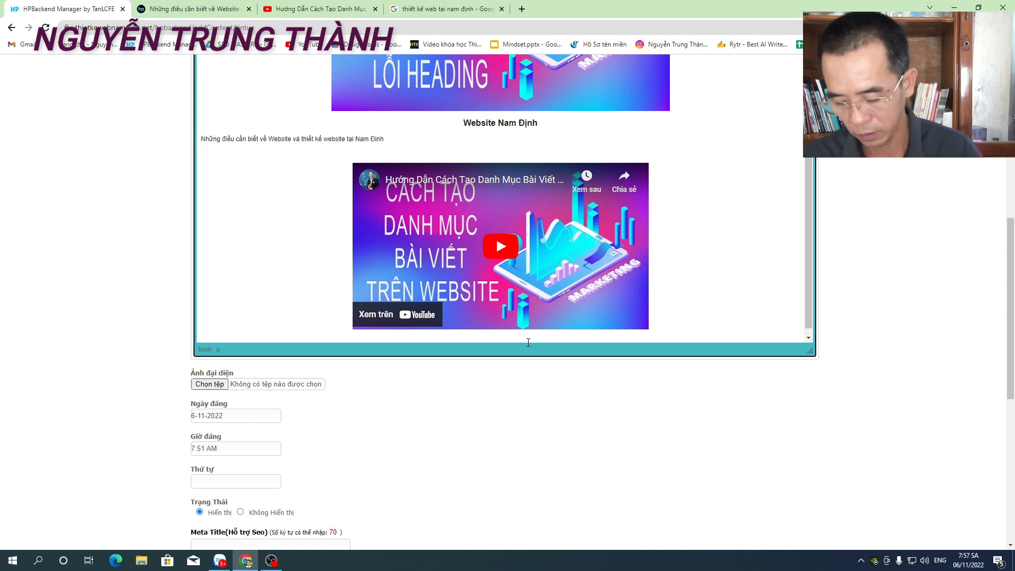
click(528, 341)
text(Thiết kế web Nam Định giá rẻ)
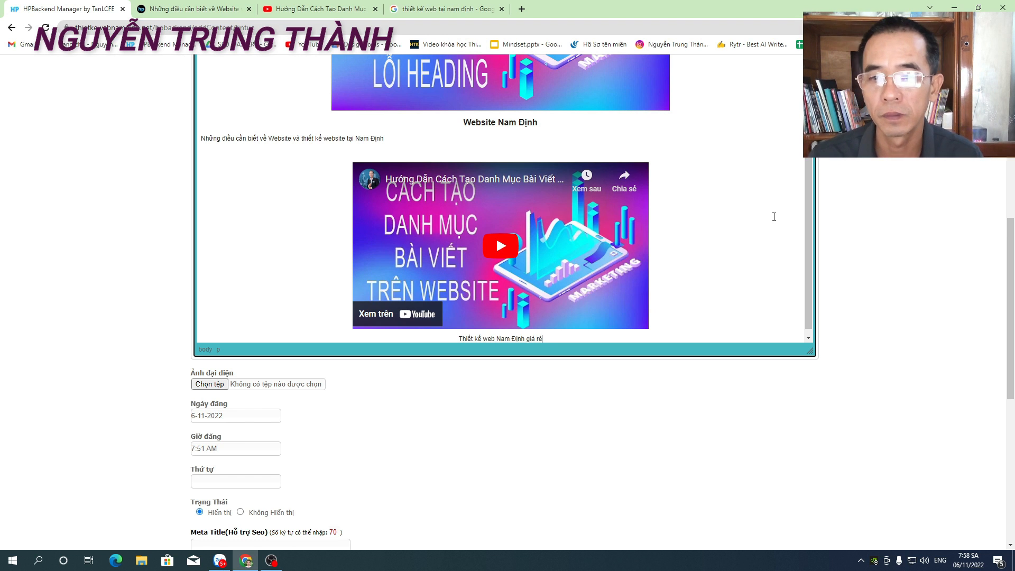
Format the "Thiết kế web Nam Định giá rẻ" caption under the video as Heading 3
drag(555, 337, 455, 338)
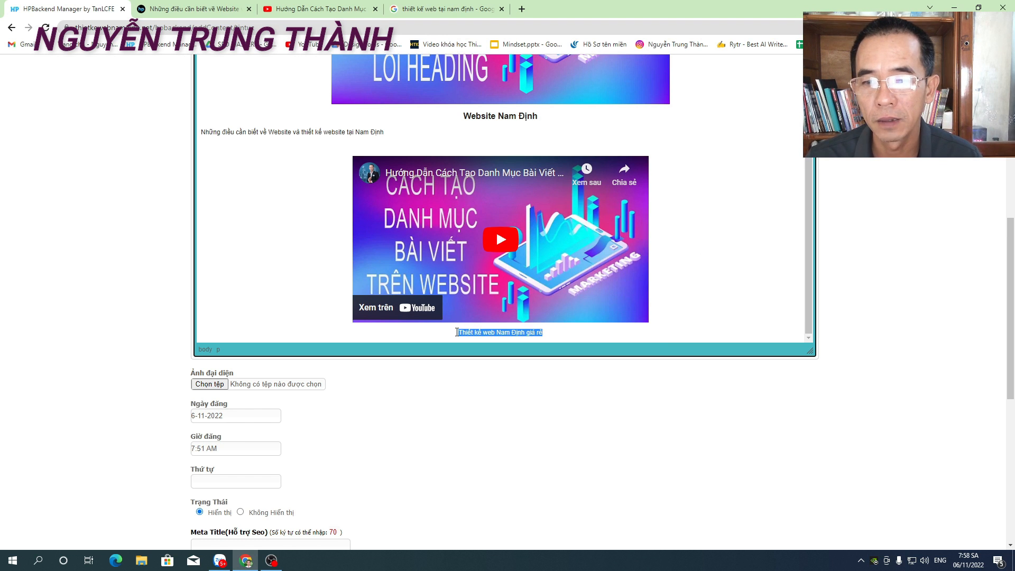
scroll(456, 337, up, 2)
scroll(877, 321, up, 1)
scroll(877, 321, up, 3)
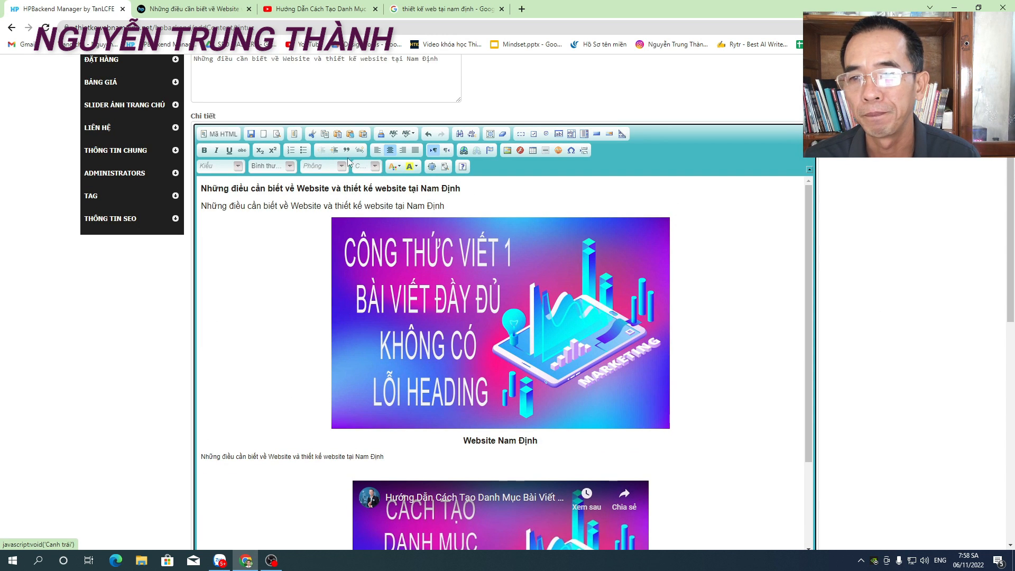
click(290, 167)
click(285, 244)
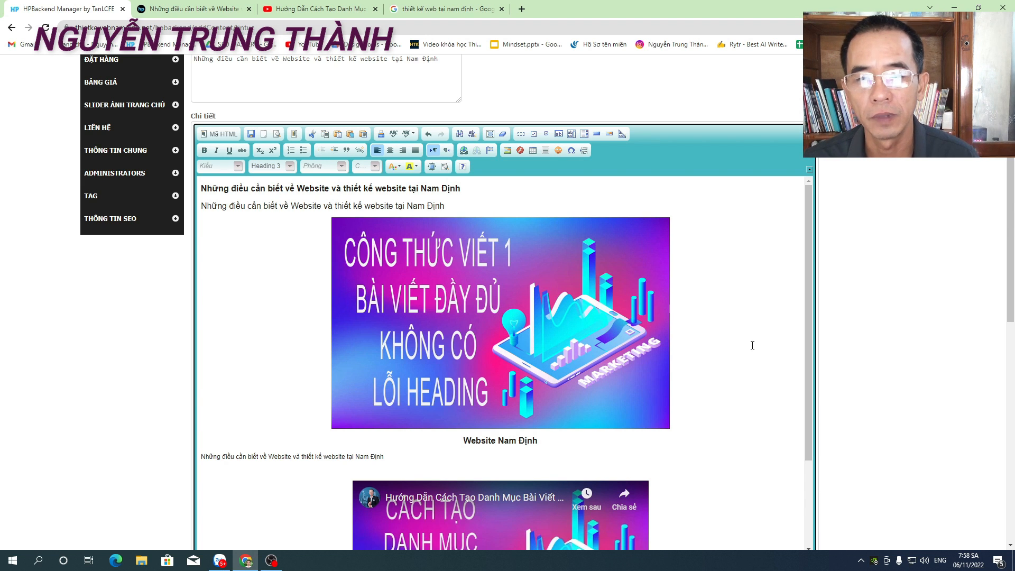
Center the "Thiết kế web Nam Định giá rẻ" heading under the video and check the article content
scroll(810, 351, down, 5)
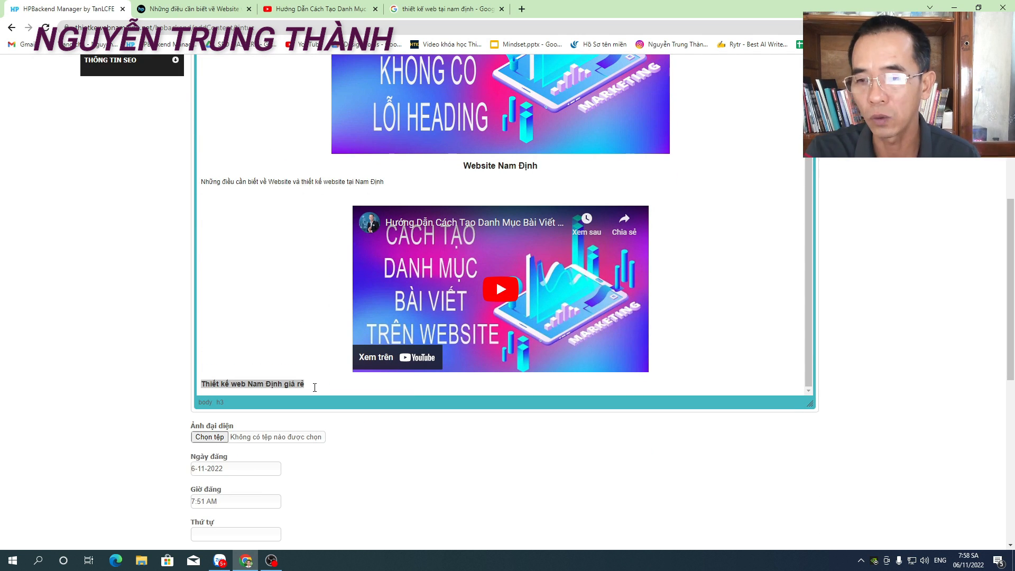
scroll(322, 368, up, 10)
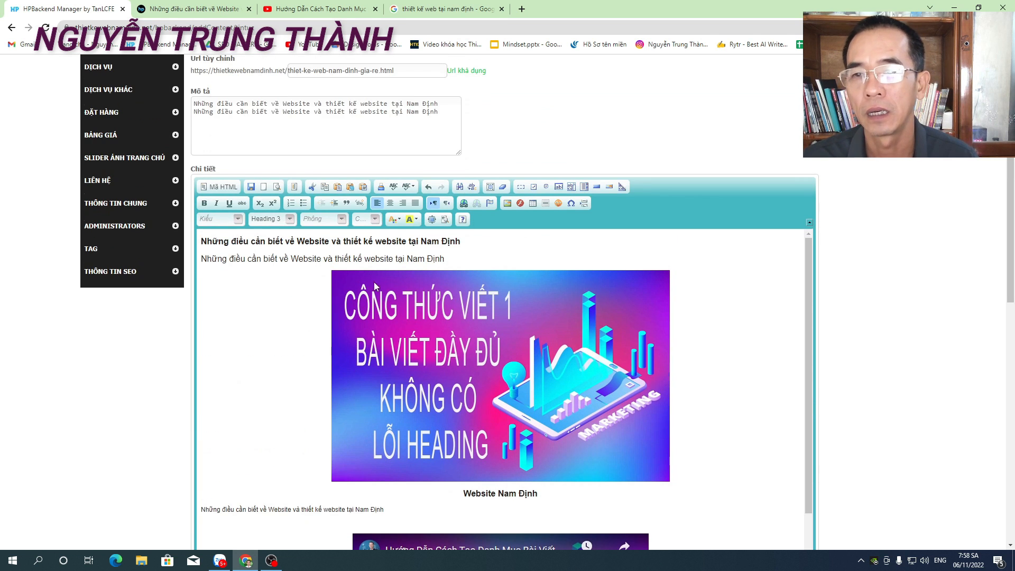
click(743, 345)
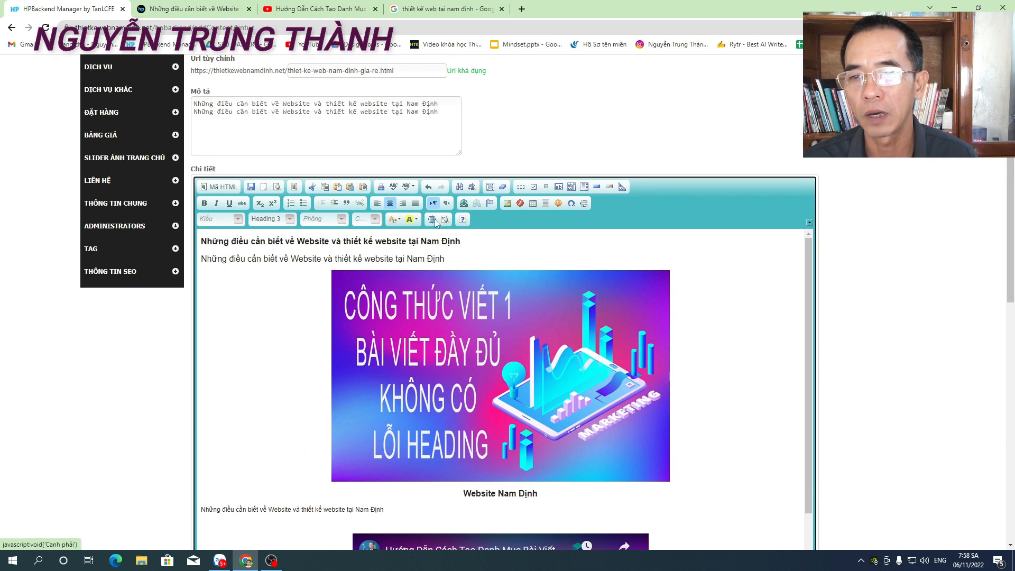
scroll(743, 345, down, 2)
scroll(884, 402, down, 6)
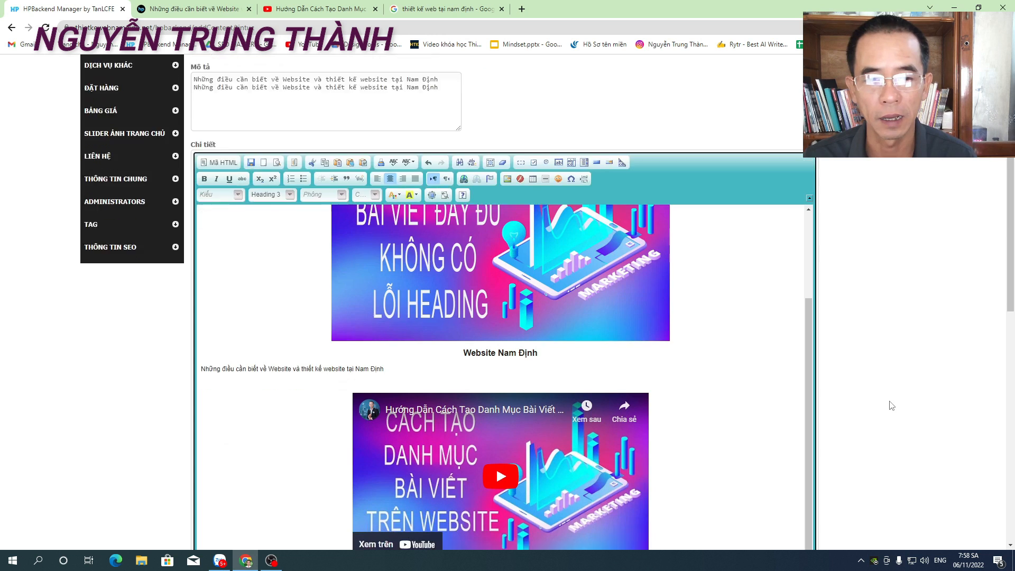
click(566, 277)
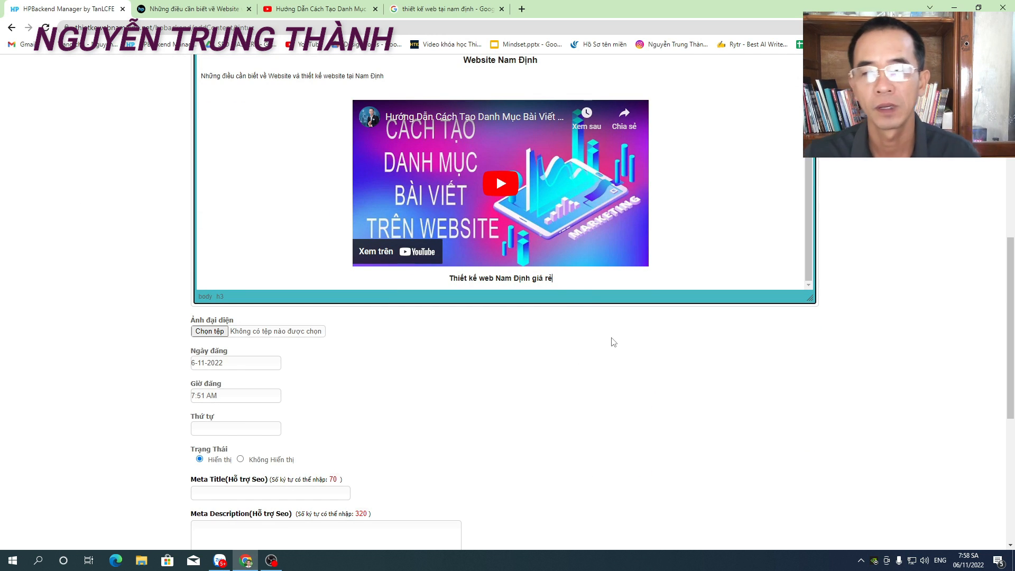
scroll(766, 238, up, 2)
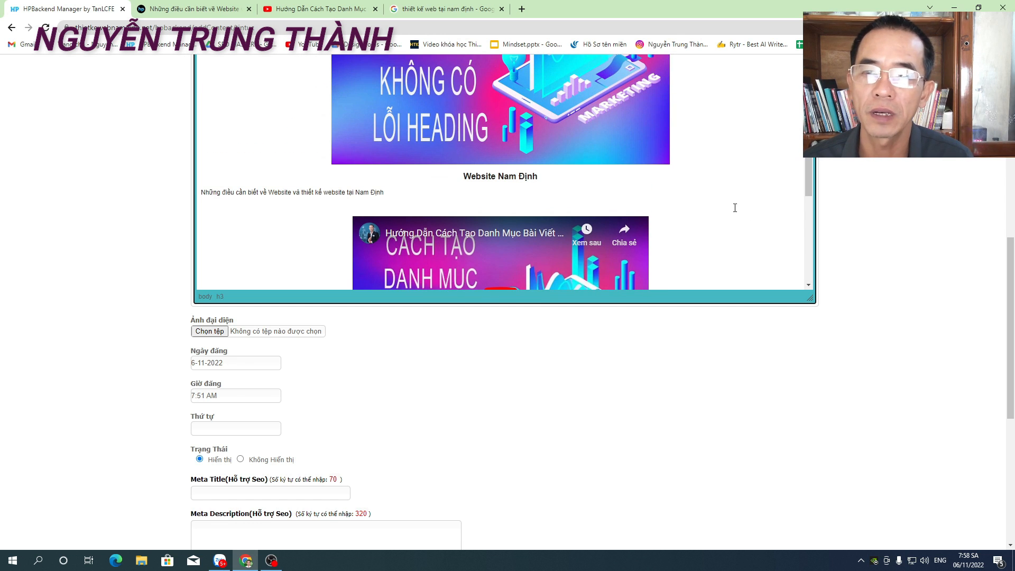
Check the article's detail content, and choose the picture thi-truong-ngach-thinking-school as the article's featured image
scroll(737, 219, up, 4)
scroll(511, 228, down, 1)
scroll(496, 197, up, 1)
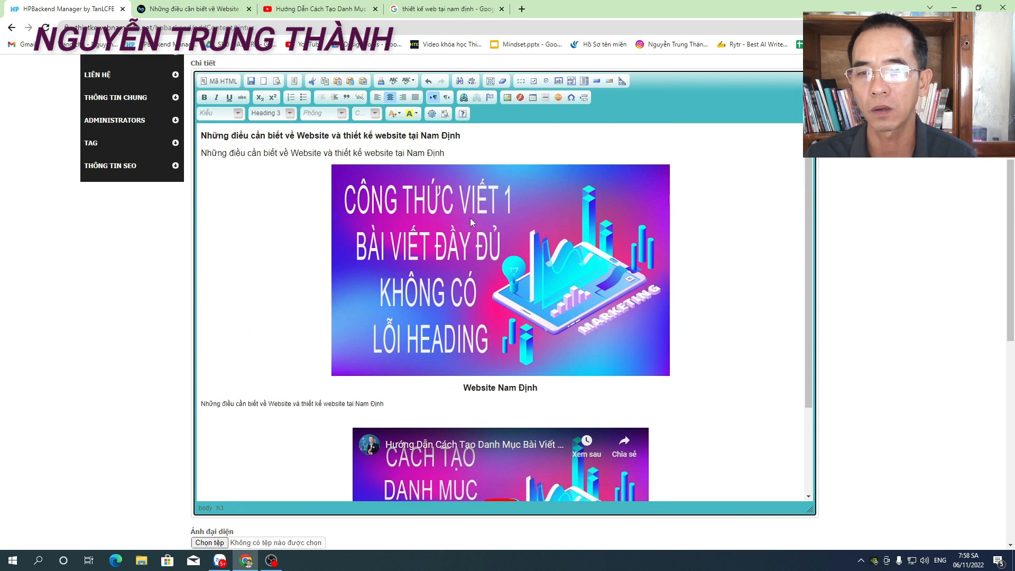
scroll(568, 454, down, 2)
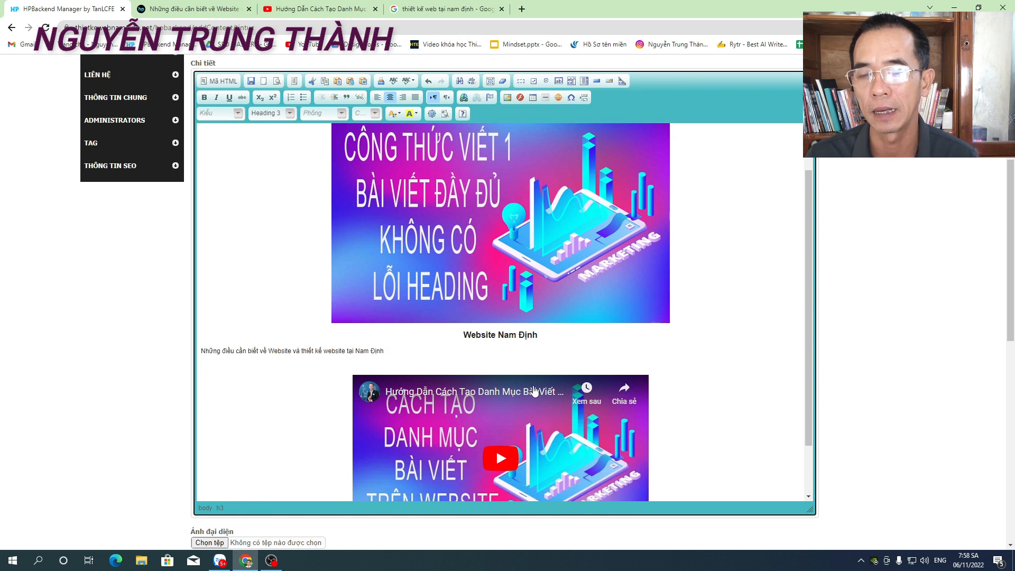
scroll(550, 346, down, 2)
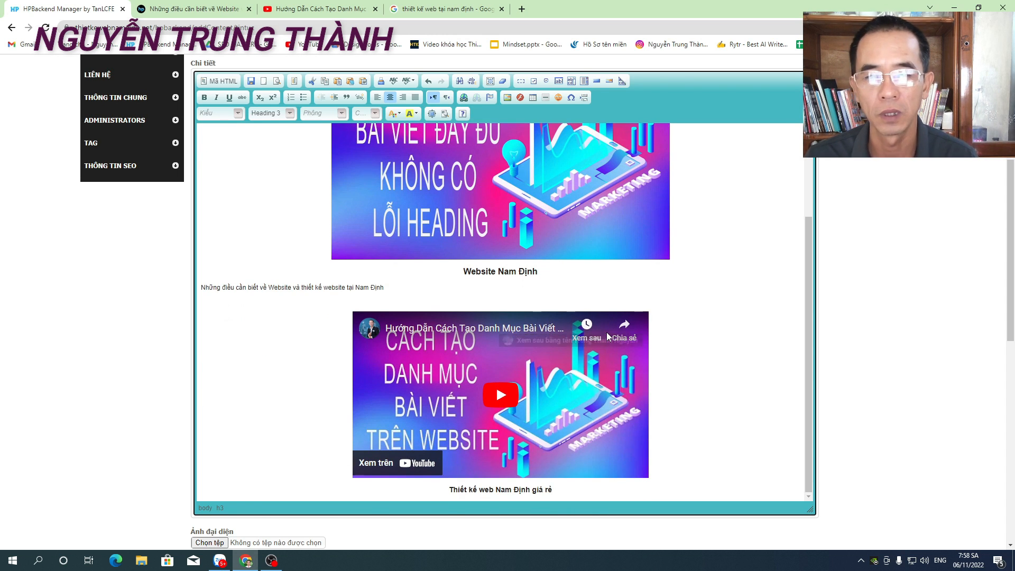
scroll(691, 381, down, 4)
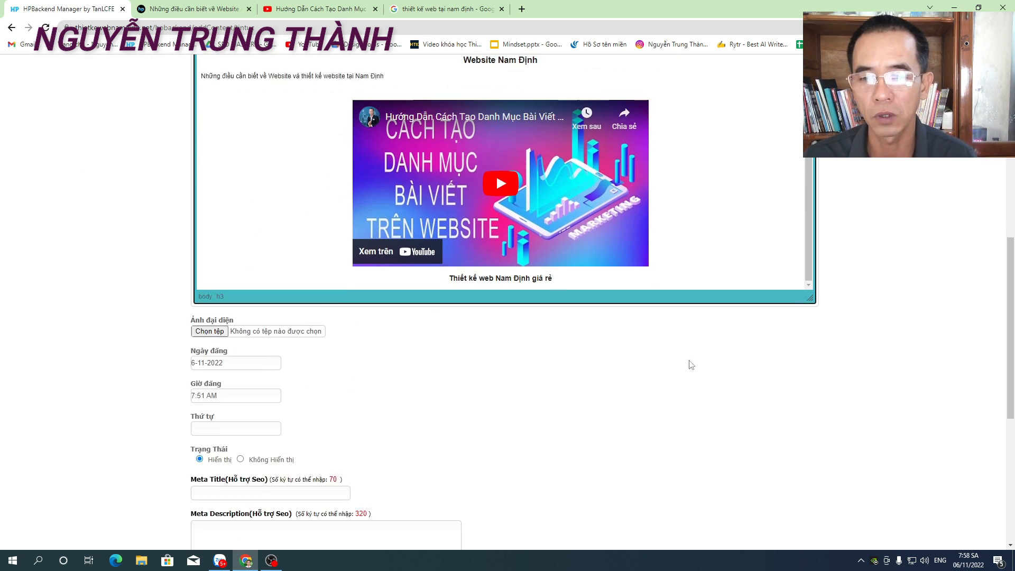
click(210, 332)
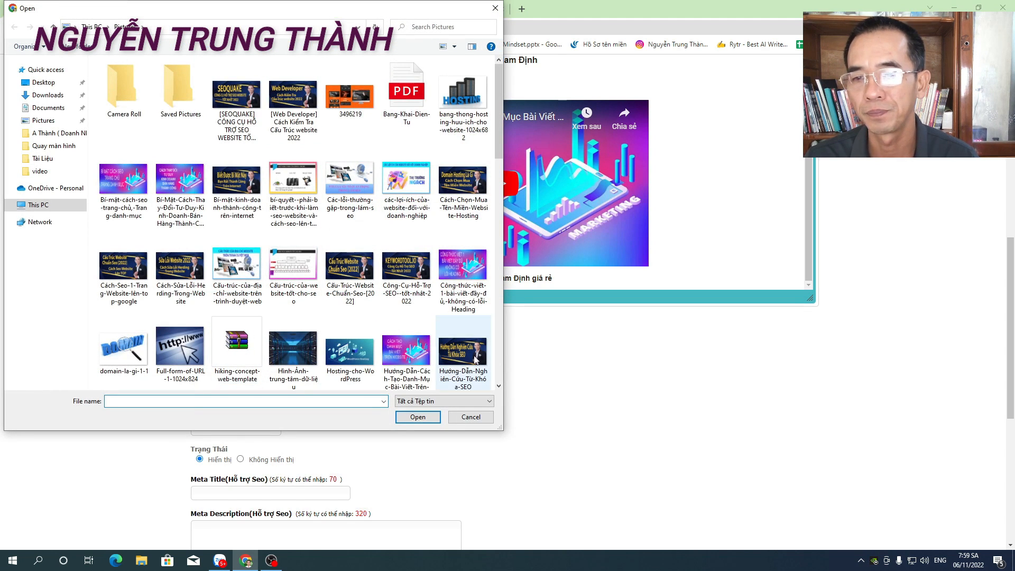
scroll(407, 324, down, 10)
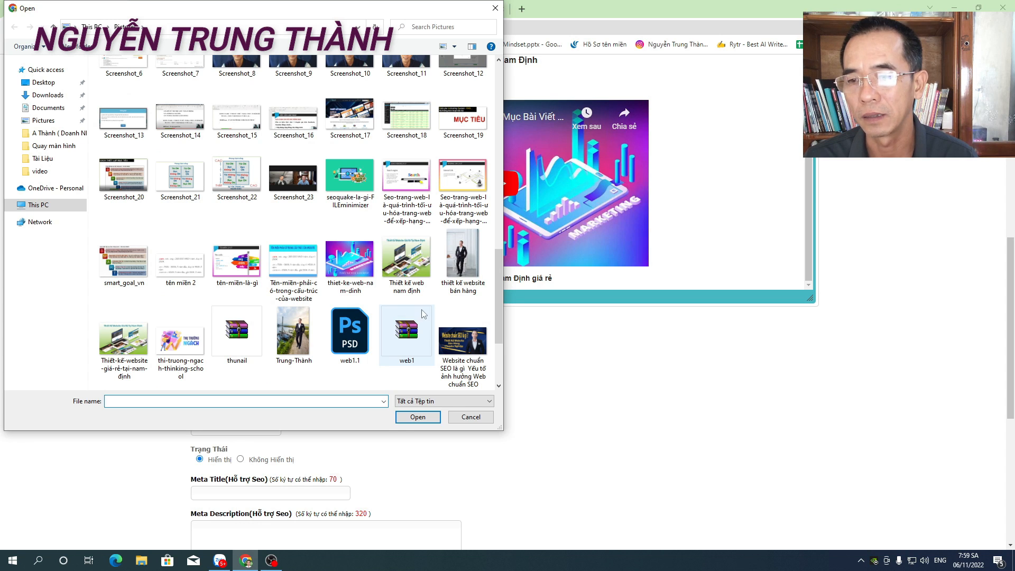
click(180, 342)
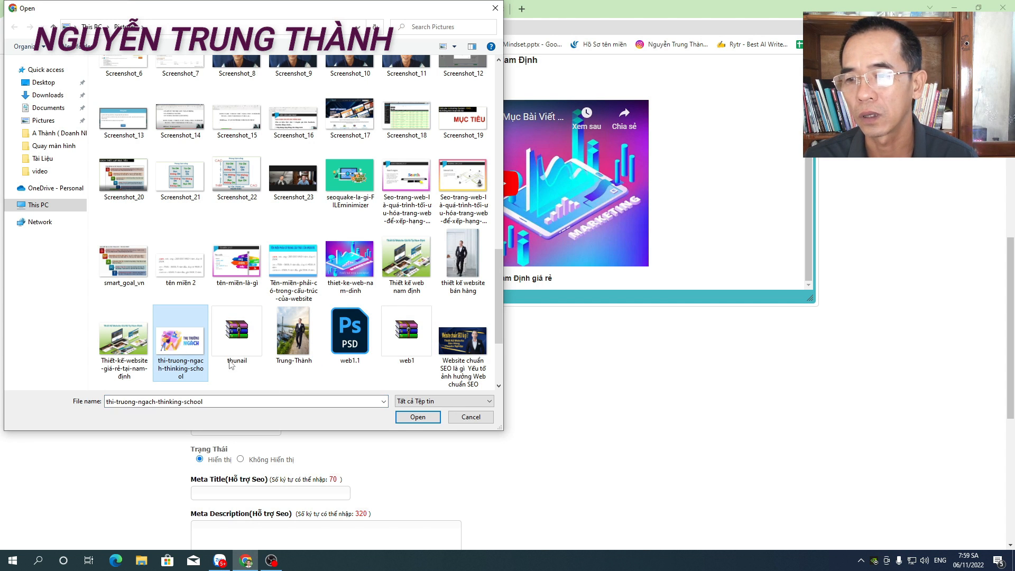
click(423, 423)
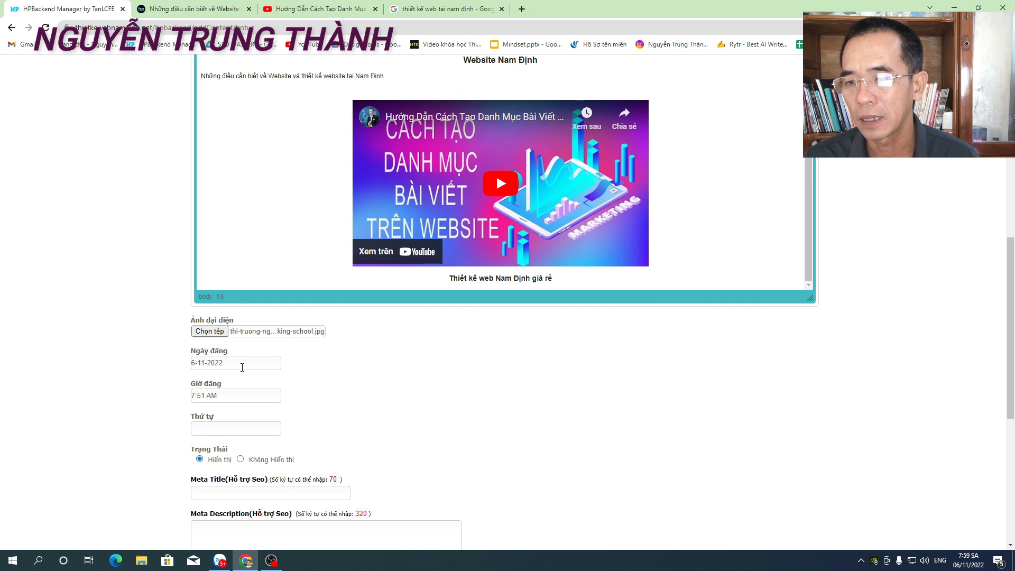
Examine the publishing and SEO fields below the content and compare them with the article's title field
scroll(243, 410, down, 2)
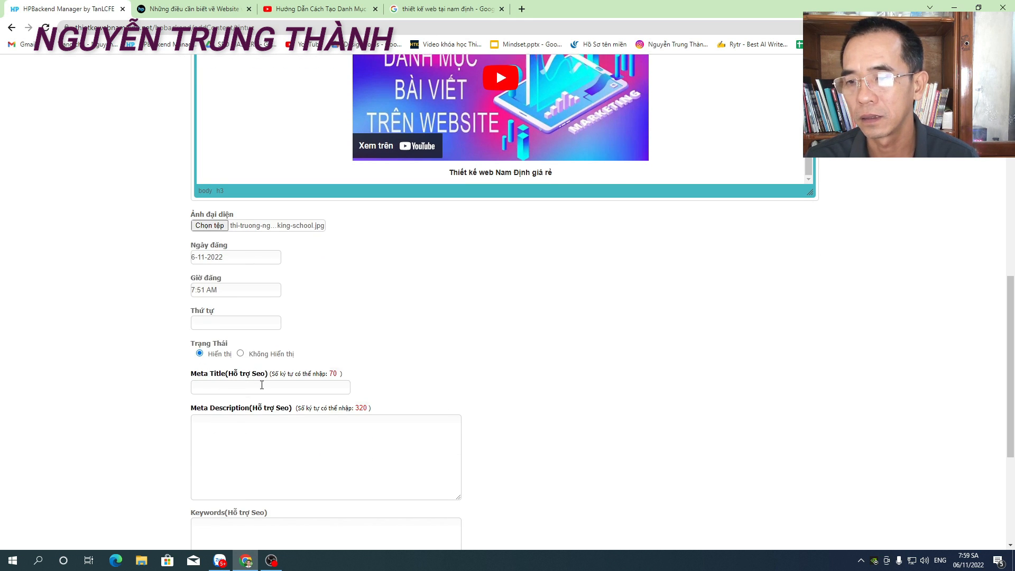
scroll(262, 385, down, 3)
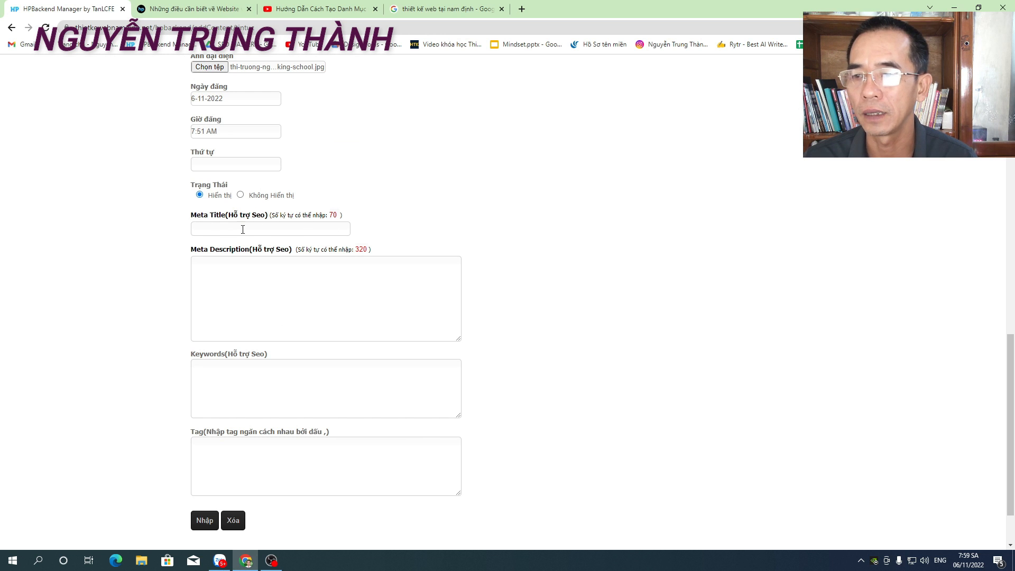
scroll(497, 224, up, 9)
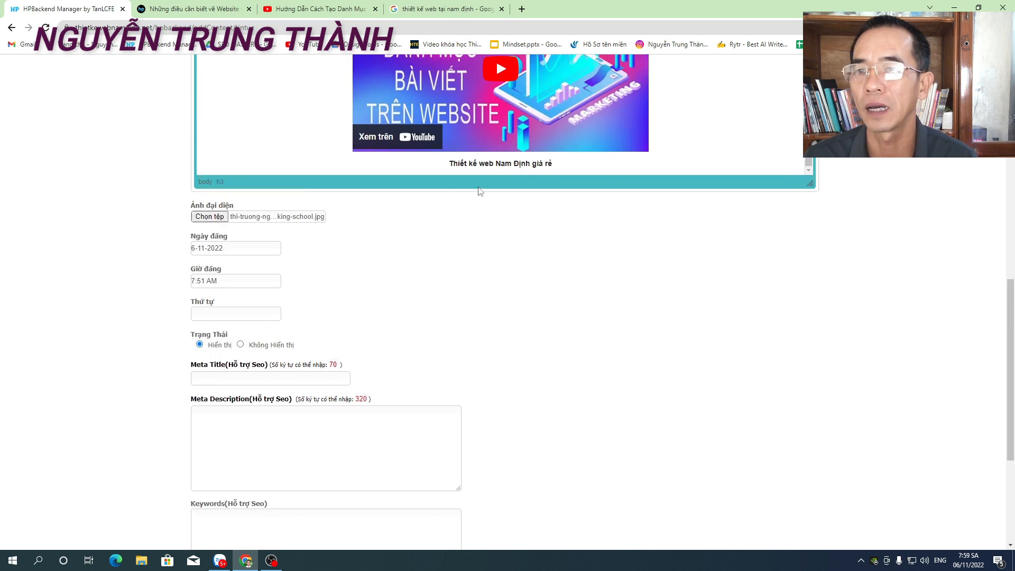
scroll(478, 181, up, 5)
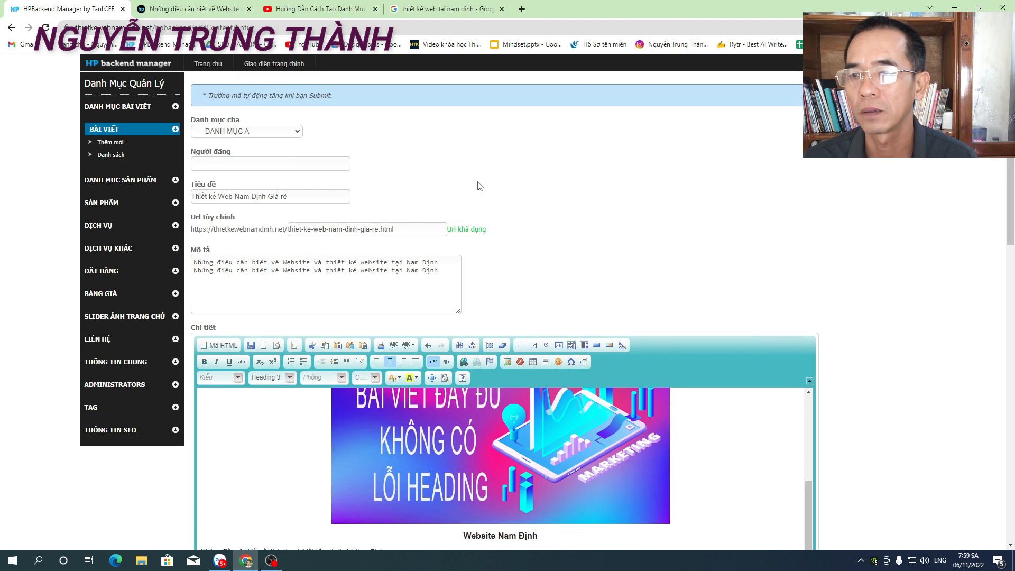
drag(311, 197, 186, 199)
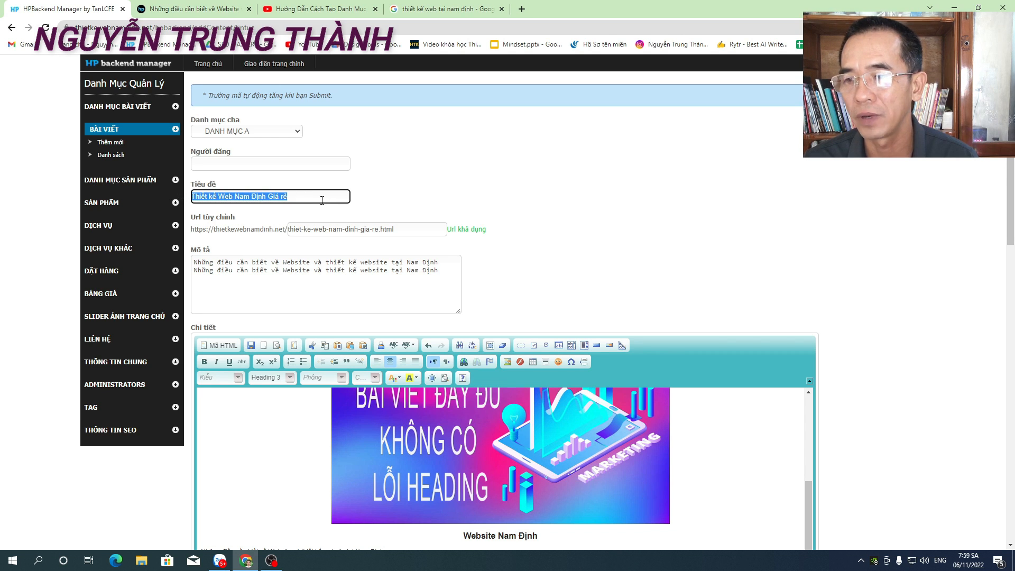
click(544, 211)
scroll(549, 214, down, 9)
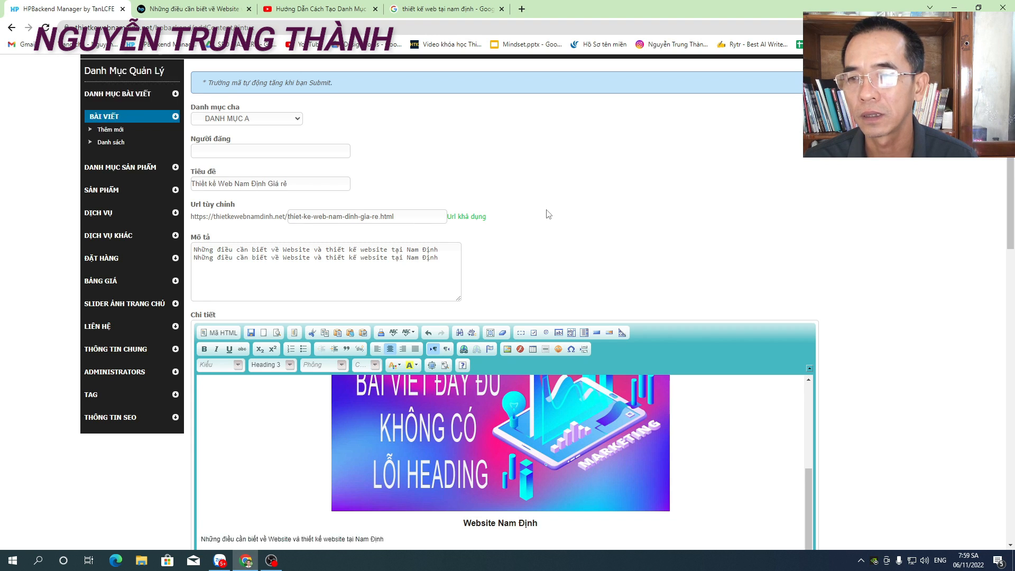
scroll(331, 274, down, 5)
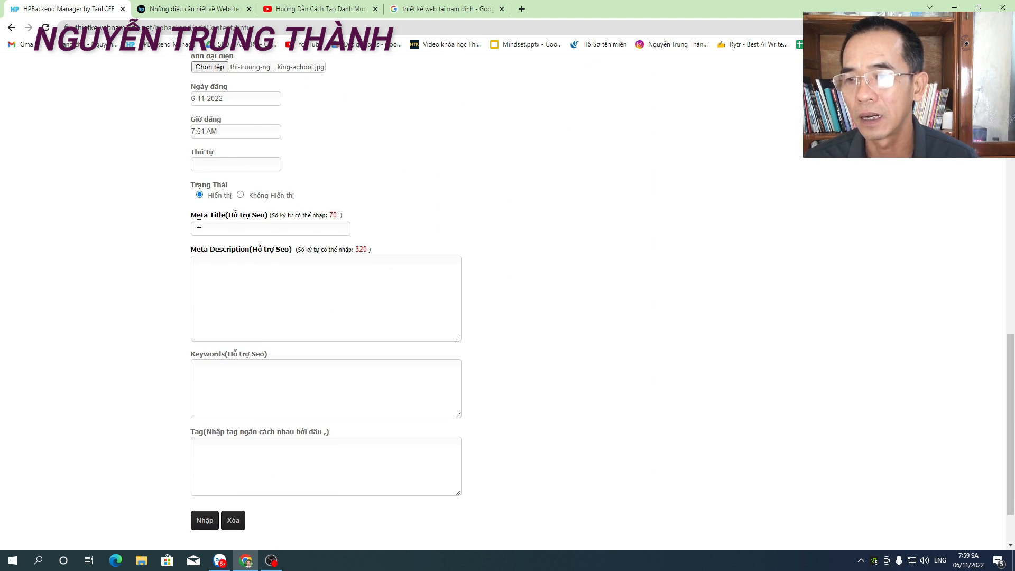
Open the first Google result for "thiết kế web tại nam định" and compare its main heading with its page title
click(446, 9)
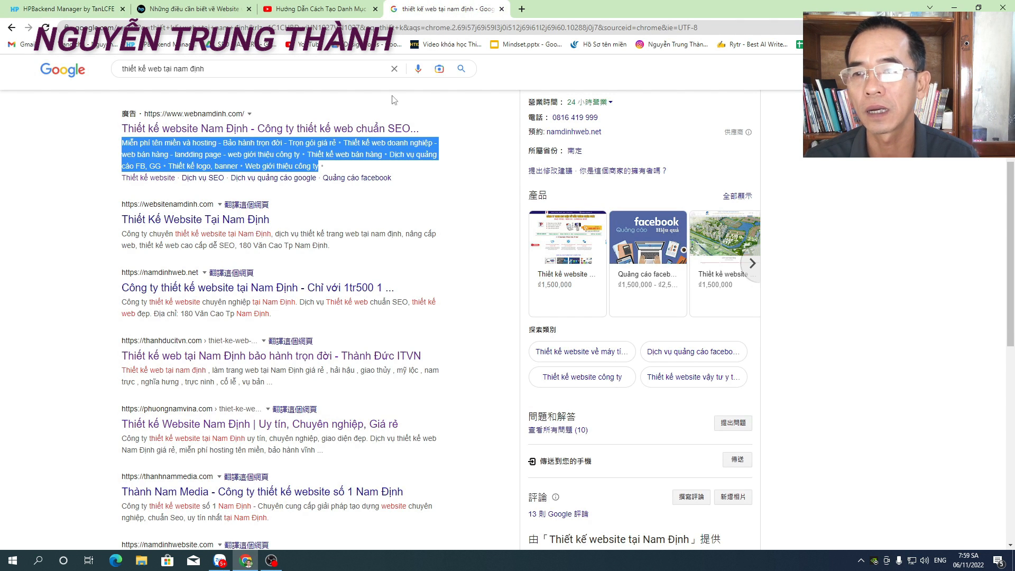
click(222, 133)
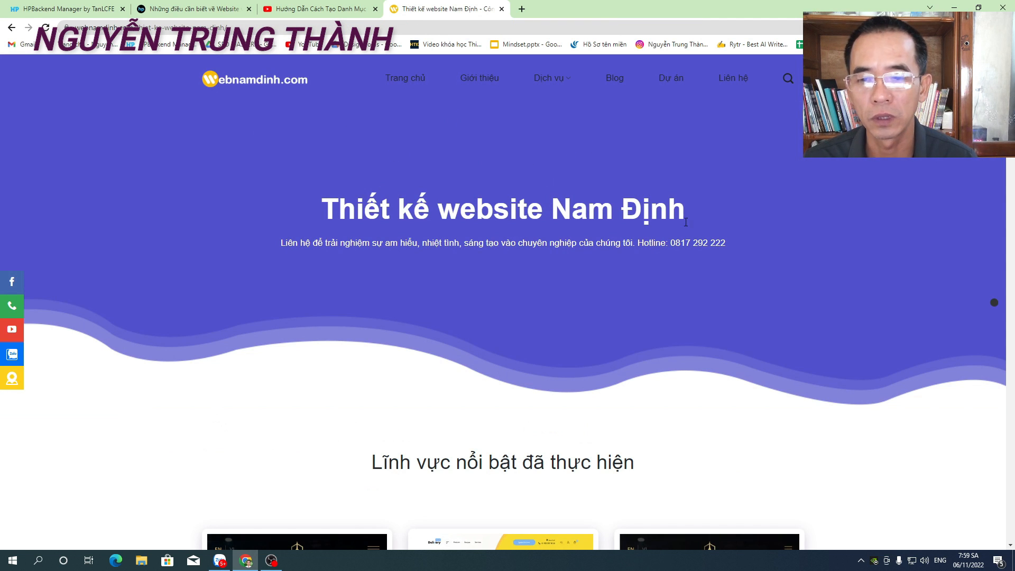
drag(687, 215, 426, 15)
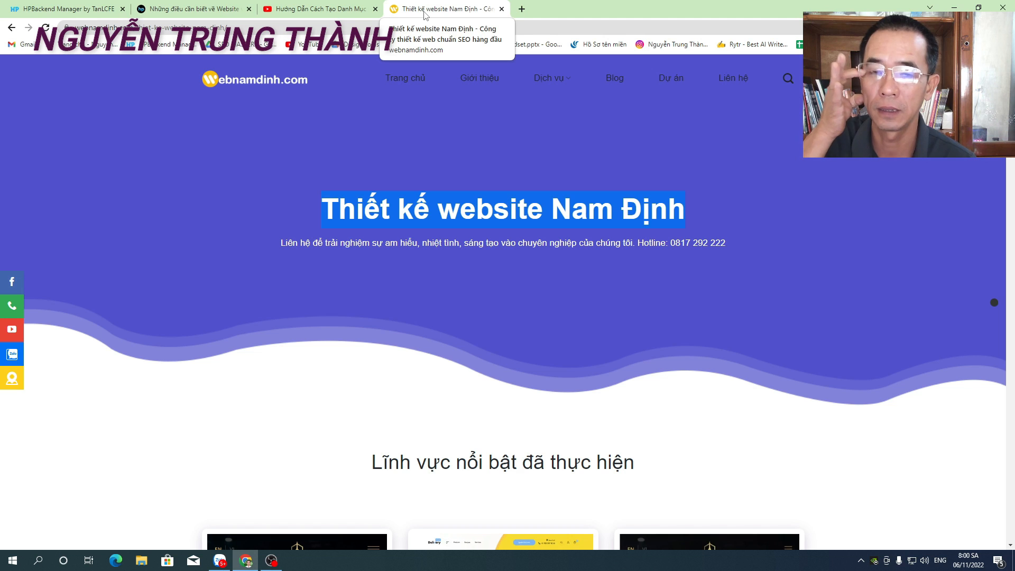
click(704, 208)
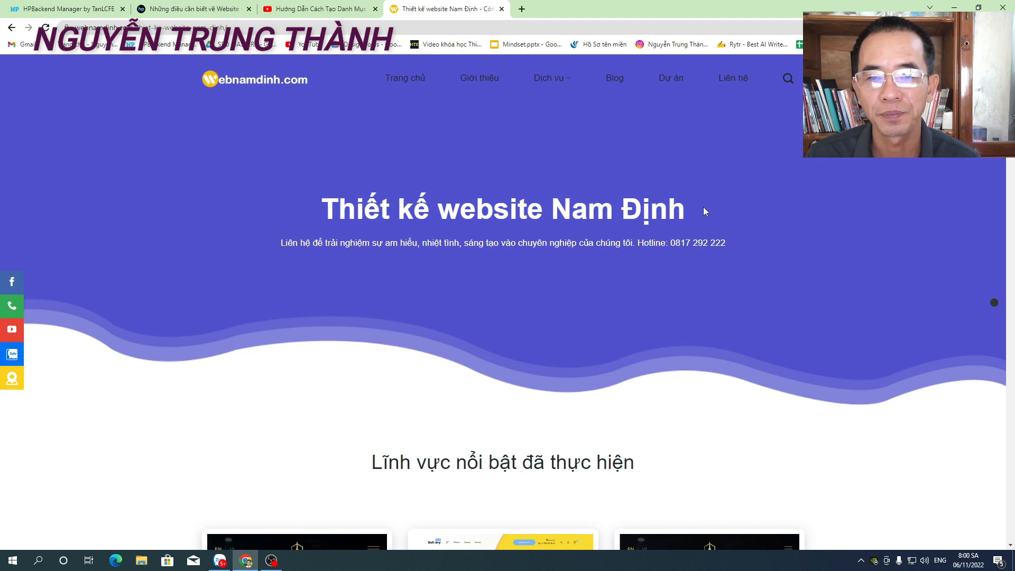
Outline the headings on the Webnamdinh.com page, examine their levels throughout the page and return to the search results
click(901, 28)
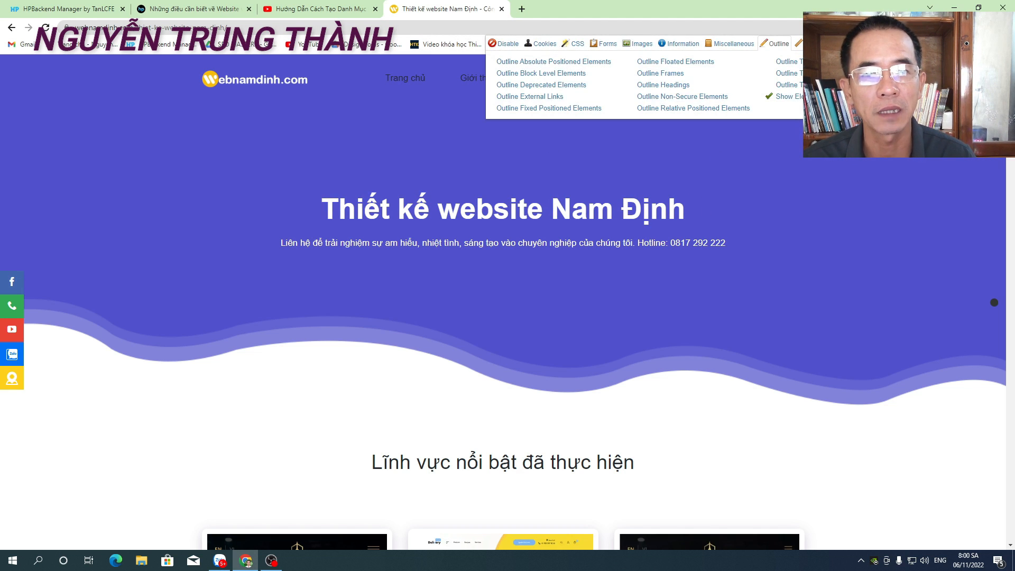
click(650, 86)
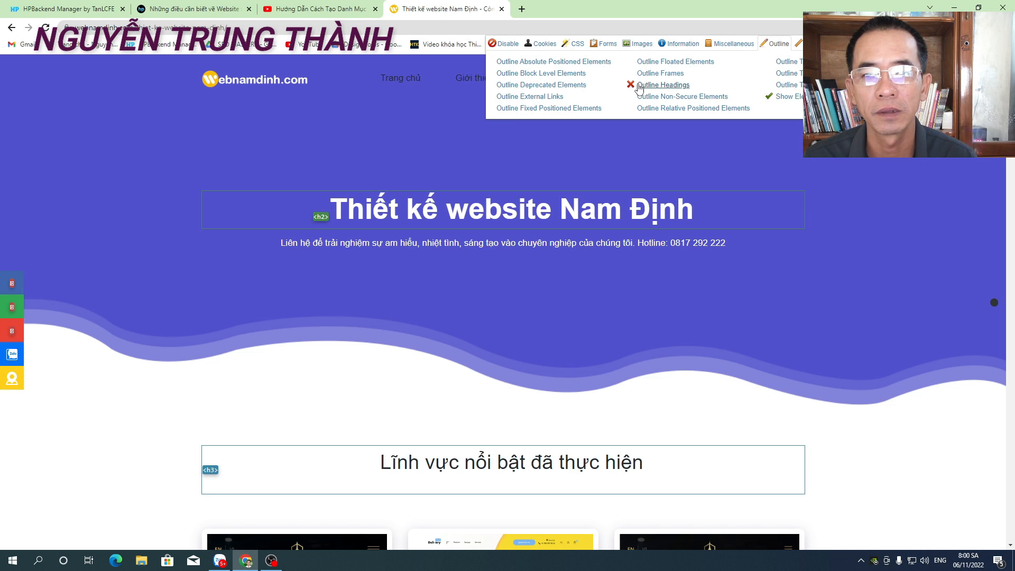
click(750, 188)
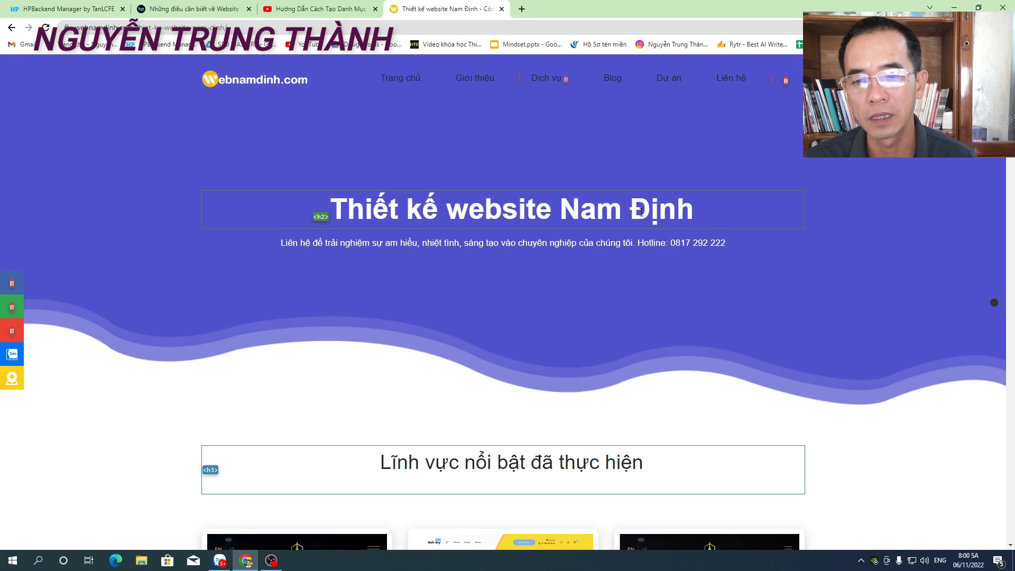
scroll(641, 212, down, 20)
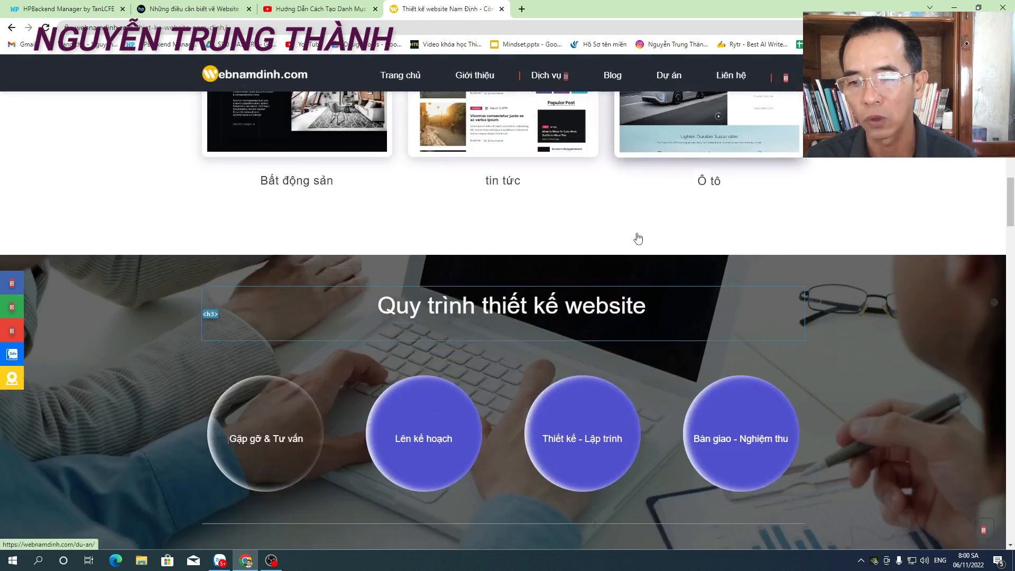
scroll(639, 239, down, 15)
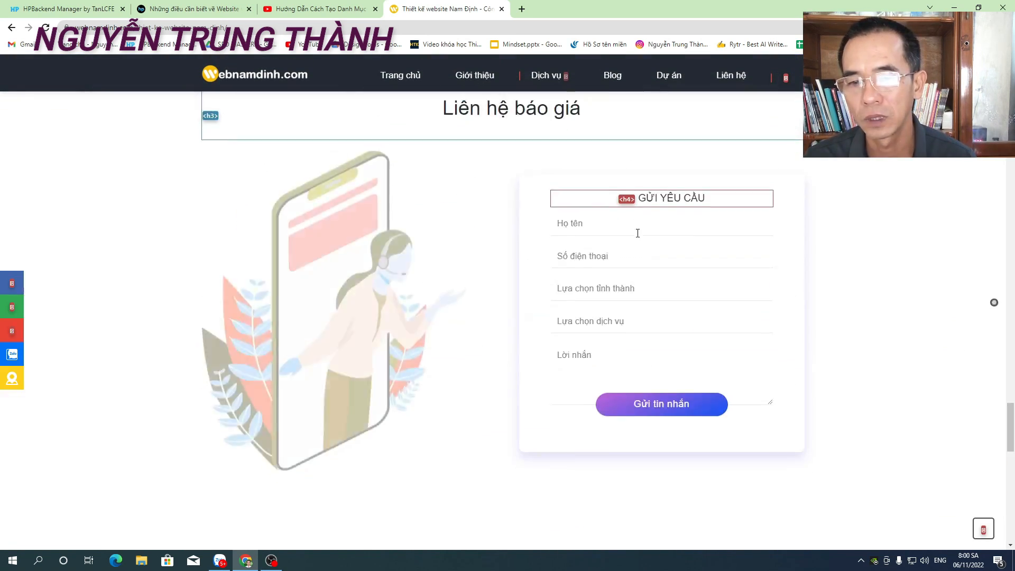
scroll(638, 233, down, 2)
scroll(638, 236, up, 5)
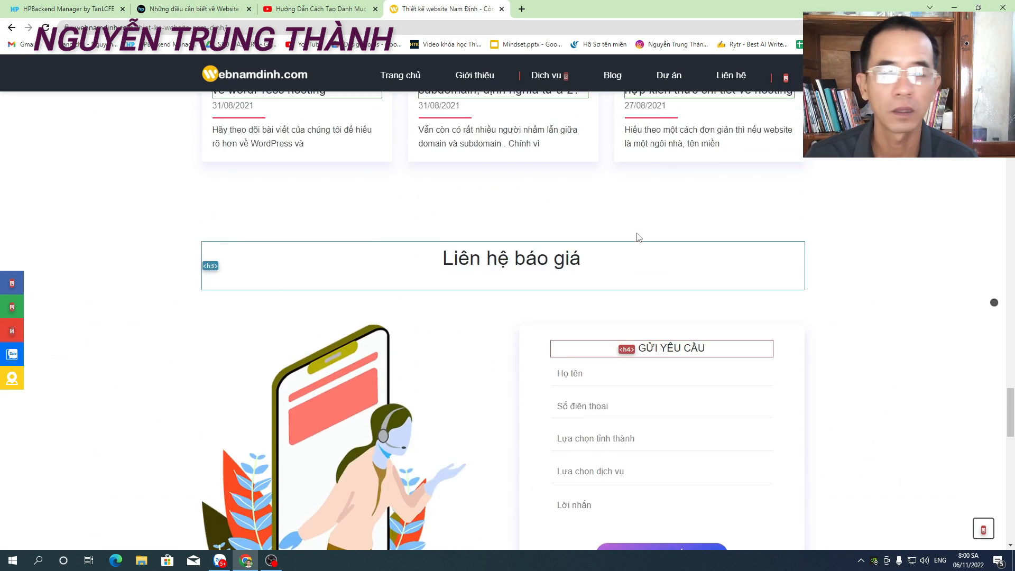
scroll(638, 237, up, 15)
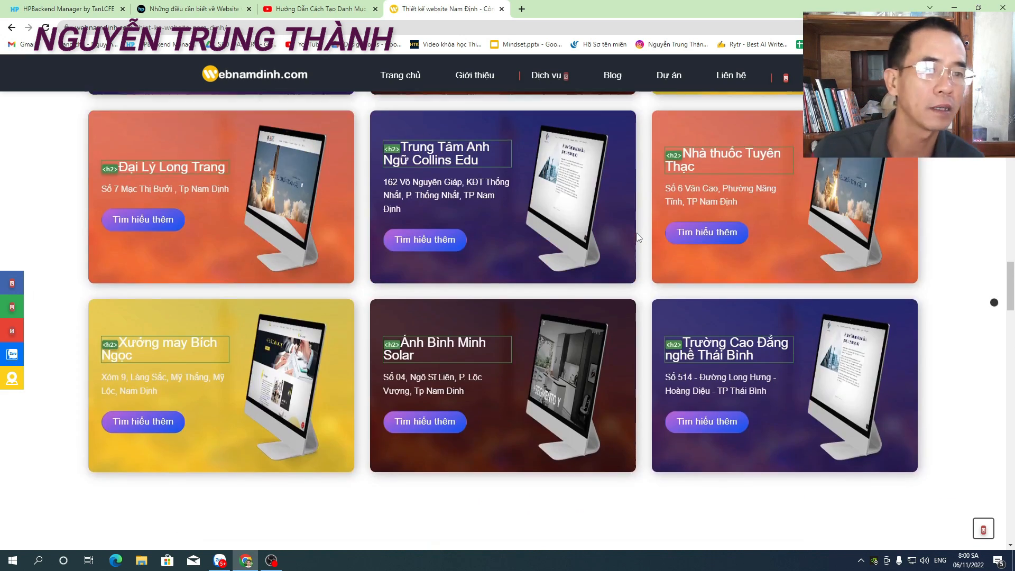
scroll(624, 223, up, 10)
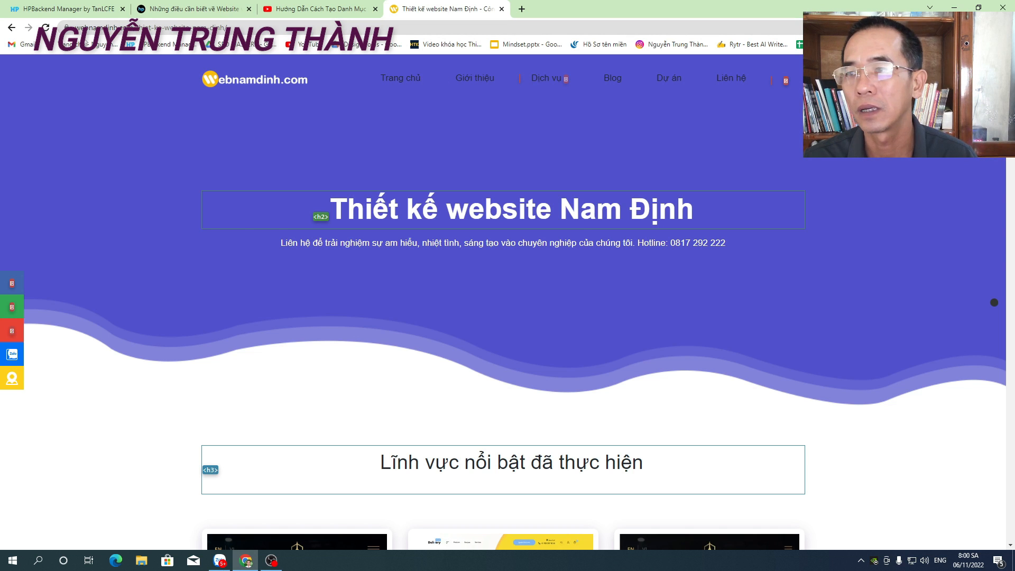
key(alt+Left)
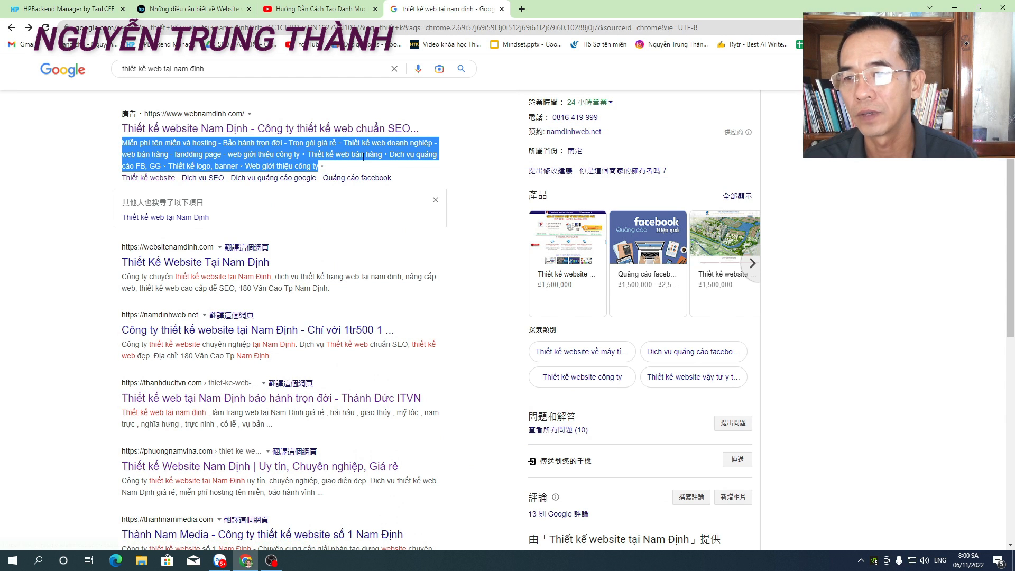
Set the article's meta title to "Những điều cần biết về Website và thiết kế website tại Nam Định" in the backend form
click(74, 9)
click(252, 228)
click(260, 249)
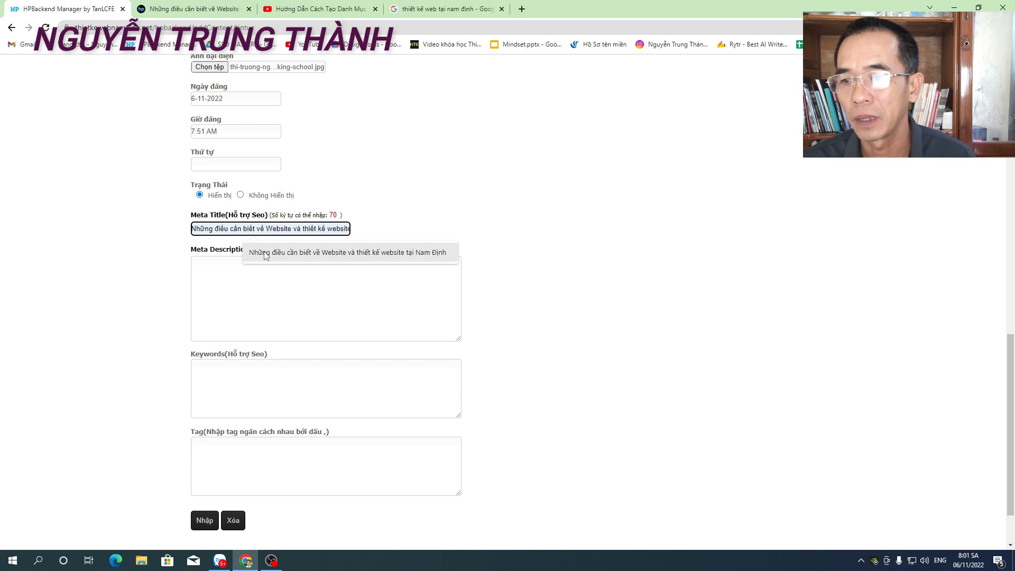
Fill the meta description with the two-paragraph text running from "Trong video này, tôi sẽ chia sẻ" to "chẳng hạn như:"
click(242, 274)
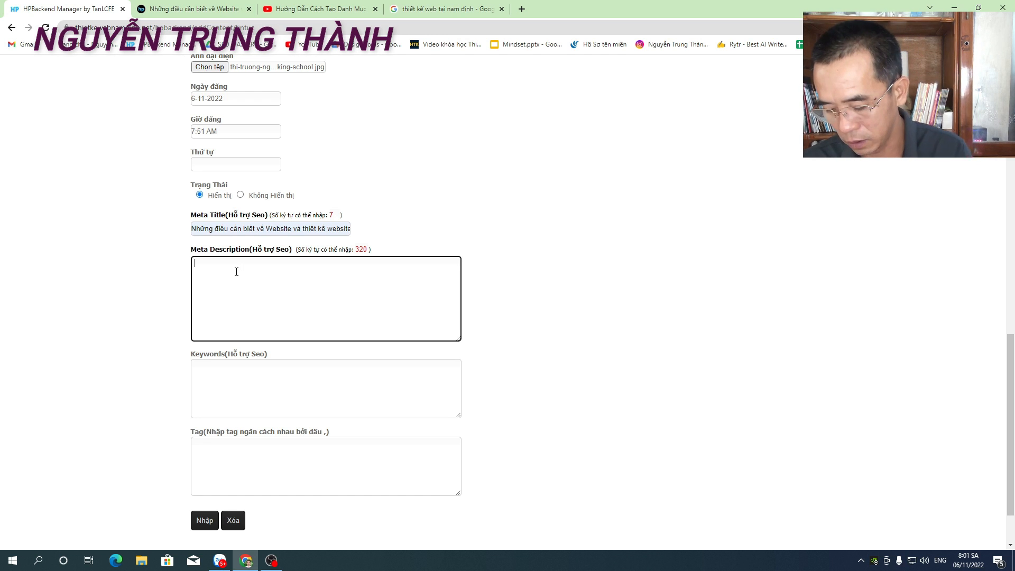
text(<iframe width="560" height="315" src="https://www.youtube.com/embed/ogegXaPMJhQ" title="YouTube video player" frameborder="0" allow="accelerometer; autoplay; clipboard-write; encrypted-media; gyroscope; picture-in-picture" allowfullscreen></iframe>)
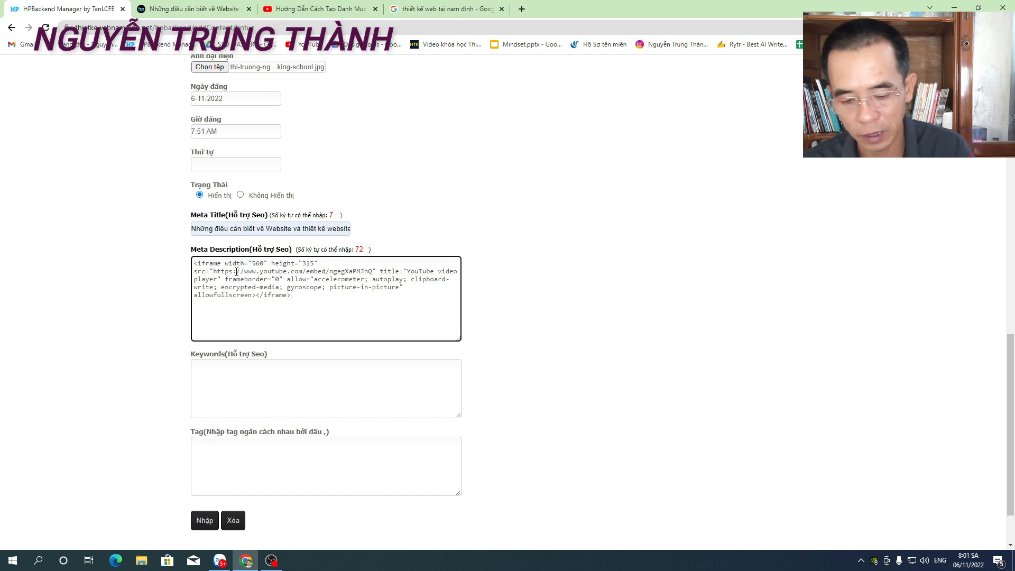
key(ctrl+a)
text(Trong video này, tôi sẽ chia sẻ về cách tạo danh sách các bài viết trên một trang web.  Đây là một nhiệm vụ quan trọng đối với những người đang điều hành trang web của riêng họ. Có nhiều lý do khiến bạn muốn tạo danh sách các bài viết trên trang web của mình, chẳng hạn như:)
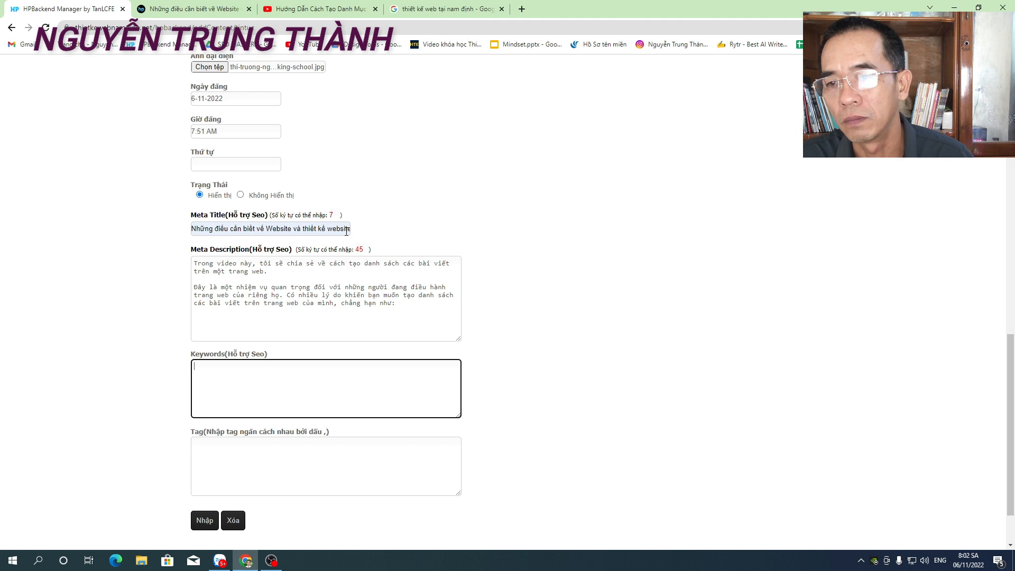
Review the article's title and content in the form, and enter "thiết kế web nam định," as its SEO keywords
scroll(353, 238, up, 15)
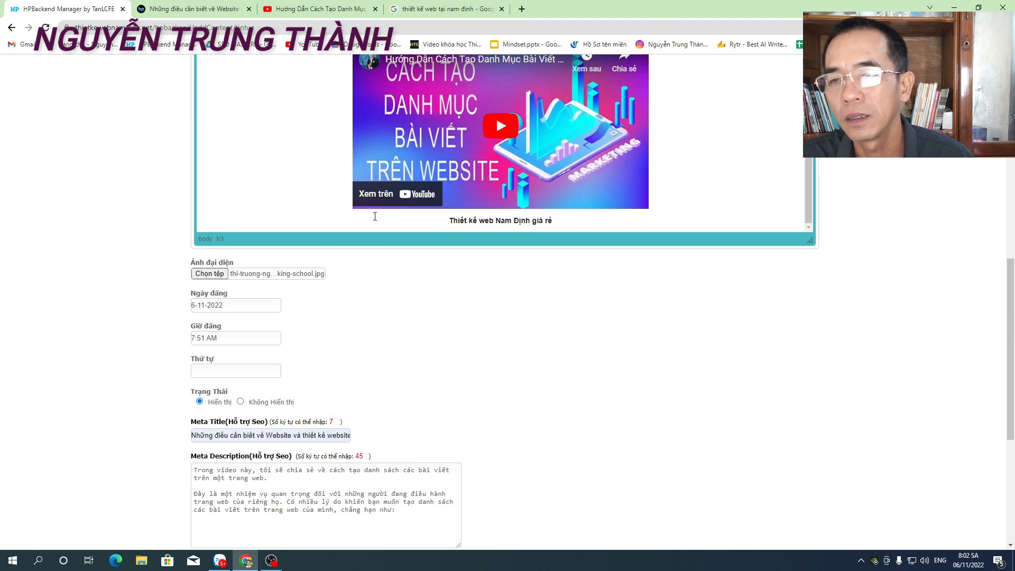
scroll(327, 124, up, 2)
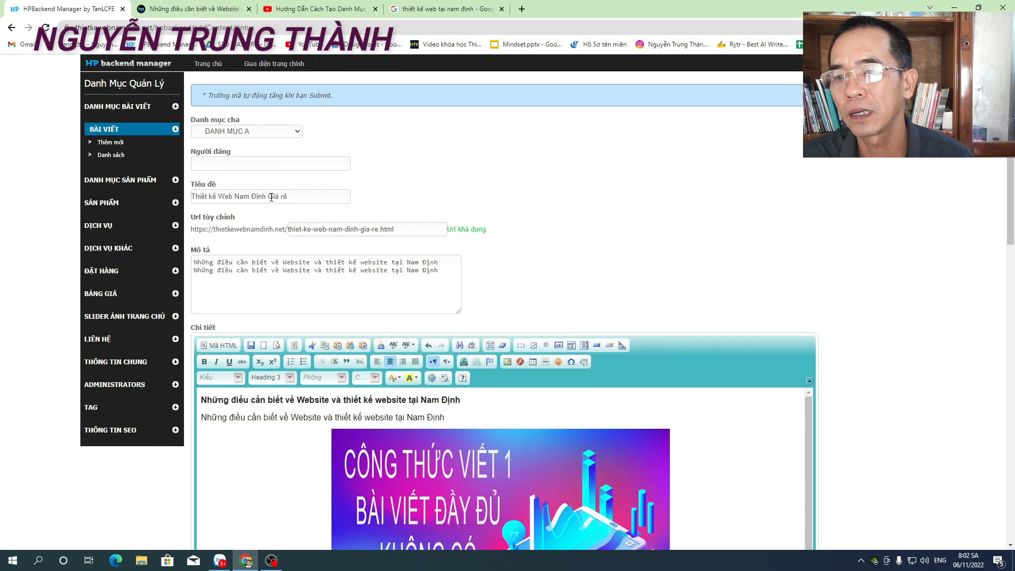
scroll(439, 227, down, 8)
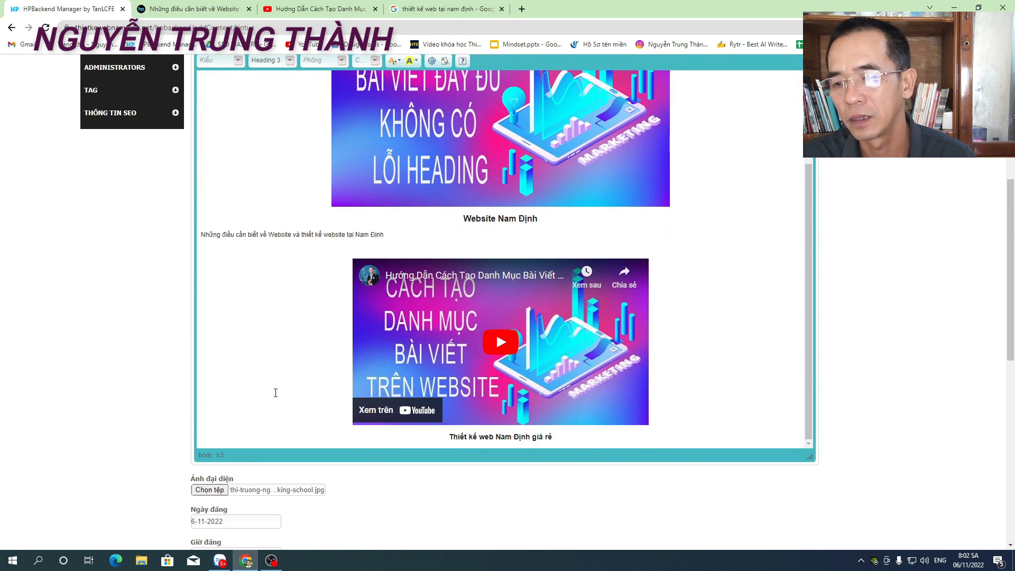
scroll(275, 393, down, 6)
scroll(261, 419, down, 2)
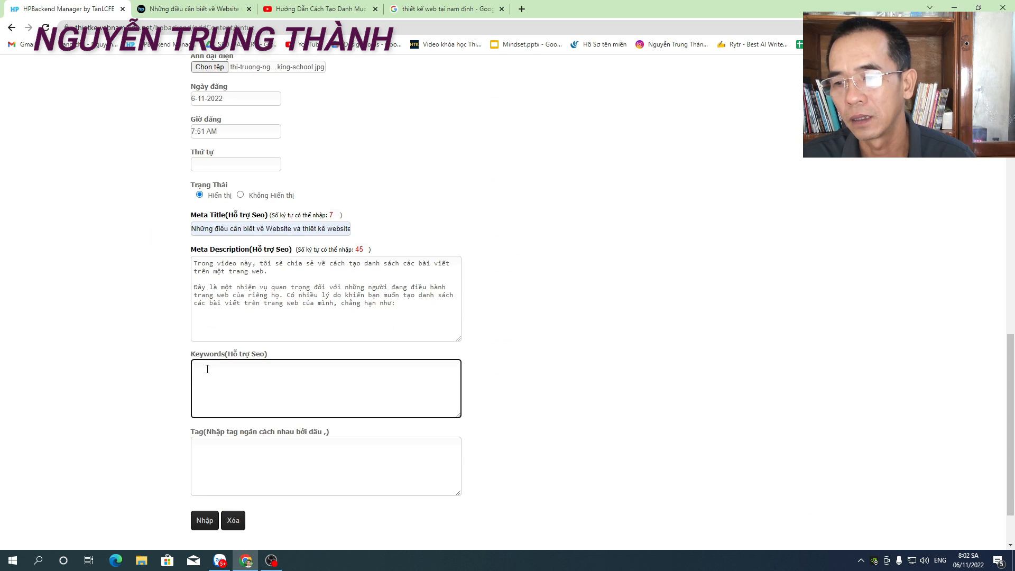
text(thiê)
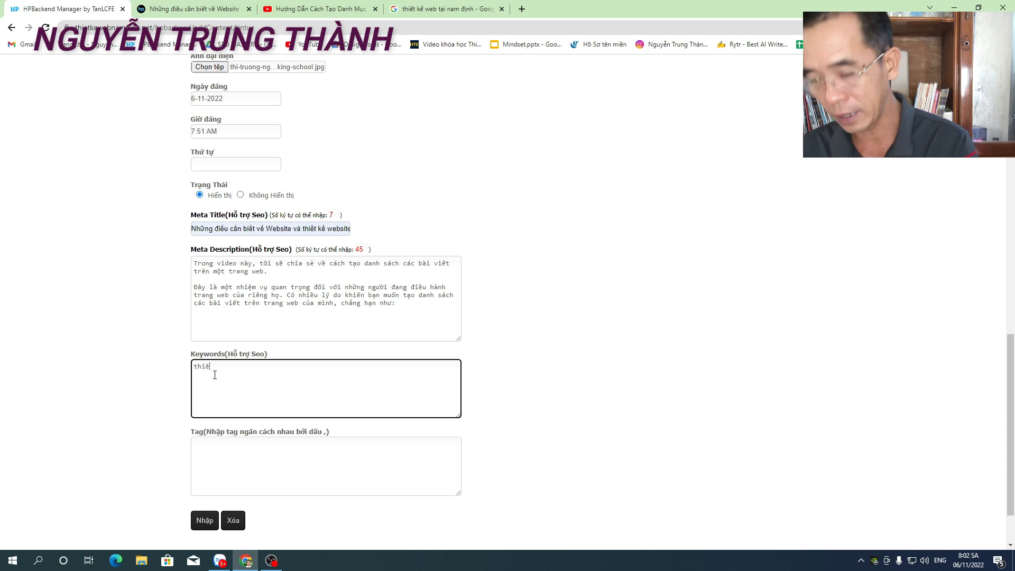
key(BackSpace)
text(ết)
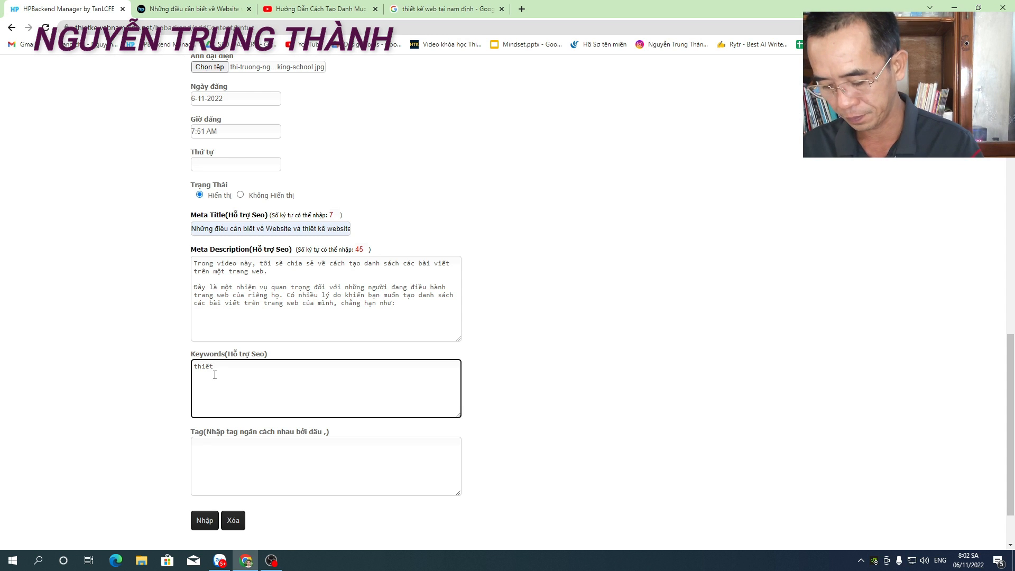
text( k)
text(ế web nam)
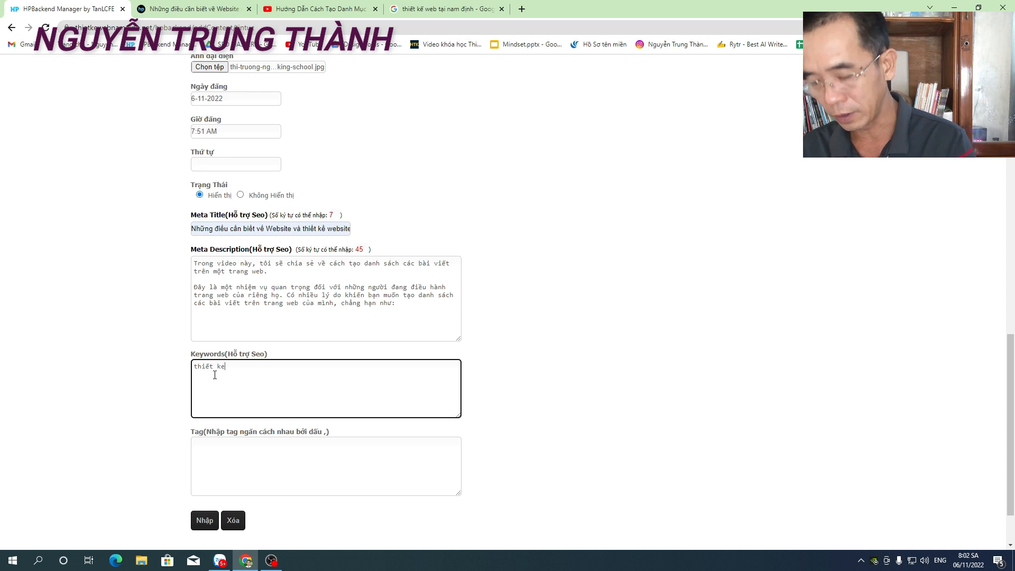
text( định,)
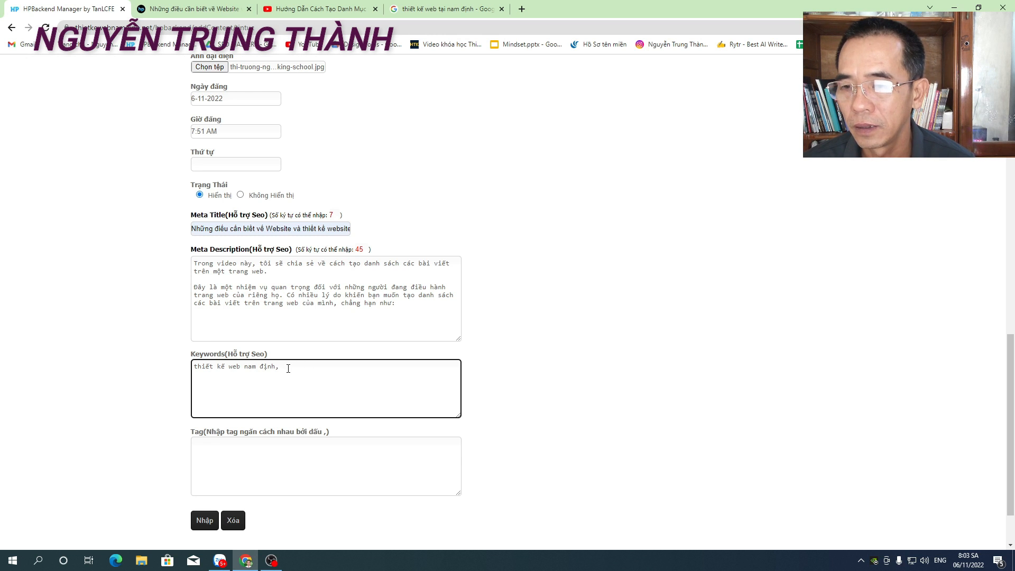
drag(281, 368, 189, 378)
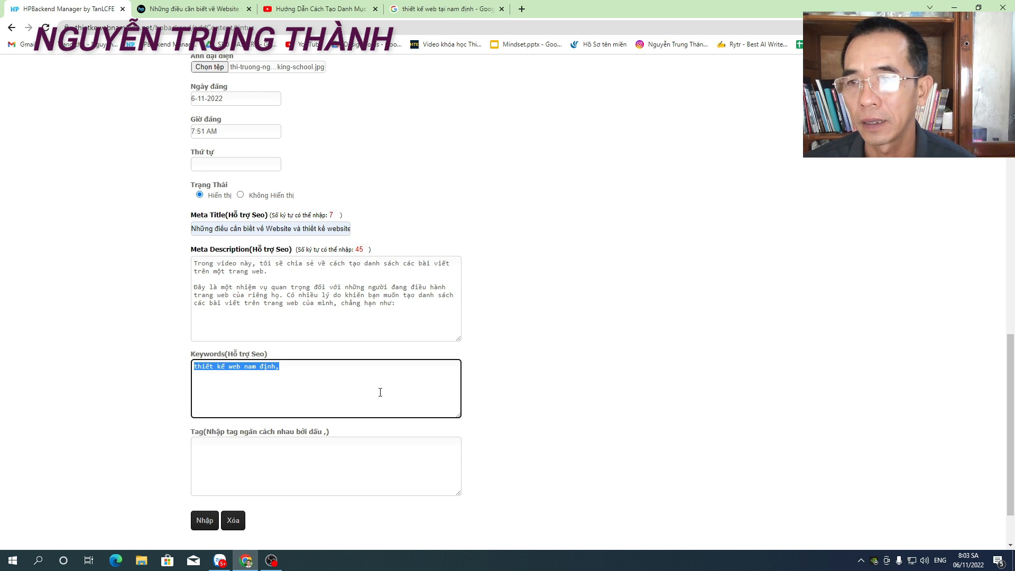
click(316, 386)
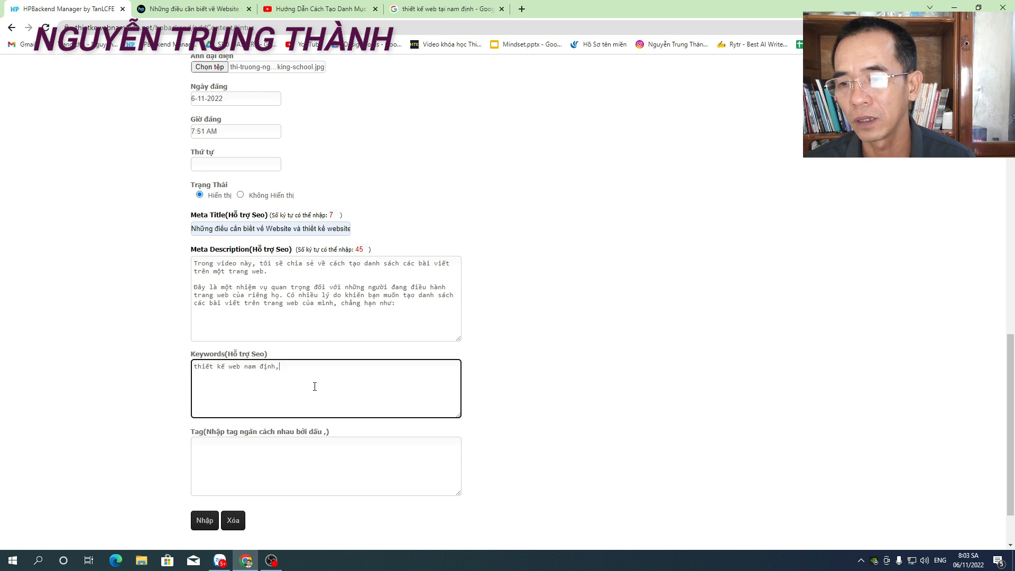
Open the category-creation video's edit page in YouTube Studio and examine its keyword tags
click(319, 9)
scroll(664, 201, down, 1)
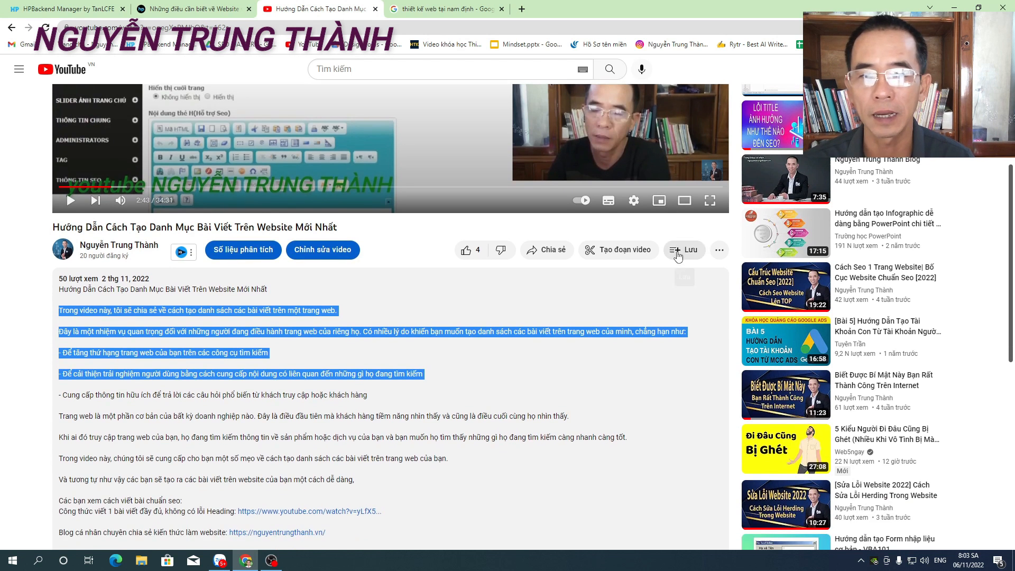
scroll(872, 273, up, 5)
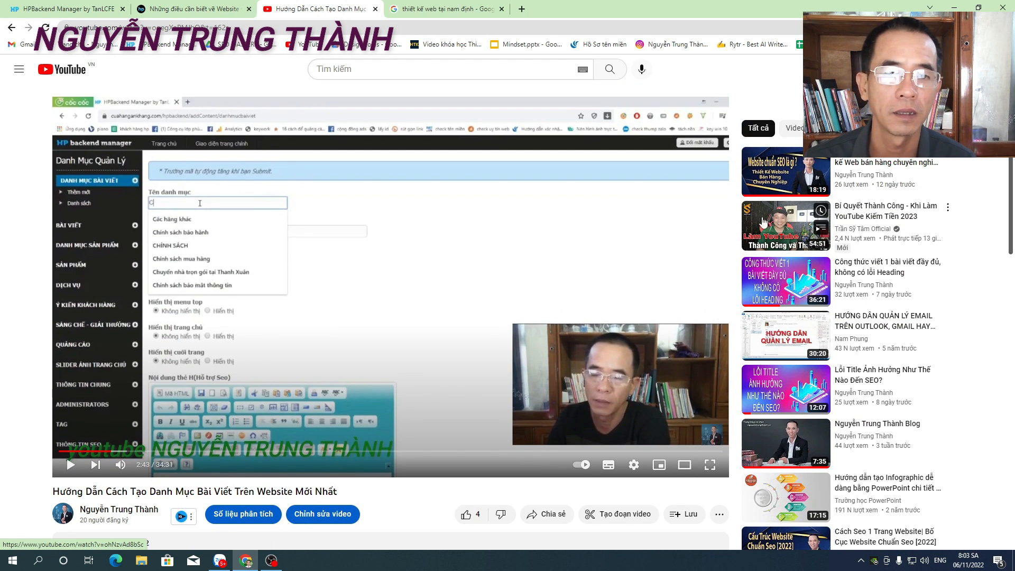
scroll(300, 368, down, 3)
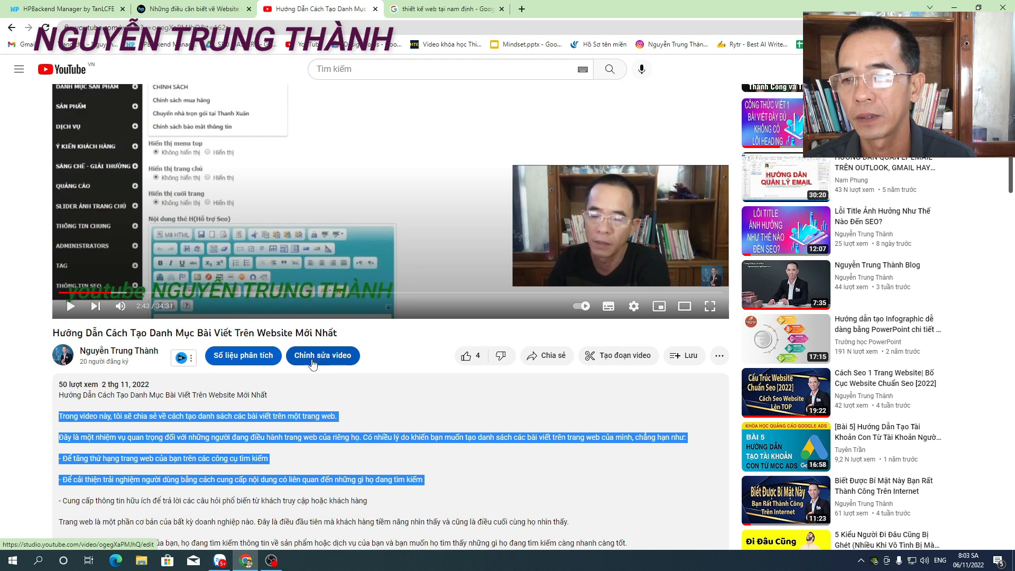
click(314, 360)
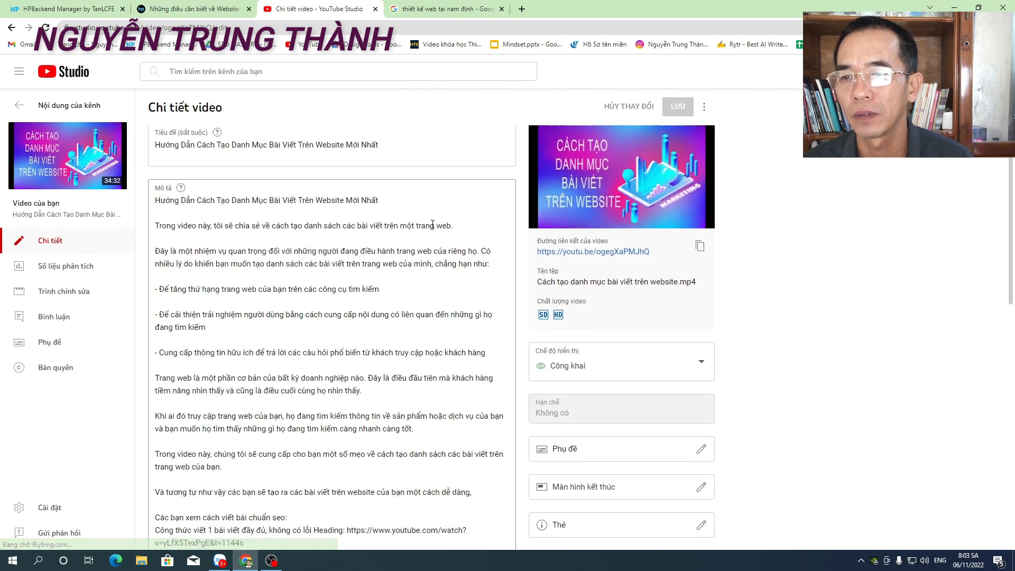
scroll(428, 254, down, 8)
scroll(428, 254, down, 15)
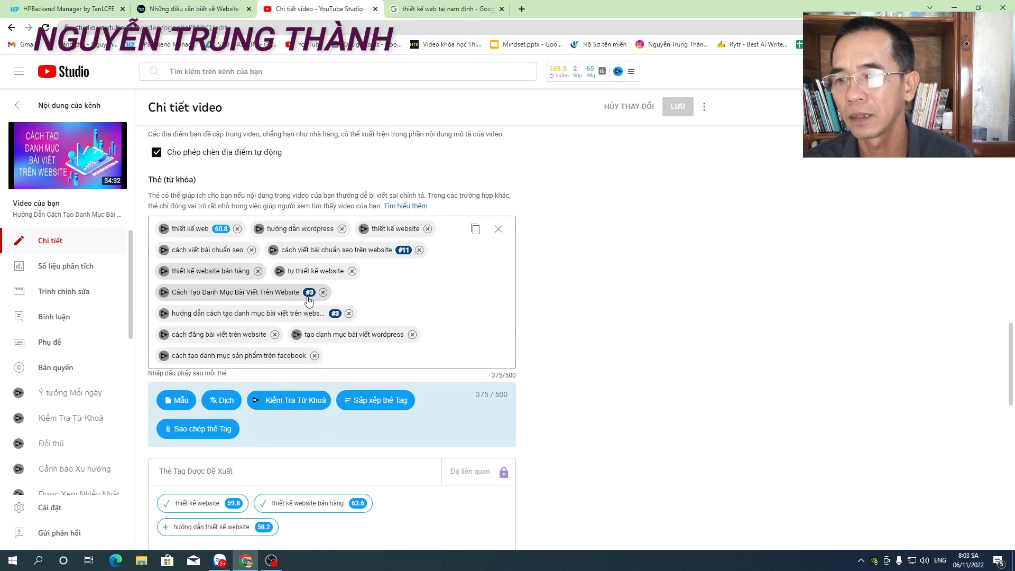
click(328, 356)
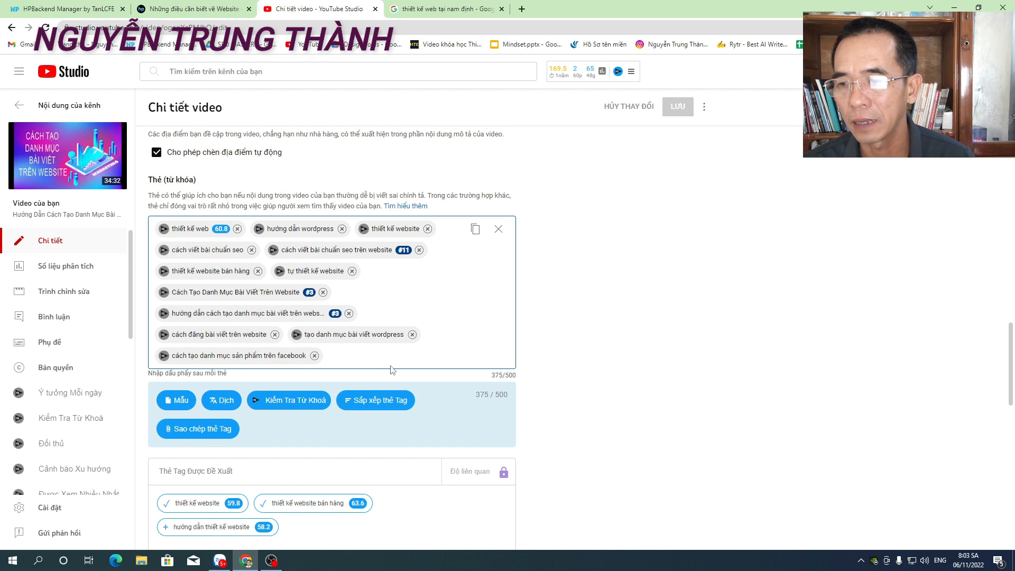
Return to the backend article form, leave the tags blank and submit the new article
click(63, 9)
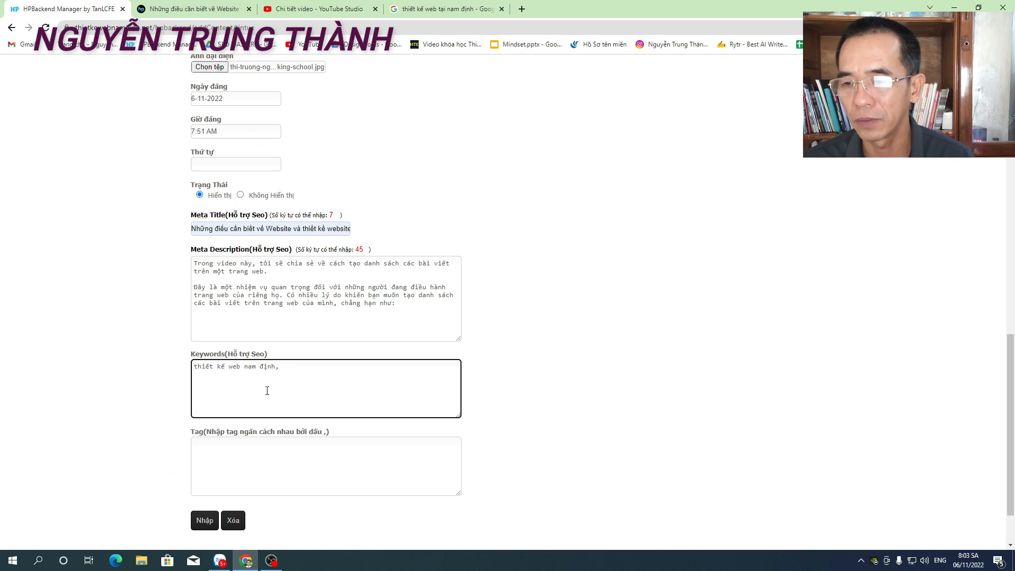
click(210, 453)
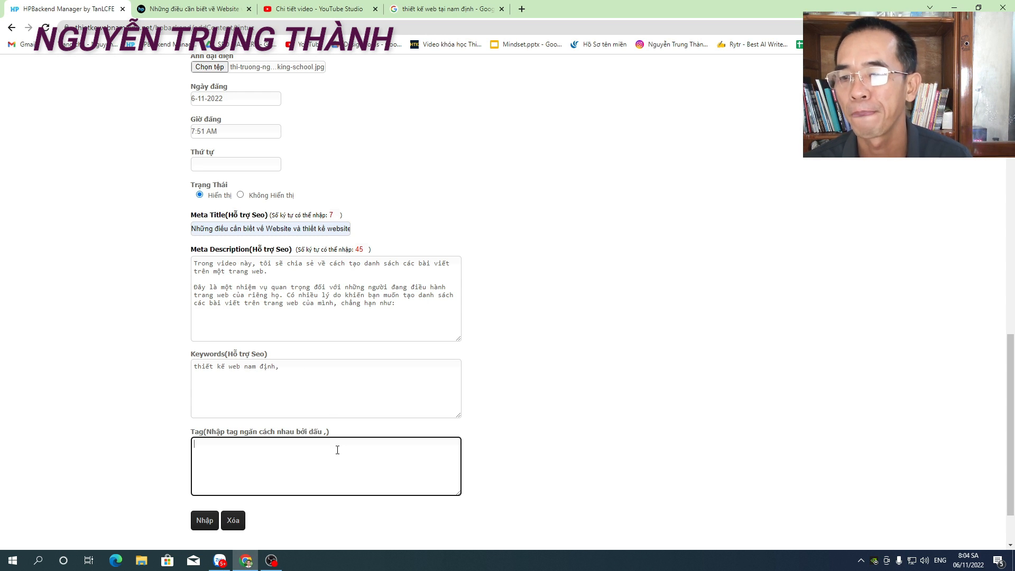
scroll(351, 329, up, 6)
scroll(406, 283, up, 4)
scroll(406, 283, down, 8)
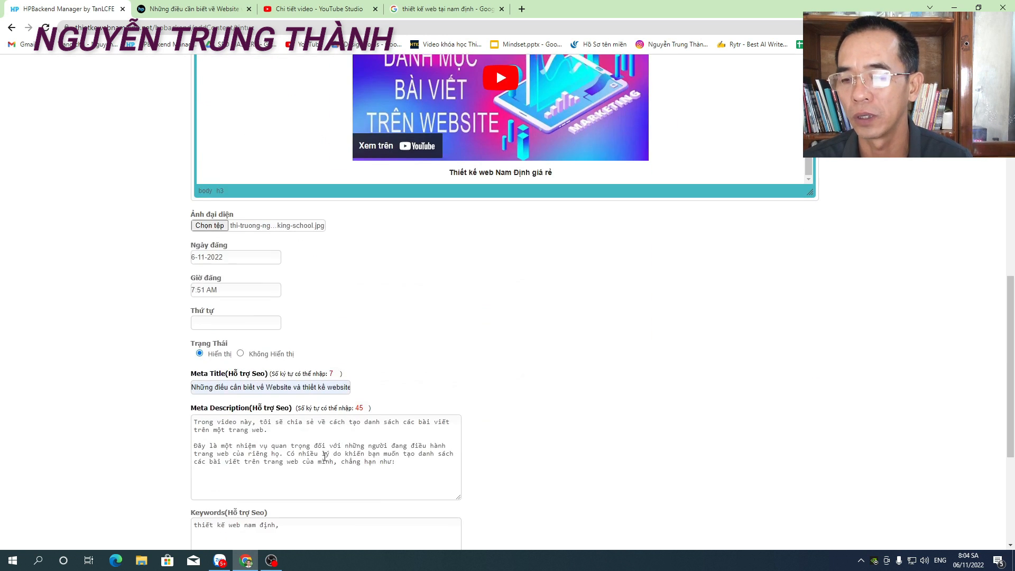
scroll(325, 455, down, 4)
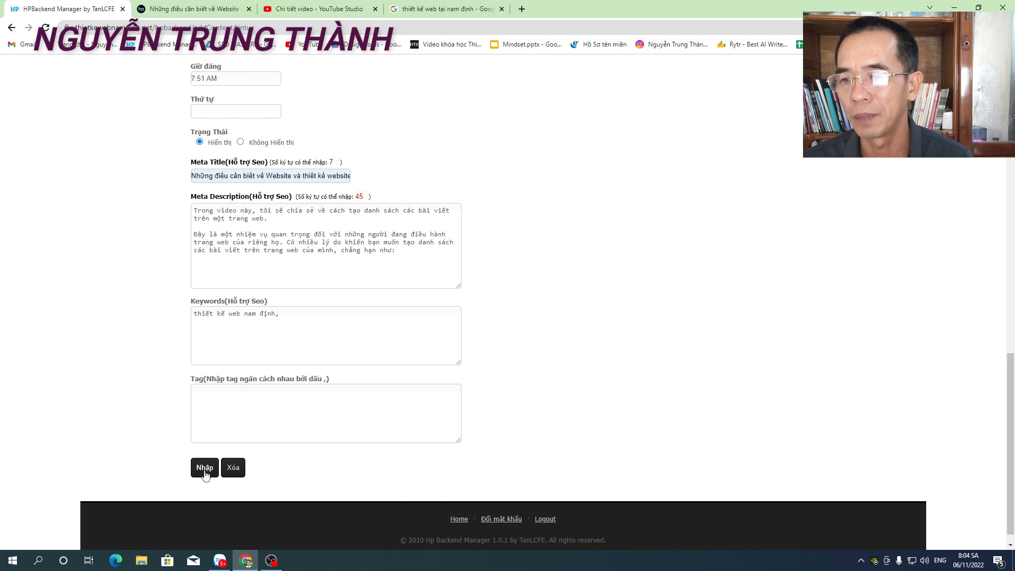
click(205, 469)
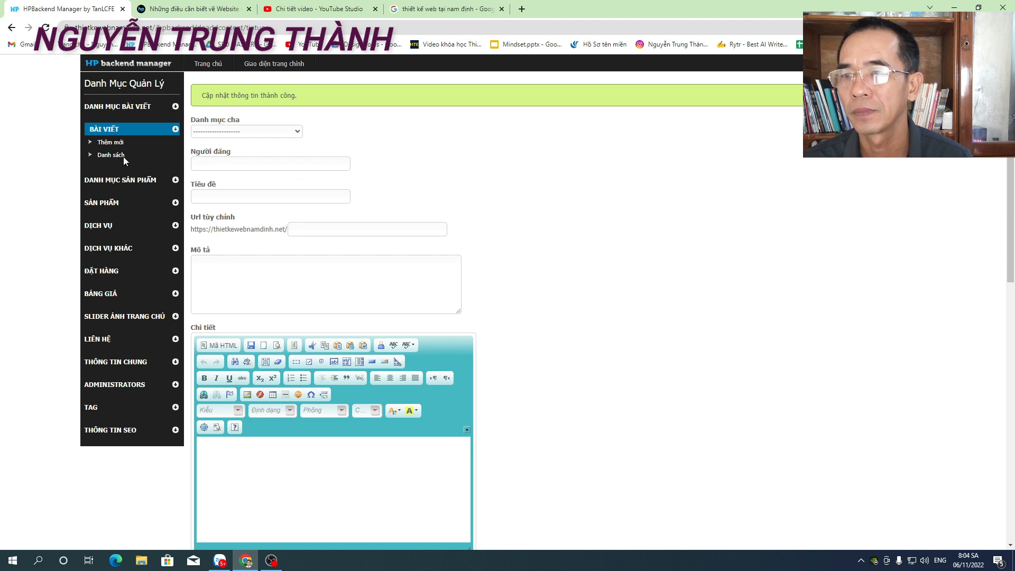
Switch to the public website and review the new article's text, image and video under DANH MỤC A
click(180, 11)
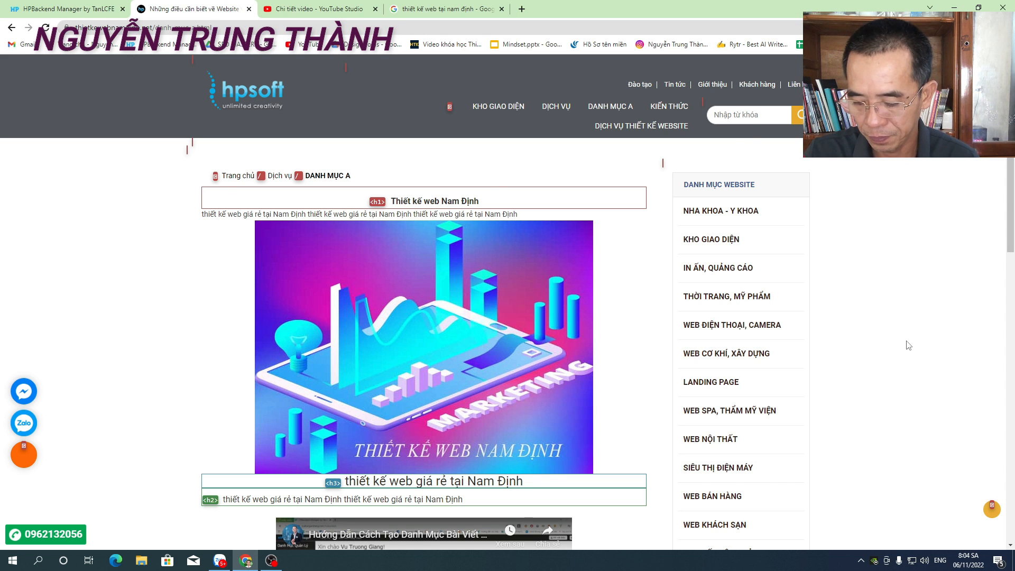
scroll(507, 129, down, 8)
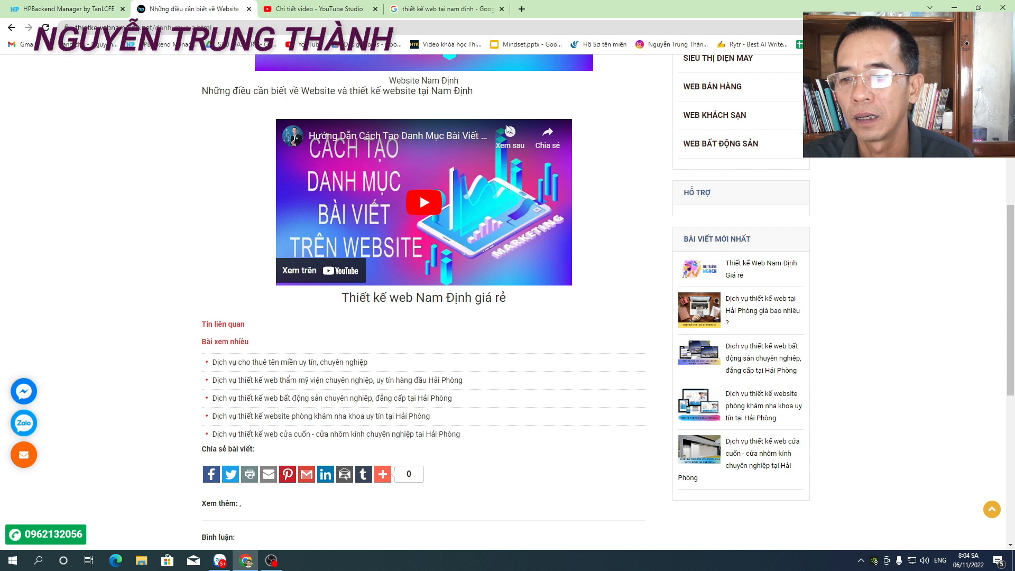
scroll(506, 129, up, 5)
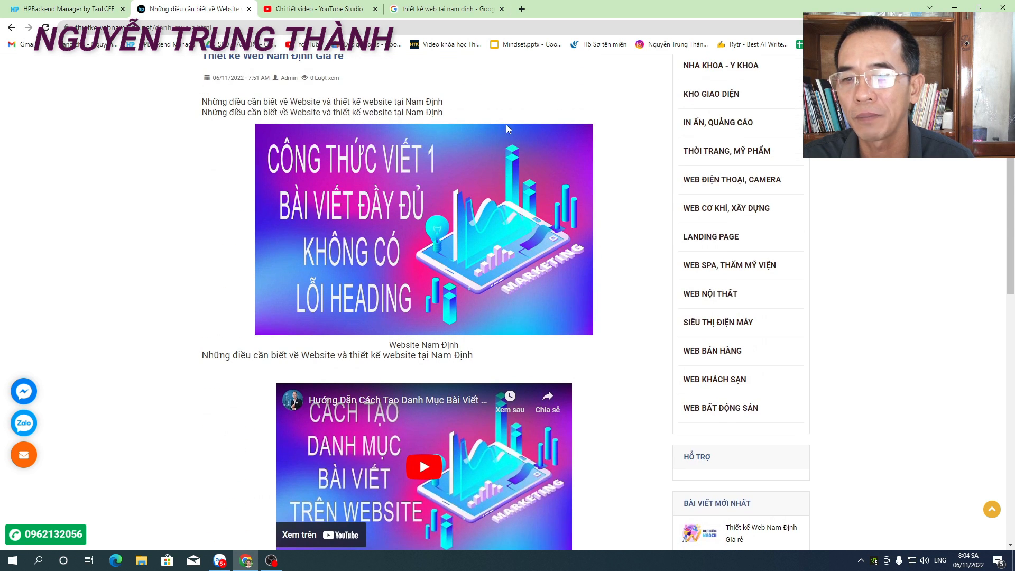
scroll(506, 128, up, 2)
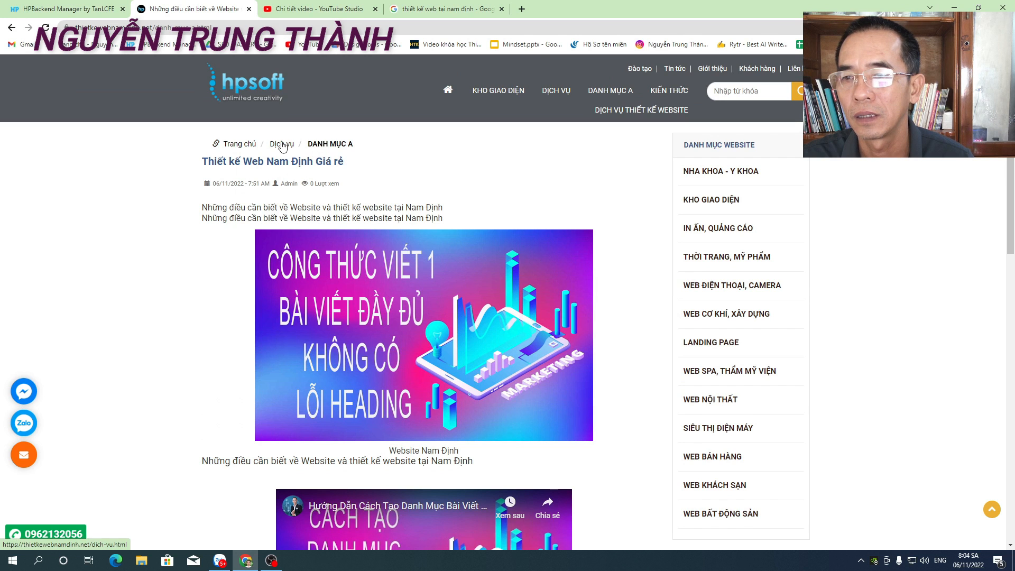
click(618, 91)
Open the Dịch vụ listing, open the article "Thiết kế Web Nam Định Giá rẻ" from it and look through its content
click(285, 145)
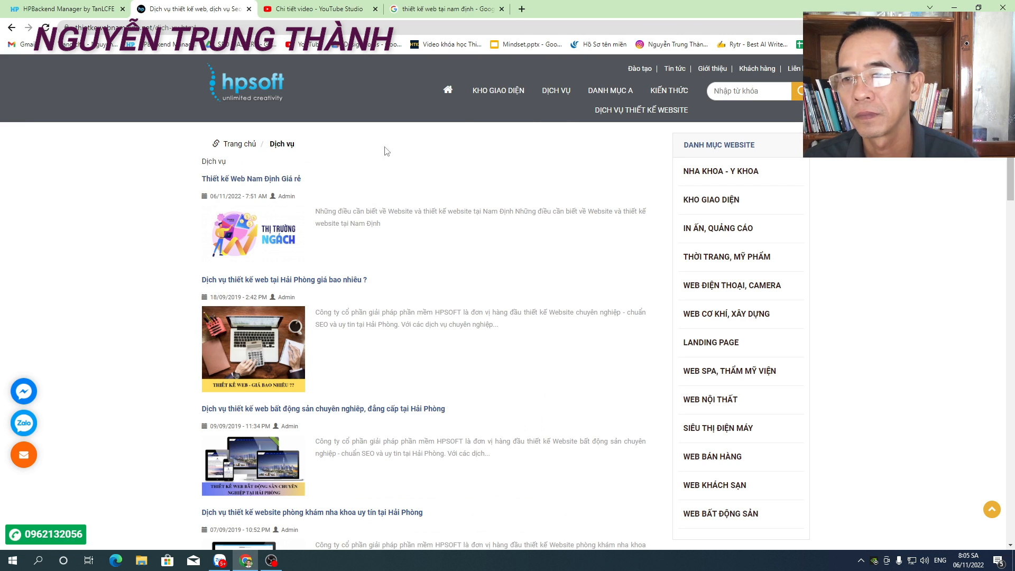
mouse_move(565, 101)
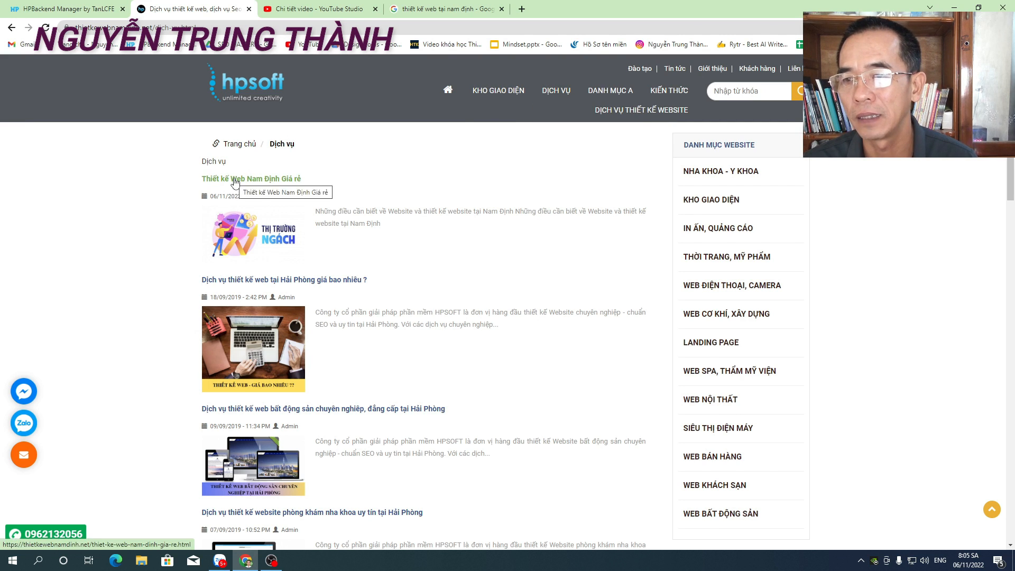
click(235, 179)
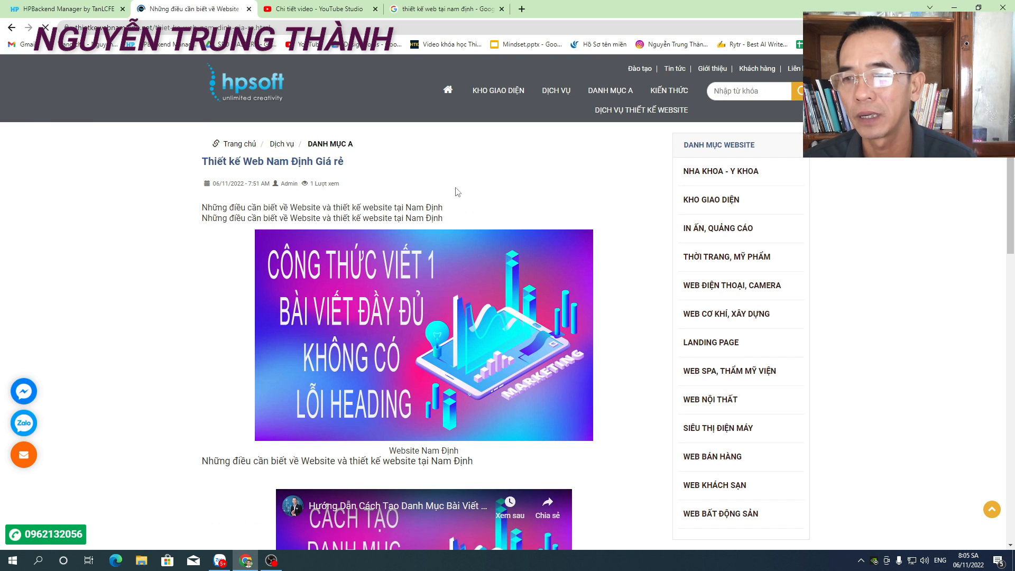
scroll(489, 193, down, 3)
scroll(492, 196, down, 2)
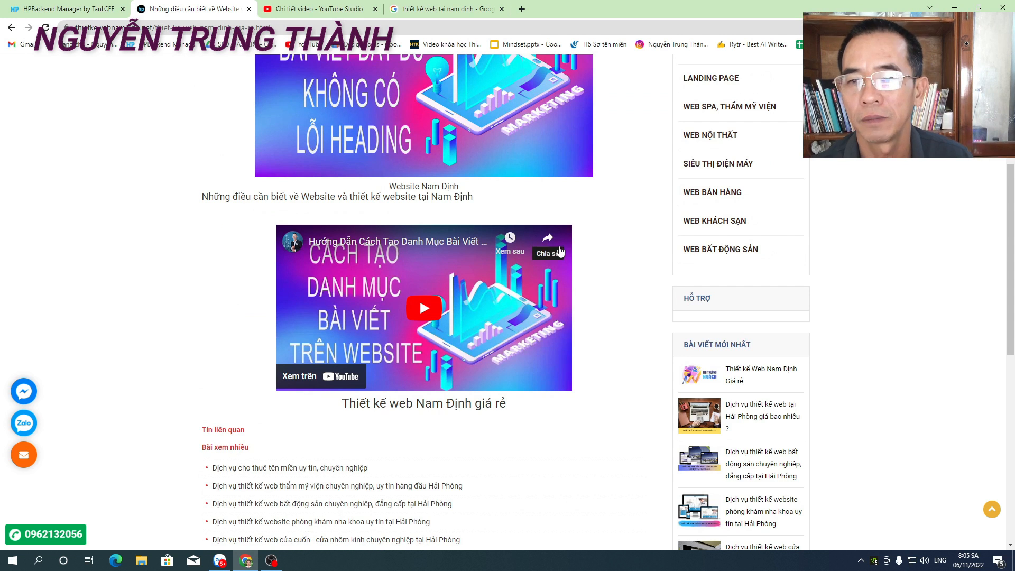
scroll(569, 230, up, 5)
scroll(580, 215, down, 1)
scroll(580, 214, up, 1)
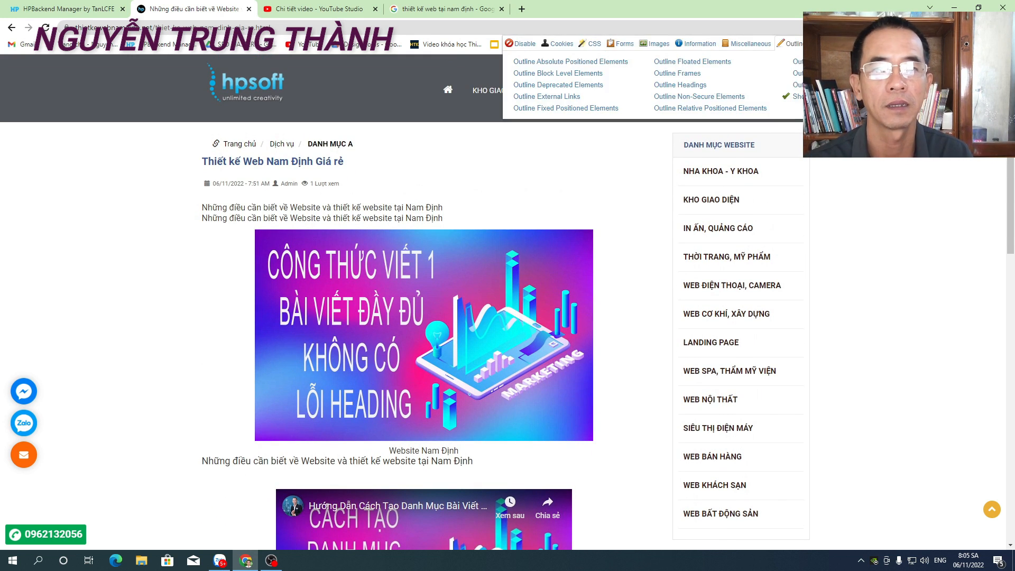
Outline the headings on the published article and examine the levels of its title, opening line and captions
click(657, 86)
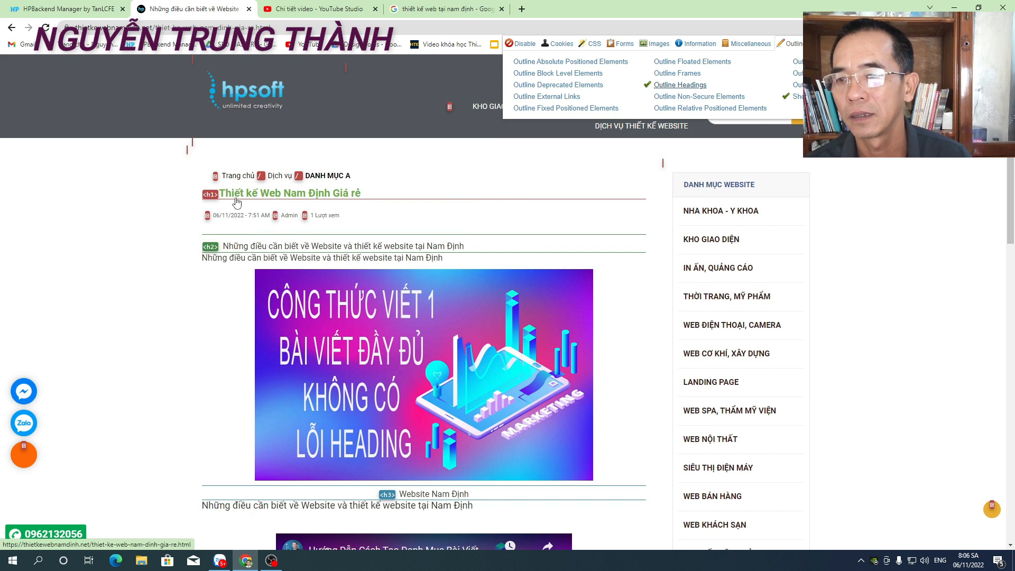
drag(369, 191, 216, 198)
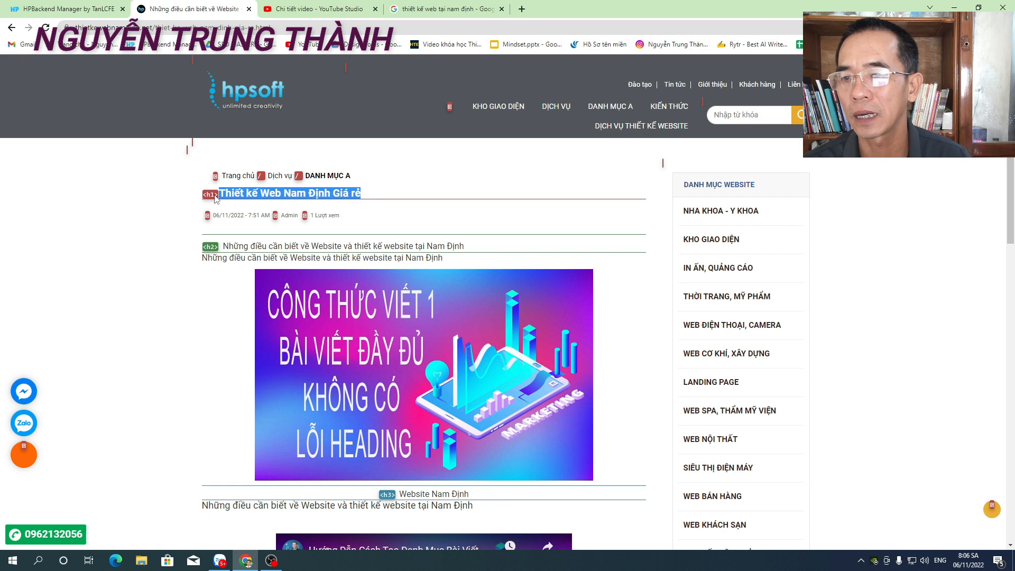
scroll(220, 200, down, 1)
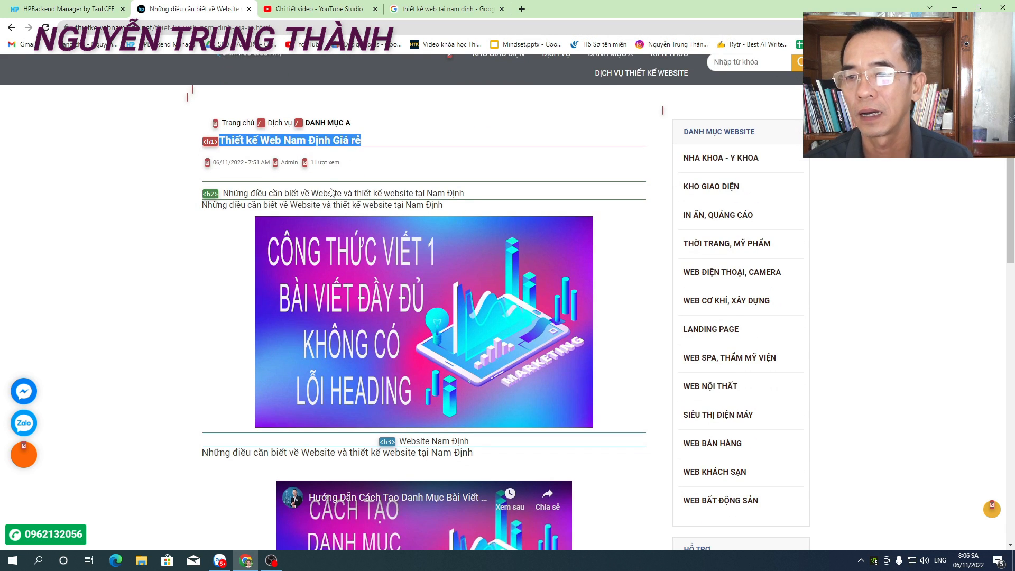
drag(476, 194, 222, 191)
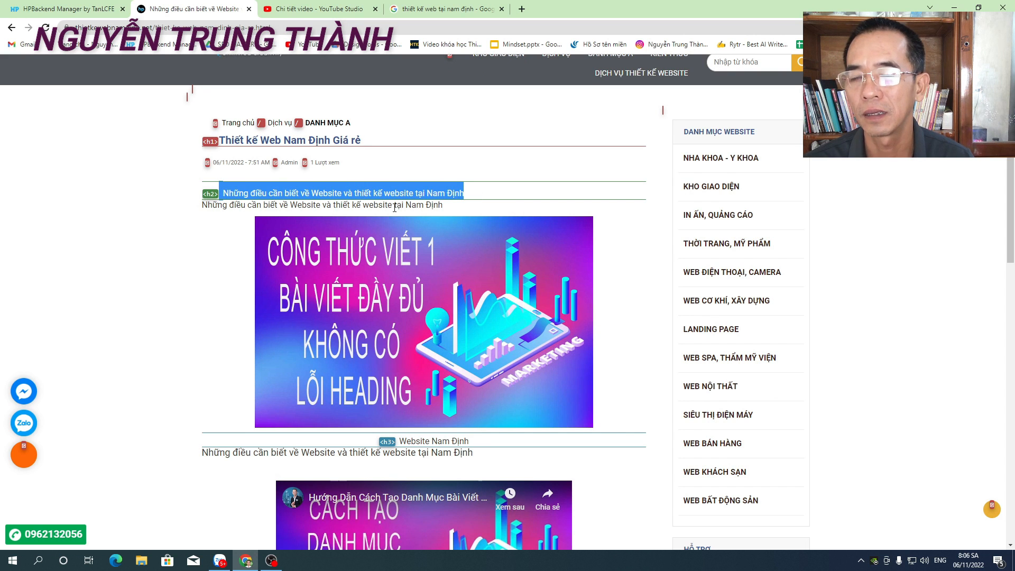
scroll(411, 203, down, 4)
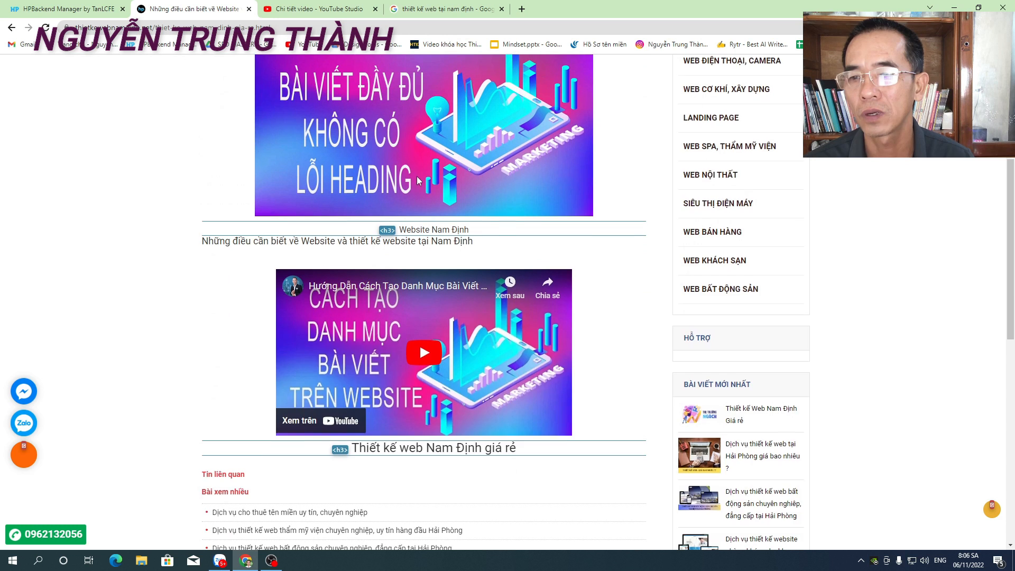
Examine the published article's outlined headings and compare the embedded video's size with that of the image
scroll(407, 179, up, 4)
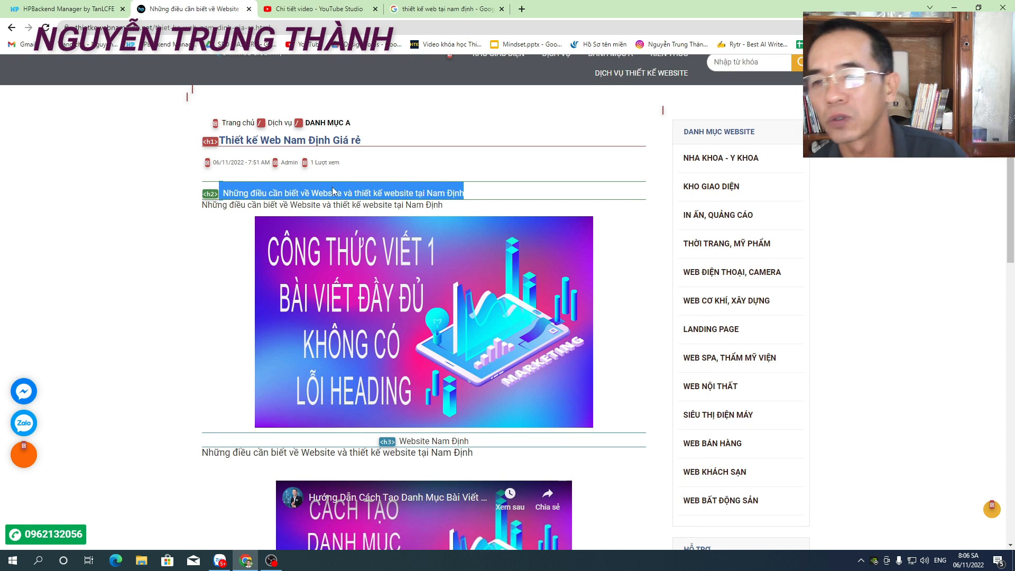
scroll(446, 169, down, 2)
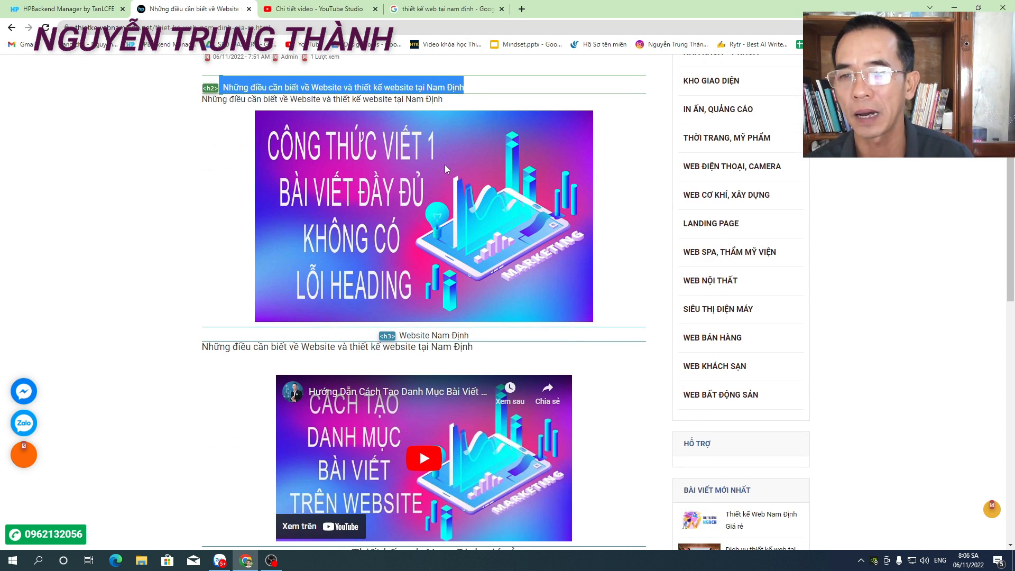
scroll(466, 179, down, 2)
scroll(465, 179, up, 1)
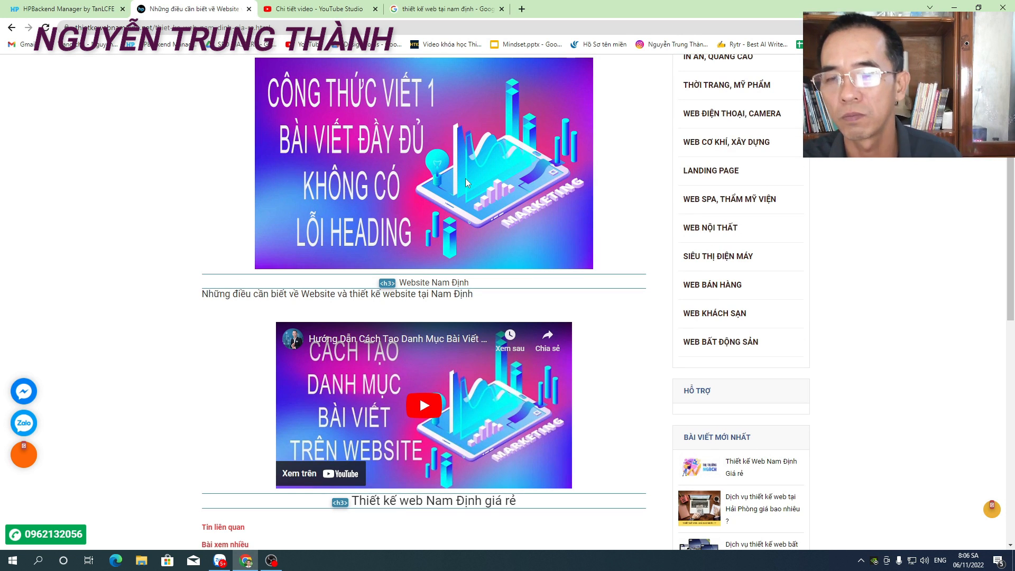
scroll(514, 174, up, 4)
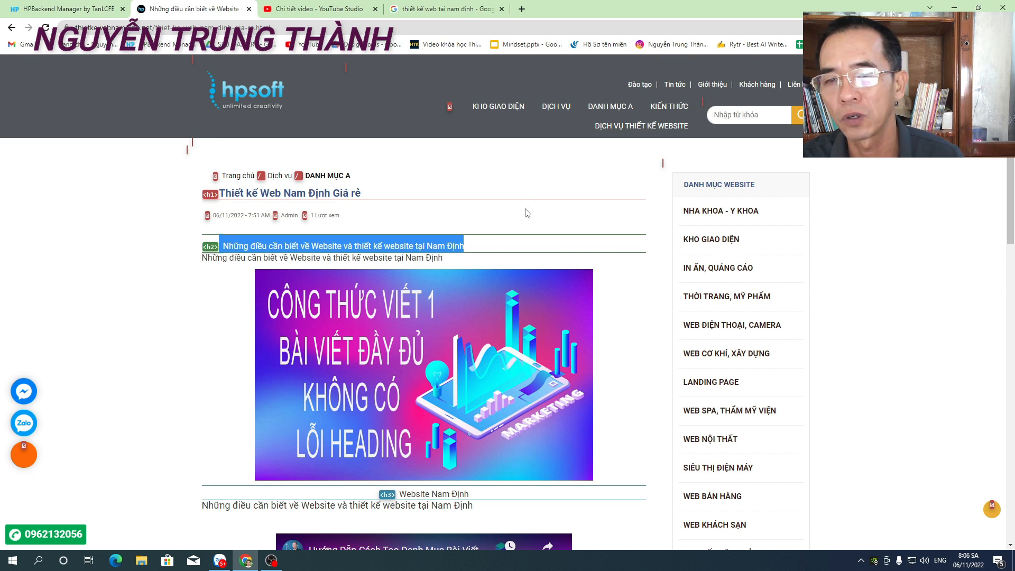
scroll(474, 266, down, 3)
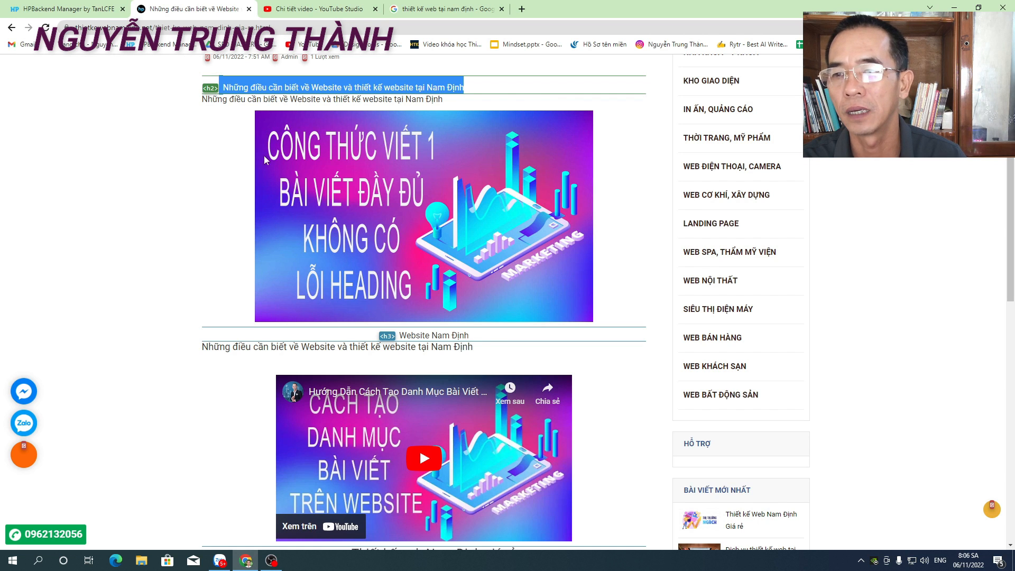
scroll(406, 400, down, 1)
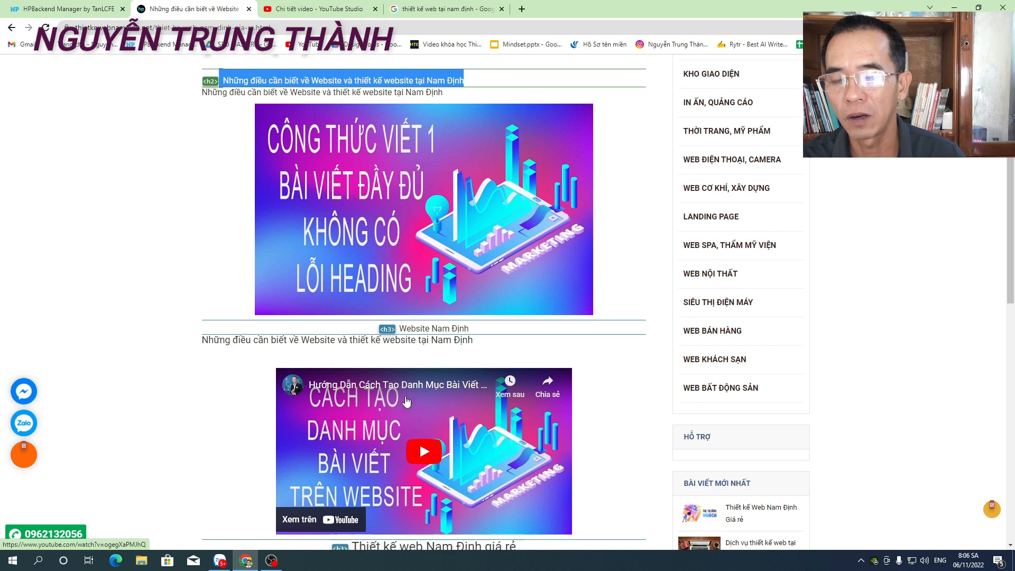
scroll(407, 400, down, 2)
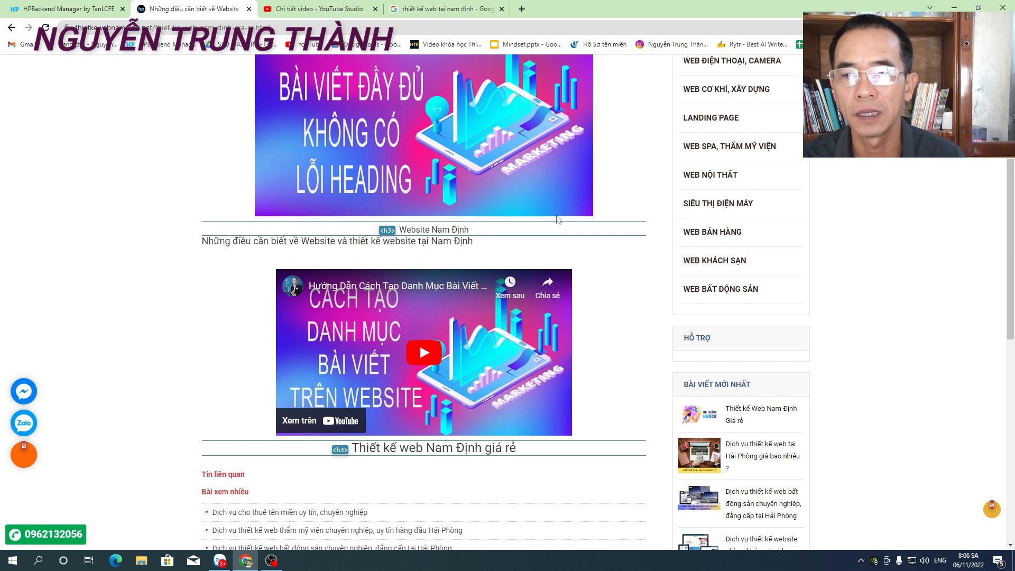
scroll(557, 219, up, 1)
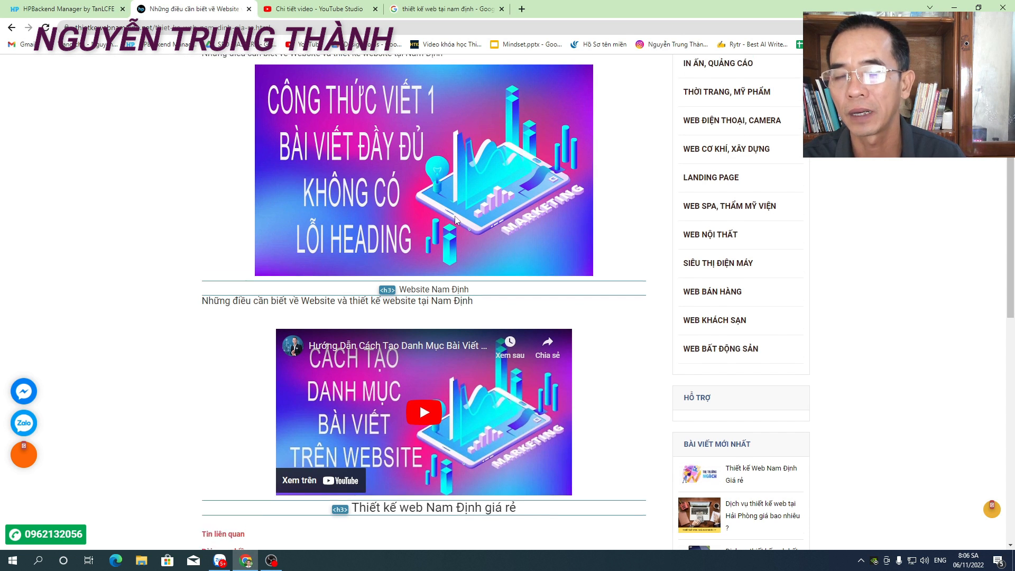
scroll(457, 221, up, 4)
scroll(457, 221, down, 5)
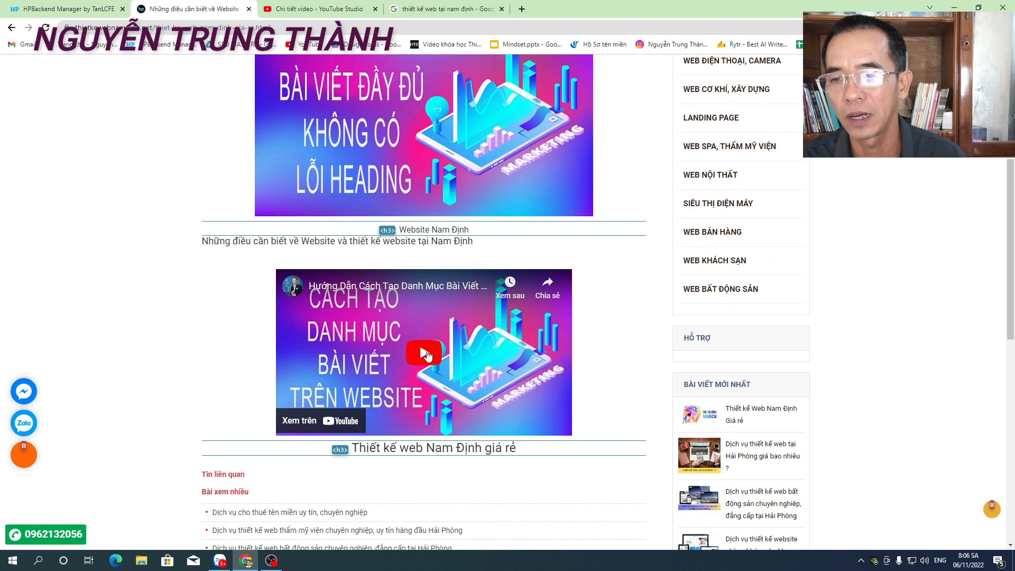
scroll(428, 355, up, 1)
scroll(423, 164, up, 3)
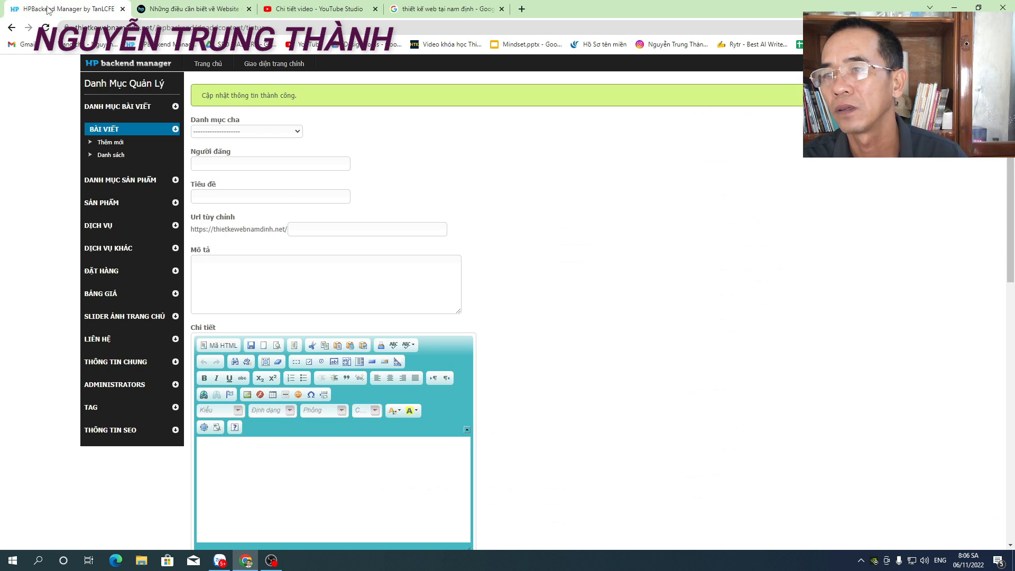
Switch to the website backend and open the article "Thiết kế Web Nam Định Giá rẻ" for editing from the article list
click(68, 8)
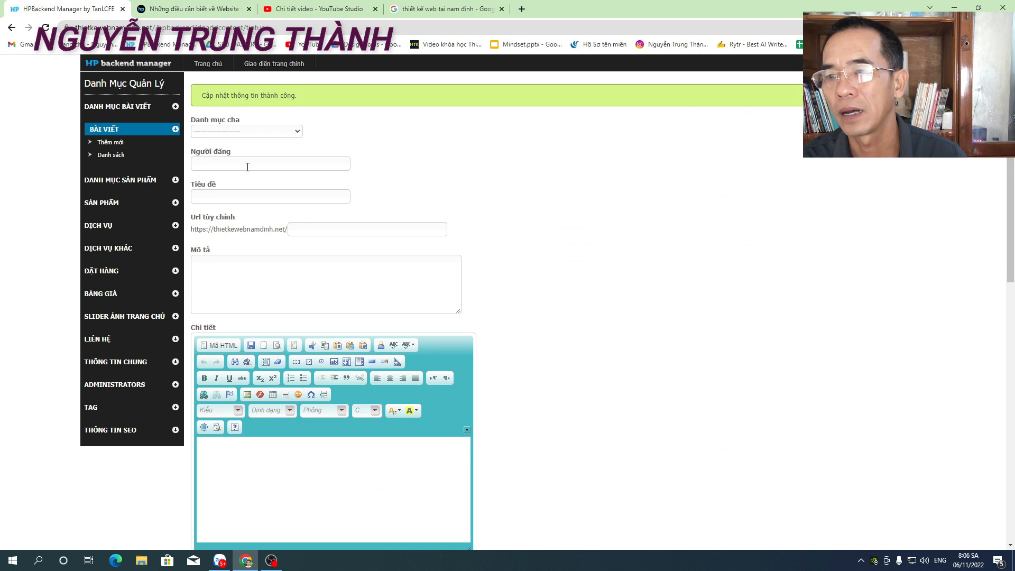
click(125, 156)
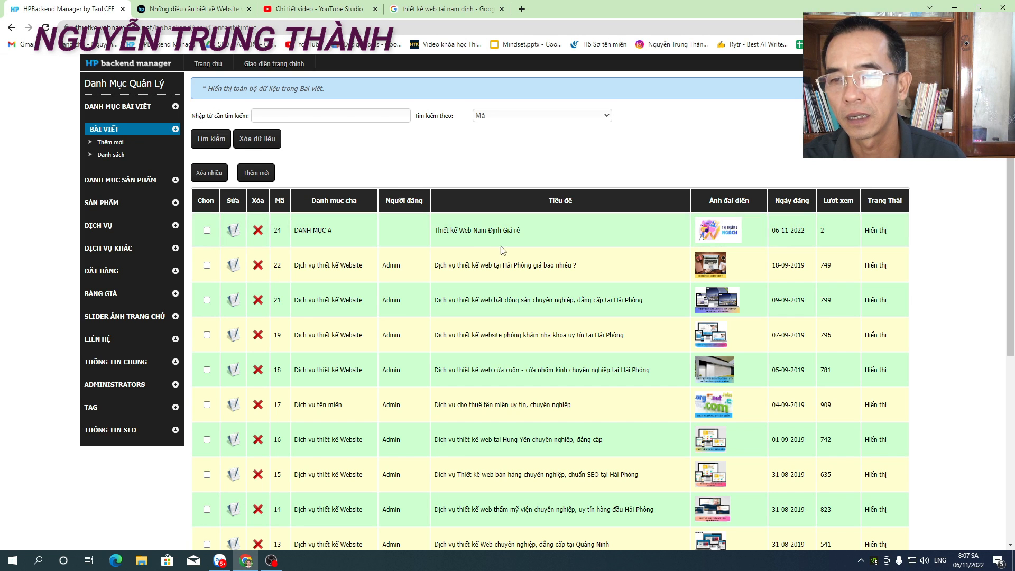
click(233, 231)
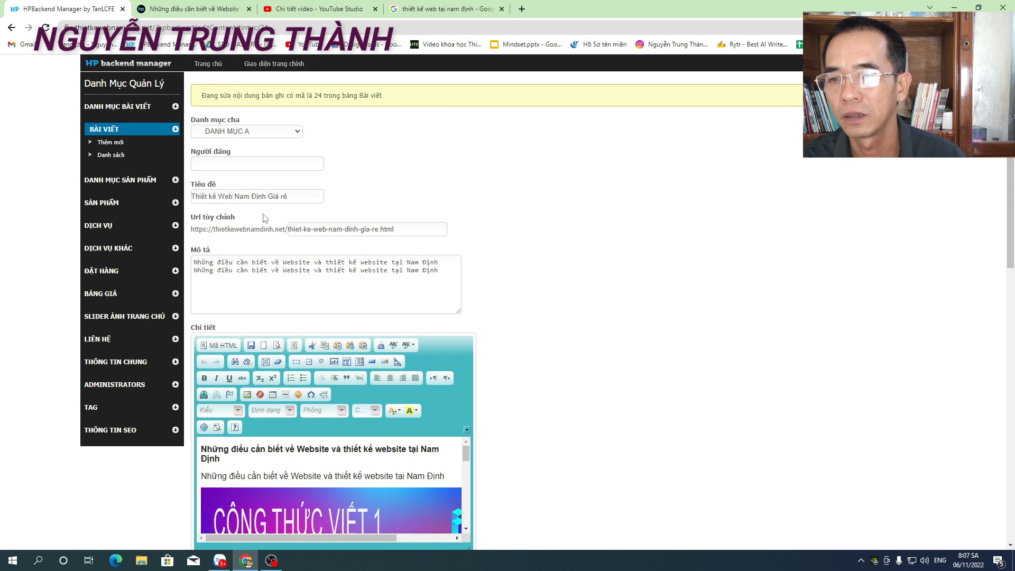
Enlarge the article's Chi tiết editor so the image and the embedded video fit in view
scroll(316, 218, down, 3)
scroll(264, 197, up, 3)
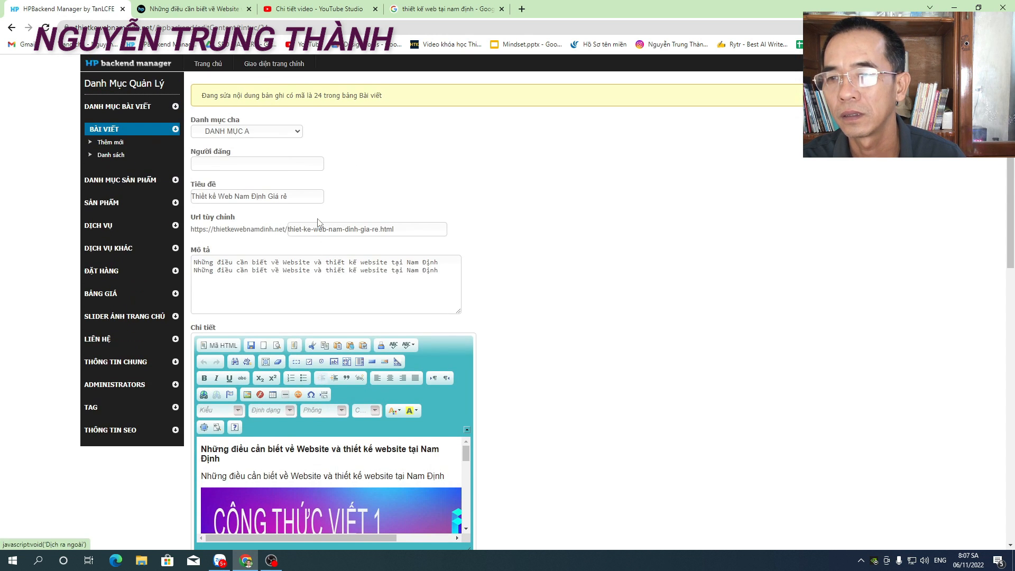
scroll(330, 222, down, 3)
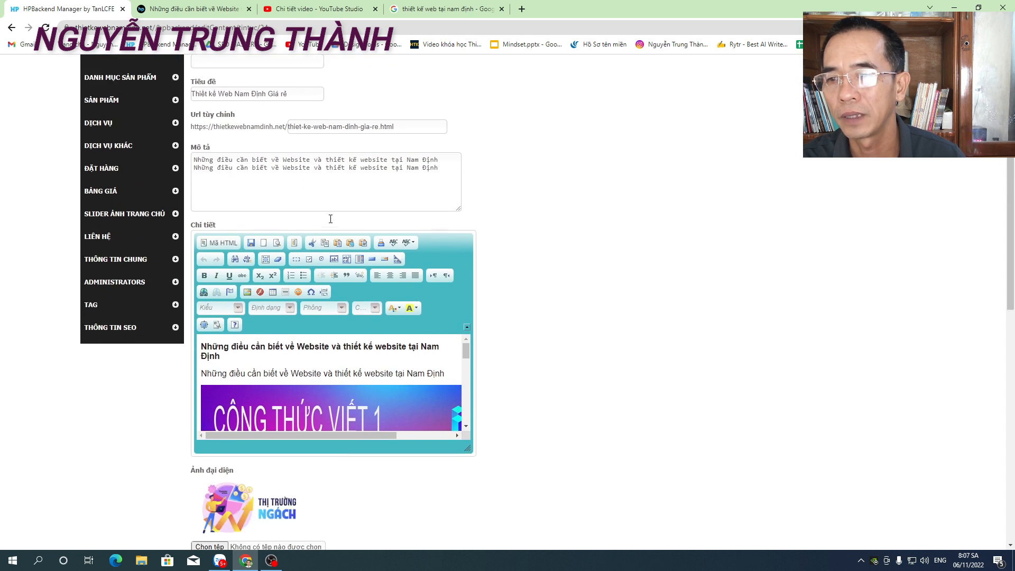
scroll(329, 219, down, 4)
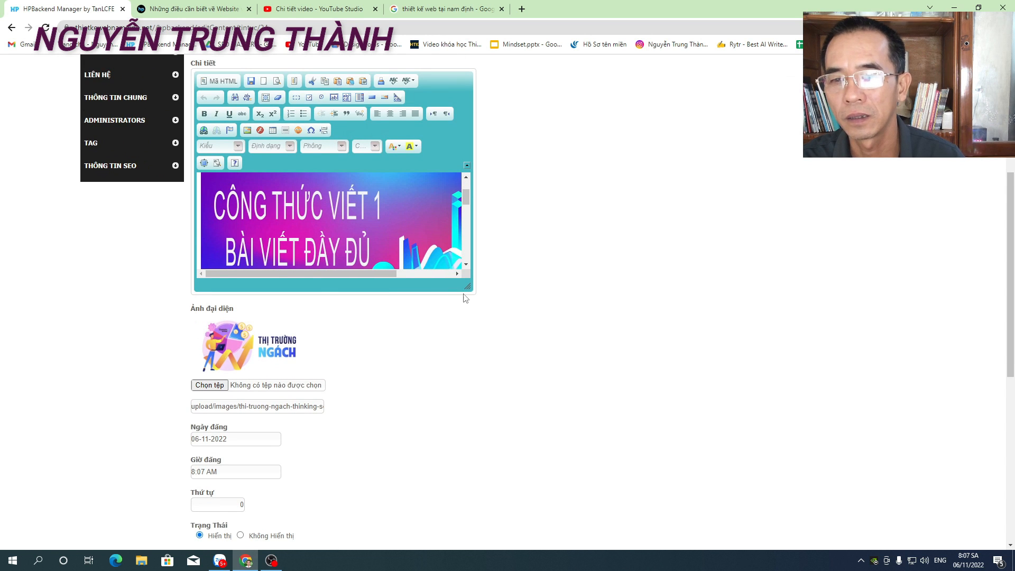
drag(467, 287, 808, 521)
scroll(645, 240, down, 1)
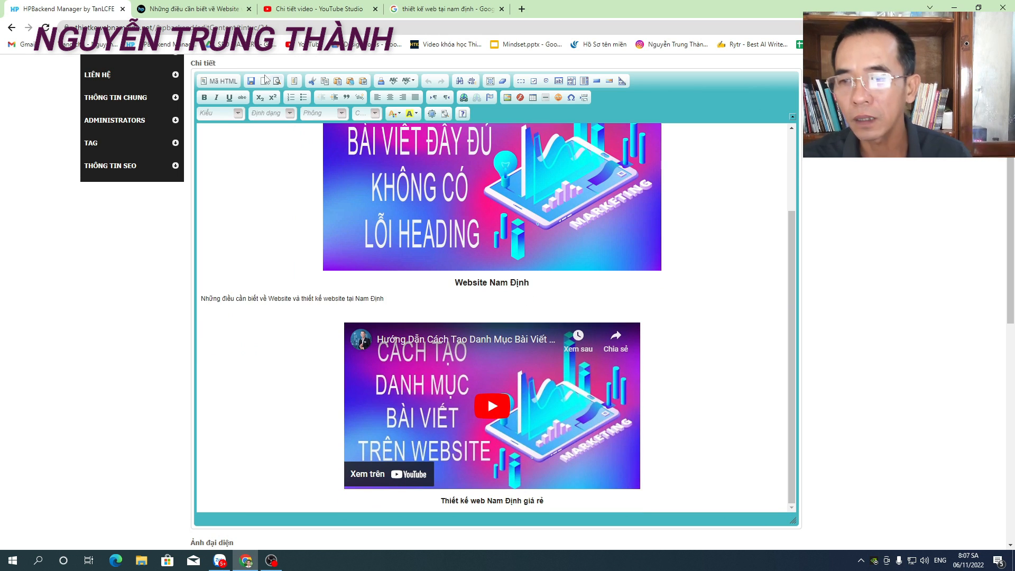
In the article's HTML source, set the YouTube iframe's width to 640 and its height to 480
click(226, 82)
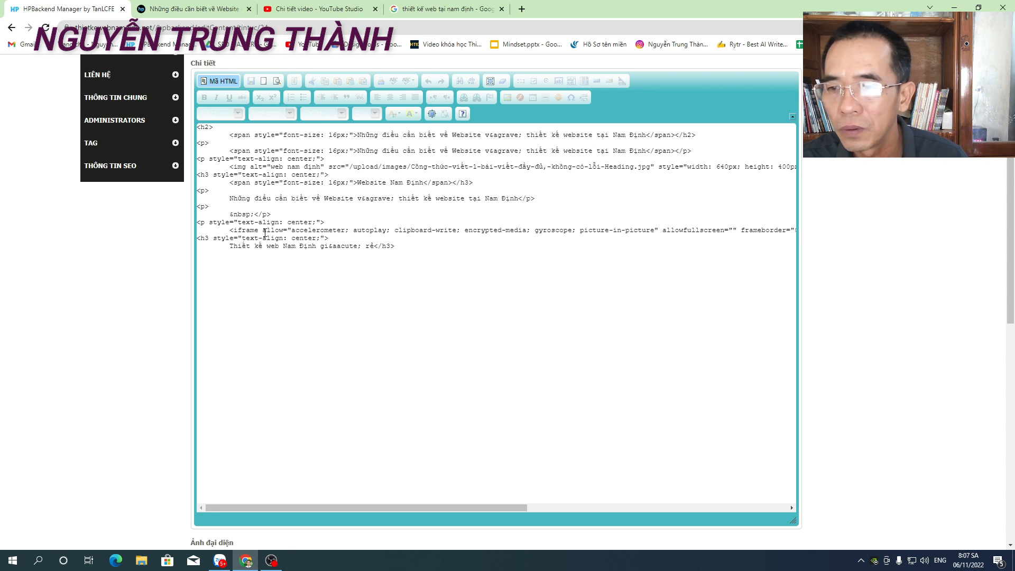
drag(233, 233, 690, 233)
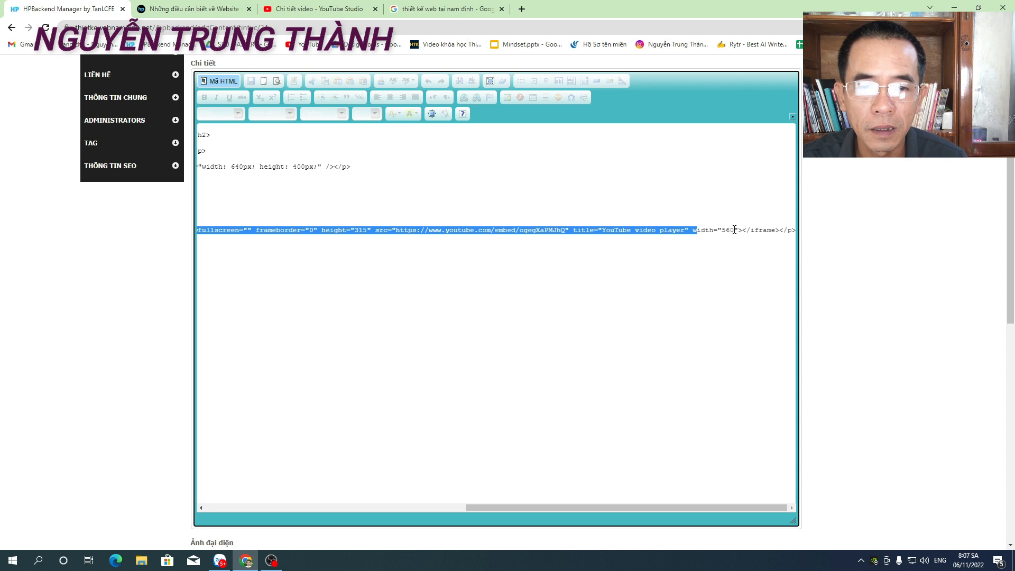
click(735, 229)
drag(734, 230, 723, 233)
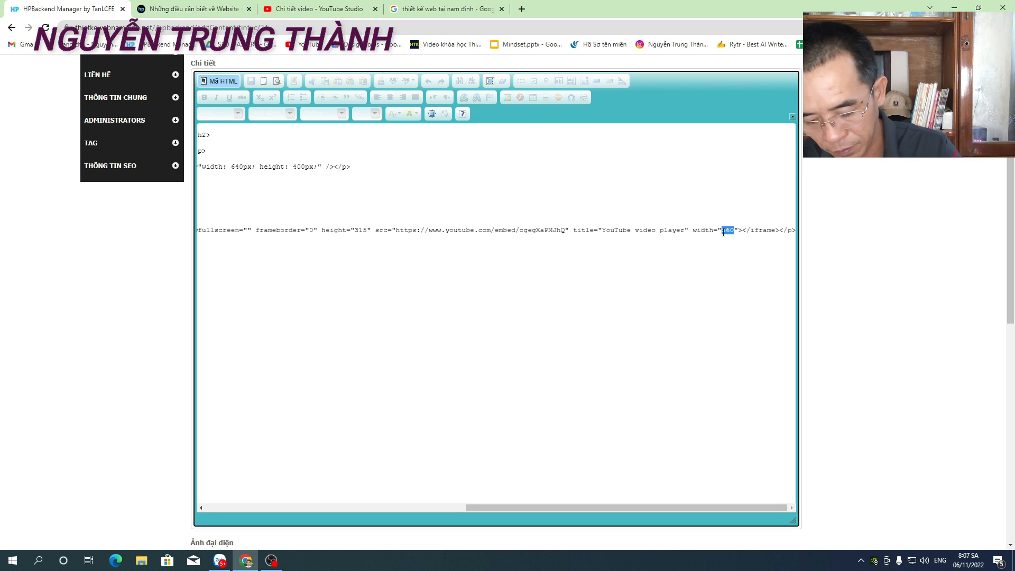
text(640)
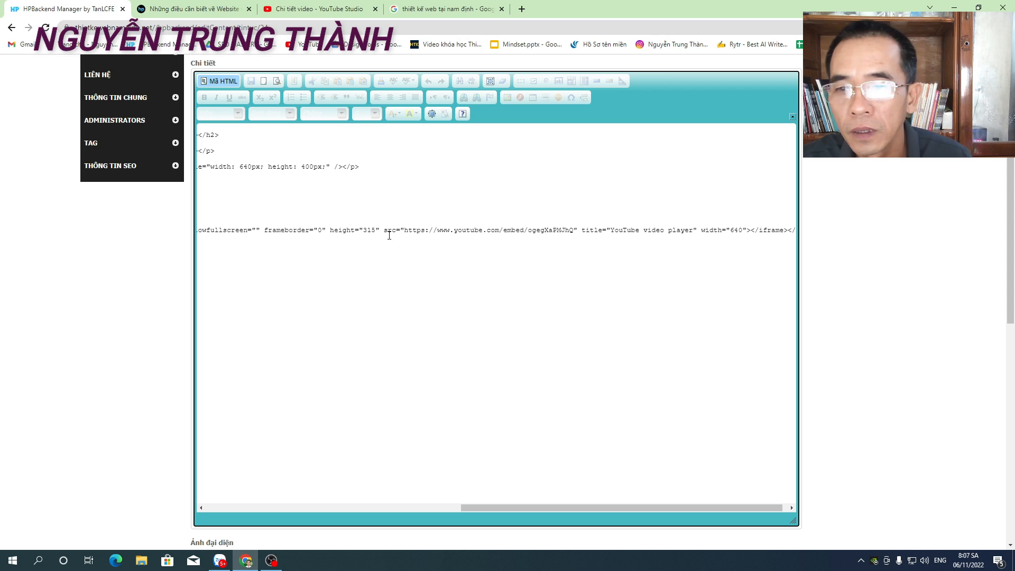
drag(376, 230, 364, 233)
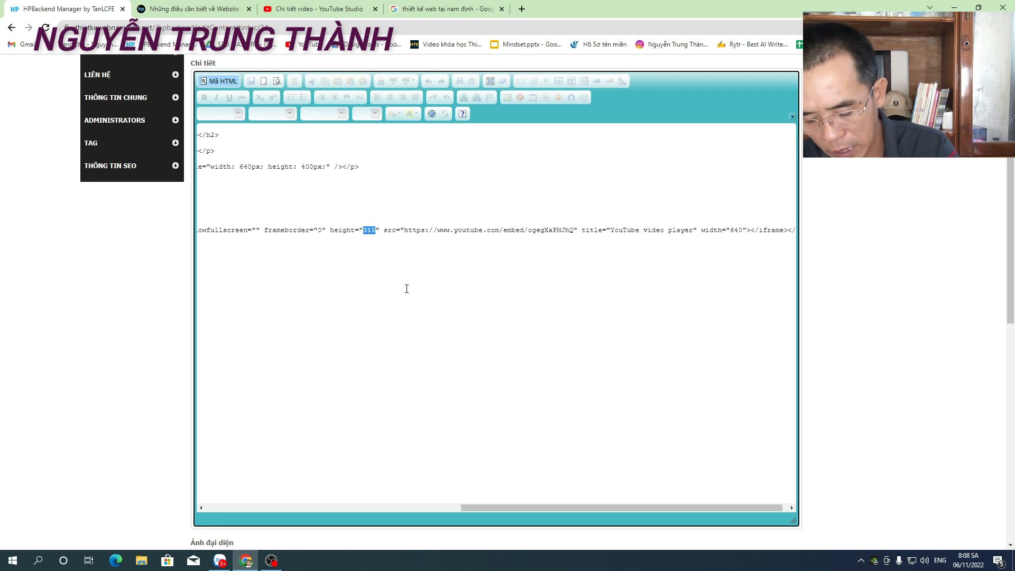
text(480)
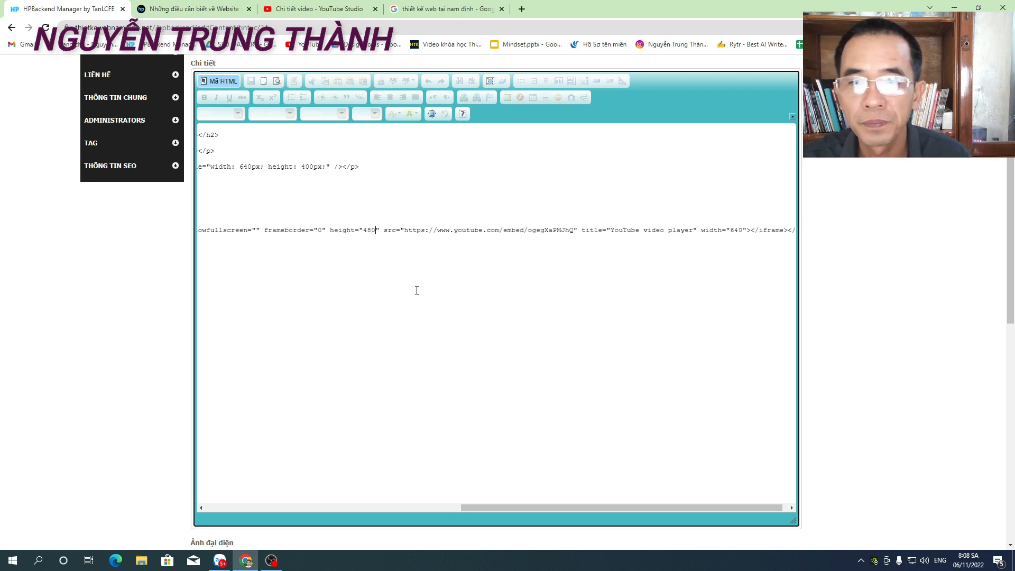
Return the editor to the visual view, check the resized video and submit the article update
click(224, 82)
scroll(664, 233, down, 3)
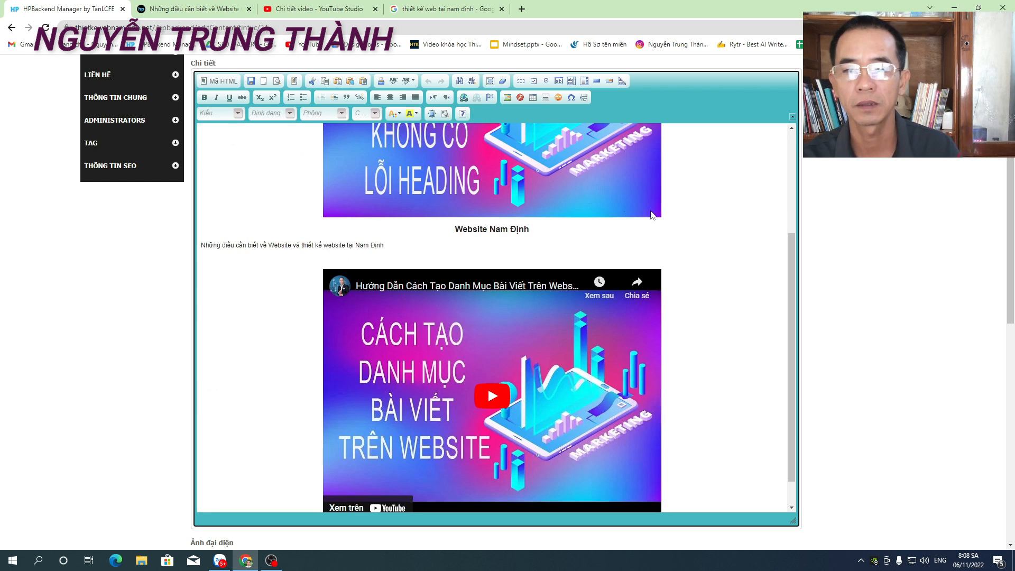
scroll(664, 232, down, 1)
scroll(339, 306, down, 7)
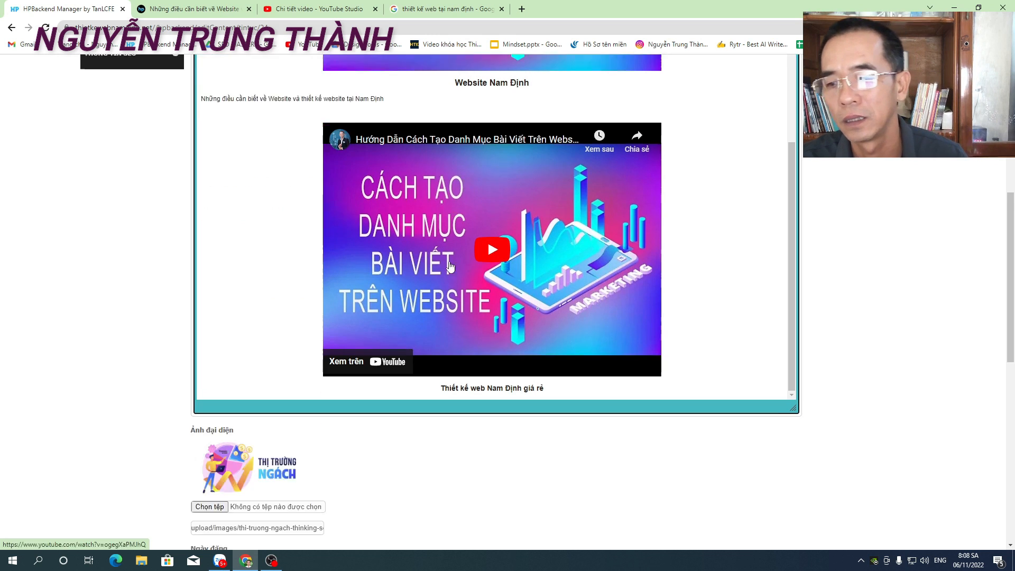
scroll(339, 306, down, 5)
click(203, 452)
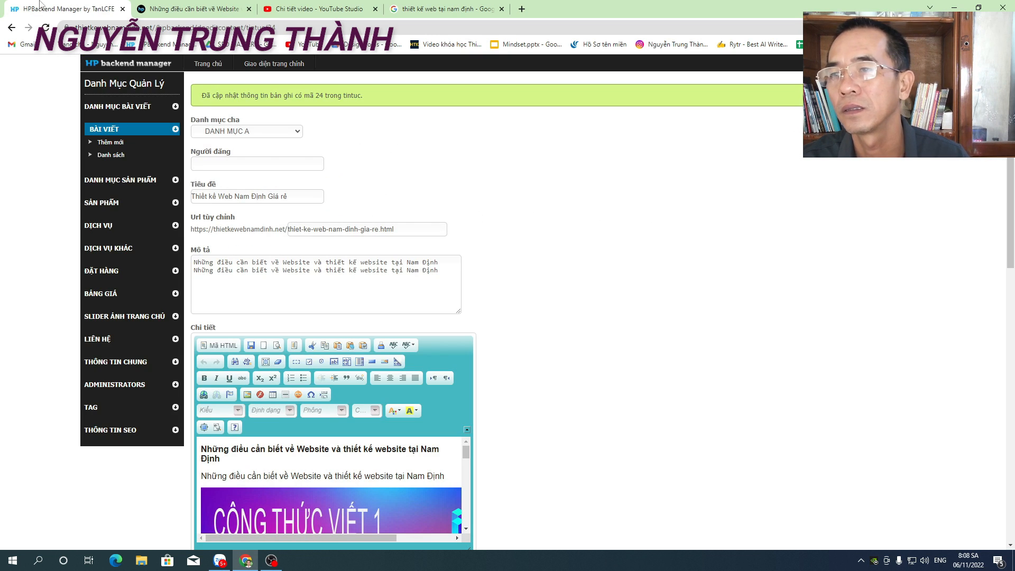
Reload the published article on the public website and review its layout, comparing the video's width with the image's
click(183, 9)
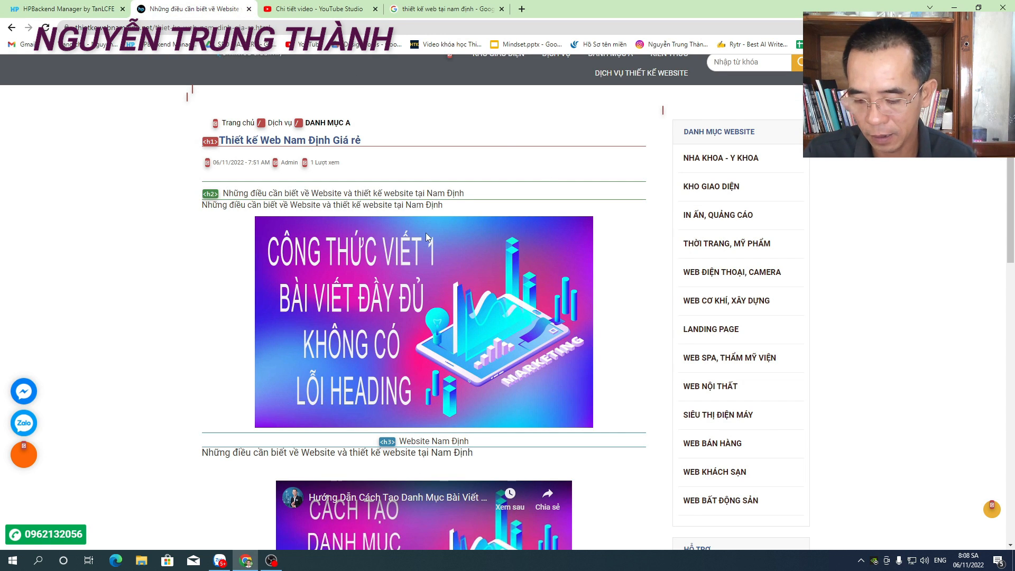
key(F5)
scroll(529, 230, down, 5)
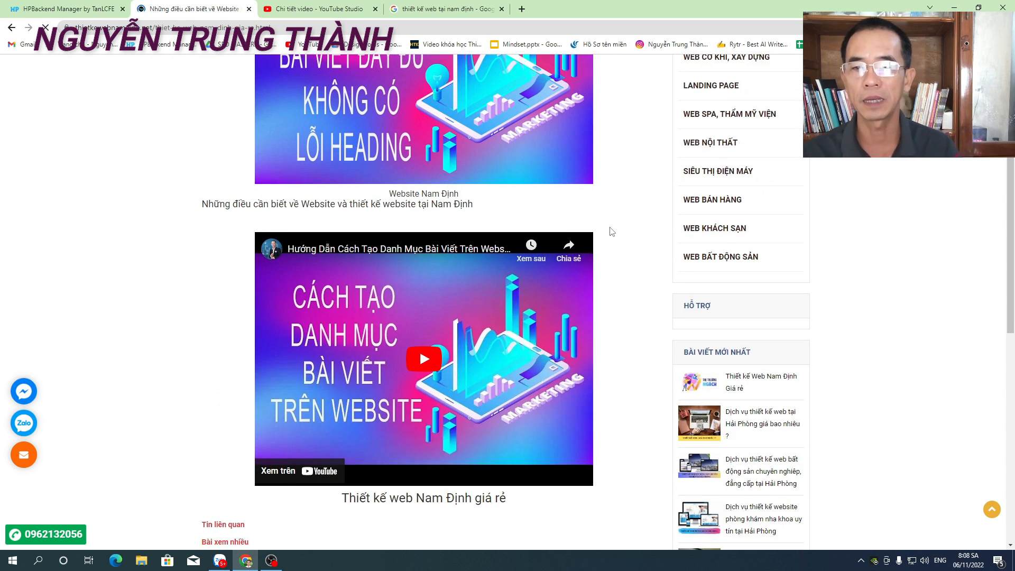
scroll(579, 226, down, 4)
scroll(580, 237, up, 6)
scroll(575, 189, down, 2)
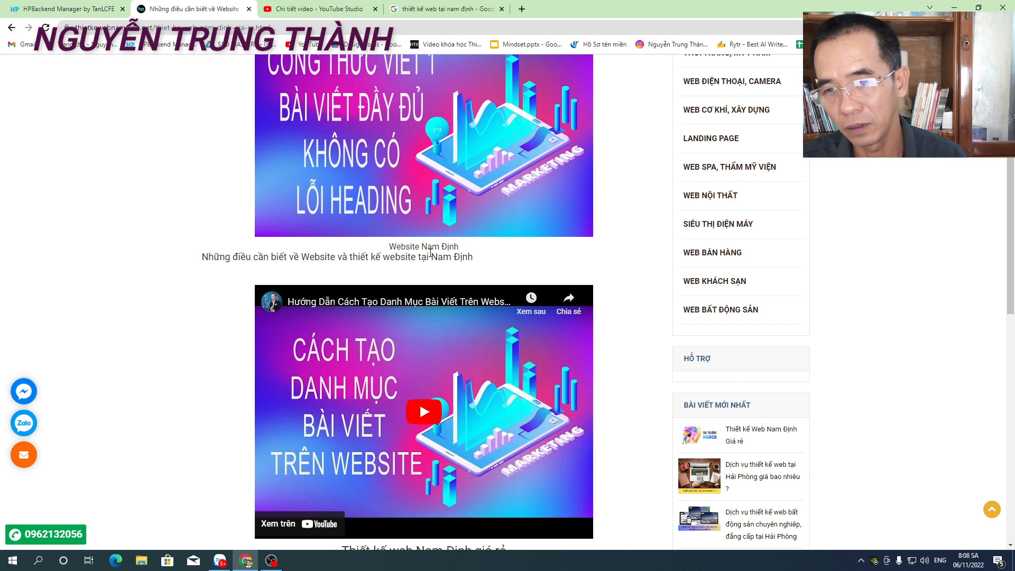
scroll(430, 254, up, 3)
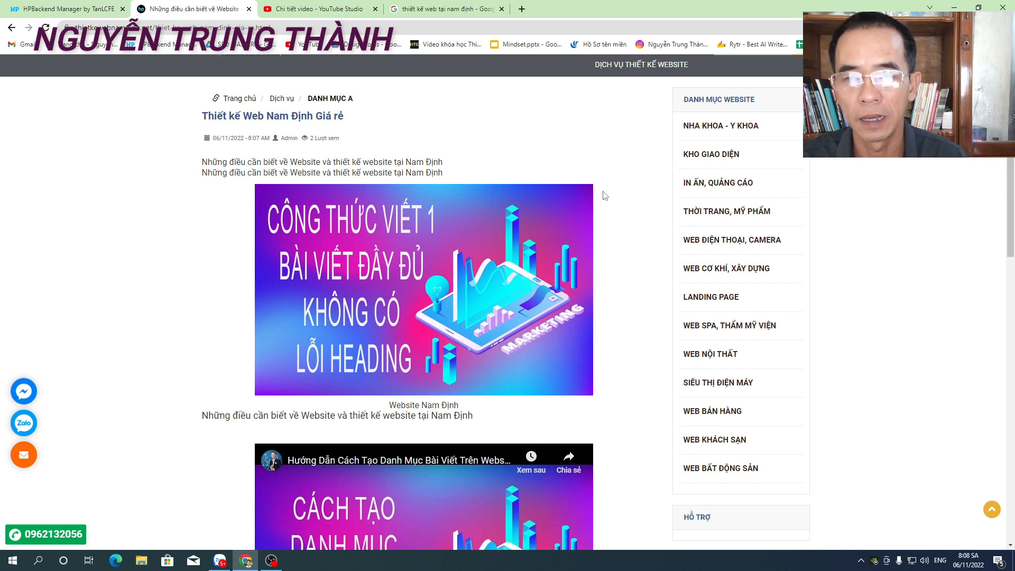
scroll(605, 244, down, 4)
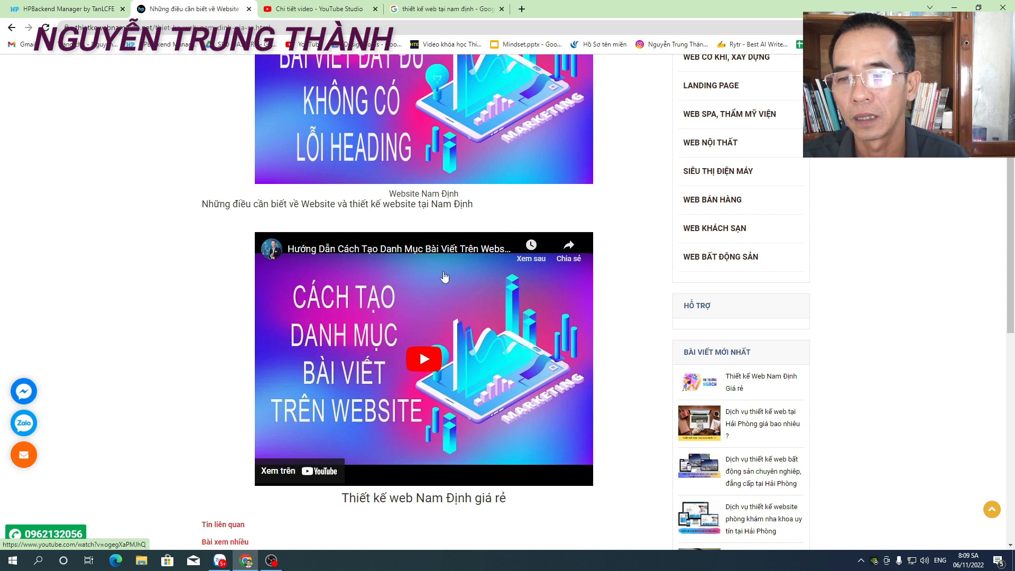
scroll(507, 243, down, 9)
scroll(507, 242, up, 3)
scroll(507, 243, up, 10)
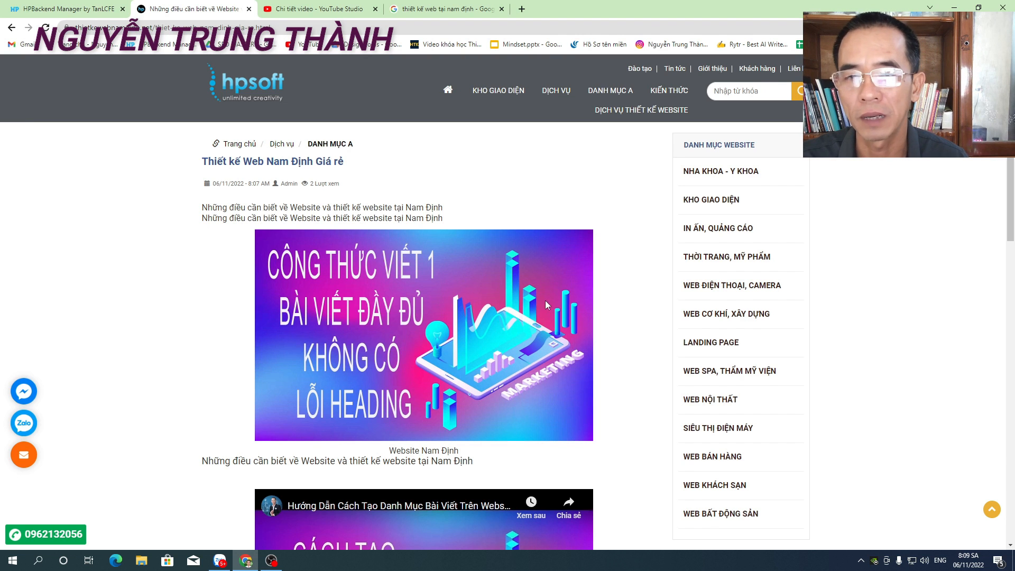
scroll(545, 300, down, 8)
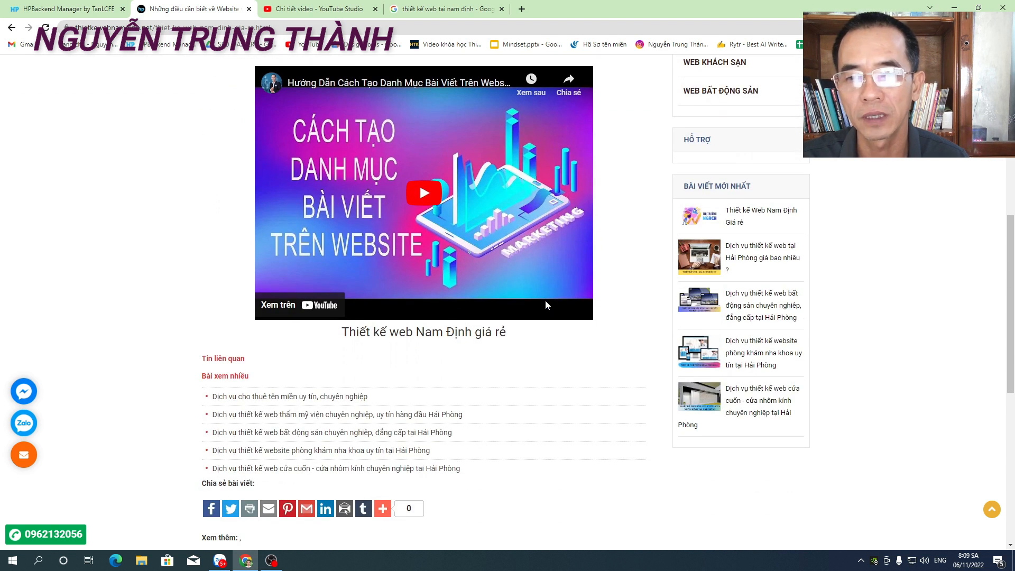
scroll(545, 300, up, 8)
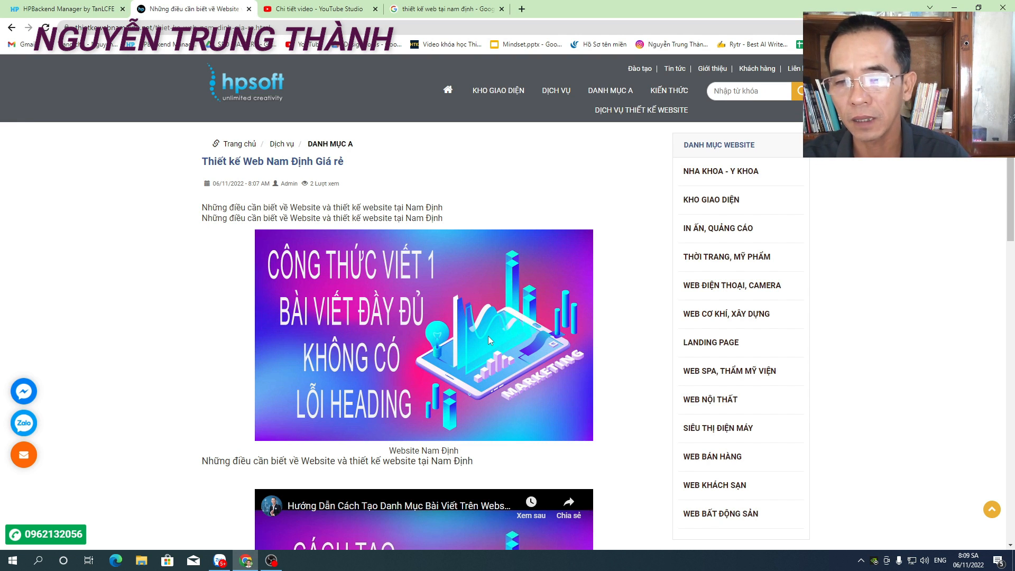
scroll(586, 332, down, 6)
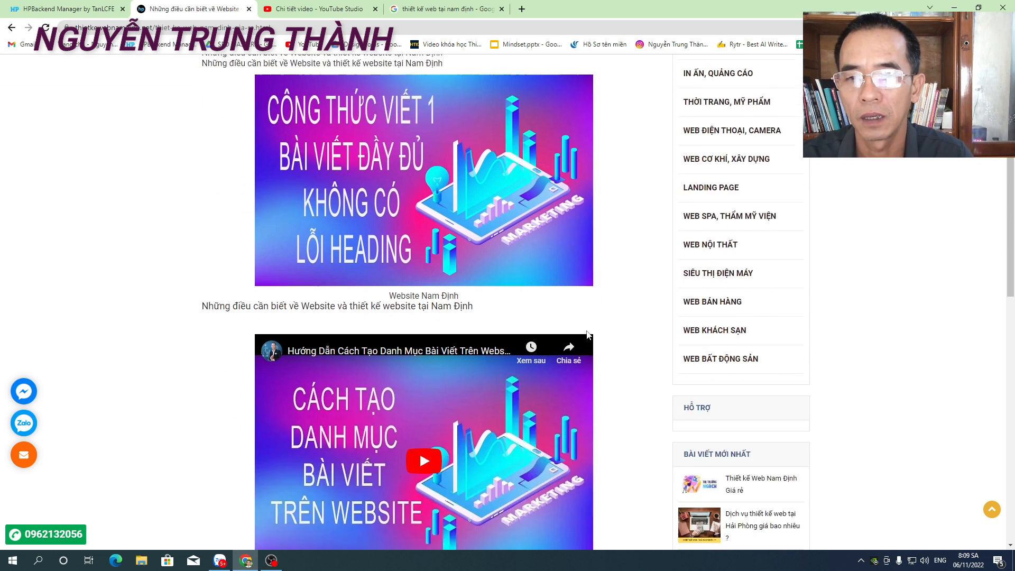
Review the published article down to its comment section and back, and open the website's home page to look over the banner and service overview
scroll(590, 339, down, 3)
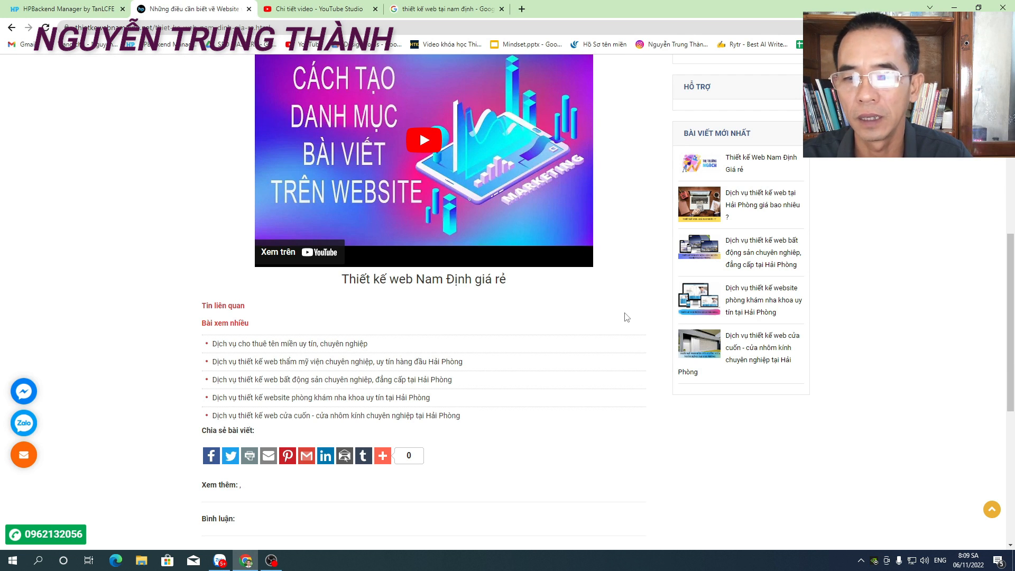
scroll(626, 317, up, 8)
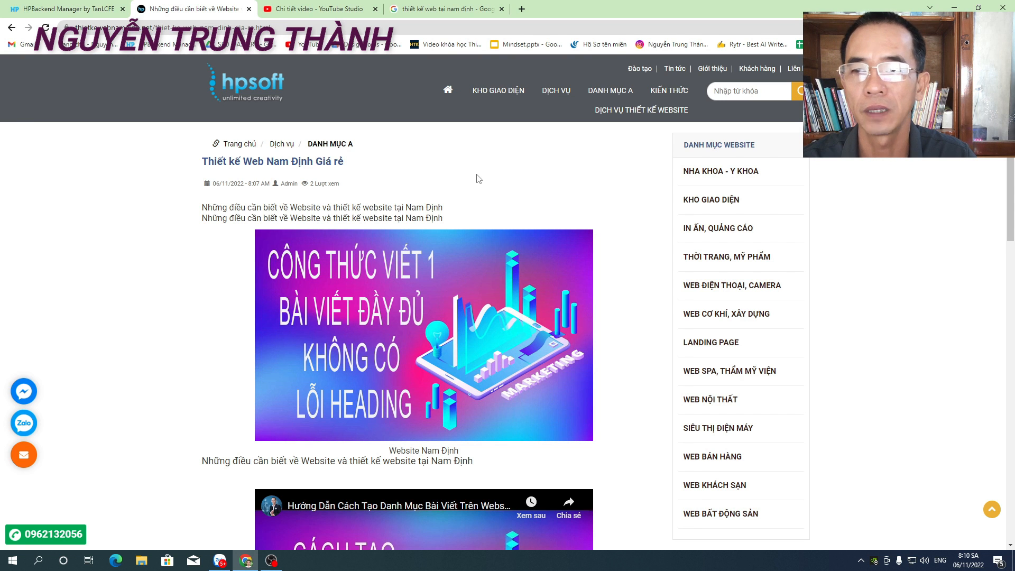
click(448, 91)
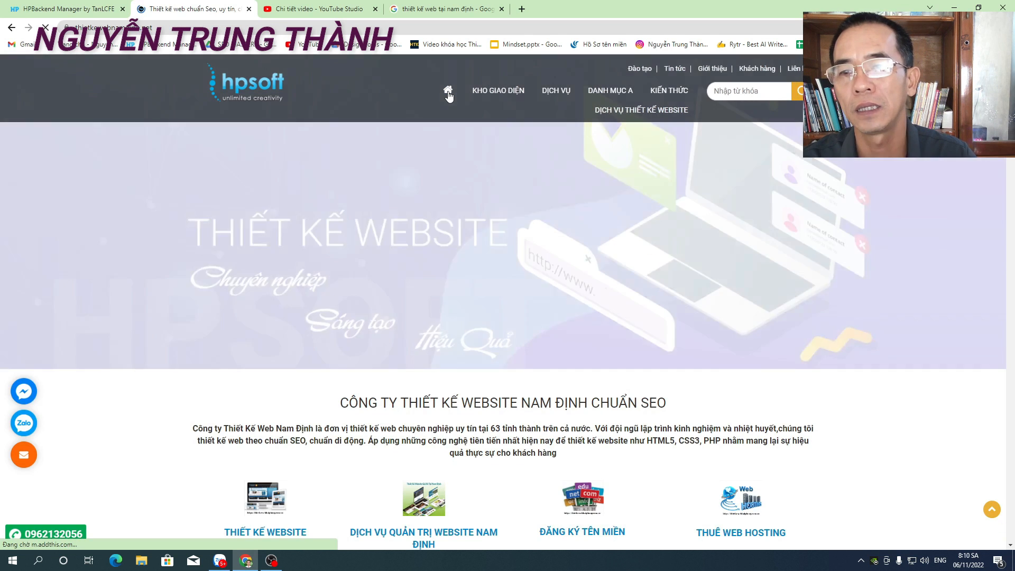
scroll(655, 191, down, 4)
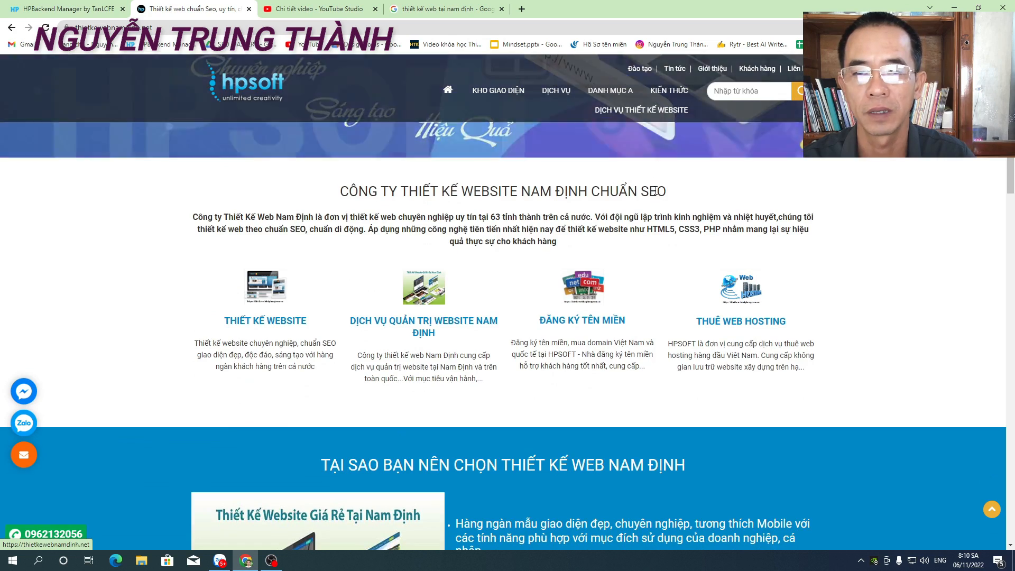
scroll(655, 192, down, 3)
scroll(656, 191, up, 2)
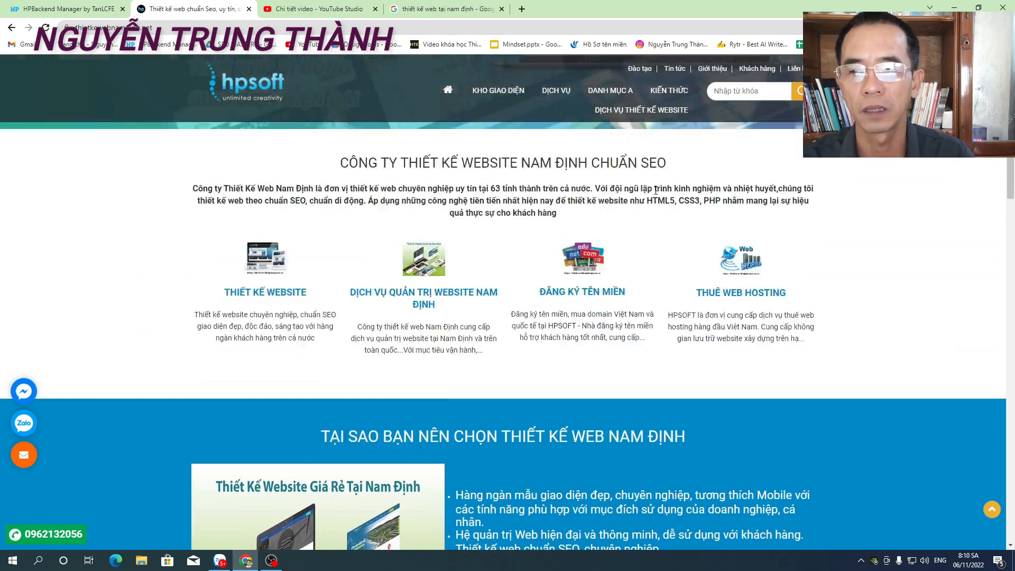
scroll(655, 190, up, 5)
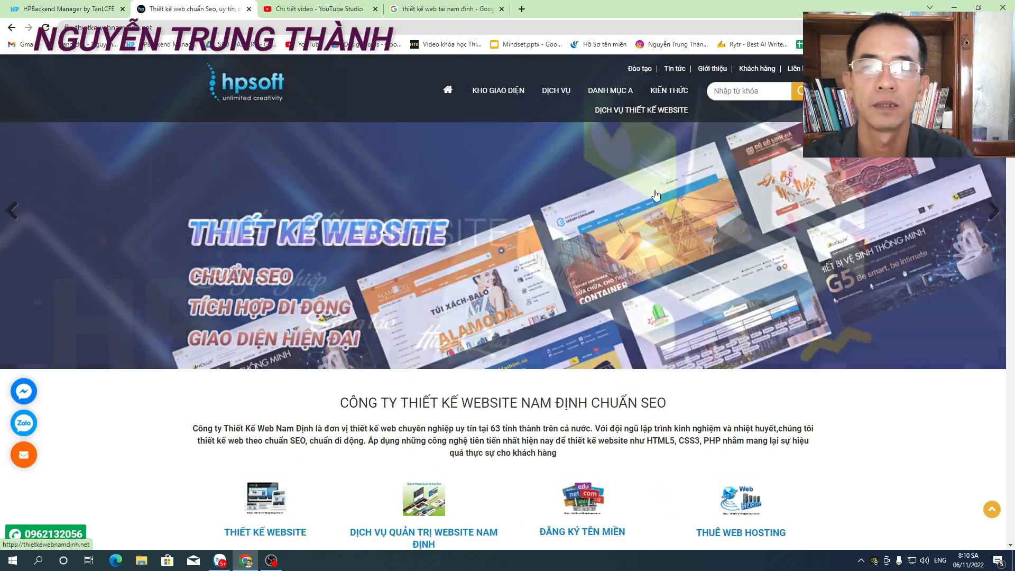